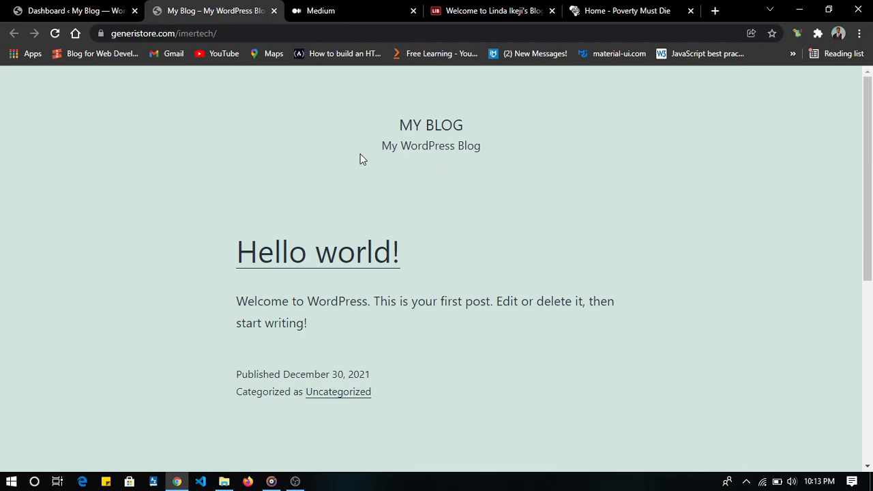
- Examine the Poverty Must Die homepage, from its header and image slider through the Our Features section
{"action": "left_click", "coordinate": [627, 8]}
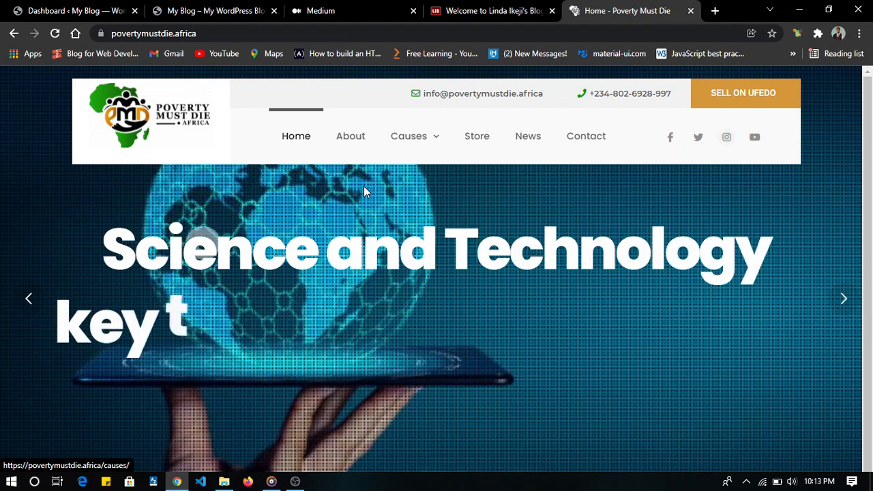
{"action": "scroll", "coordinate": [363, 189], "scroll_direction": "down", "scroll_amount": 2}
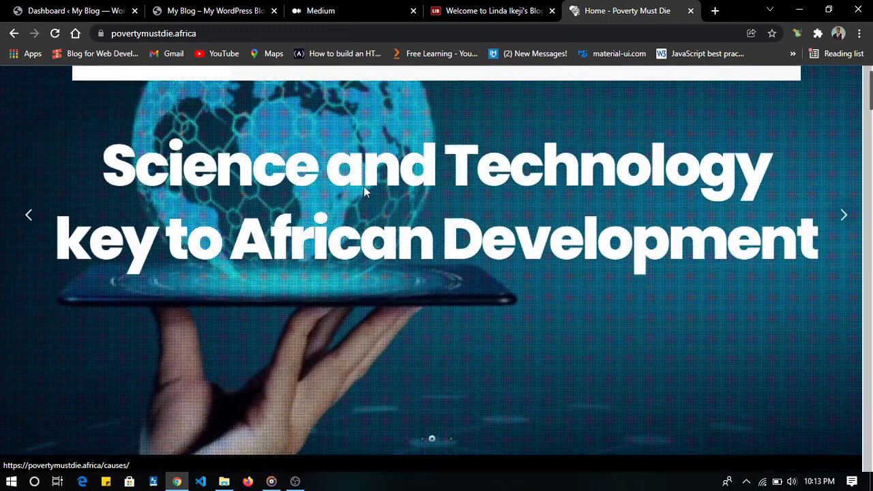
{"action": "scroll", "coordinate": [363, 191], "scroll_direction": "down", "scroll_amount": 3}
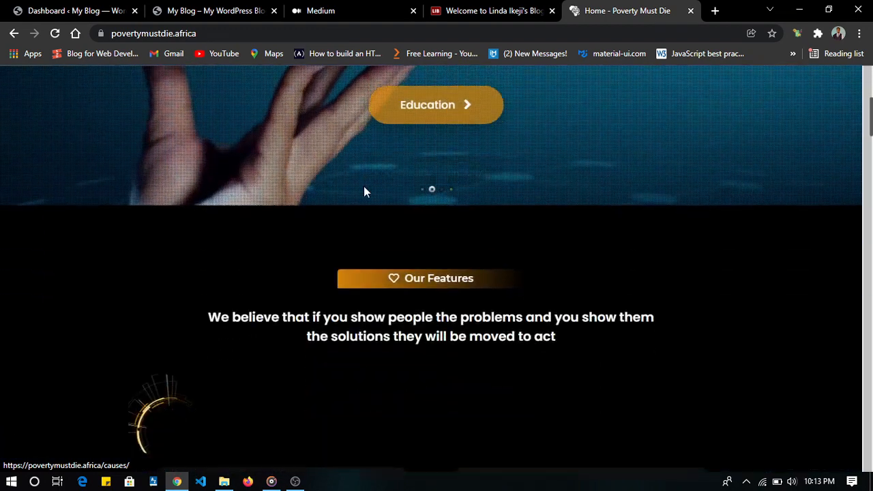
{"action": "scroll", "coordinate": [364, 187], "scroll_direction": "down", "scroll_amount": 4}
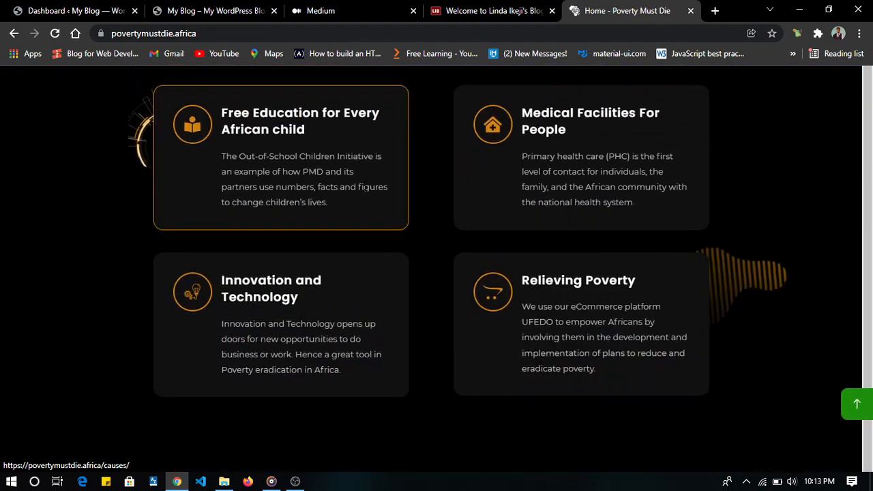
{"action": "scroll", "coordinate": [363, 187], "scroll_direction": "down", "scroll_amount": 8}
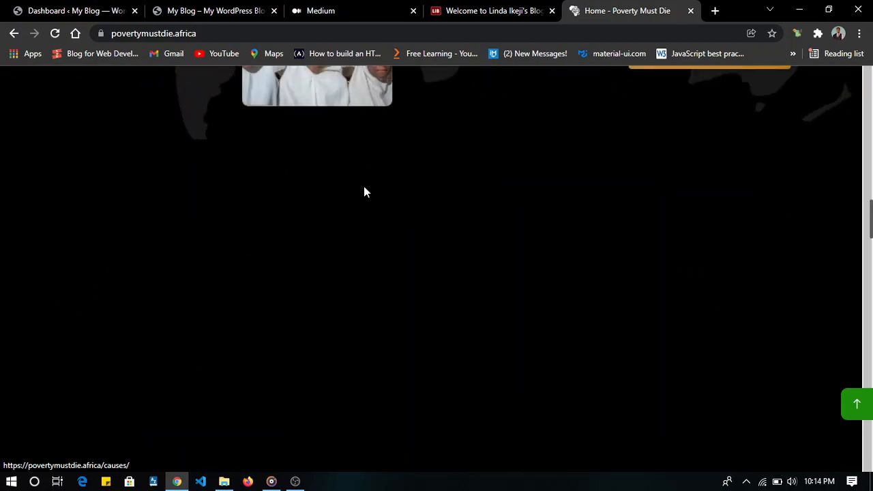
{"action": "scroll", "coordinate": [363, 192], "scroll_direction": "up", "scroll_amount": 10}
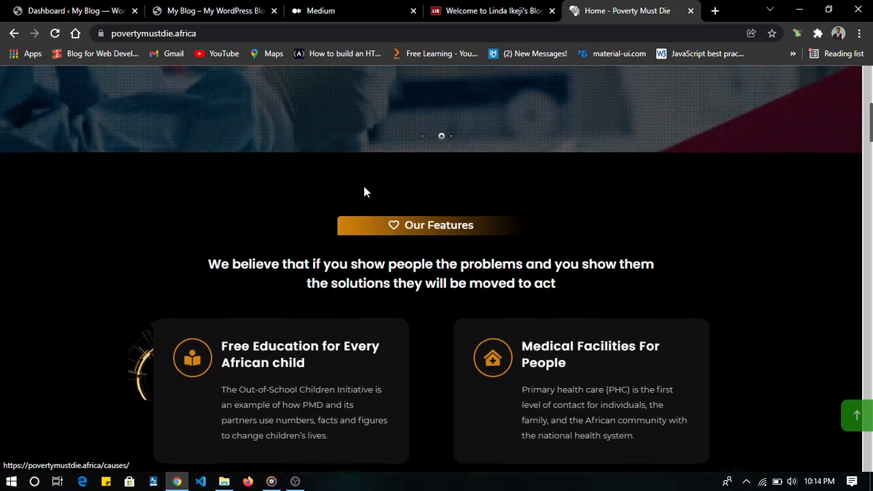
{"action": "scroll", "coordinate": [363, 191], "scroll_direction": "up", "scroll_amount": 2}
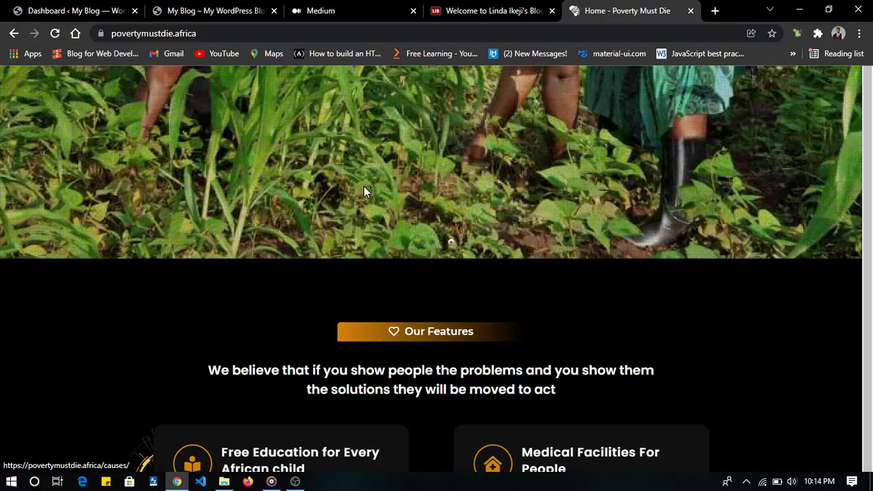
{"action": "scroll", "coordinate": [363, 186], "scroll_direction": "up", "scroll_amount": 3}
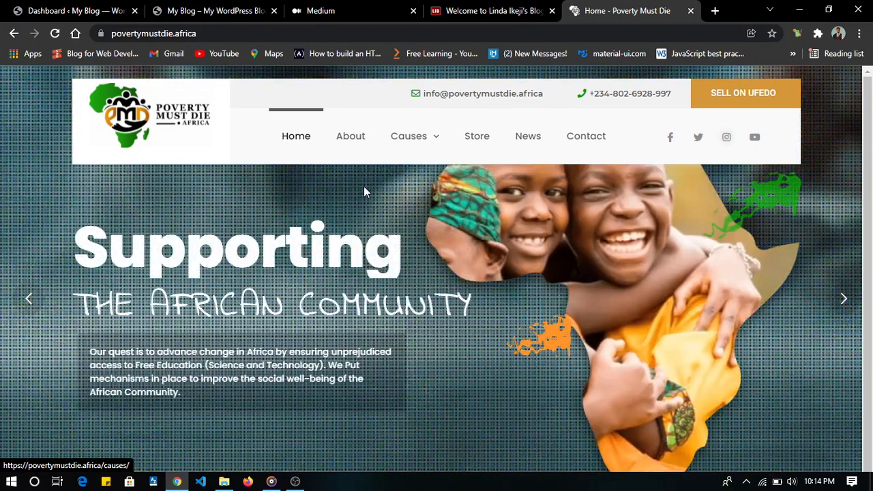
{"action": "scroll", "coordinate": [364, 188], "scroll_direction": "down", "scroll_amount": 3}
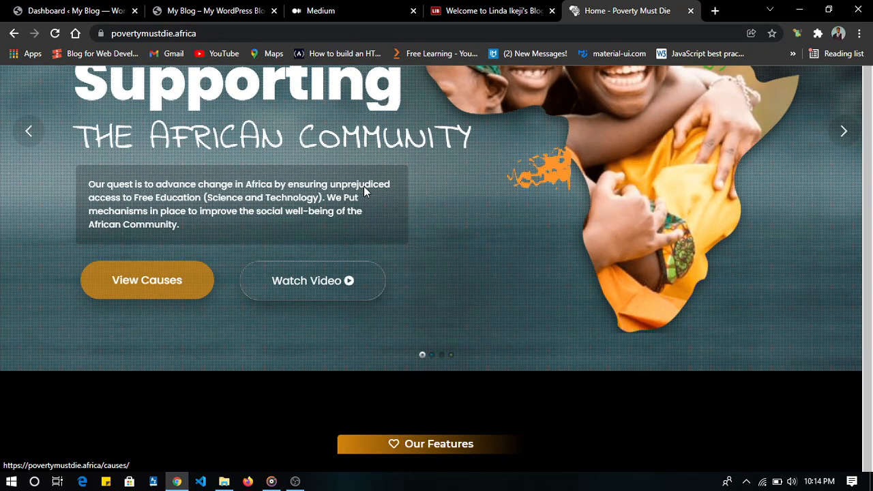
{"action": "scroll", "coordinate": [364, 191], "scroll_direction": "down", "scroll_amount": 2}
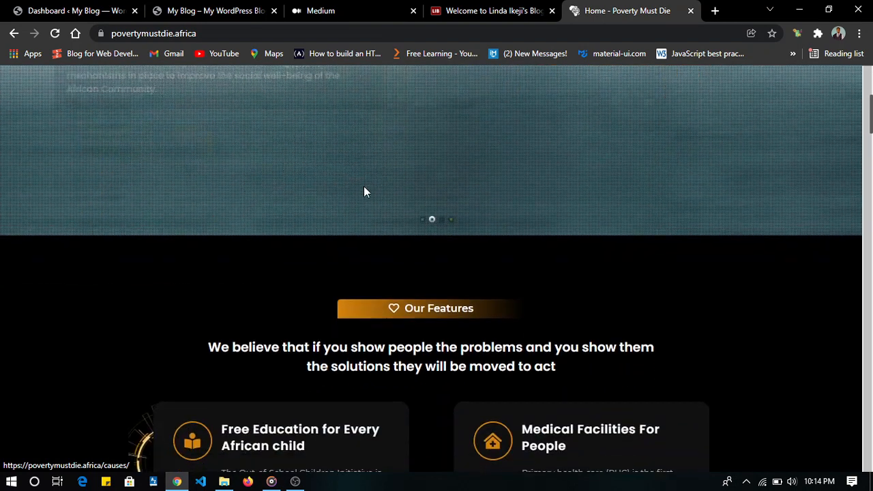
{"action": "scroll", "coordinate": [364, 193], "scroll_direction": "down", "scroll_amount": 3}
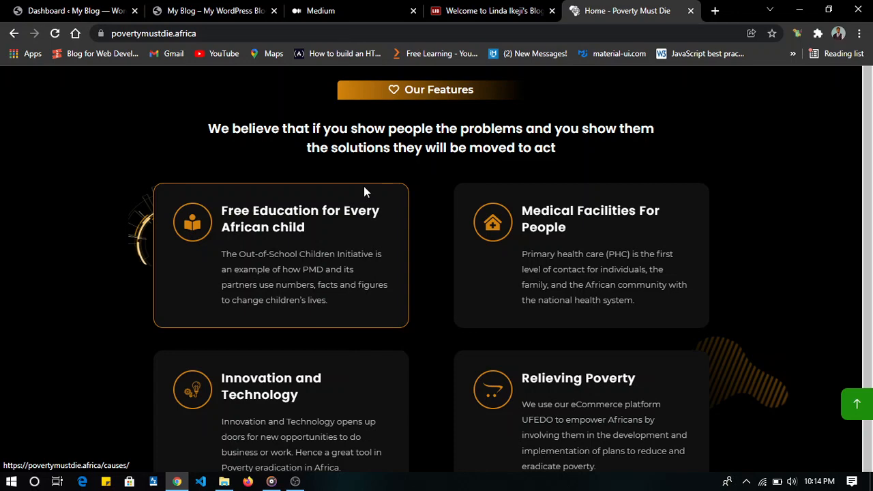
- Switch to Linda Ikeji's Blog and examine its front page, including the banner ads, post excerpts and sidebar
{"action": "left_click", "coordinate": [481, 9]}
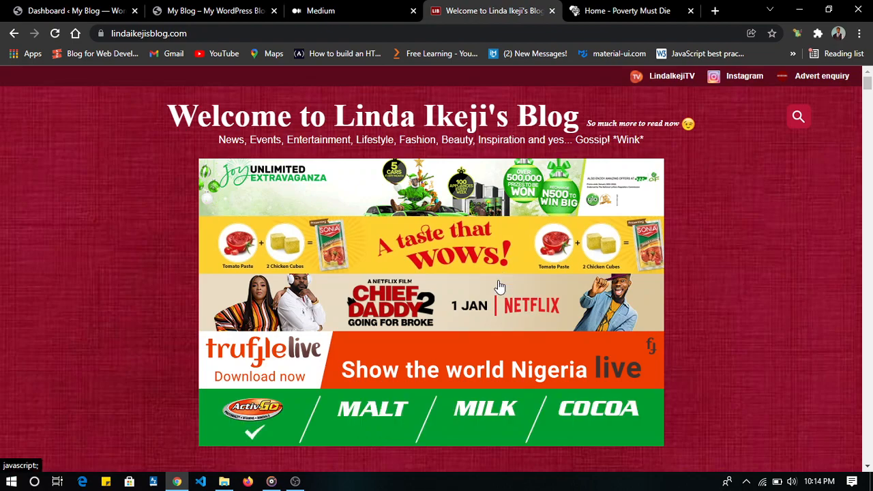
{"action": "scroll", "coordinate": [503, 278], "scroll_direction": "down", "scroll_amount": 12}
{"action": "scroll", "coordinate": [498, 280], "scroll_direction": "up", "scroll_amount": 3}
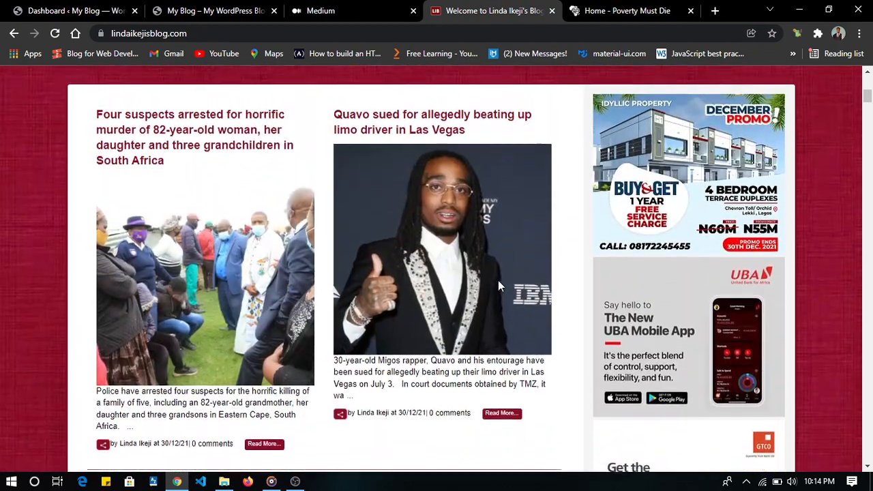
{"action": "scroll", "coordinate": [498, 282], "scroll_direction": "down", "scroll_amount": 1}
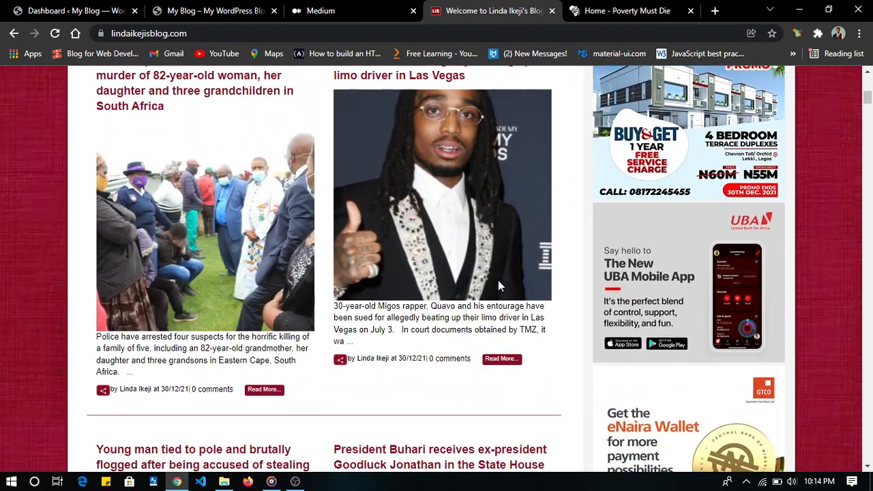
{"action": "scroll", "coordinate": [498, 280], "scroll_direction": "up", "scroll_amount": 2}
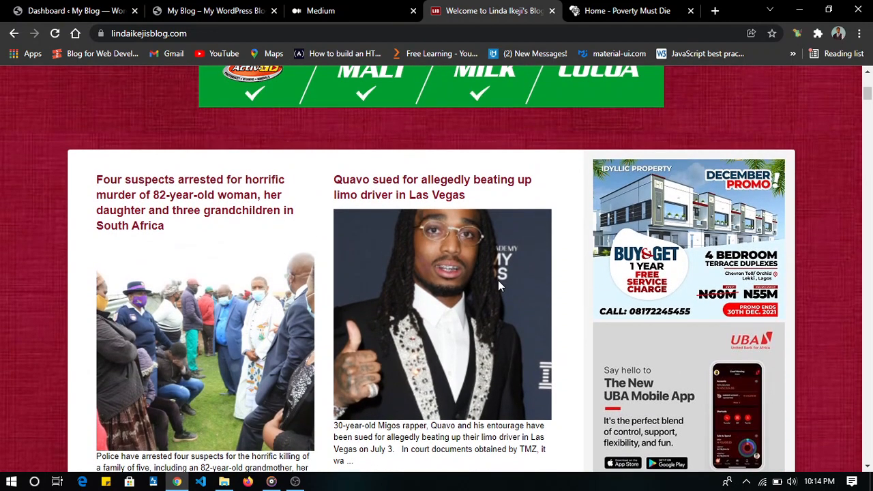
{"action": "scroll", "coordinate": [498, 286], "scroll_direction": "down", "scroll_amount": 1}
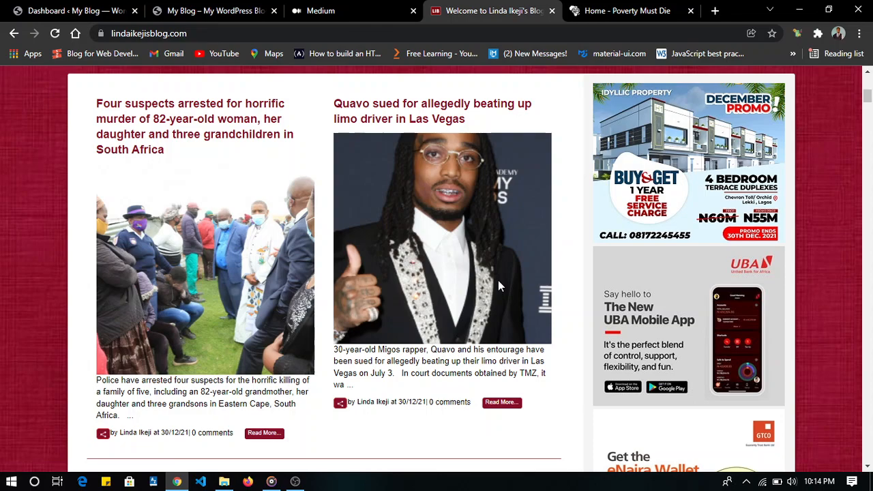
{"action": "scroll", "coordinate": [498, 286], "scroll_direction": "down", "scroll_amount": 7}
{"action": "scroll", "coordinate": [498, 286], "scroll_direction": "up", "scroll_amount": 8}
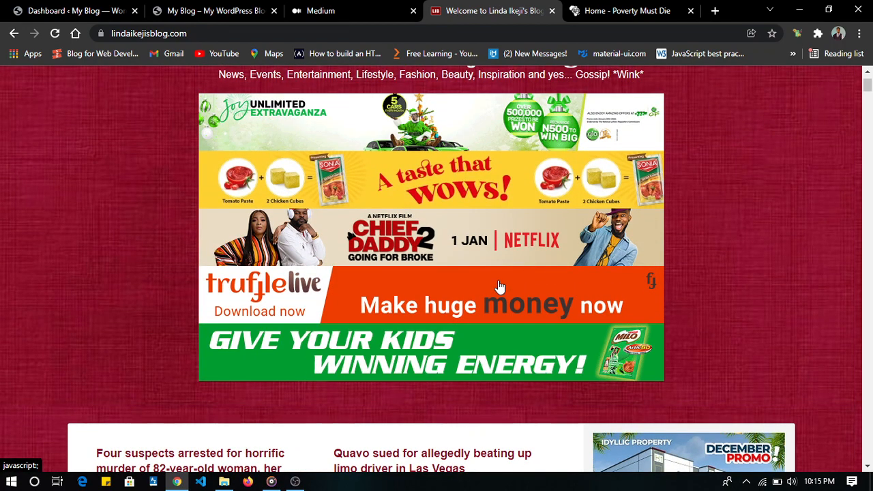
{"action": "scroll", "coordinate": [498, 286], "scroll_direction": "down", "scroll_amount": 6}
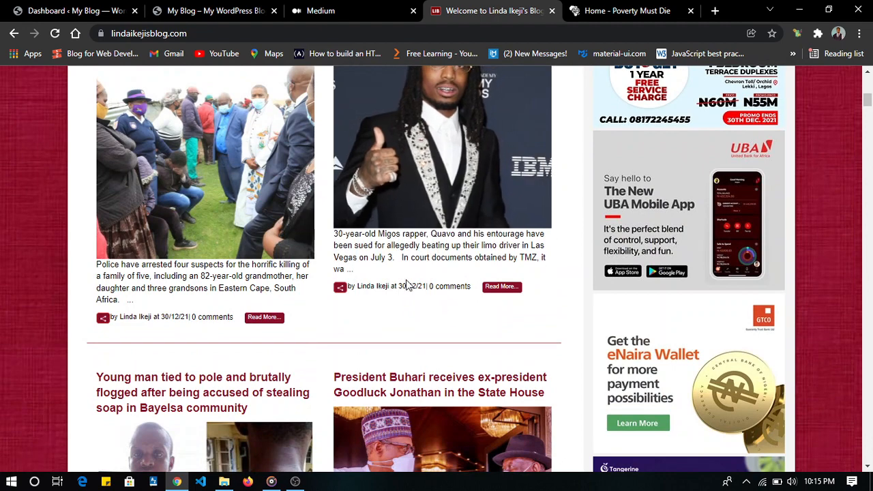
- Open the full post about Quavo and the limo driver and look through its article body
{"action": "left_click", "coordinate": [500, 293]}
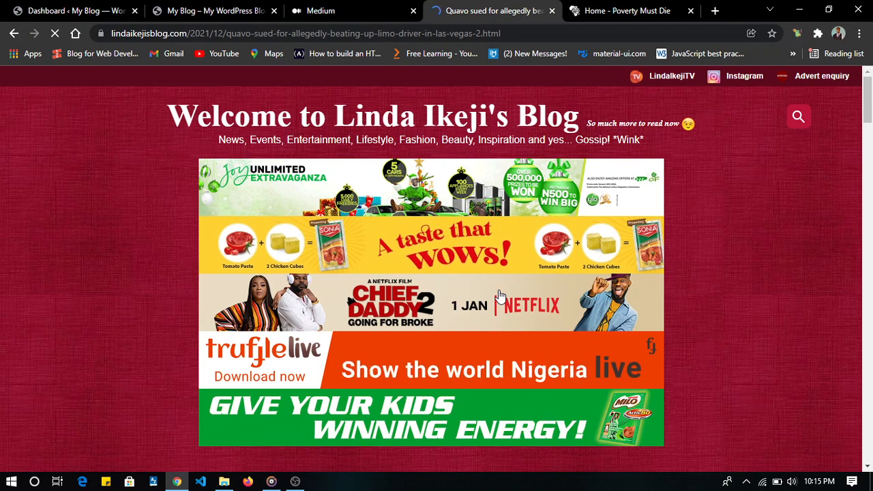
{"action": "scroll", "coordinate": [499, 295], "scroll_direction": "down", "scroll_amount": 10}
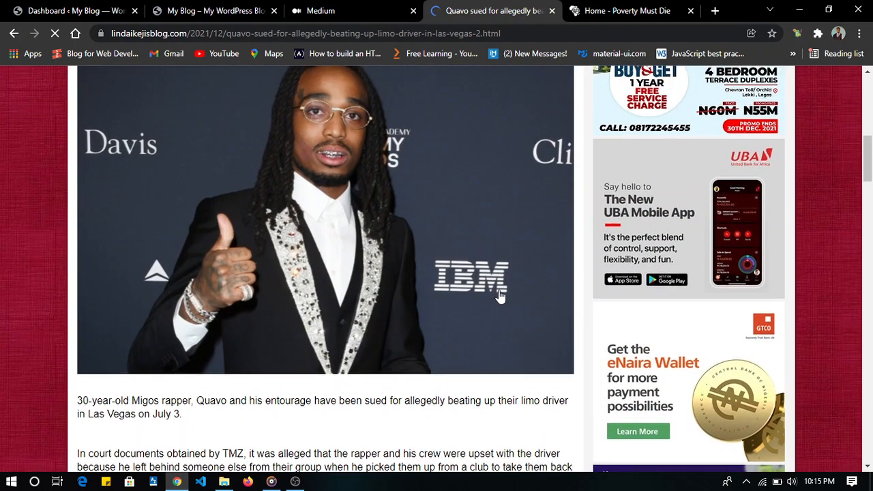
{"action": "scroll", "coordinate": [500, 296], "scroll_direction": "down", "scroll_amount": 10}
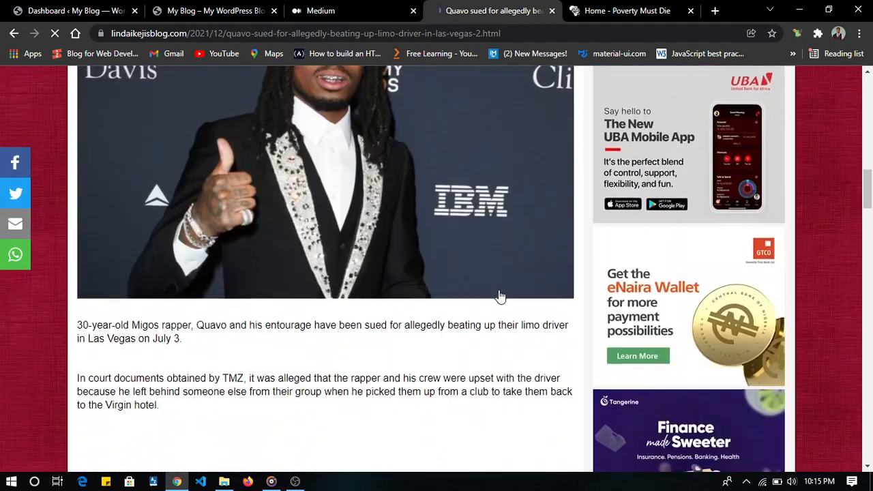
{"action": "scroll", "coordinate": [500, 295], "scroll_direction": "down", "scroll_amount": 10}
{"action": "scroll", "coordinate": [499, 294], "scroll_direction": "up", "scroll_amount": 4}
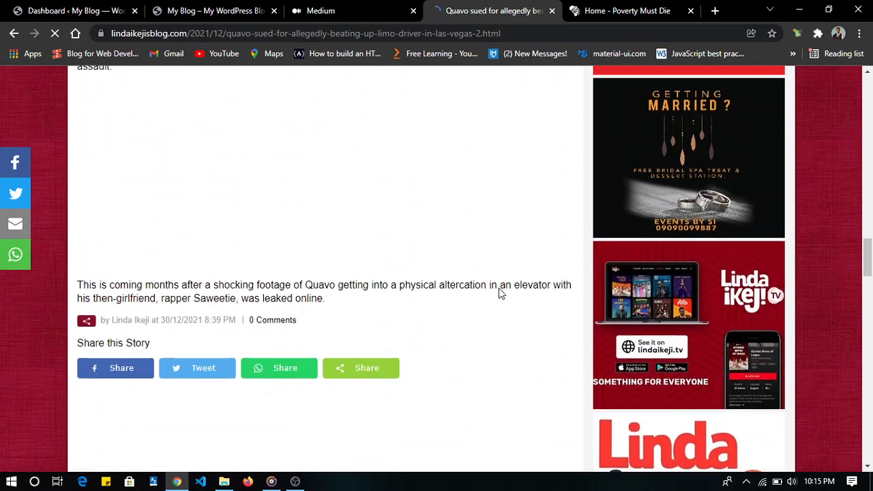
{"action": "scroll", "coordinate": [498, 288], "scroll_direction": "up", "scroll_amount": 3}
{"action": "scroll", "coordinate": [500, 289], "scroll_direction": "up", "scroll_amount": 2}
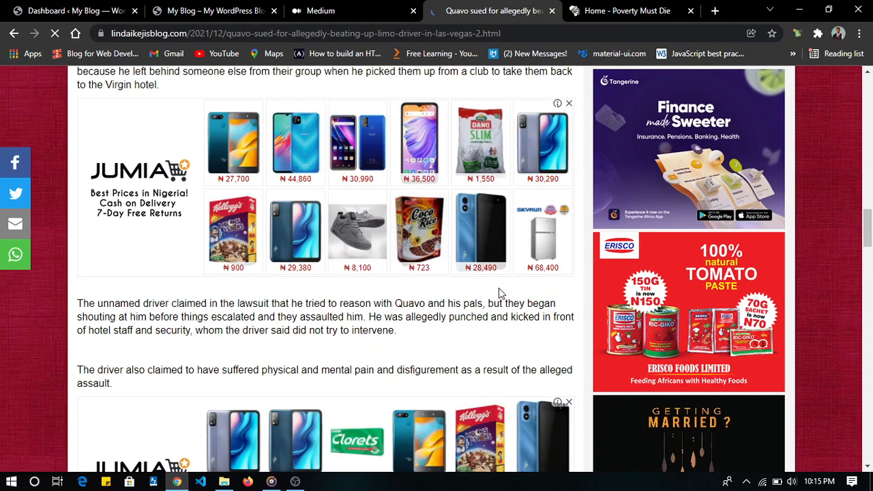
- Examine the share options and comment form below the Quavo article, then return to its headline
{"action": "scroll", "coordinate": [498, 288], "scroll_direction": "down", "scroll_amount": 2}
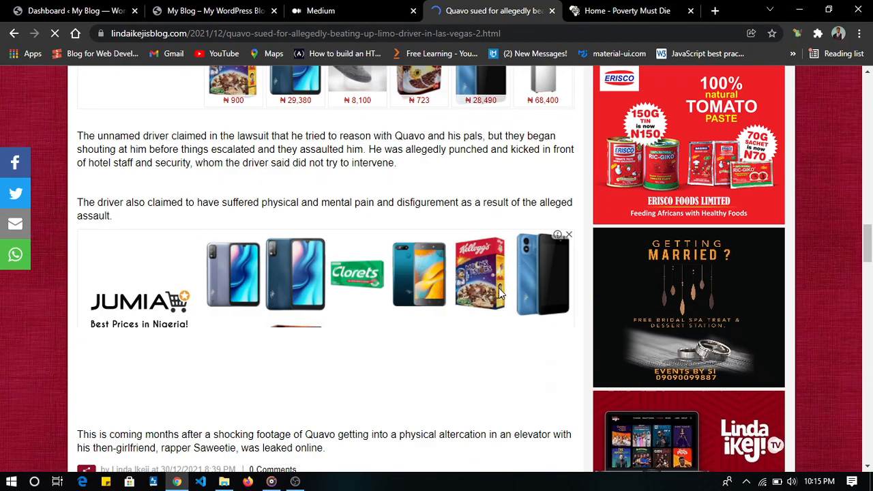
{"action": "scroll", "coordinate": [498, 288], "scroll_direction": "down", "scroll_amount": 4}
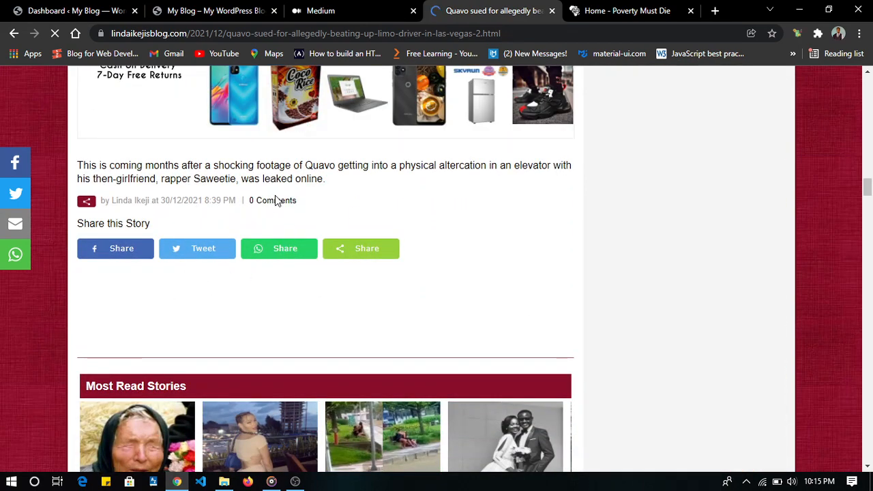
{"action": "scroll", "coordinate": [337, 266], "scroll_direction": "down", "scroll_amount": 7}
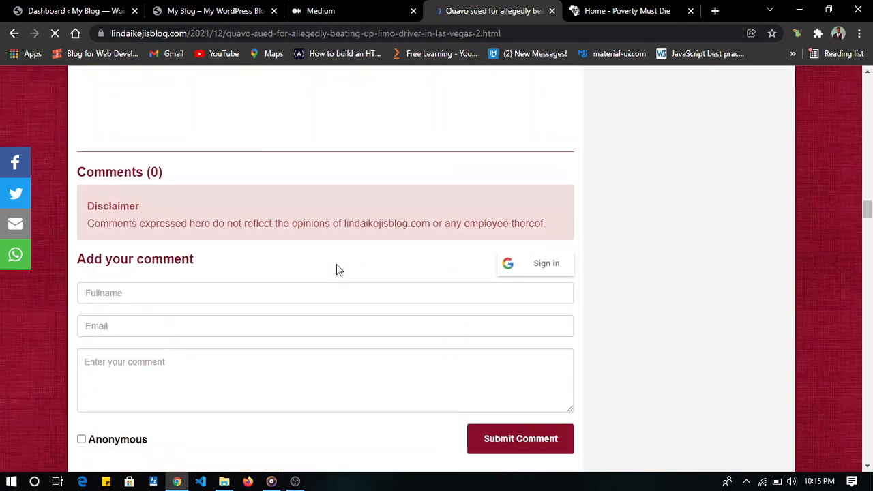
{"action": "scroll", "coordinate": [337, 264], "scroll_direction": "down", "scroll_amount": 2}
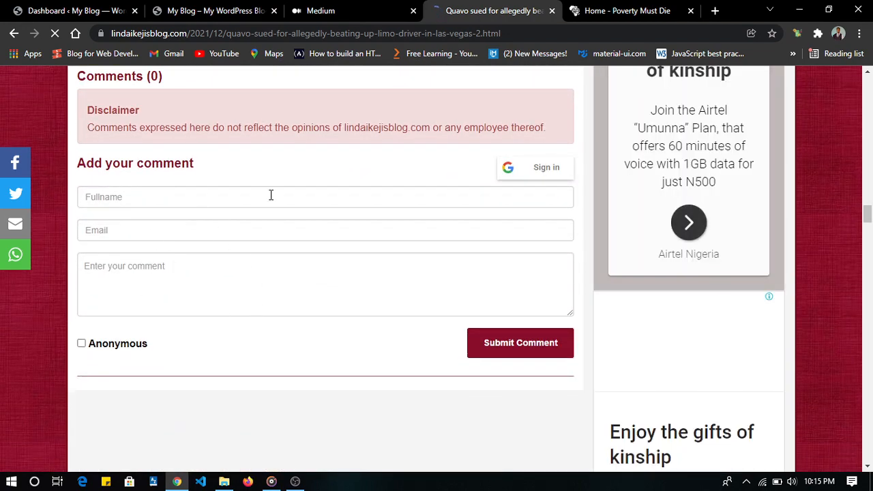
{"action": "scroll", "coordinate": [278, 295], "scroll_direction": "up", "scroll_amount": 10}
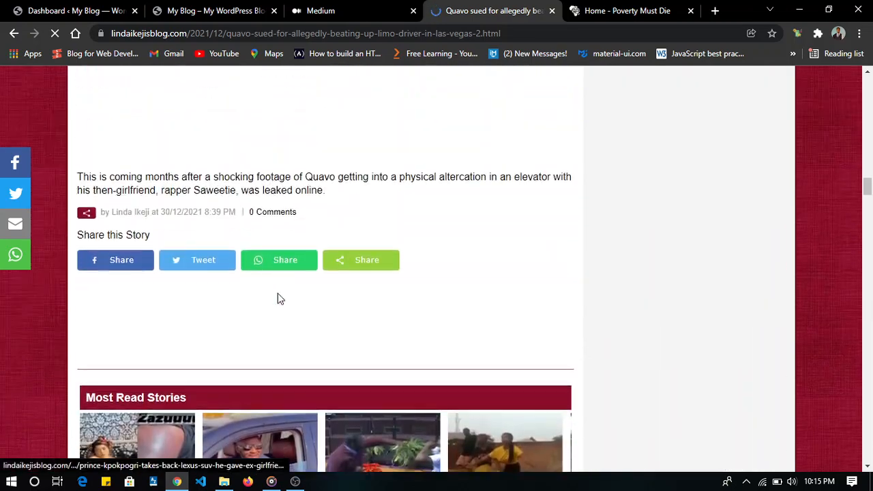
{"action": "scroll", "coordinate": [278, 298], "scroll_direction": "up", "scroll_amount": 10}
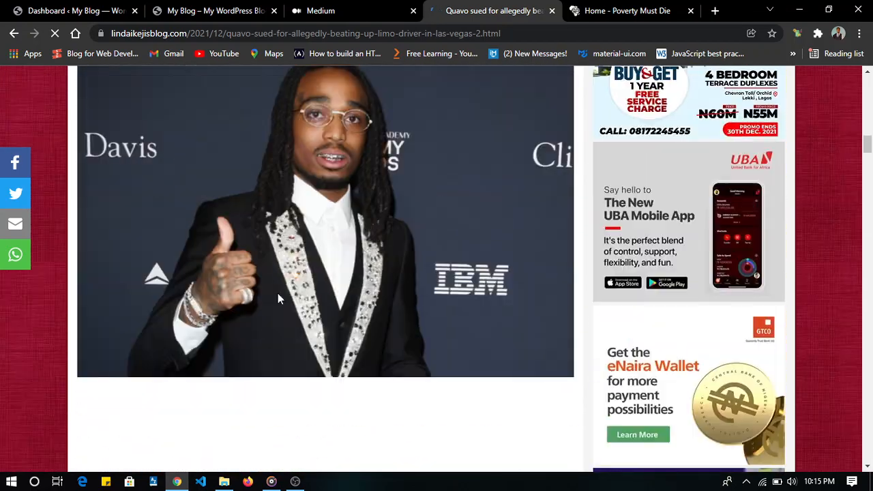
{"action": "scroll", "coordinate": [277, 298], "scroll_direction": "up", "scroll_amount": 5}
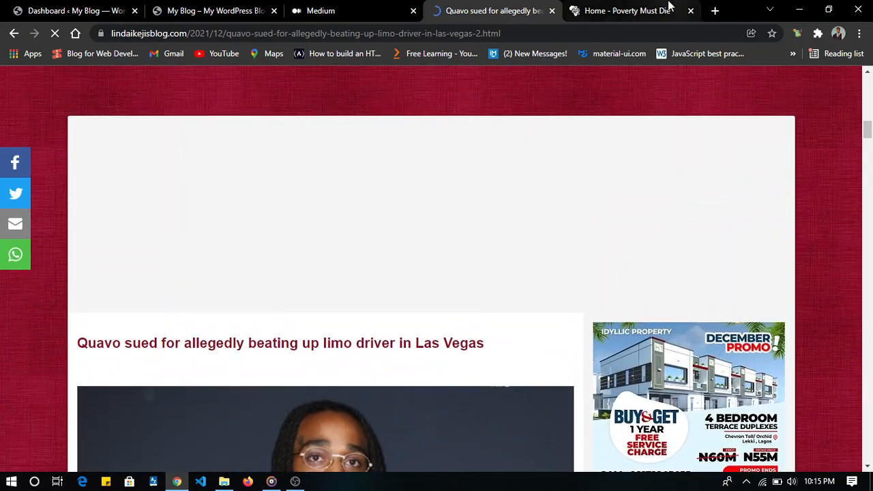
- Revisit the Poverty Must Die homepage, then close it and the Linda Ikeji's Blog article
{"action": "left_click", "coordinate": [634, 9]}
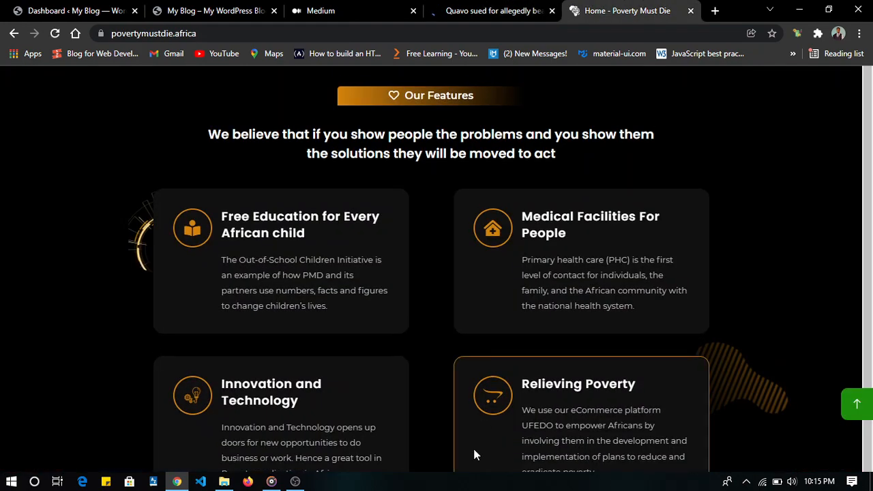
{"action": "scroll", "coordinate": [473, 449], "scroll_direction": "up", "scroll_amount": 2}
{"action": "scroll", "coordinate": [473, 449], "scroll_direction": "down", "scroll_amount": 6}
{"action": "key", "text": "ctrl+w"}
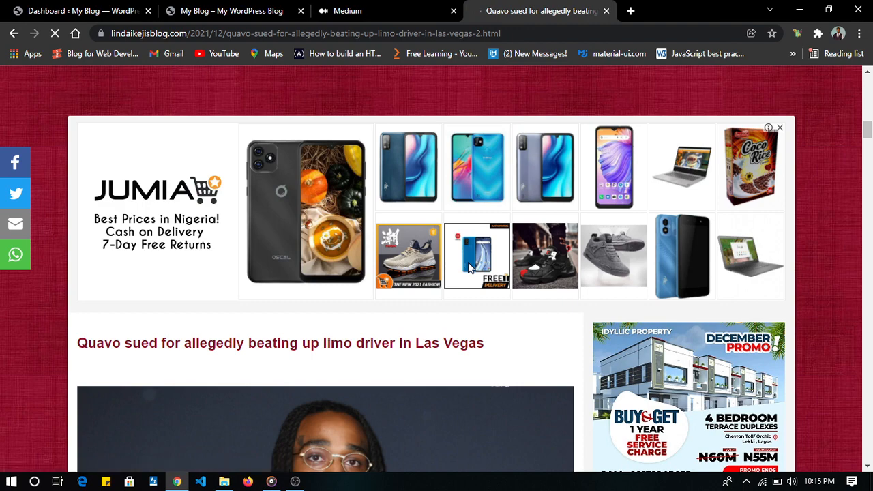
{"action": "key", "text": "ctrl+w"}
- Return to the My Blog site, look over its front page, and highlight the domain and the imertech folder in its address
{"action": "left_click", "coordinate": [198, 8]}
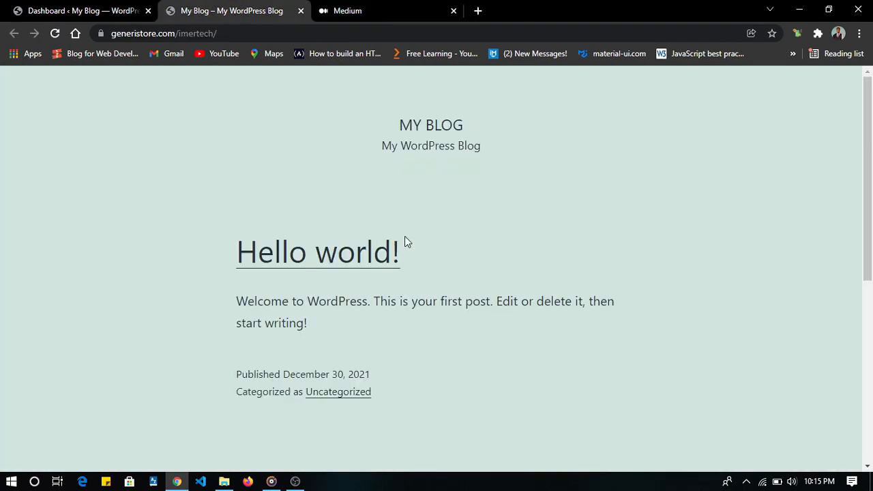
{"action": "scroll", "coordinate": [404, 236], "scroll_direction": "down", "scroll_amount": 1}
{"action": "scroll", "coordinate": [405, 236], "scroll_direction": "up", "scroll_amount": 1}
{"action": "left_click_drag", "start_coordinate": [214, 33], "coordinate": [154, 38]}
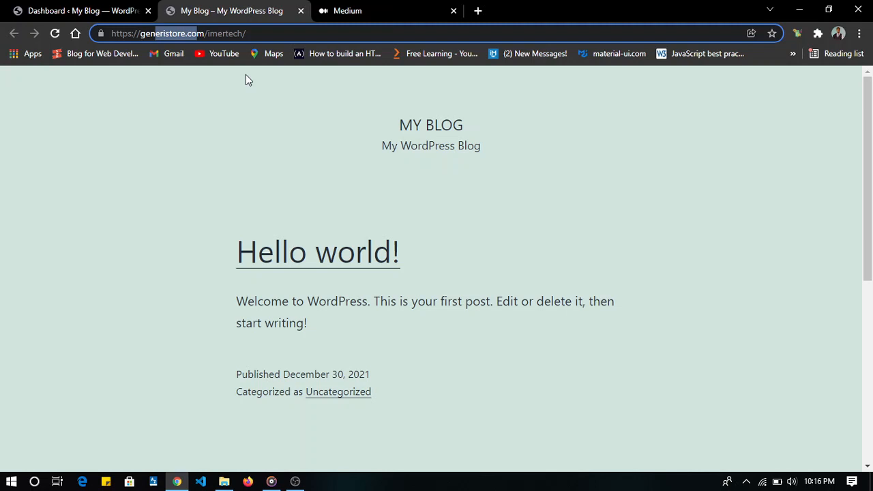
{"action": "double_click", "coordinate": [220, 37]}
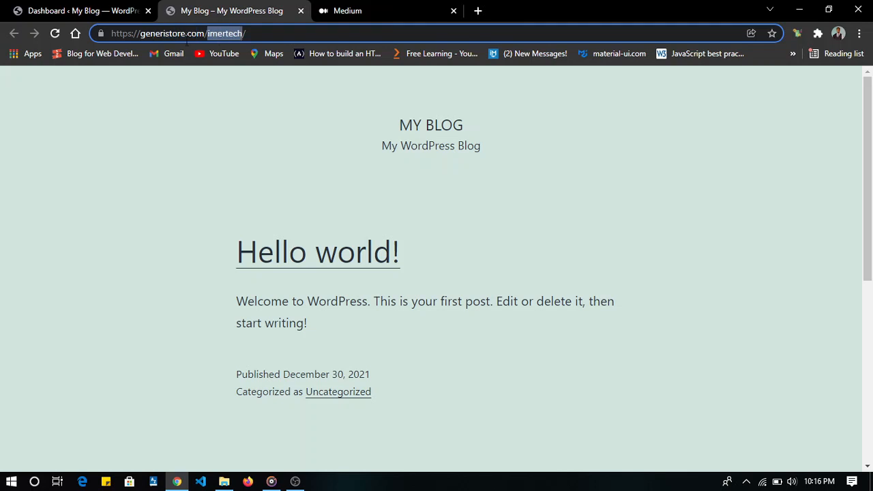
- Open the site's WordPress admin dashboard by adding "admin" to the end of the imertech address
{"action": "left_click", "coordinate": [171, 34]}
{"action": "left_click", "coordinate": [312, 34]}
{"action": "type", "text": "admn"}
{"action": "key", "text": "BackSpace"}
{"action": "key", "text": "BackSpace"}
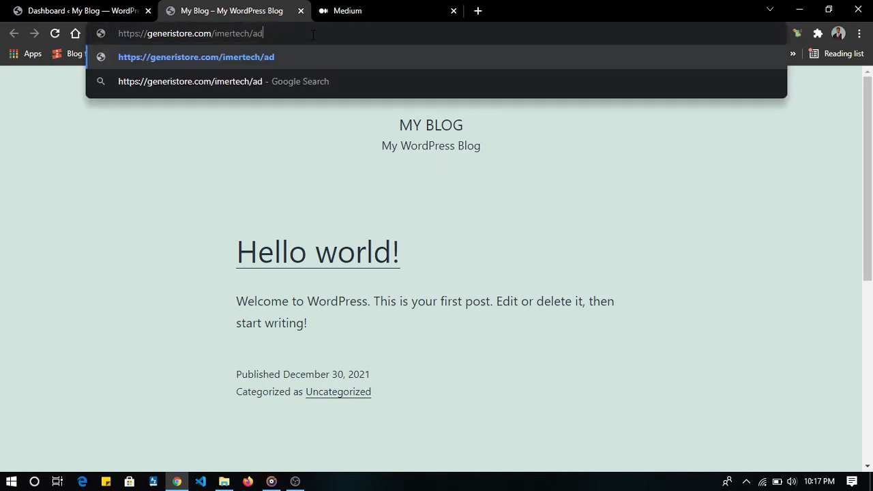
{"action": "type", "text": "min"}
{"action": "key", "text": "Return"}
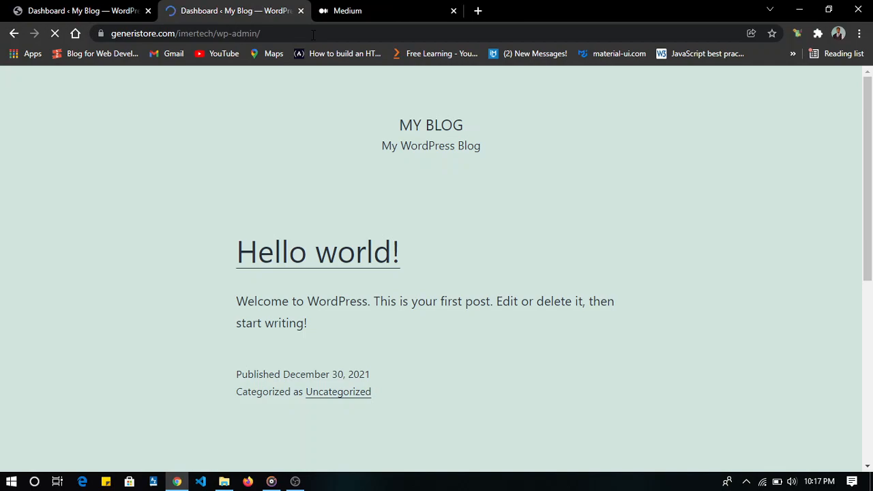
- Glance over the loaded dashboard and close the duplicate dashboard tab
{"action": "key", "text": "alt"}
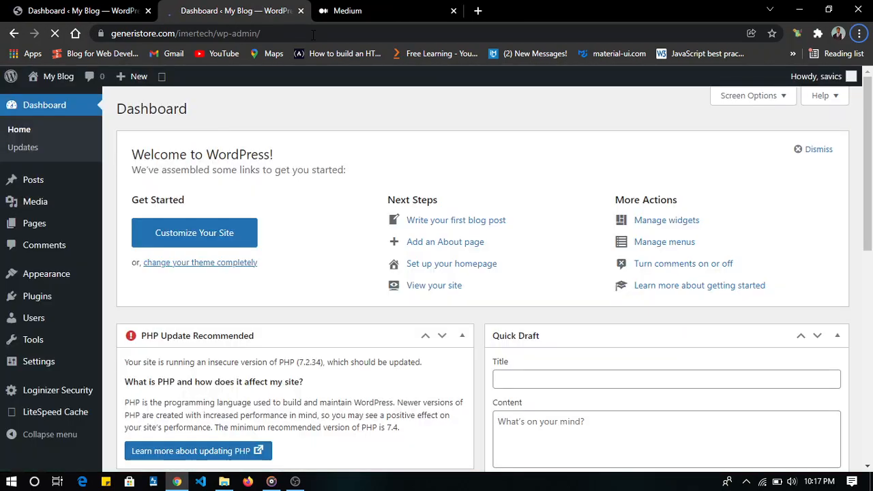
{"action": "scroll", "coordinate": [337, 174], "scroll_direction": "down", "scroll_amount": 5}
{"action": "scroll", "coordinate": [337, 174], "scroll_direction": "up", "scroll_amount": 4}
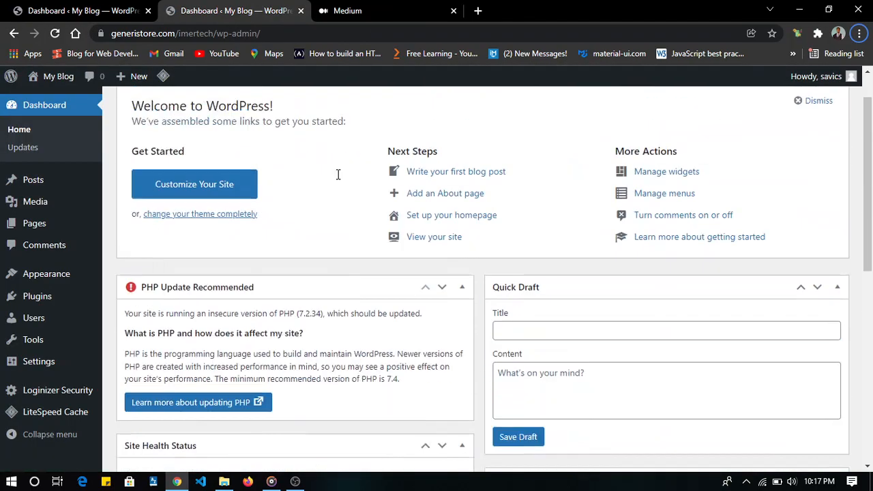
{"action": "left_click", "coordinate": [149, 12]}
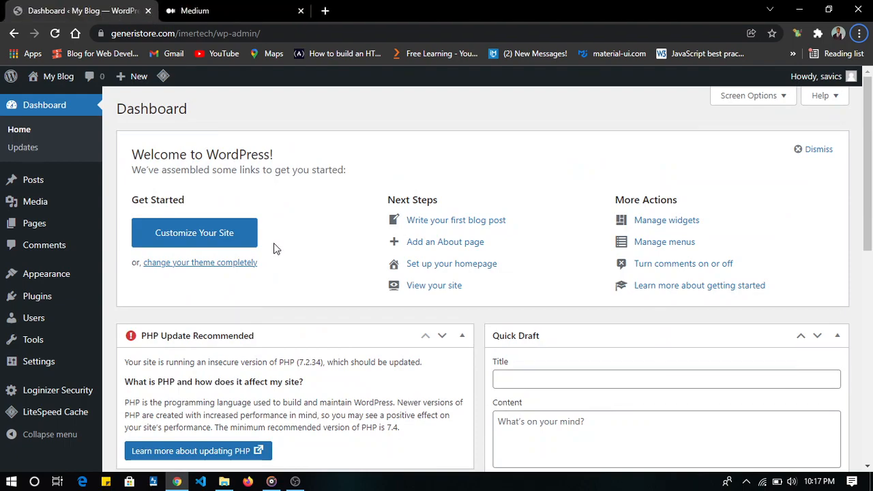
- Look through the dashboard's welcome section and its widgets, then return to the beginning of the page
{"action": "scroll", "coordinate": [273, 244], "scroll_direction": "down", "scroll_amount": 10}
{"action": "scroll", "coordinate": [273, 244], "scroll_direction": "up", "scroll_amount": 10}
{"action": "scroll", "coordinate": [10, 162], "scroll_direction": "down", "scroll_amount": 5}
{"action": "scroll", "coordinate": [12, 162], "scroll_direction": "up", "scroll_amount": 1}
{"action": "scroll", "coordinate": [10, 162], "scroll_direction": "up", "scroll_amount": 4}
{"action": "scroll", "coordinate": [379, 189], "scroll_direction": "down", "scroll_amount": 7}
{"action": "scroll", "coordinate": [379, 189], "scroll_direction": "up", "scroll_amount": 7}
- Open the general settings and change the site title to "Imertech"
{"action": "mouse_move", "coordinate": [36, 368]}
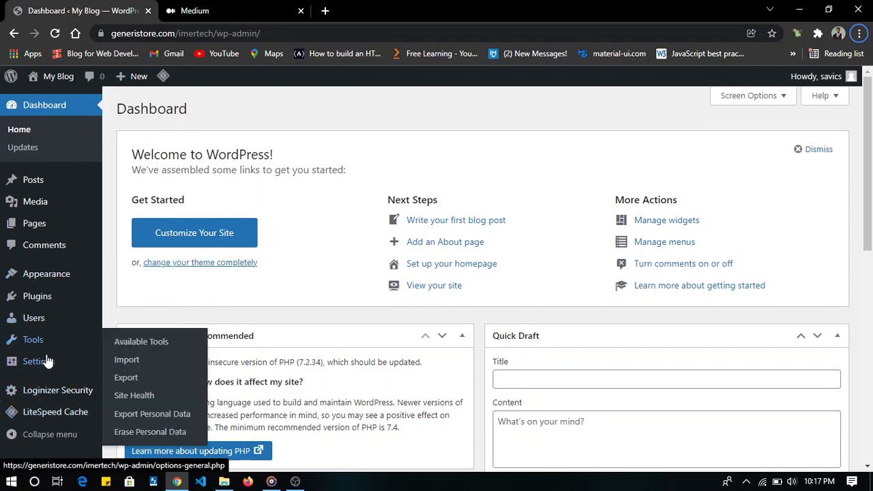
{"action": "left_click", "coordinate": [46, 361]}
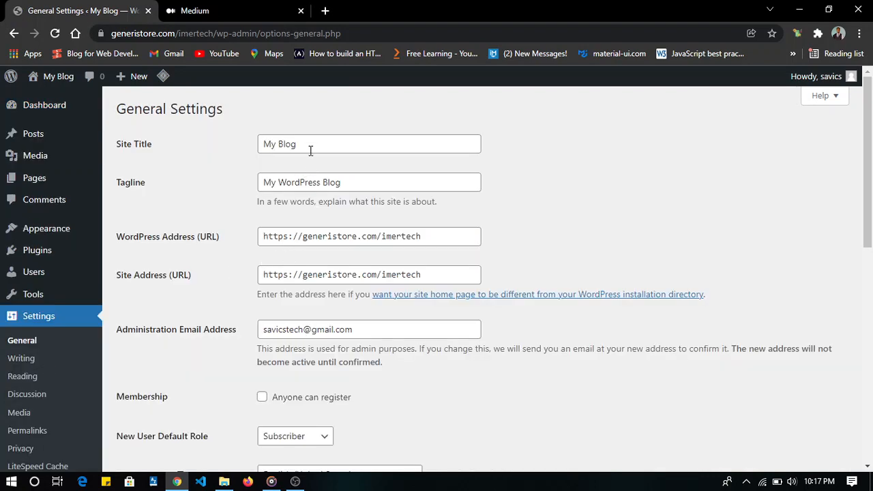
{"action": "left_click", "coordinate": [311, 143]}
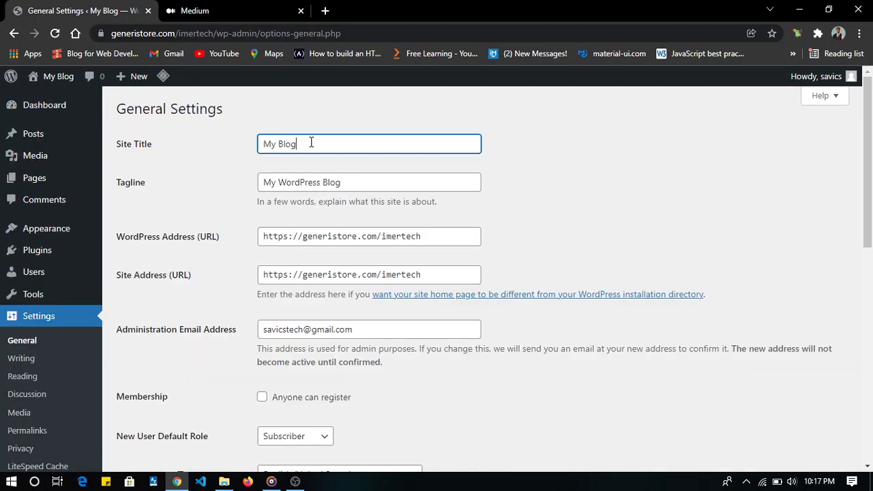
{"action": "left_click_drag", "start_coordinate": [311, 142], "coordinate": [237, 147]}
{"action": "key", "text": "BackSpace"}
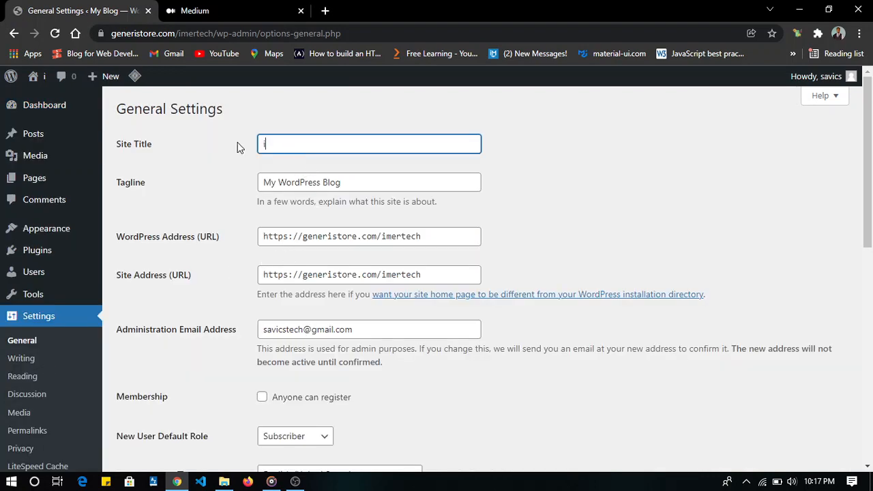
{"action": "type", "text": "Imerttech"}
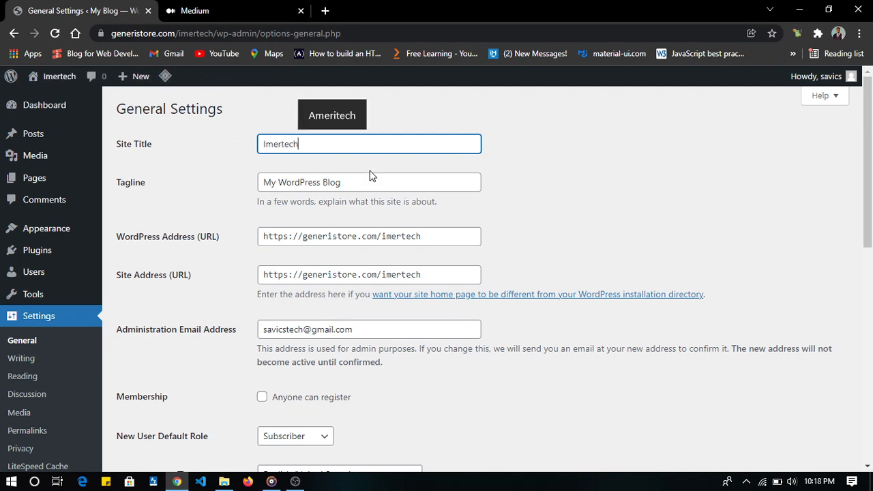
- Set the tagline to "The Den of Technology" and save the general settings
{"action": "double_click", "coordinate": [300, 183]}
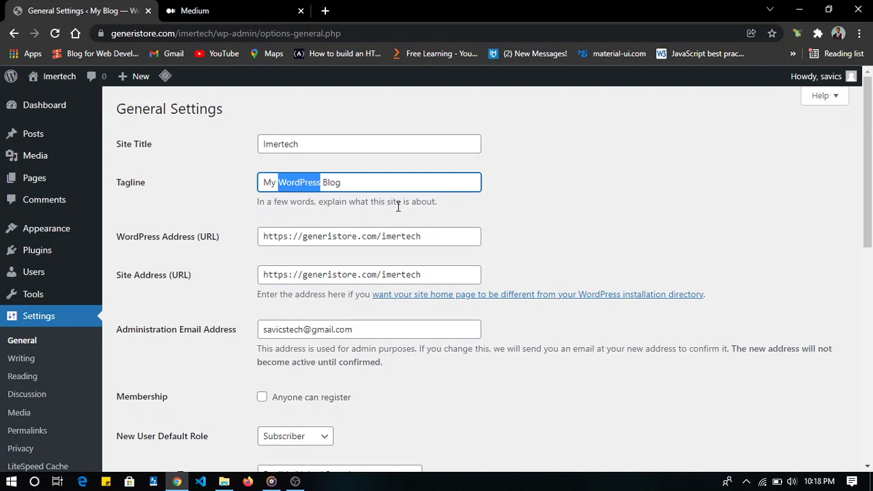
{"action": "left_click_drag", "start_coordinate": [353, 189], "coordinate": [260, 184]}
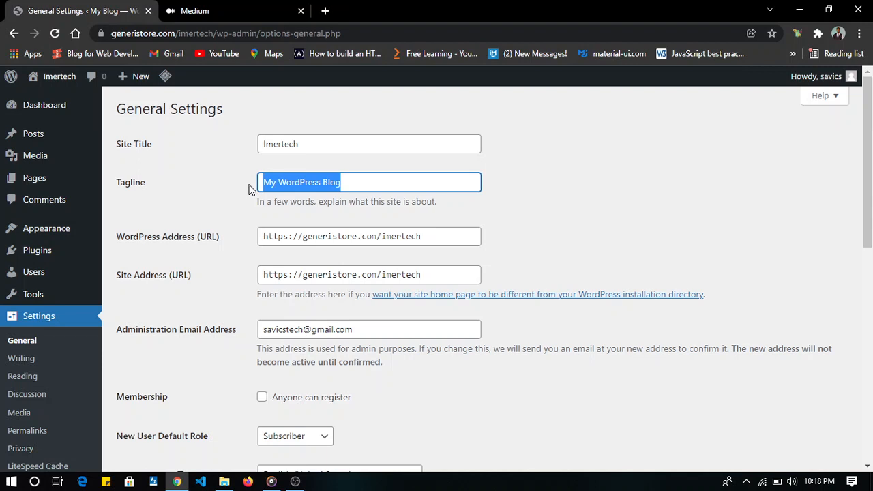
{"action": "type", "text": "The Den of"}
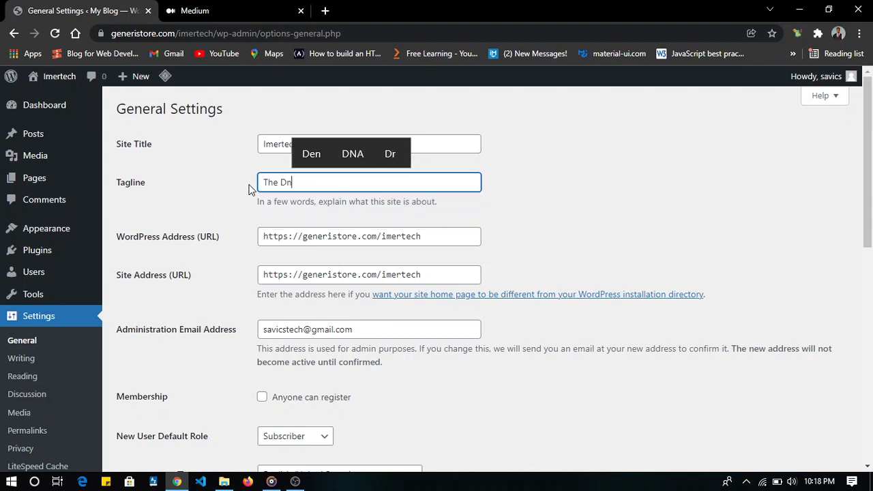
{"action": "type", "text": " Techo"}
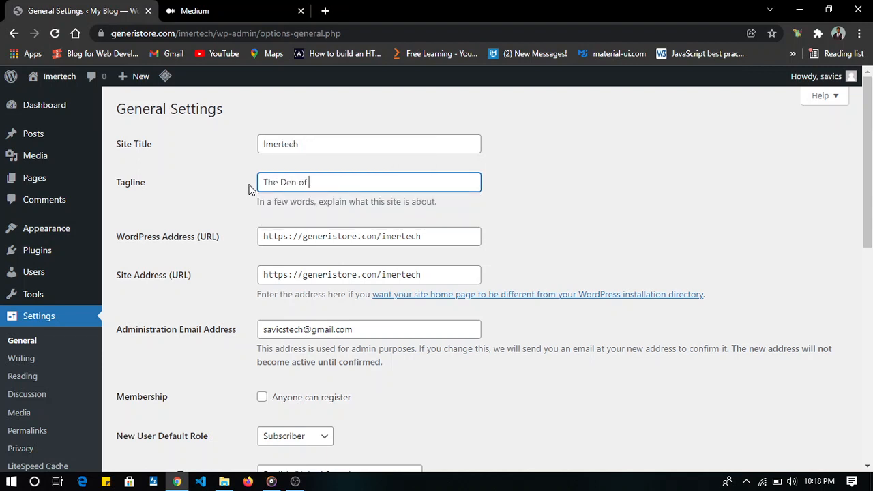
{"action": "type", "text": "n"}
{"action": "key", "text": "BackSpace"}
{"action": "key", "text": "BackSpace"}
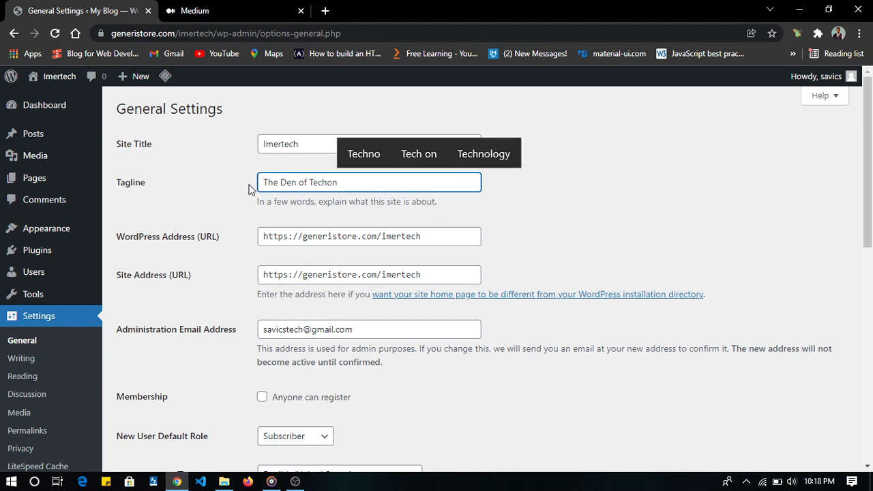
{"action": "type", "text": "nology"}
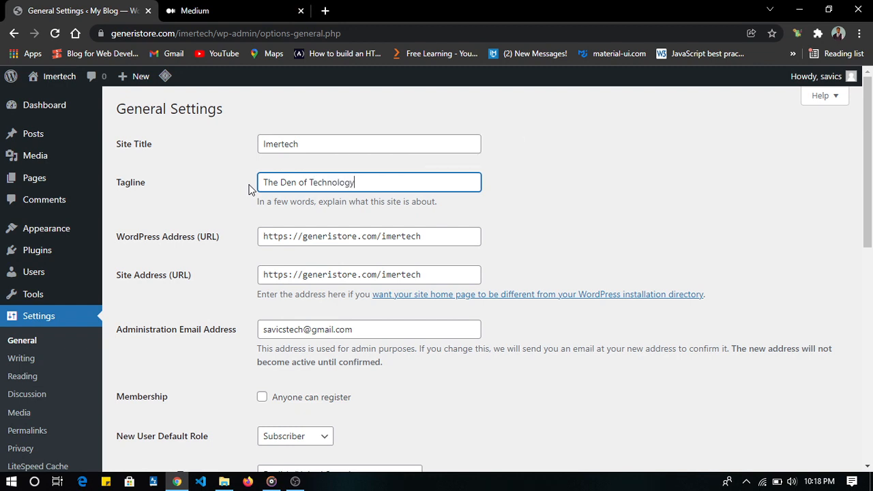
{"action": "scroll", "coordinate": [307, 207], "scroll_direction": "down", "scroll_amount": 5}
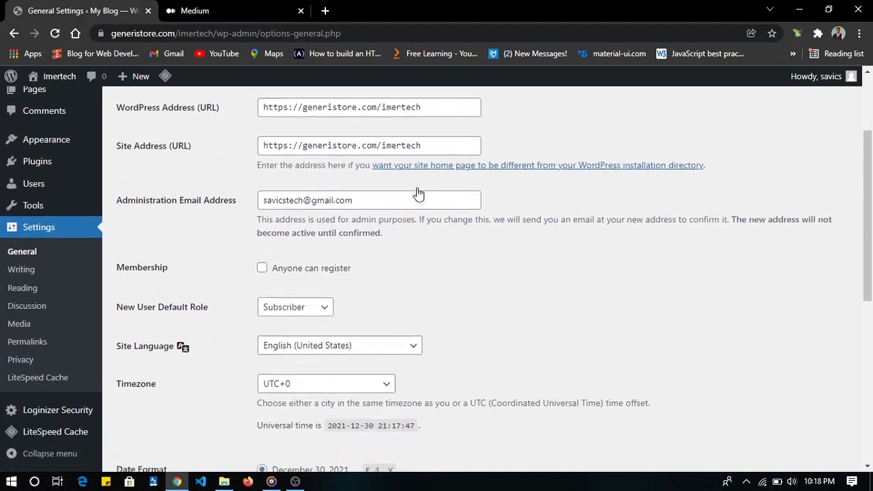
{"action": "scroll", "coordinate": [313, 341], "scroll_direction": "down", "scroll_amount": 3}
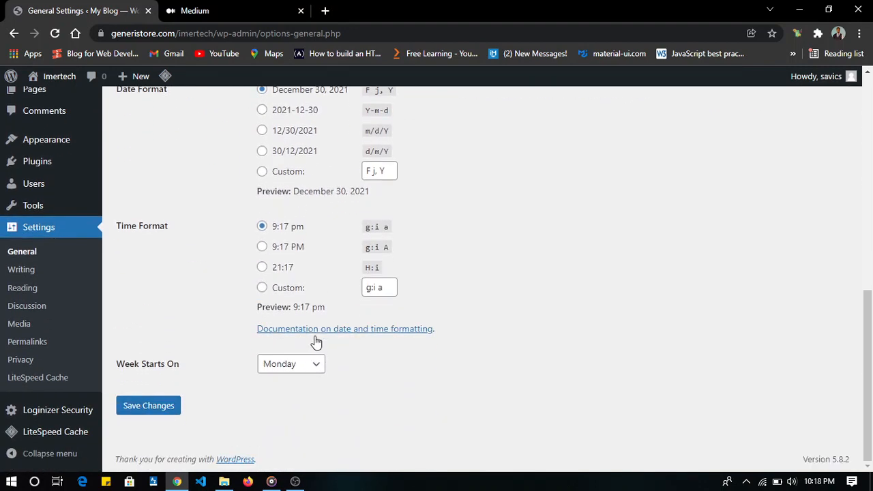
{"action": "left_click", "coordinate": [156, 405]}
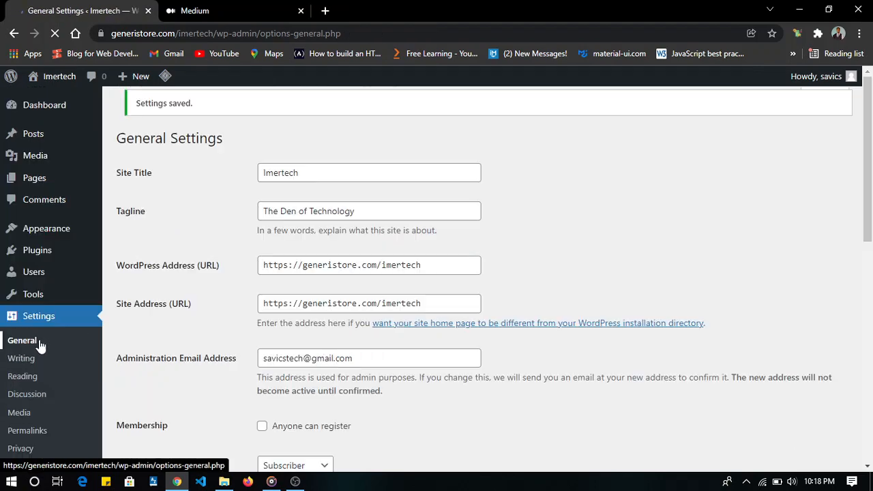
- Set the permalink structure to Post name in the permalink settings and save the change
{"action": "scroll", "coordinate": [39, 347], "scroll_direction": "down", "scroll_amount": 1}
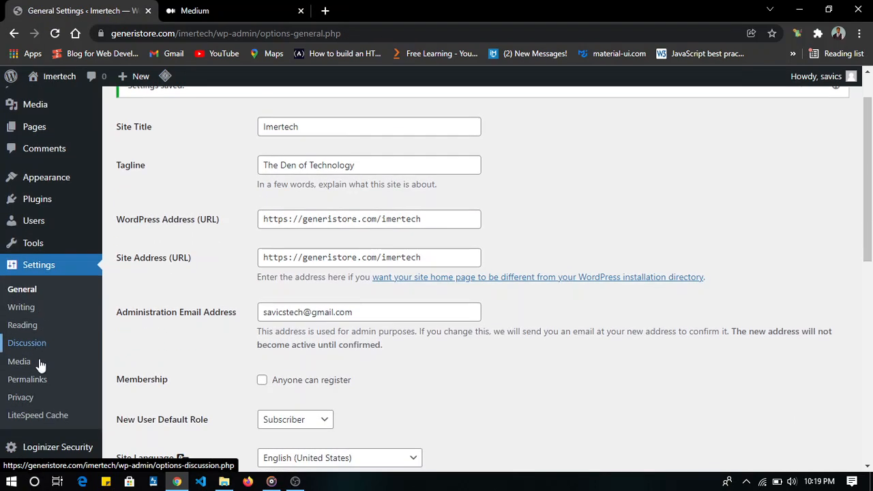
{"action": "left_click", "coordinate": [39, 383]}
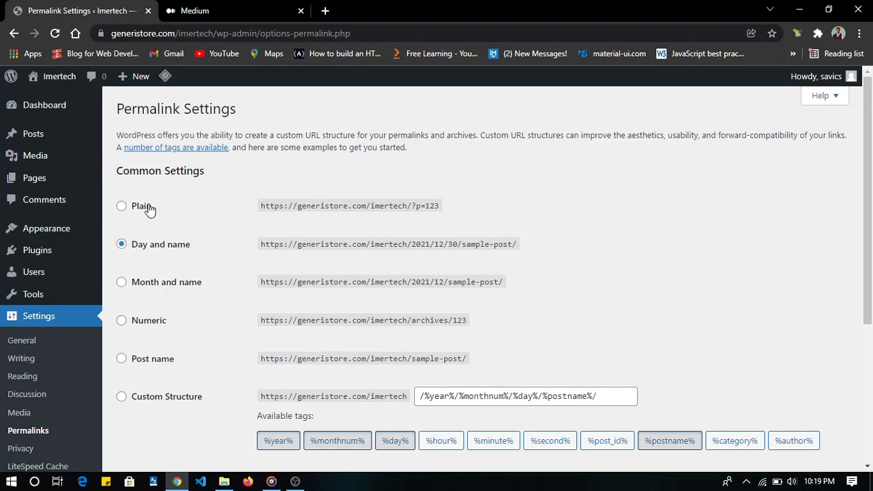
{"action": "scroll", "coordinate": [177, 291], "scroll_direction": "down", "scroll_amount": 2}
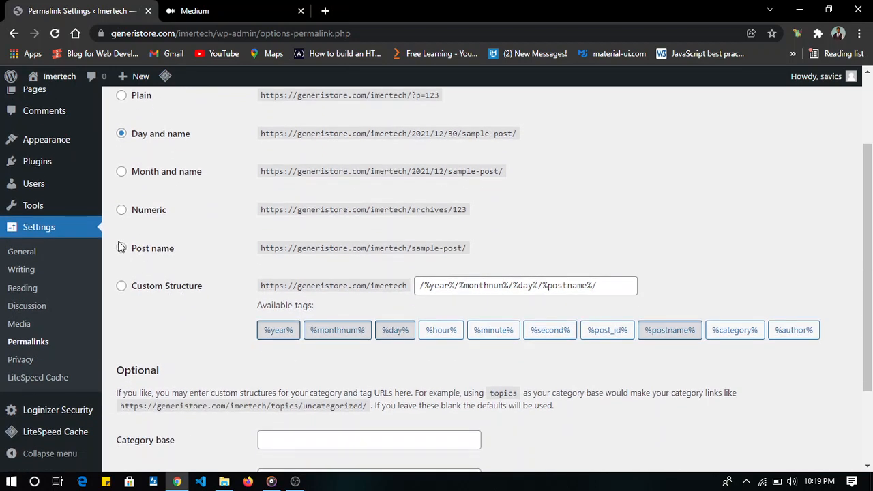
{"action": "left_click", "coordinate": [121, 248]}
{"action": "scroll", "coordinate": [507, 319], "scroll_direction": "down", "scroll_amount": 2}
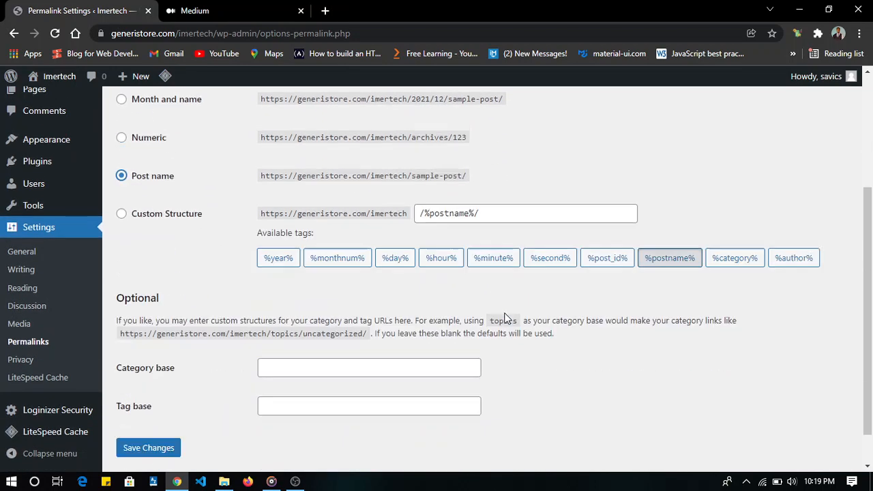
{"action": "left_click", "coordinate": [145, 405]}
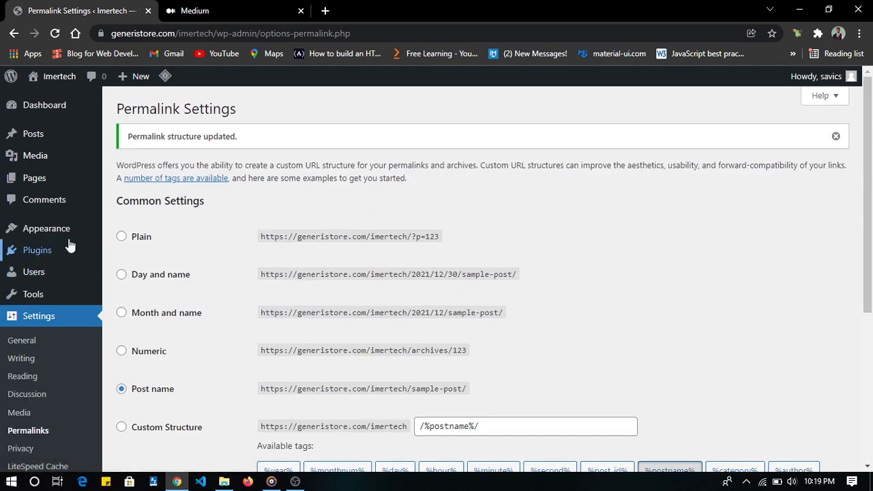
- Go to the site's themes and open the form for uploading a new theme
{"action": "mouse_move", "coordinate": [66, 229]}
{"action": "left_click", "coordinate": [122, 236]}
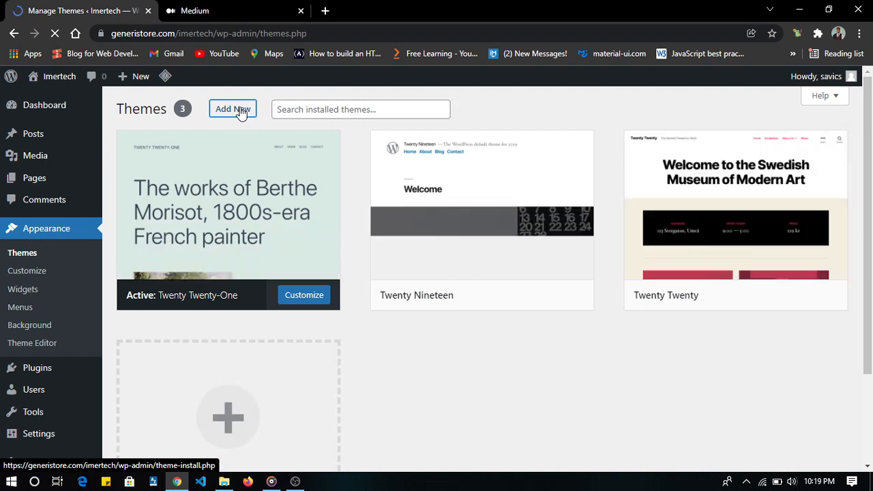
{"action": "left_click", "coordinate": [232, 109]}
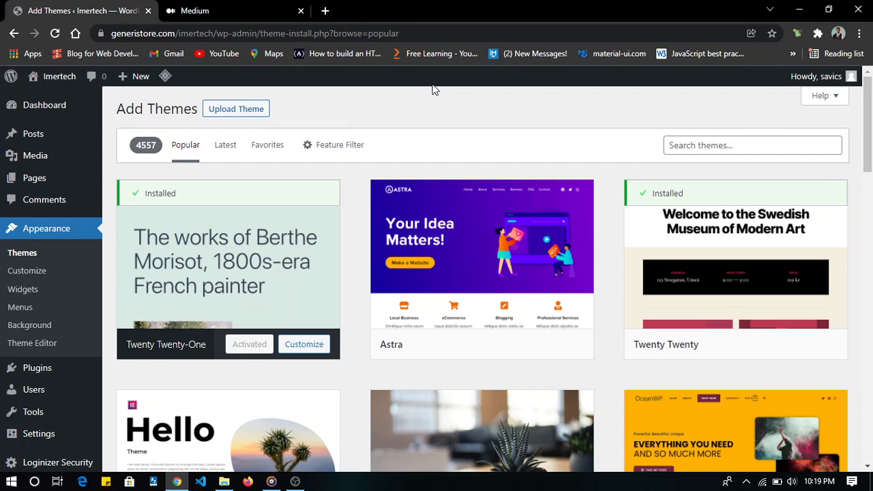
{"action": "left_click", "coordinate": [243, 110]}
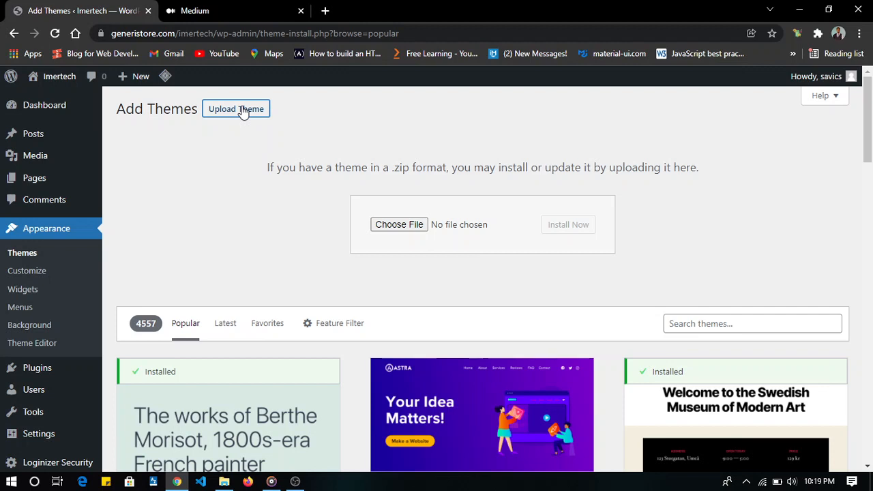
- Choose the shamrock.1.0.7 zip archive from the WDS Resources folder and install it as a theme
{"action": "left_click", "coordinate": [391, 229]}
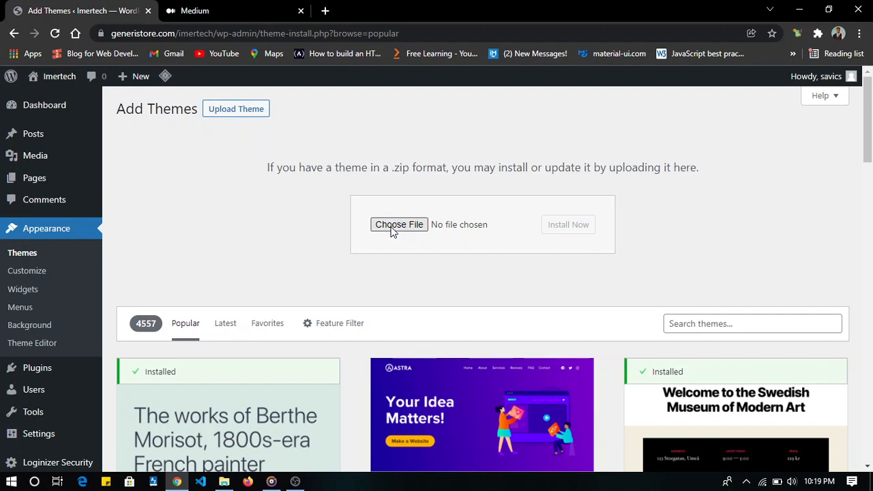
{"action": "left_click", "coordinate": [391, 230]}
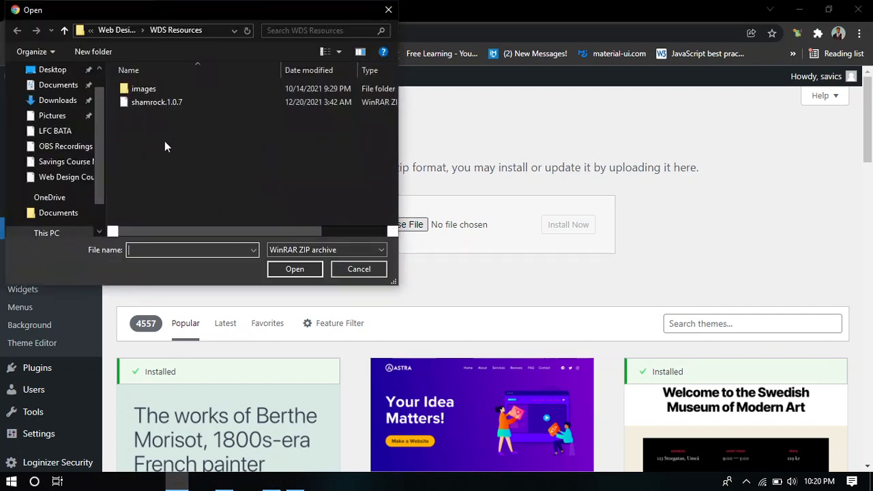
{"action": "left_click", "coordinate": [190, 102]}
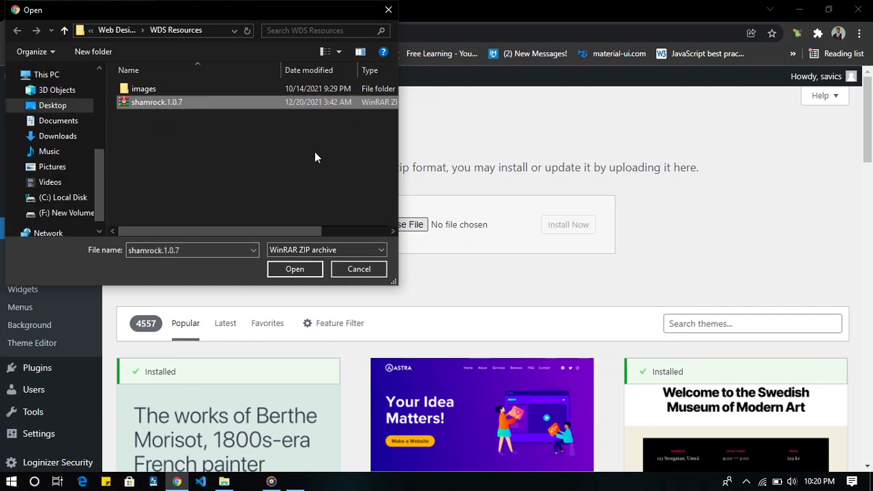
{"action": "left_click", "coordinate": [295, 269]}
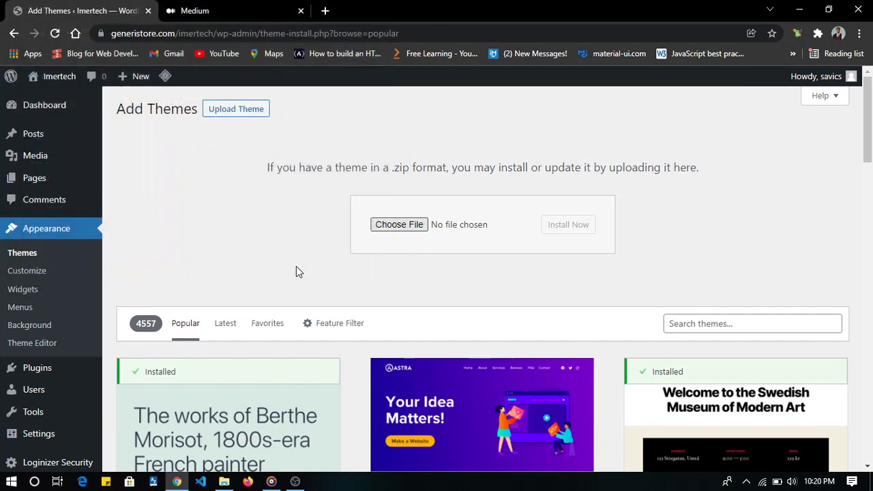
{"action": "left_click", "coordinate": [568, 231]}
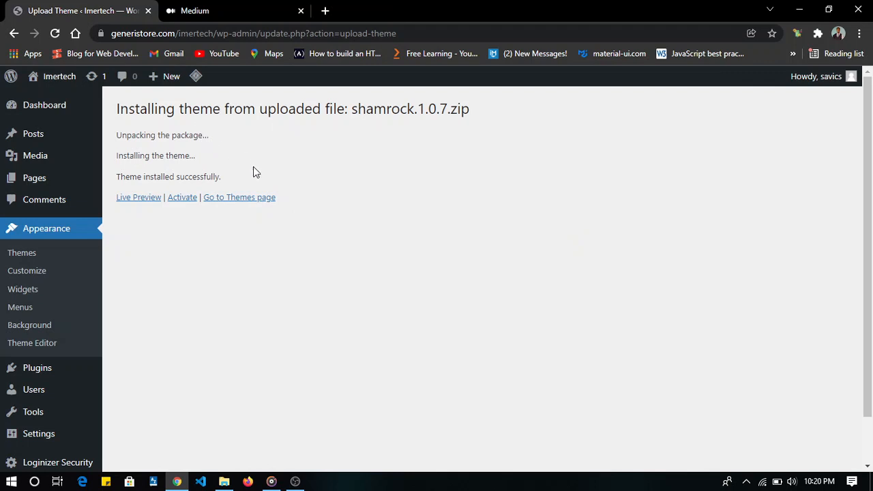
- Activate the newly installed Shamrock theme and look over the list of installed themes
{"action": "left_click", "coordinate": [182, 197]}
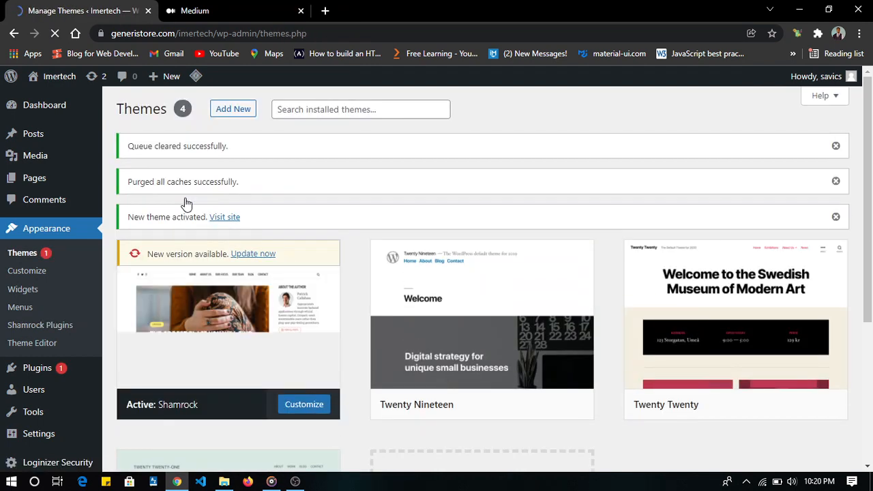
{"action": "scroll", "coordinate": [380, 207], "scroll_direction": "down", "scroll_amount": 3}
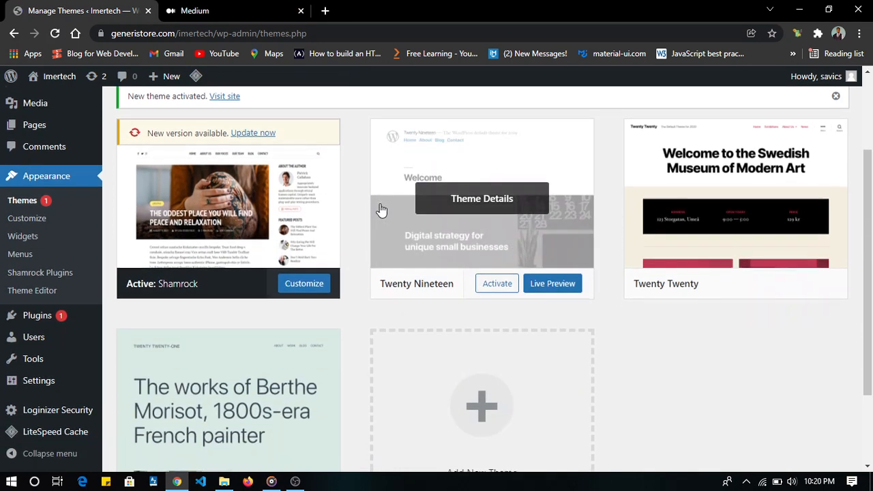
{"action": "scroll", "coordinate": [381, 209], "scroll_direction": "down", "scroll_amount": 1}
{"action": "scroll", "coordinate": [382, 209], "scroll_direction": "up", "scroll_amount": 3}
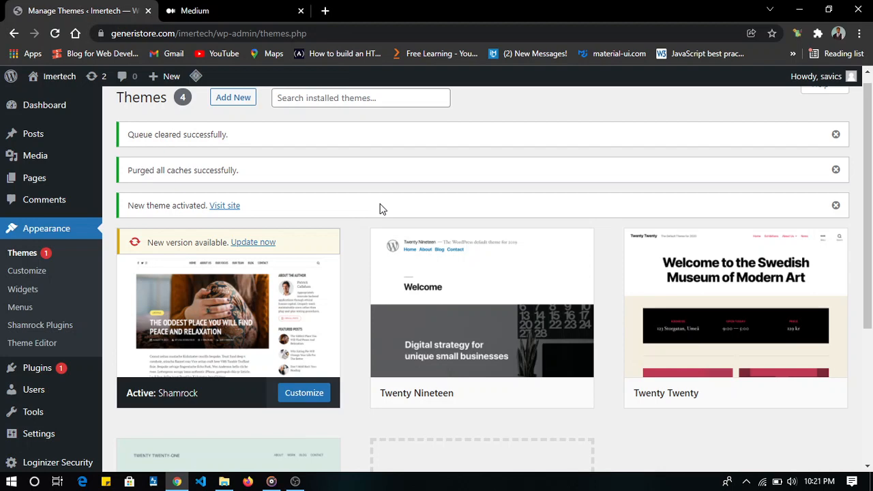
- Go to the site's list of posts and move the default "Hello world!" post to the trash
{"action": "scroll", "coordinate": [305, 214], "scroll_direction": "down", "scroll_amount": 1}
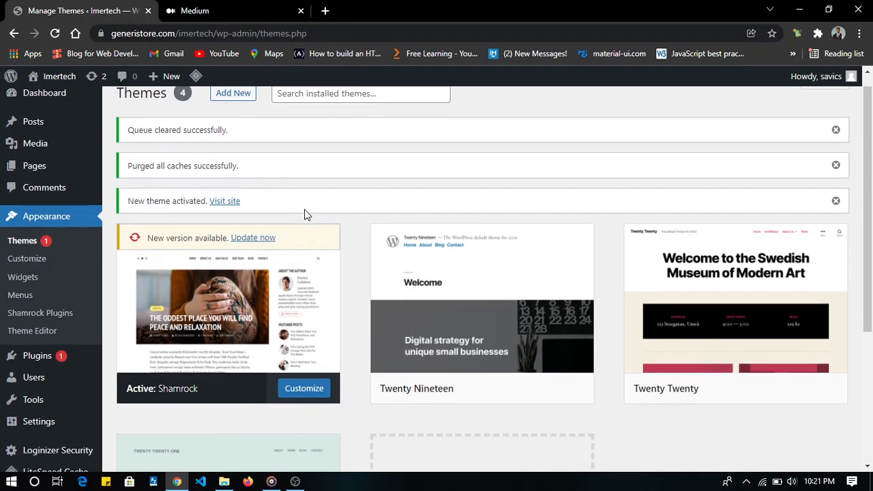
{"action": "scroll", "coordinate": [153, 331], "scroll_direction": "down", "scroll_amount": 2}
{"action": "scroll", "coordinate": [154, 331], "scroll_direction": "up", "scroll_amount": 2}
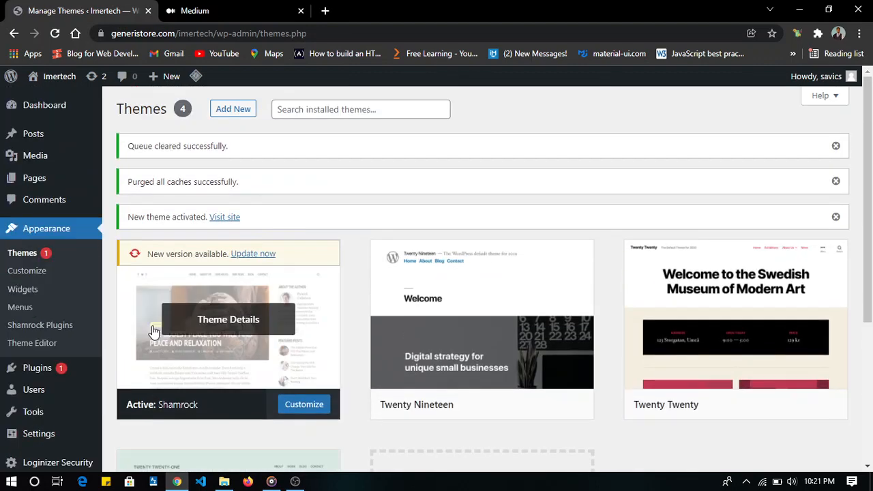
{"action": "left_click", "coordinate": [44, 134]}
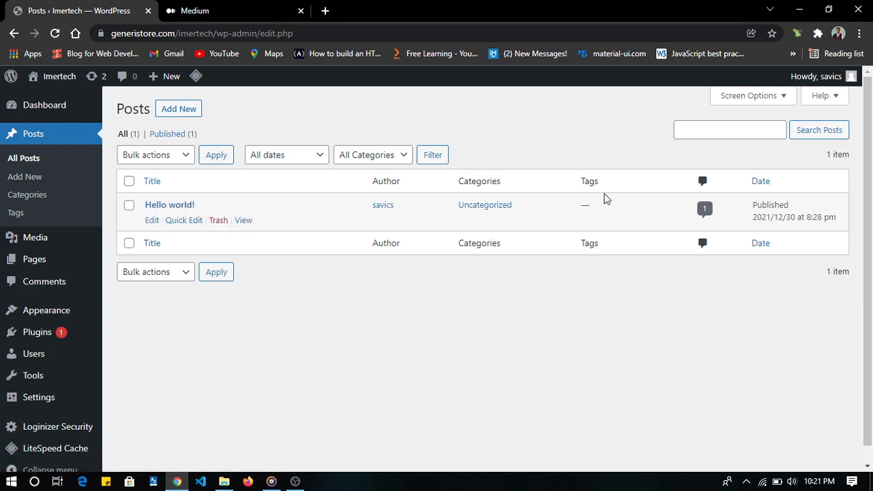
{"action": "left_click", "coordinate": [217, 221]}
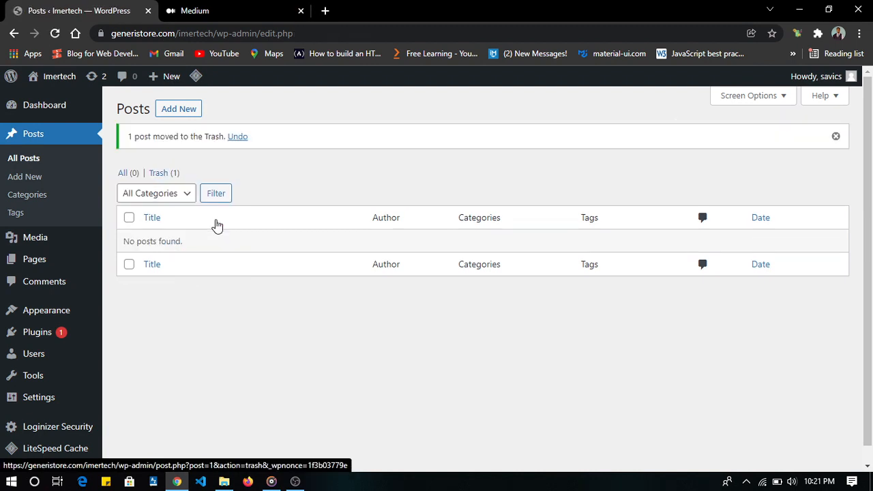
- Start a new post and look over its title, content, format and category areas
{"action": "left_click", "coordinate": [190, 114]}
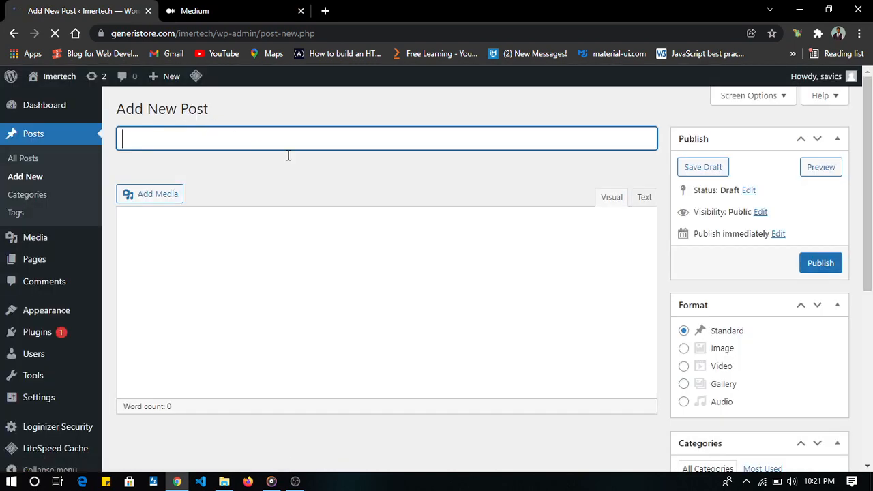
{"action": "scroll", "coordinate": [264, 153], "scroll_direction": "down", "scroll_amount": 5}
{"action": "scroll", "coordinate": [264, 154], "scroll_direction": "up", "scroll_amount": 3}
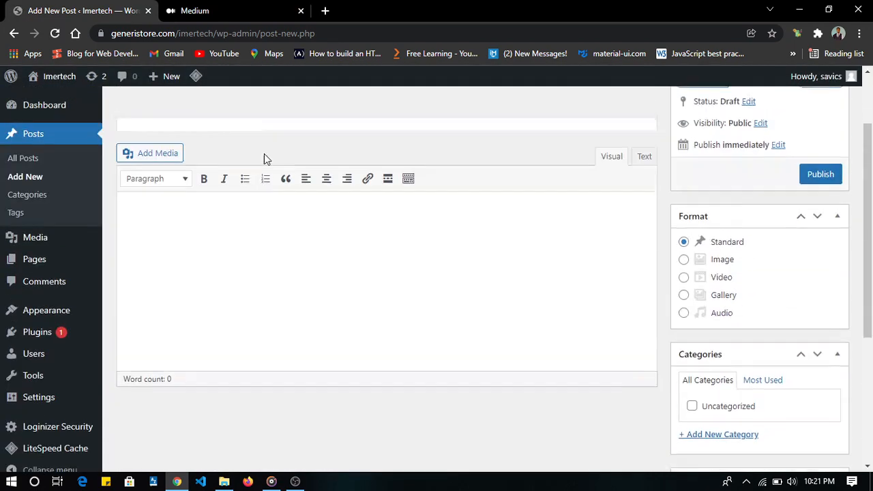
{"action": "scroll", "coordinate": [266, 158], "scroll_direction": "up", "scroll_amount": 2}
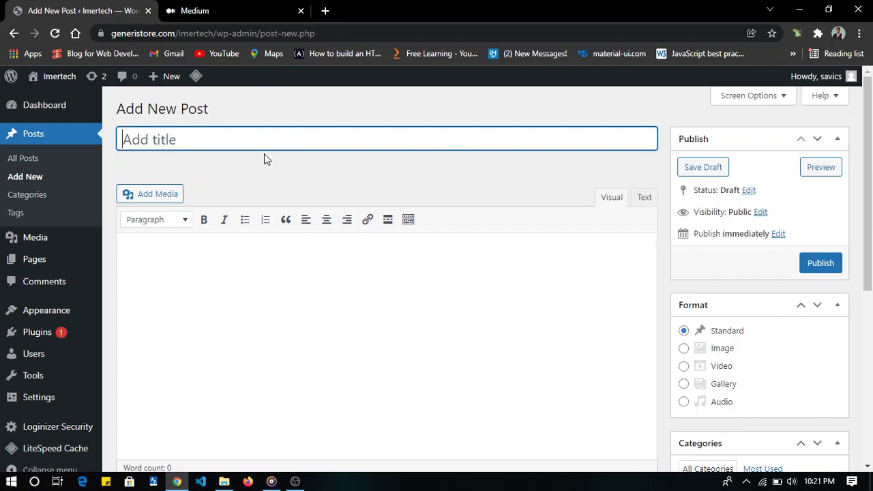
- Switch to Medium and open the article "60 Best Gifts for Programmers, Developers, and all Tech Lovers [2021]" in a separate browser tab
{"action": "left_click", "coordinate": [213, 7]}
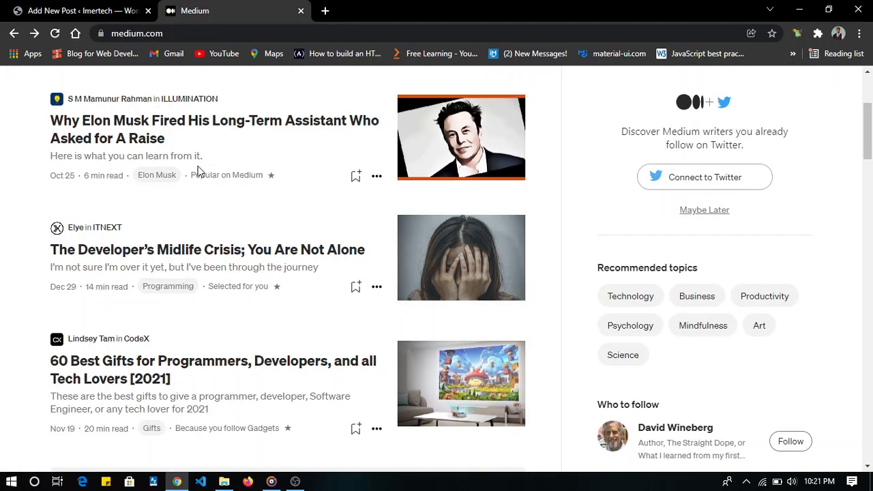
{"action": "scroll", "coordinate": [198, 170], "scroll_direction": "up", "scroll_amount": 1}
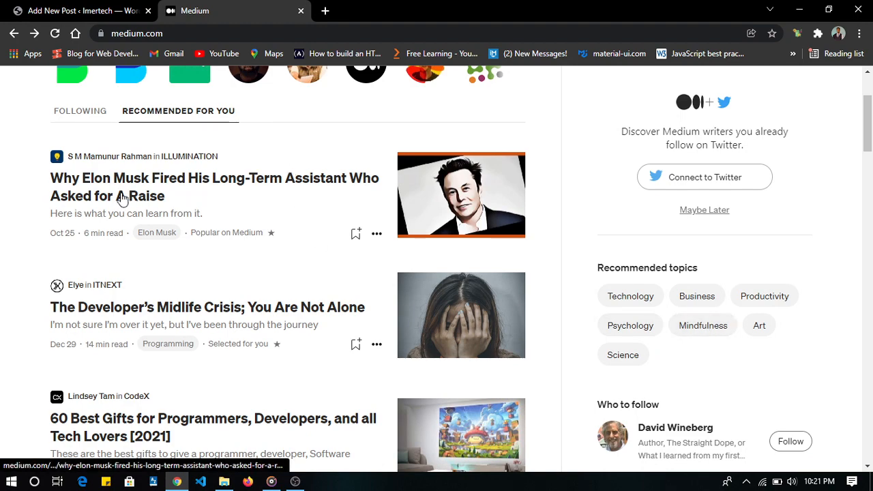
{"action": "scroll", "coordinate": [119, 198], "scroll_direction": "down", "scroll_amount": 4}
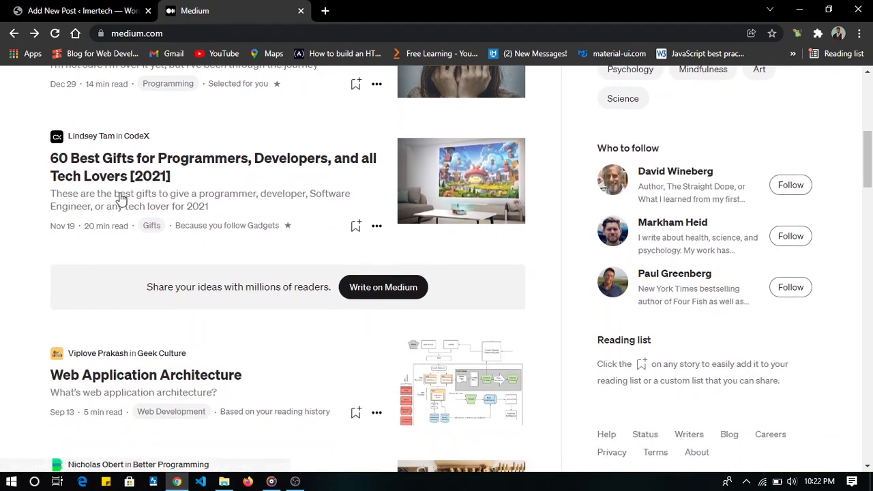
{"action": "scroll", "coordinate": [121, 198], "scroll_direction": "up", "scroll_amount": 1}
{"action": "scroll", "coordinate": [121, 198], "scroll_direction": "down", "scroll_amount": 1}
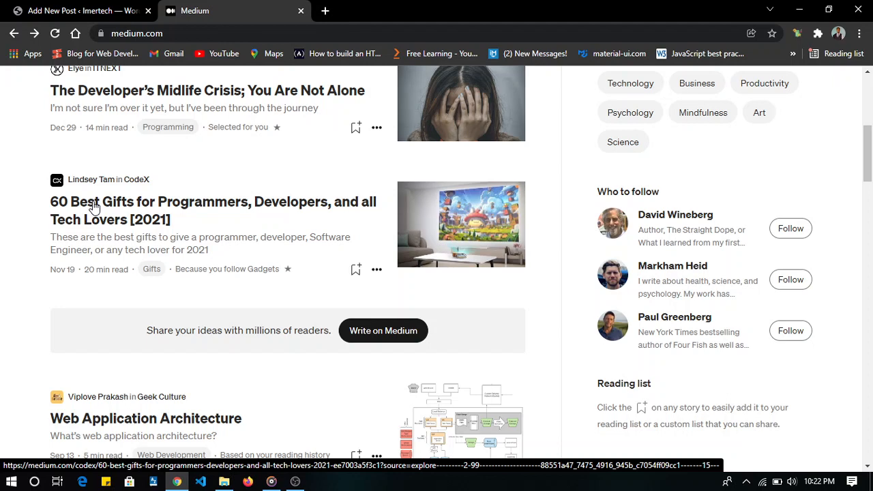
{"action": "left_click", "coordinate": [94, 207]}
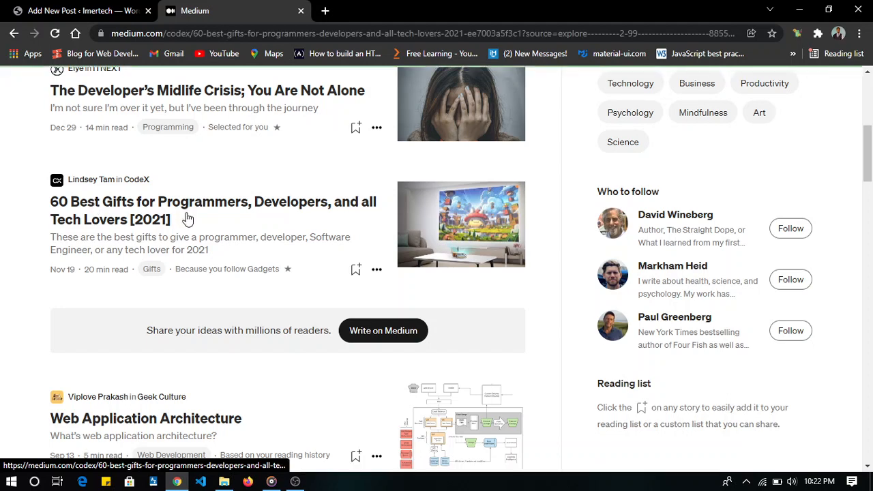
{"action": "right_click", "coordinate": [133, 206]}
{"action": "left_click", "coordinate": [170, 215]}
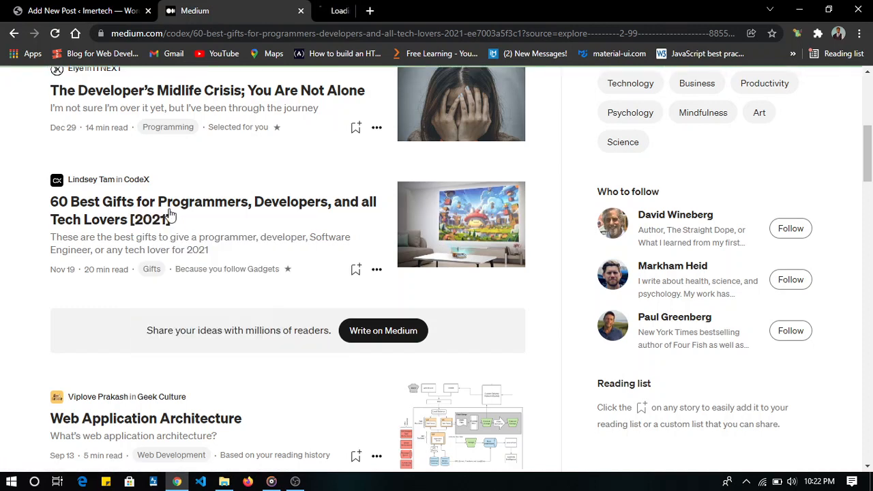
{"action": "left_click", "coordinate": [406, 9]}
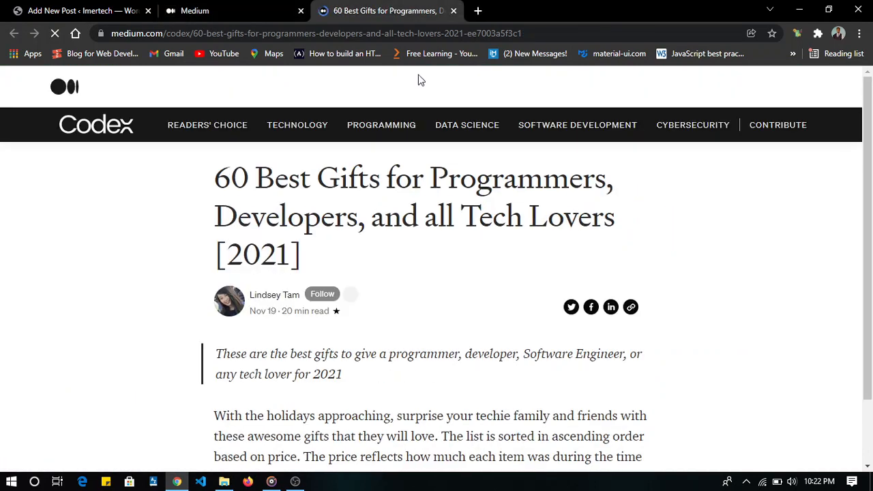
- Copy the Medium article's headline, "60 Best Gifts for Programmers, Developers, and all Tech Lovers [2021]", into the new WordPress post's title
{"action": "scroll", "coordinate": [386, 240], "scroll_direction": "down", "scroll_amount": 1}
{"action": "scroll", "coordinate": [386, 244], "scroll_direction": "up", "scroll_amount": 1}
{"action": "scroll", "coordinate": [386, 244], "scroll_direction": "down", "scroll_amount": 1}
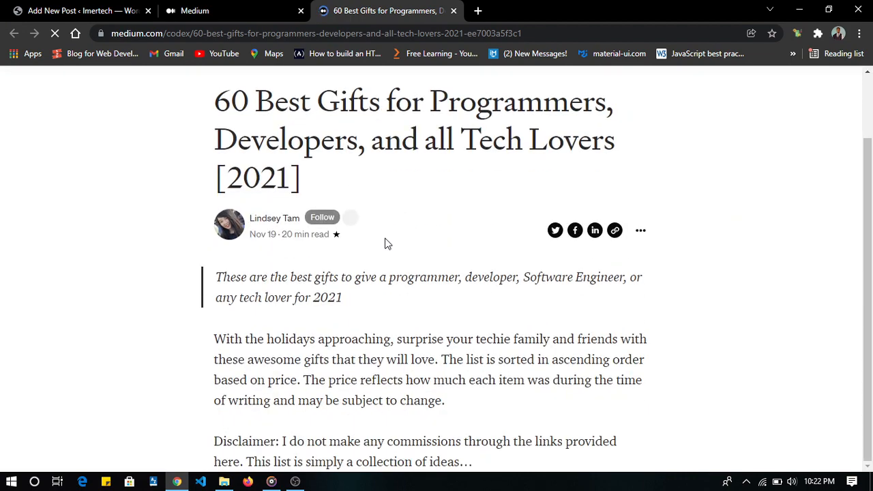
{"action": "scroll", "coordinate": [386, 244], "scroll_direction": "down", "scroll_amount": 3}
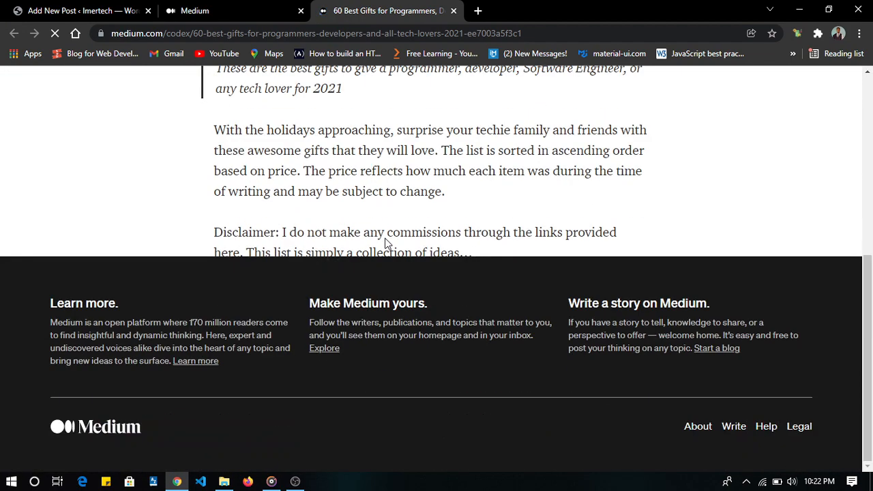
{"action": "scroll", "coordinate": [386, 243], "scroll_direction": "up", "scroll_amount": 5}
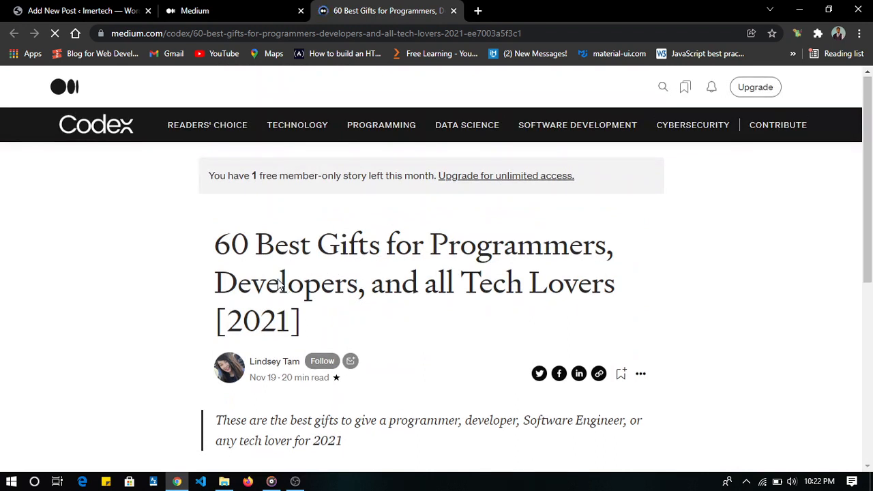
{"action": "left_click_drag", "start_coordinate": [344, 442], "coordinate": [217, 245]}
{"action": "left_click", "coordinate": [304, 285]}
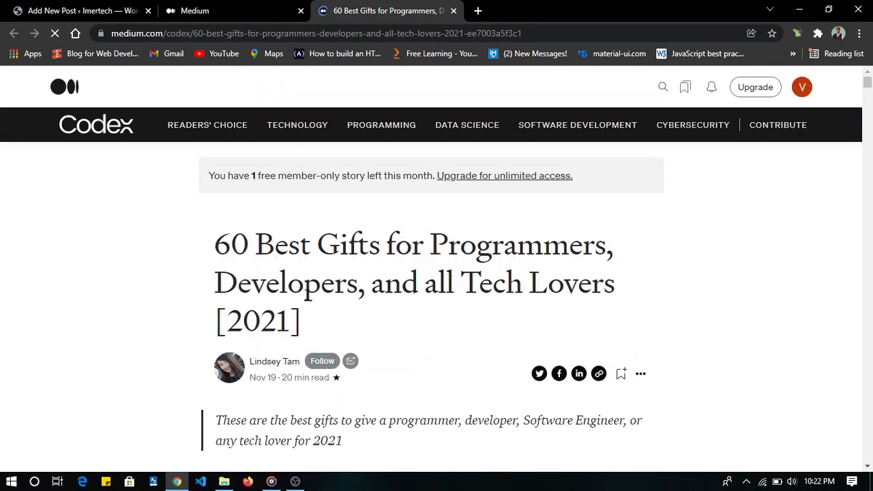
{"action": "left_click_drag", "start_coordinate": [307, 317], "coordinate": [218, 251]}
{"action": "key", "text": "ctrl+c"}
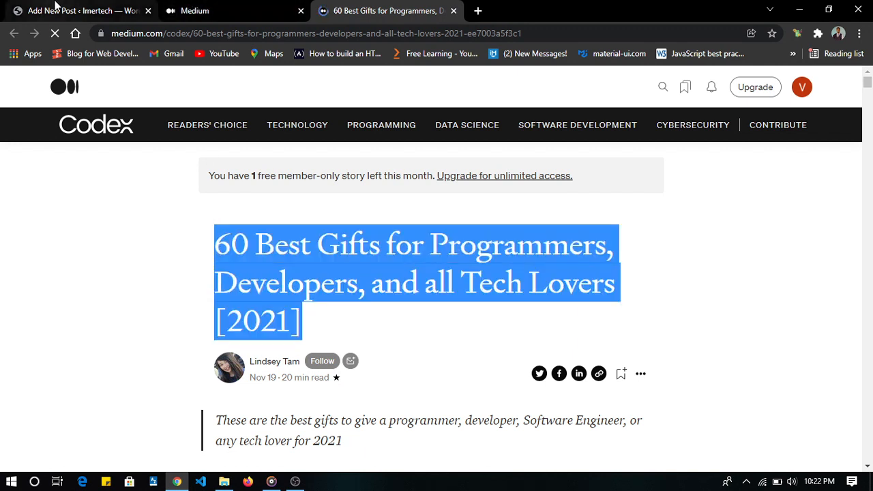
{"action": "left_click", "coordinate": [54, 8]}
{"action": "key", "text": "ctrl+v"}
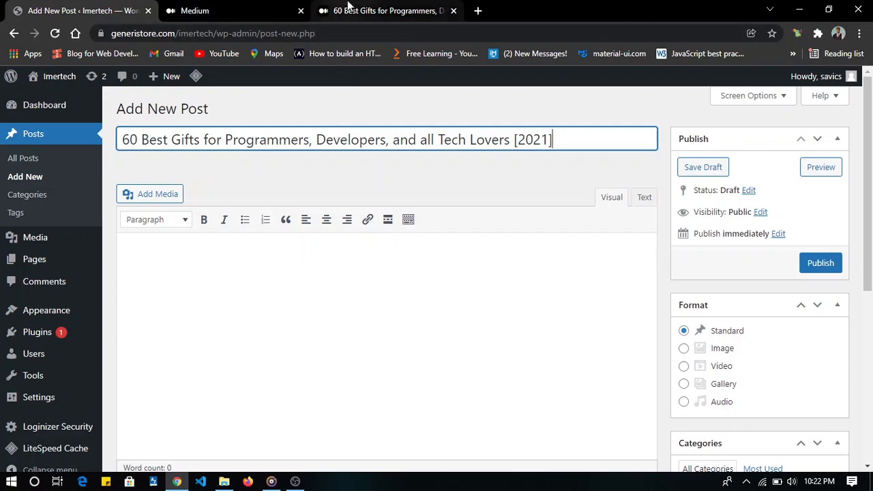
- Copy the article body from "With the holidays approaching" through the closing virtual reality paragraph and paste it into the WordPress post's content
{"action": "left_click", "coordinate": [349, 8]}
{"action": "scroll", "coordinate": [368, 204], "scroll_direction": "down", "scroll_amount": 5}
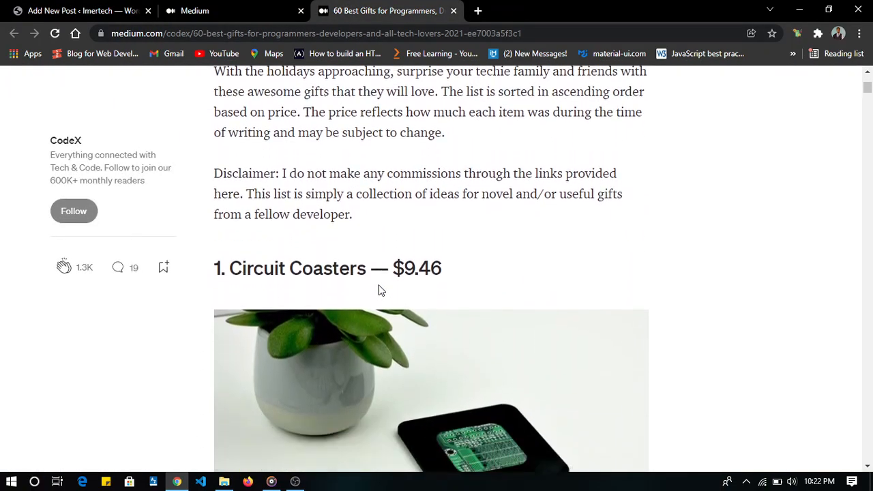
{"action": "scroll", "coordinate": [379, 287], "scroll_direction": "down", "scroll_amount": 7}
{"action": "scroll", "coordinate": [379, 285], "scroll_direction": "up", "scroll_amount": 12}
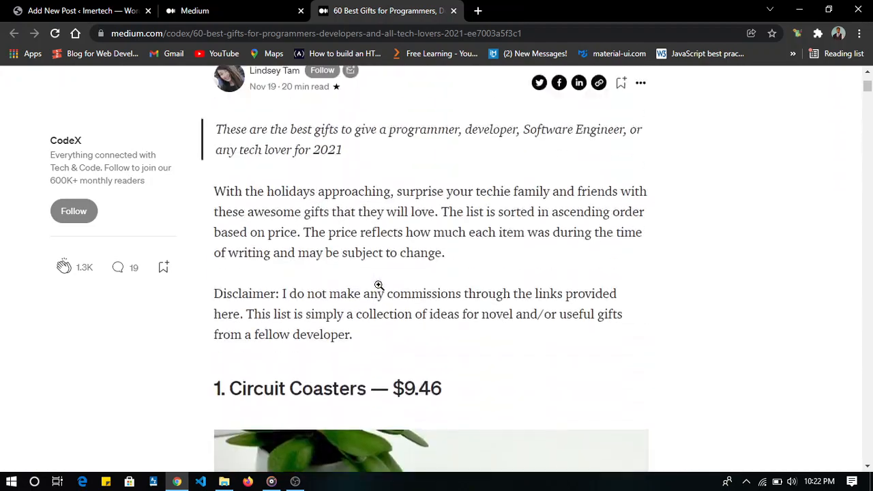
{"action": "scroll", "coordinate": [379, 285], "scroll_direction": "down", "scroll_amount": 4}
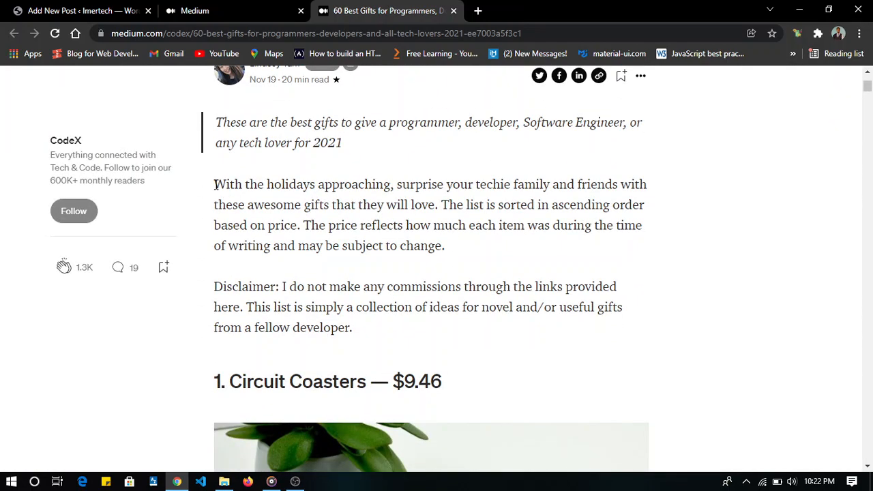
{"action": "left_click_drag", "start_coordinate": [214, 184], "coordinate": [322, 488]}
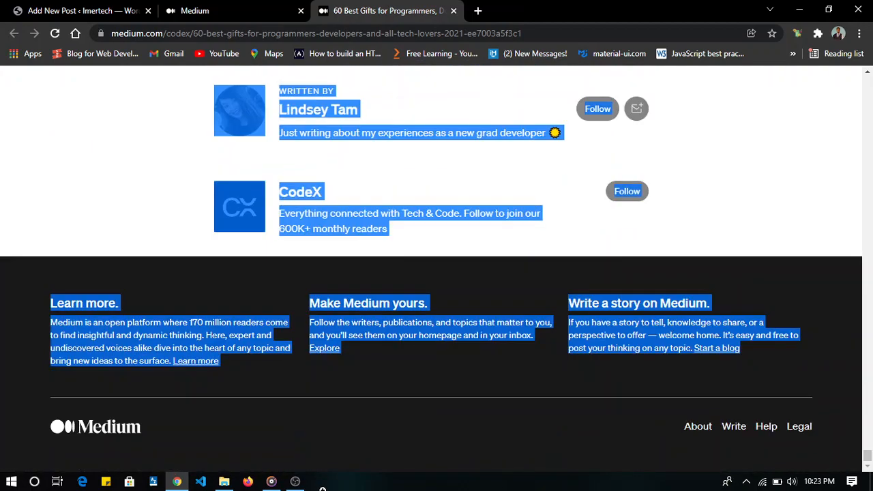
{"action": "left_click_drag", "start_coordinate": [379, 277], "coordinate": [634, 346]}
{"action": "key", "text": "ctrl+c"}
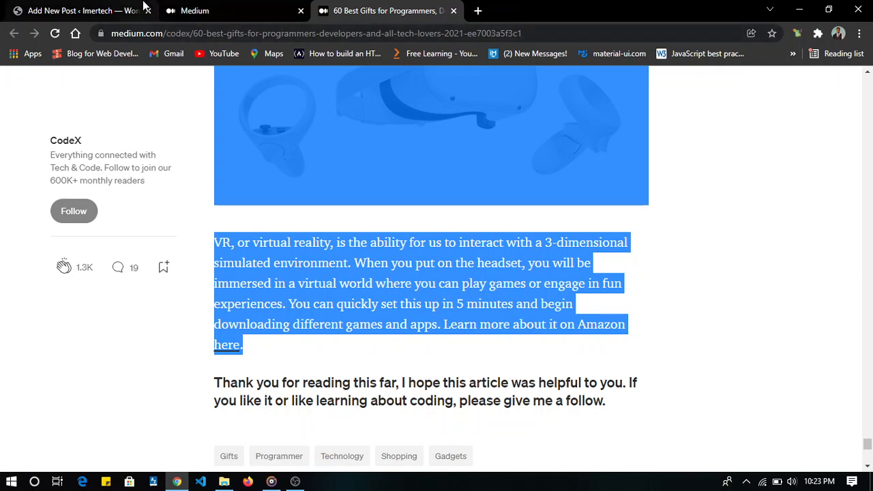
{"action": "left_click", "coordinate": [82, 10]}
{"action": "left_click", "coordinate": [239, 280]}
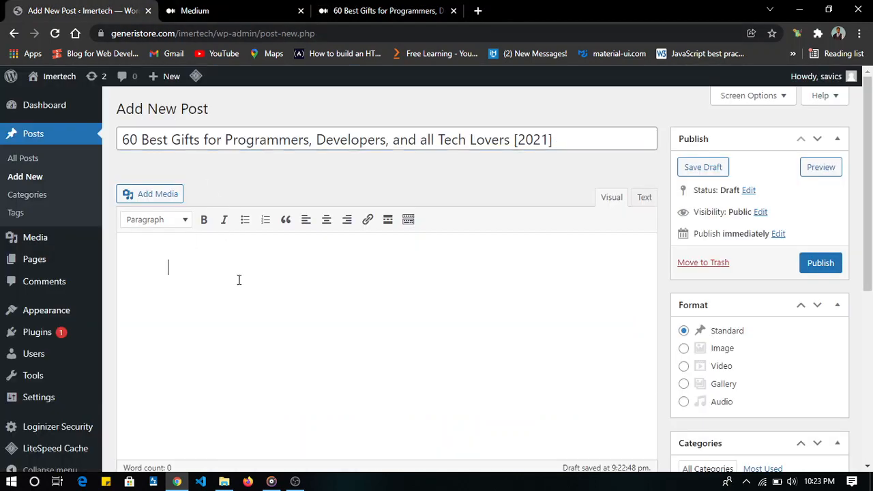
{"action": "key", "text": "ctrl+v"}
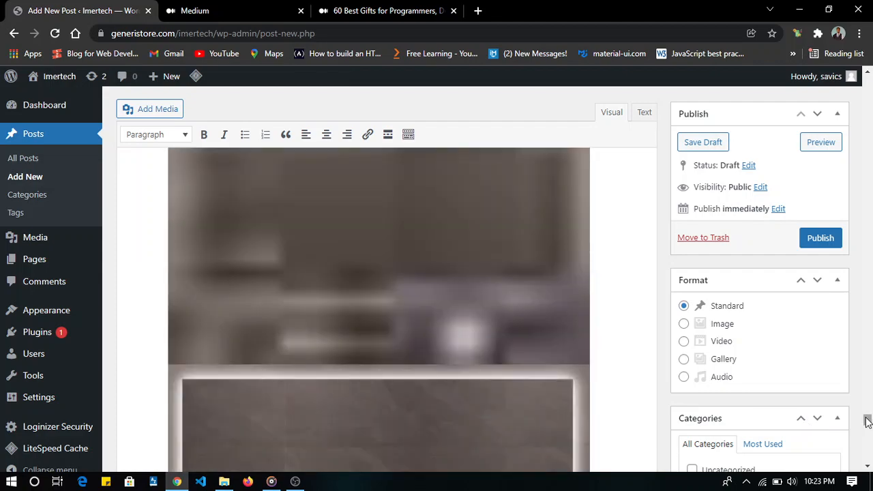
- Review the pasted post content from its beginning, checking the headings, text and images of the first gift entries
{"action": "left_click_drag", "start_coordinate": [871, 419], "coordinate": [833, 78]}
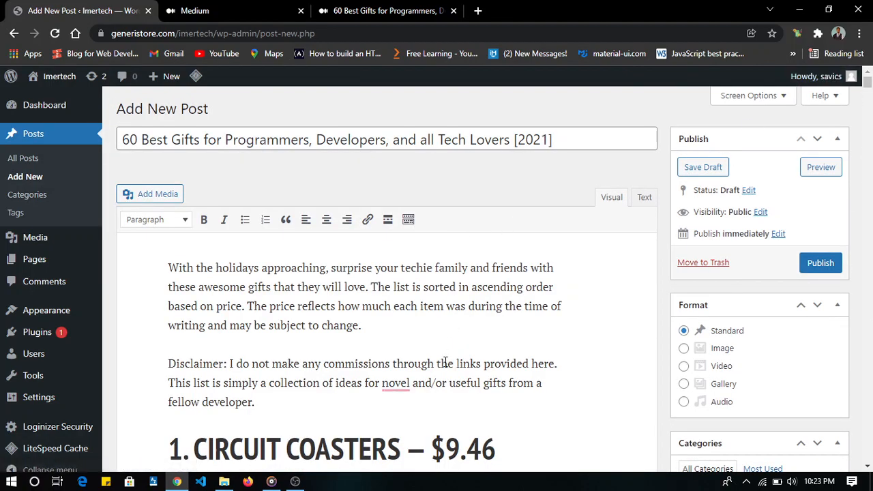
{"action": "scroll", "coordinate": [443, 364], "scroll_direction": "down", "scroll_amount": 3}
{"action": "scroll", "coordinate": [443, 365], "scroll_direction": "up", "scroll_amount": 3}
{"action": "scroll", "coordinate": [374, 356], "scroll_direction": "down", "scroll_amount": 5}
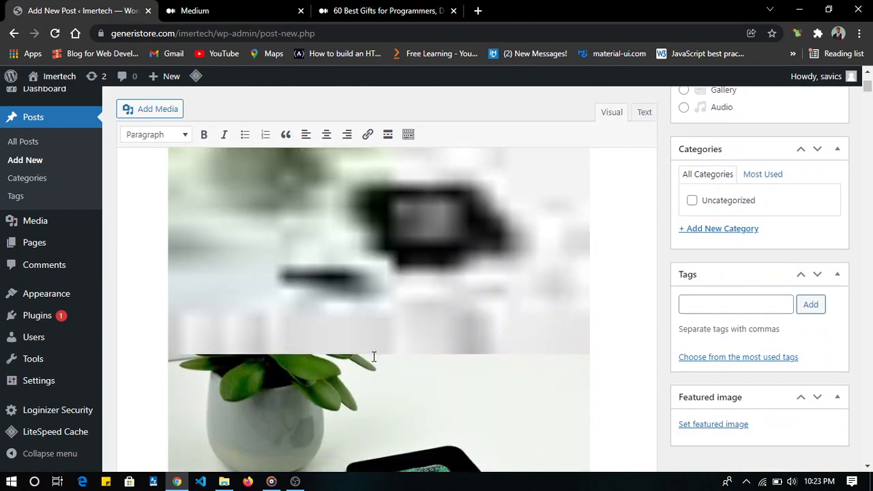
{"action": "scroll", "coordinate": [374, 356], "scroll_direction": "down", "scroll_amount": 15}
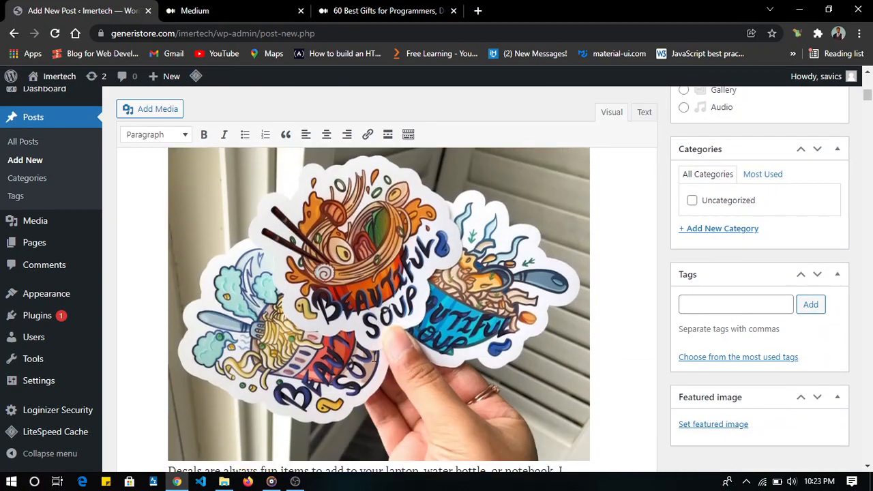
{"action": "scroll", "coordinate": [374, 356], "scroll_direction": "down", "scroll_amount": 8}
{"action": "scroll", "coordinate": [374, 356], "scroll_direction": "up", "scroll_amount": 14}
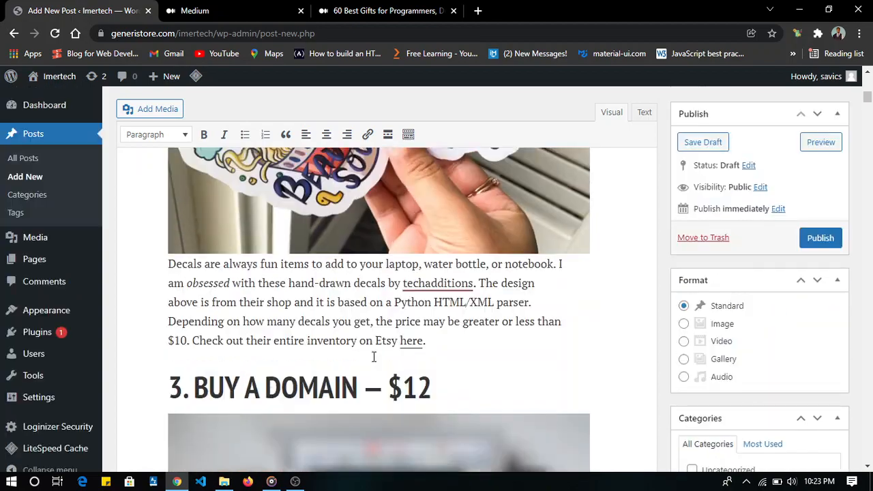
{"action": "scroll", "coordinate": [374, 356], "scroll_direction": "up", "scroll_amount": 10}
- Save the circuit coasters image from the post content to the computer as a JPEG named "featured image"
{"action": "scroll", "coordinate": [374, 356], "scroll_direction": "down", "scroll_amount": 6}
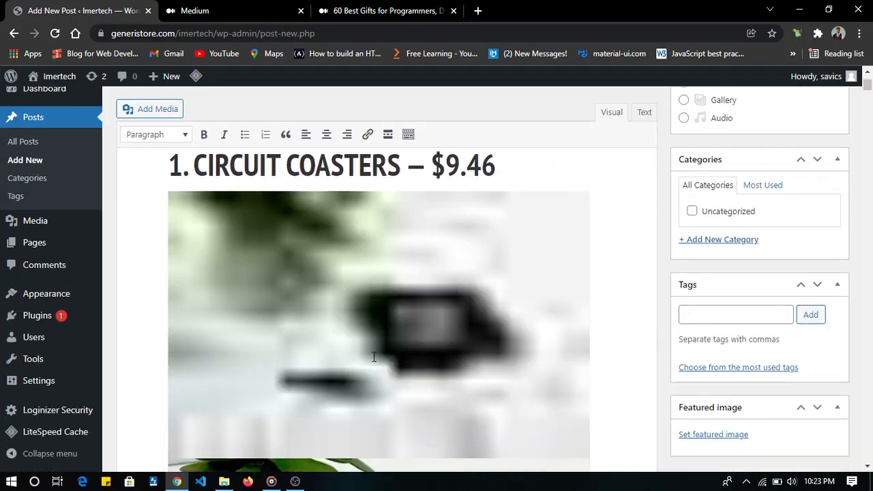
{"action": "scroll", "coordinate": [374, 357], "scroll_direction": "down", "scroll_amount": 2}
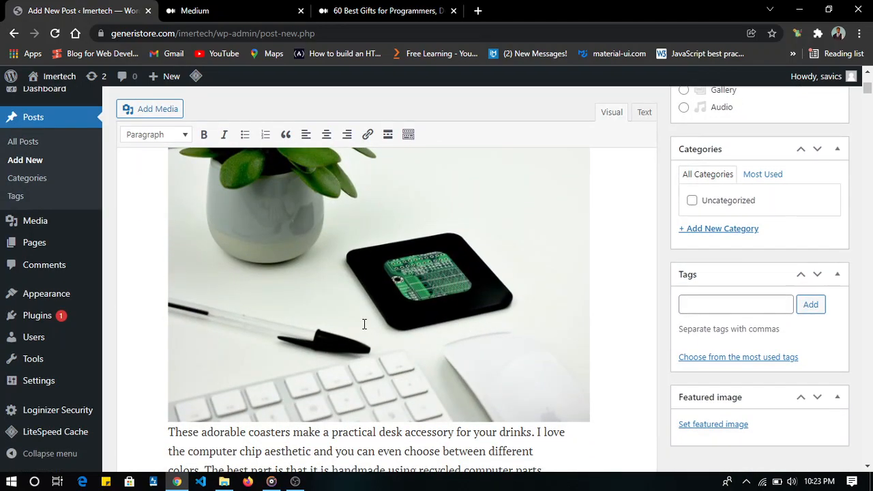
{"action": "left_click", "coordinate": [342, 277]}
{"action": "right_click", "coordinate": [343, 281]}
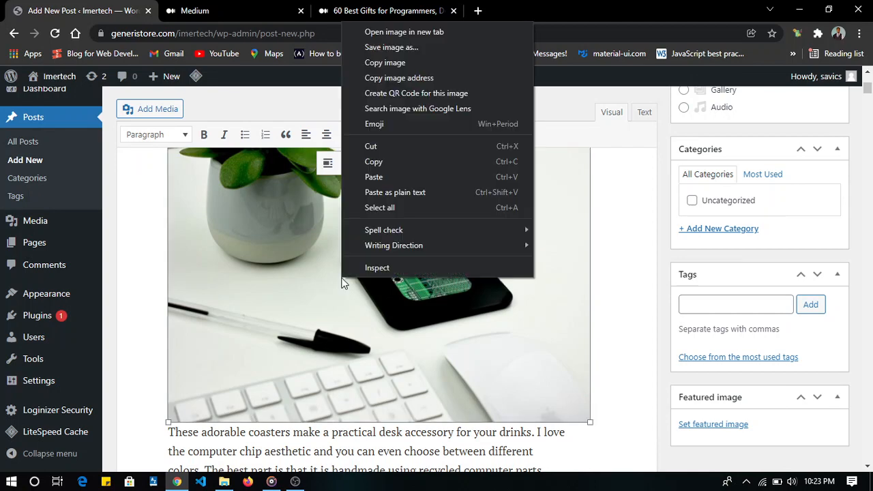
{"action": "left_click", "coordinate": [403, 48]}
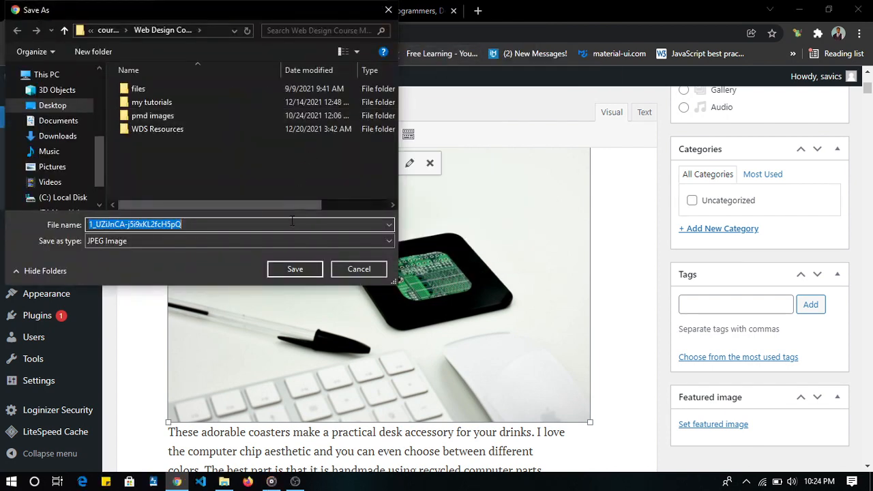
{"action": "type", "text": "fea"}
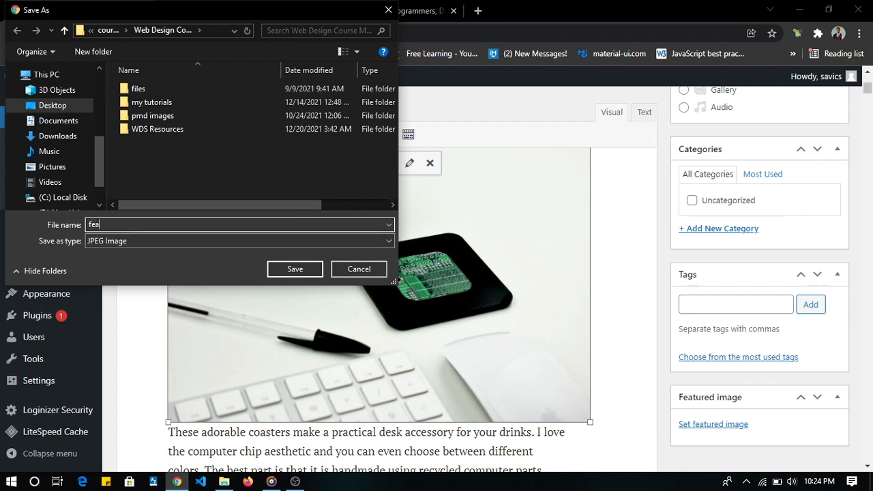
{"action": "type", "text": "tured i"}
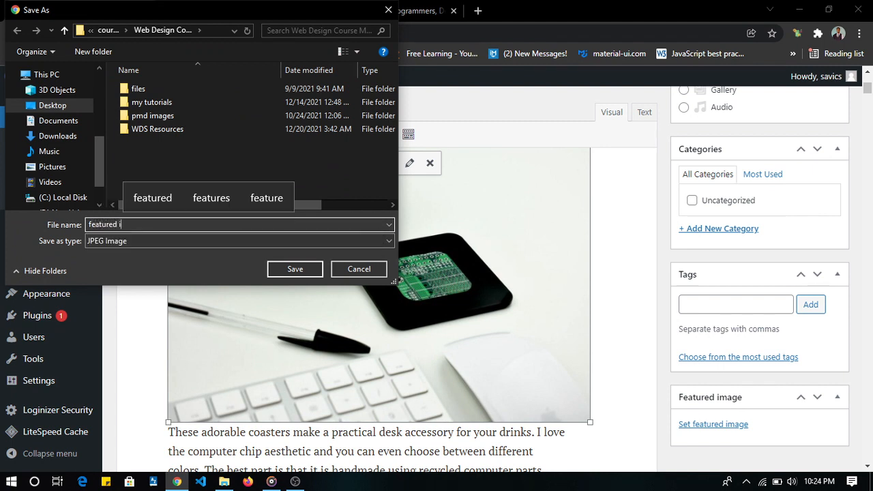
{"action": "type", "text": "mga"}
{"action": "key", "text": "BackSpace"}
{"action": "type", "text": "ge"}
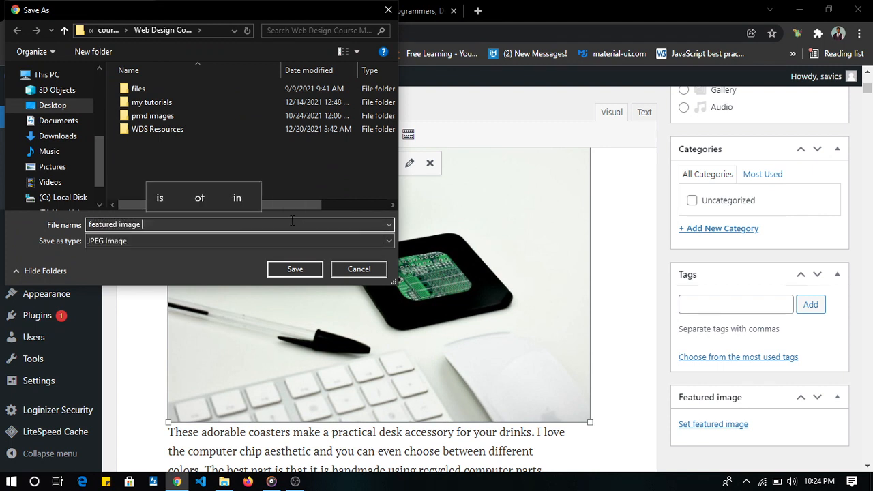
{"action": "key", "text": "Return"}
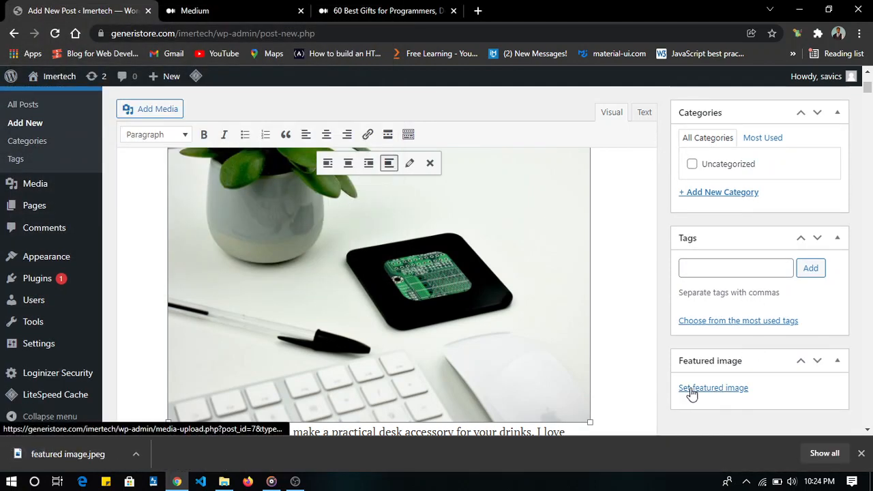
- Upload the downloaded "featured image.jpeg" to the media library and set it as the post's featured image
{"action": "left_click", "coordinate": [691, 389]}
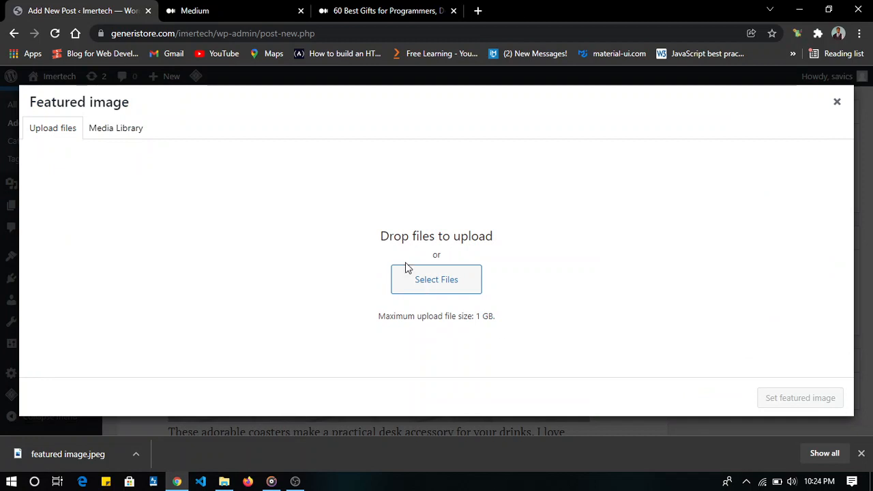
{"action": "left_click", "coordinate": [111, 133]}
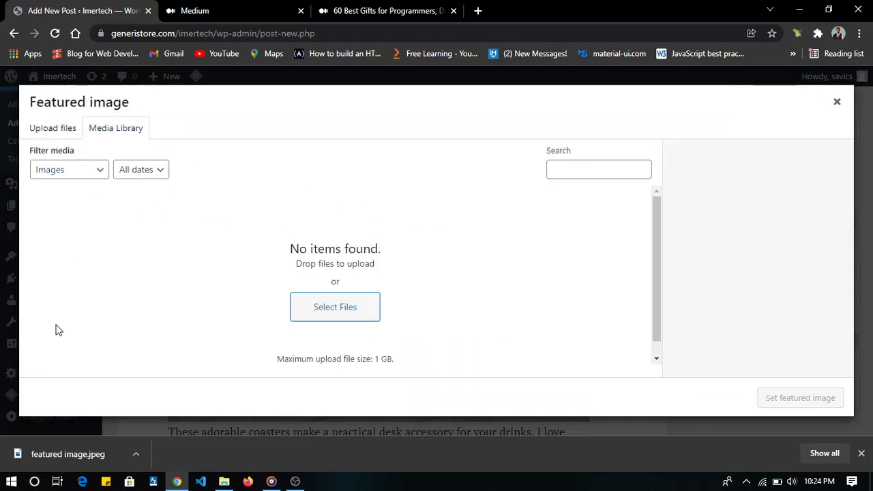
{"action": "left_click_drag", "start_coordinate": [59, 465], "coordinate": [352, 293]}
{"action": "left_click_drag", "start_coordinate": [52, 456], "coordinate": [373, 243]}
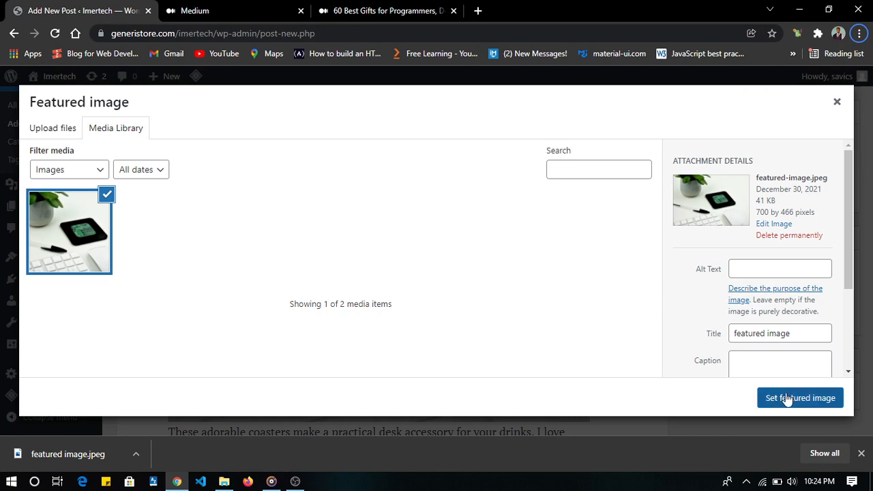
{"action": "left_click", "coordinate": [787, 399]}
- Publish the post "60 Best Gifts for Programmers, Developers, and all Tech Lovers [2021]"
{"action": "scroll", "coordinate": [661, 280], "scroll_direction": "up", "scroll_amount": 3}
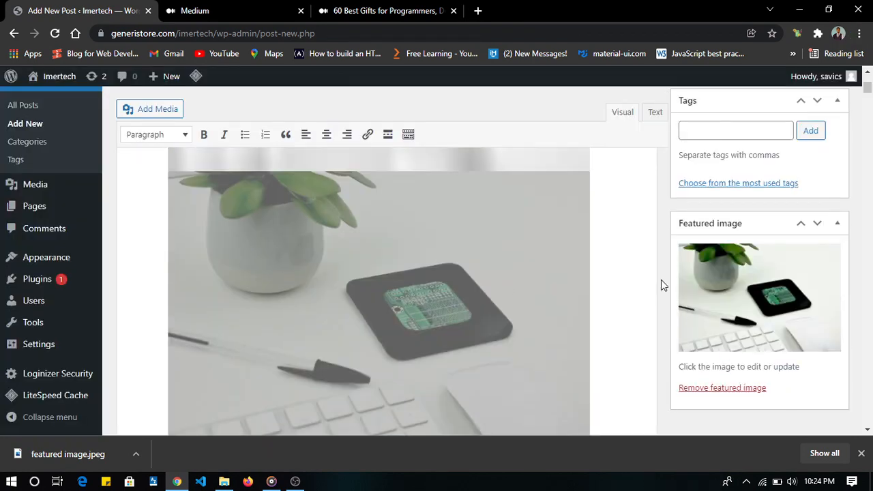
{"action": "scroll", "coordinate": [661, 279], "scroll_direction": "up", "scroll_amount": 5}
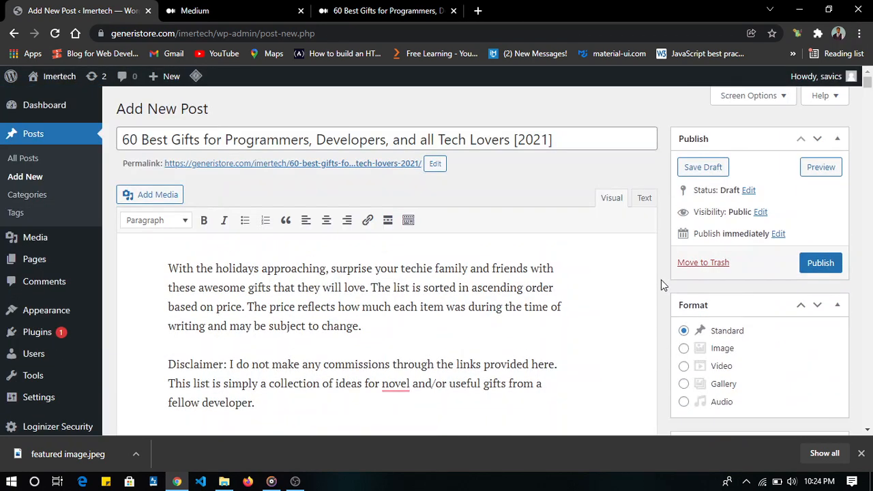
{"action": "left_click", "coordinate": [833, 268]}
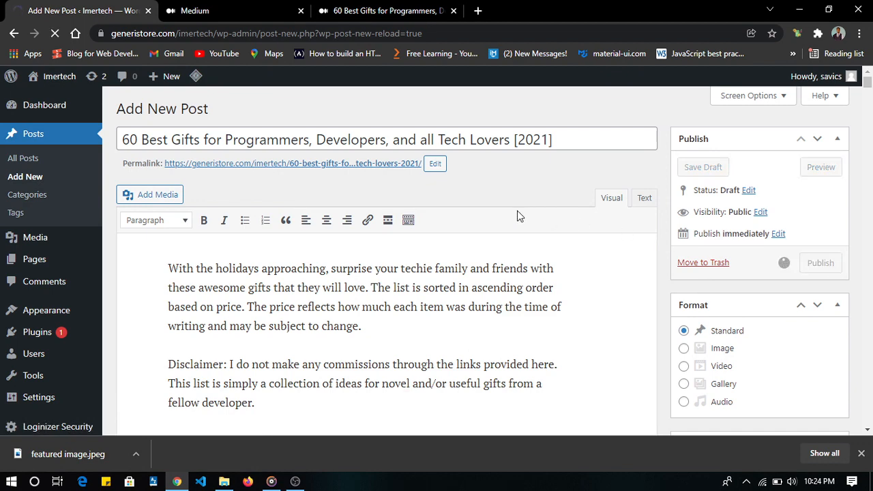
- Open the Imertech site's front end in a new browser tab and switch to it
{"action": "mouse_move", "coordinate": [63, 80]}
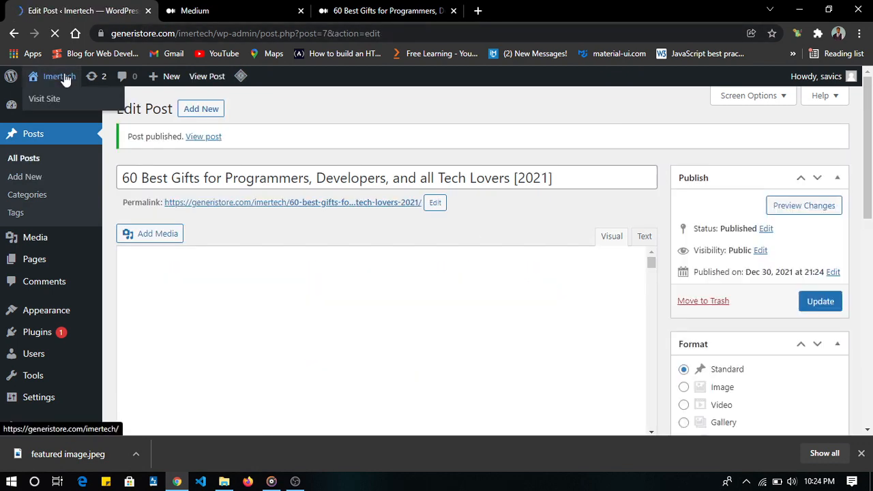
{"action": "right_click", "coordinate": [73, 79]}
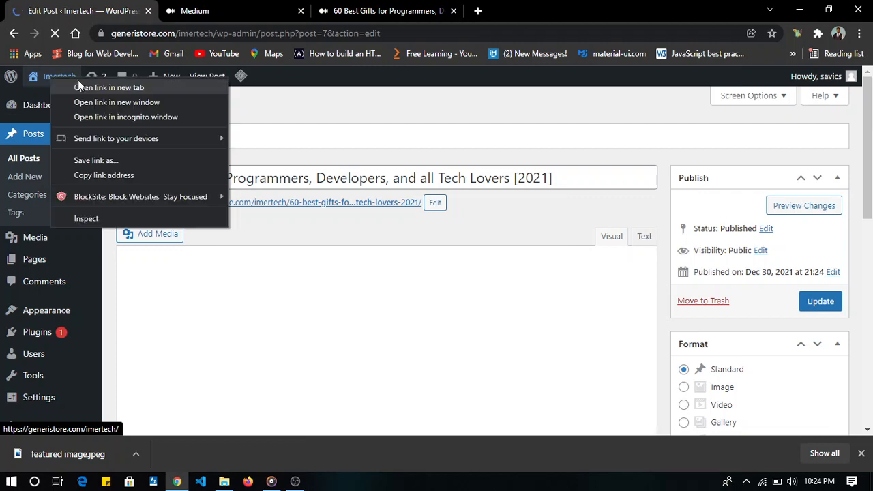
{"action": "left_click", "coordinate": [90, 85]}
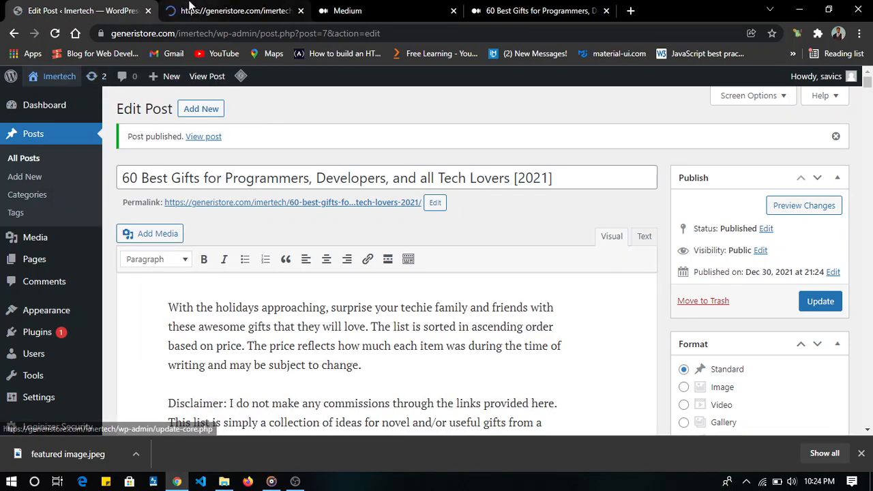
{"action": "left_click", "coordinate": [190, 8]}
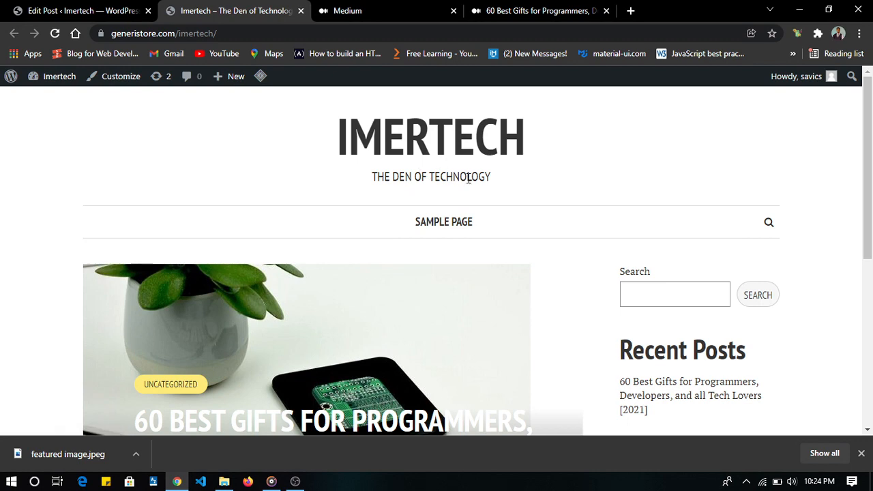
- Examine the post's entry on the homepage, including its featured image, title, date, author, reading time, comment link and excerpt
{"action": "scroll", "coordinate": [336, 248], "scroll_direction": "down", "scroll_amount": 4}
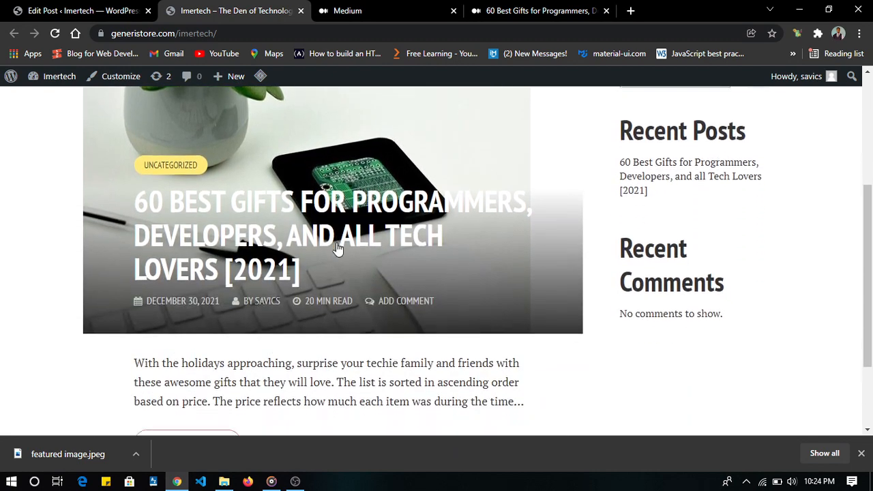
{"action": "scroll", "coordinate": [164, 210], "scroll_direction": "up", "scroll_amount": 1}
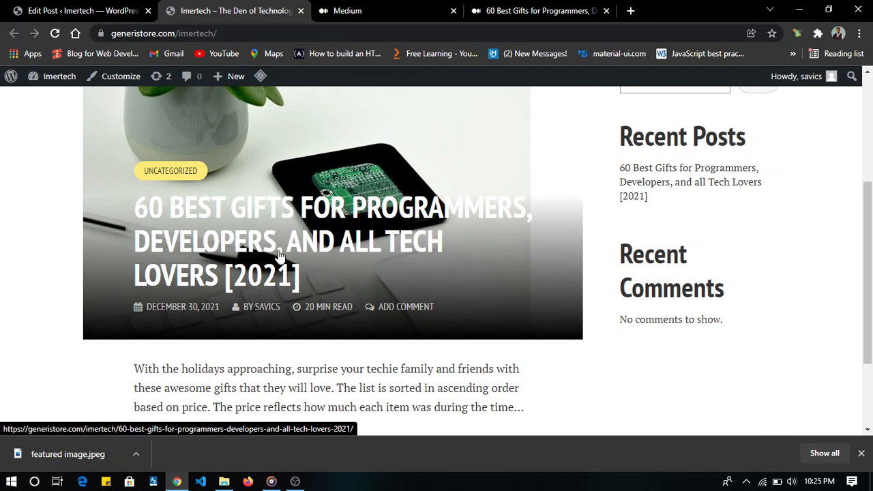
{"action": "scroll", "coordinate": [304, 255], "scroll_direction": "down", "scroll_amount": 1}
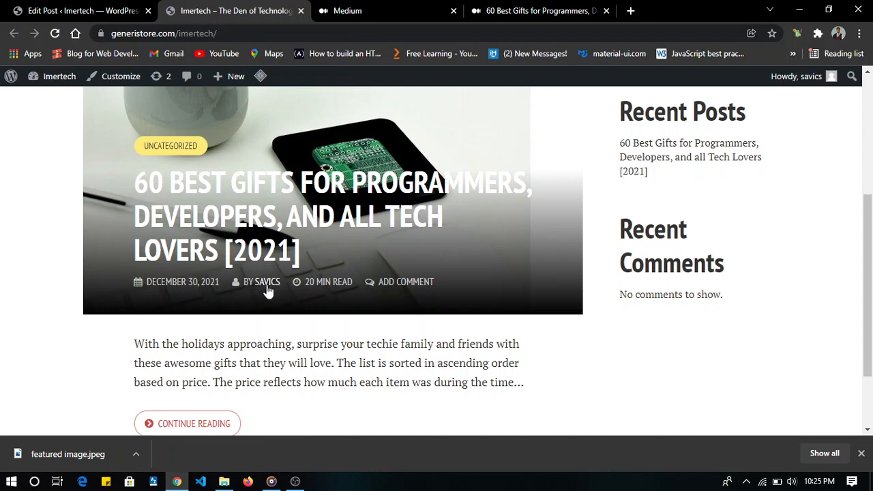
{"action": "scroll", "coordinate": [327, 282], "scroll_direction": "down", "scroll_amount": 2}
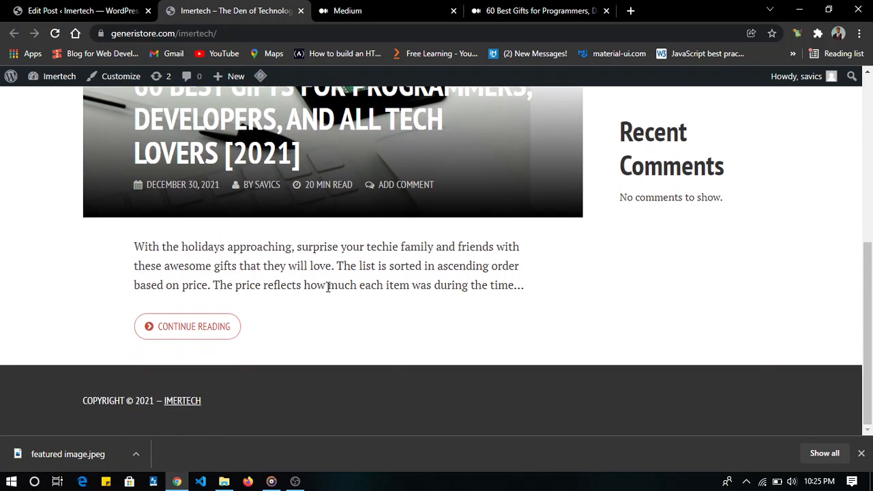
{"action": "scroll", "coordinate": [326, 272], "scroll_direction": "up", "scroll_amount": 1}
{"action": "scroll", "coordinate": [327, 229], "scroll_direction": "down", "scroll_amount": 1}
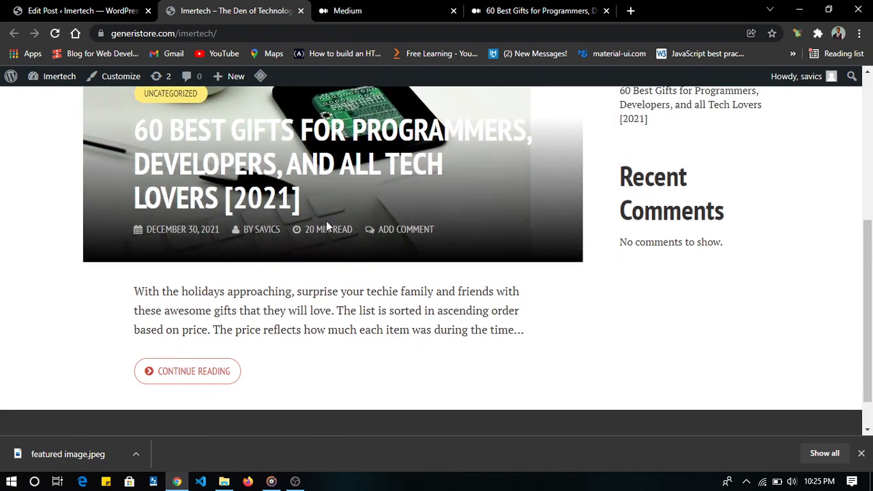
{"action": "scroll", "coordinate": [328, 225], "scroll_direction": "up", "scroll_amount": 2}
{"action": "scroll", "coordinate": [326, 225], "scroll_direction": "down", "scroll_amount": 1}
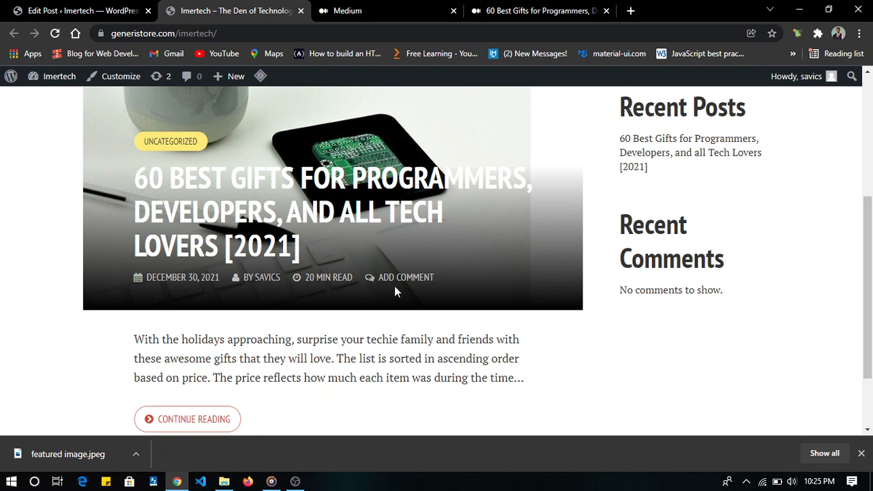
{"action": "scroll", "coordinate": [398, 279], "scroll_direction": "down", "scroll_amount": 1}
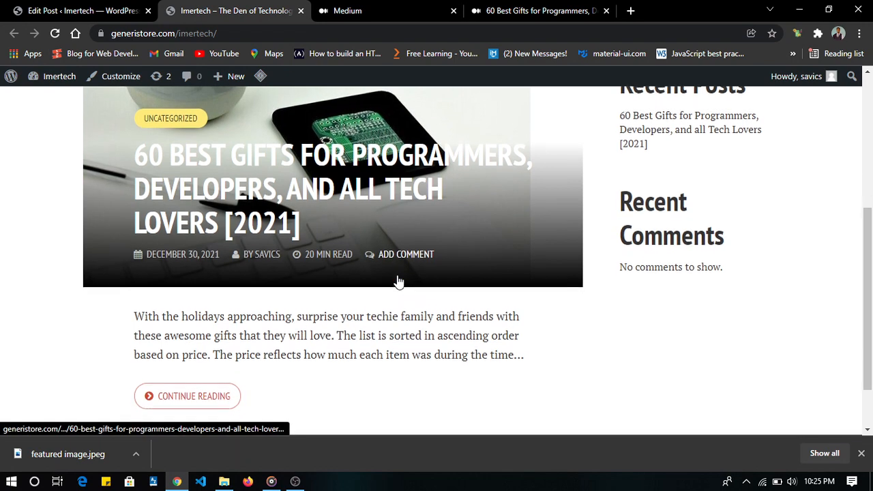
{"action": "scroll", "coordinate": [398, 279], "scroll_direction": "up", "scroll_amount": 2}
{"action": "scroll", "coordinate": [398, 280], "scroll_direction": "down", "scroll_amount": 3}
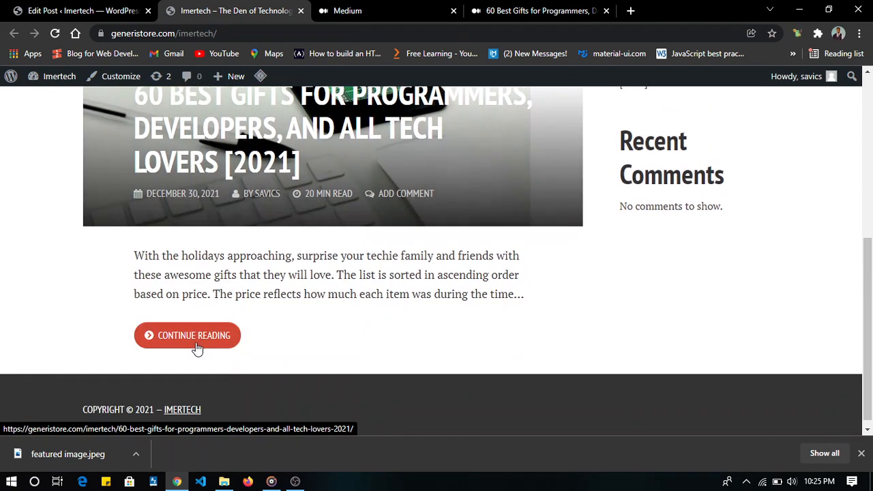
- Open the full post from its homepage excerpt and review its header, introduction and gift entries with their images
{"action": "left_click", "coordinate": [196, 347]}
{"action": "scroll", "coordinate": [415, 253], "scroll_direction": "down", "scroll_amount": 5}
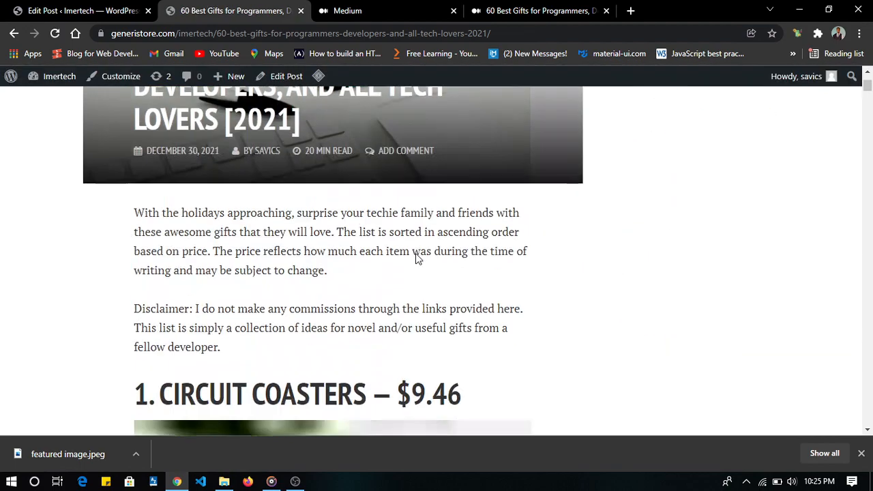
{"action": "scroll", "coordinate": [415, 253], "scroll_direction": "down", "scroll_amount": 20}
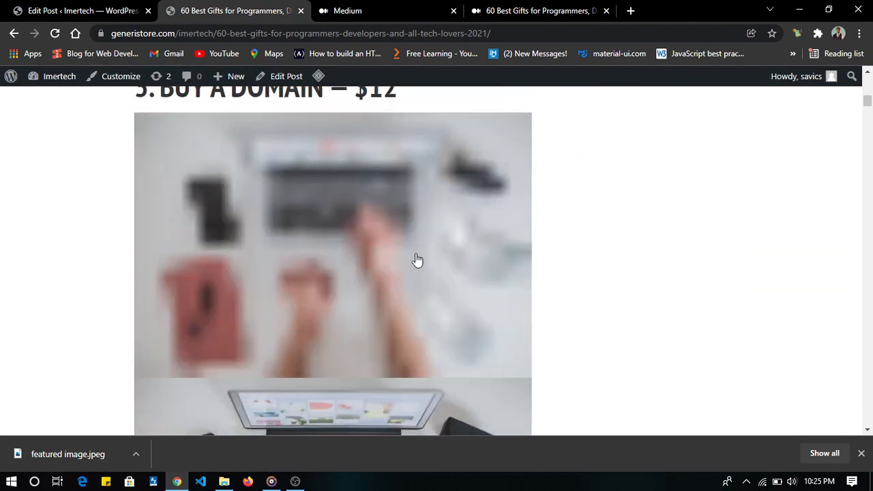
{"action": "scroll", "coordinate": [417, 260], "scroll_direction": "down", "scroll_amount": 20}
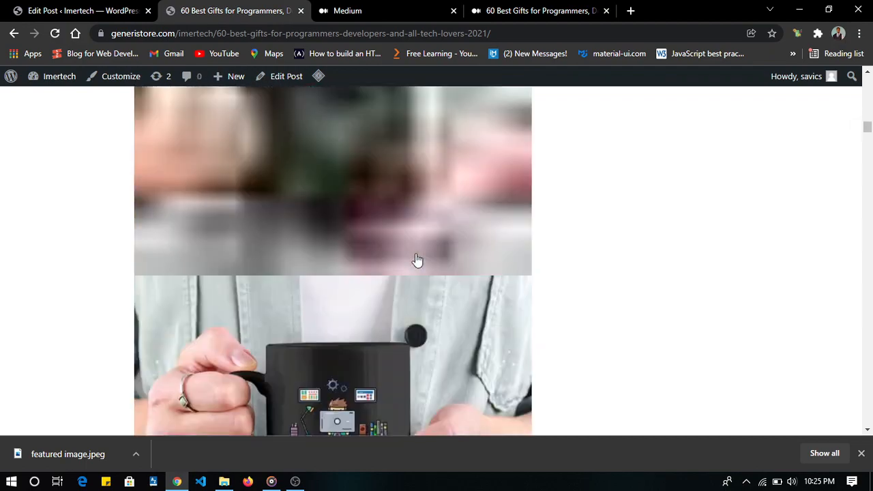
{"action": "scroll", "coordinate": [417, 260], "scroll_direction": "down", "scroll_amount": 20}
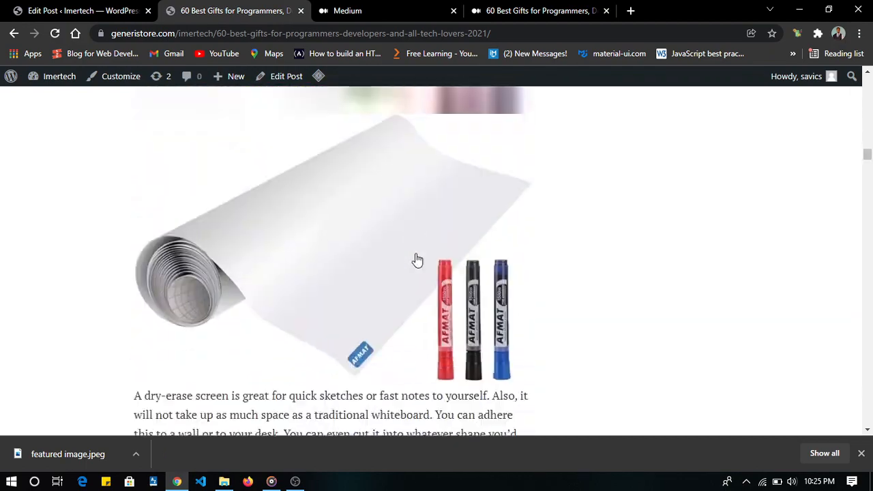
{"action": "scroll", "coordinate": [417, 260], "scroll_direction": "down", "scroll_amount": 10}
{"action": "scroll", "coordinate": [417, 258], "scroll_direction": "up", "scroll_amount": 20}
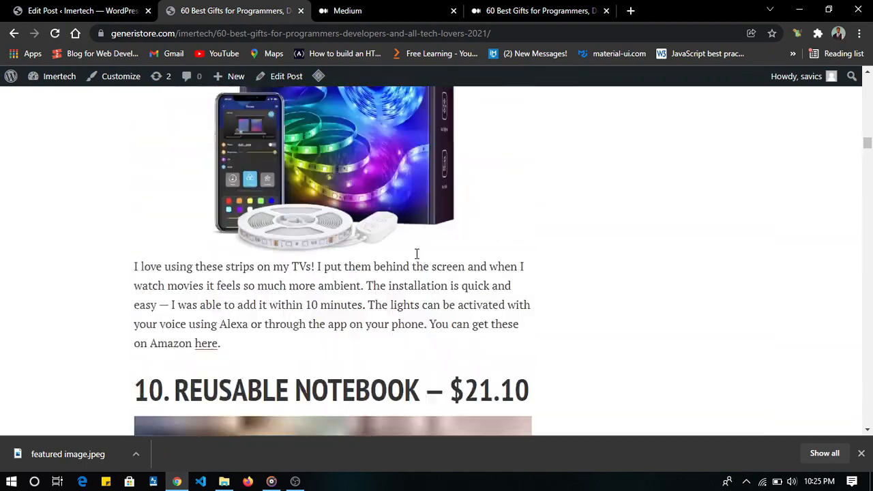
{"action": "scroll", "coordinate": [416, 253], "scroll_direction": "up", "scroll_amount": 20}
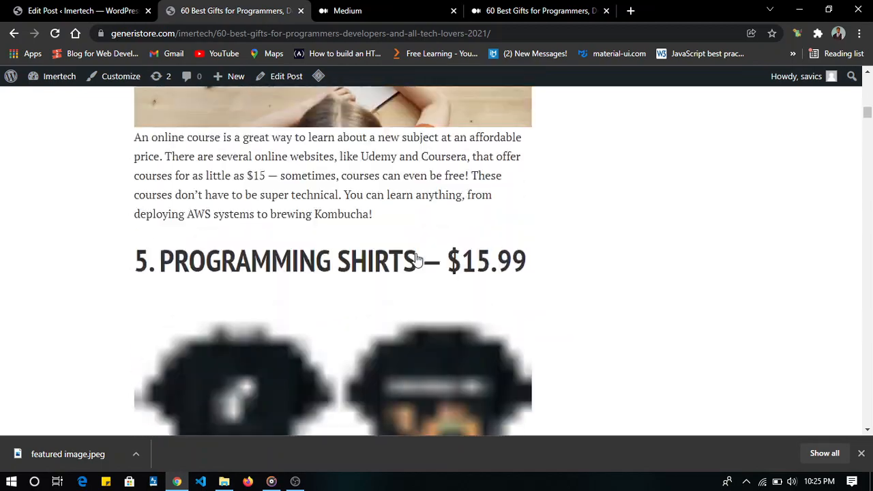
{"action": "scroll", "coordinate": [418, 260], "scroll_direction": "up", "scroll_amount": 20}
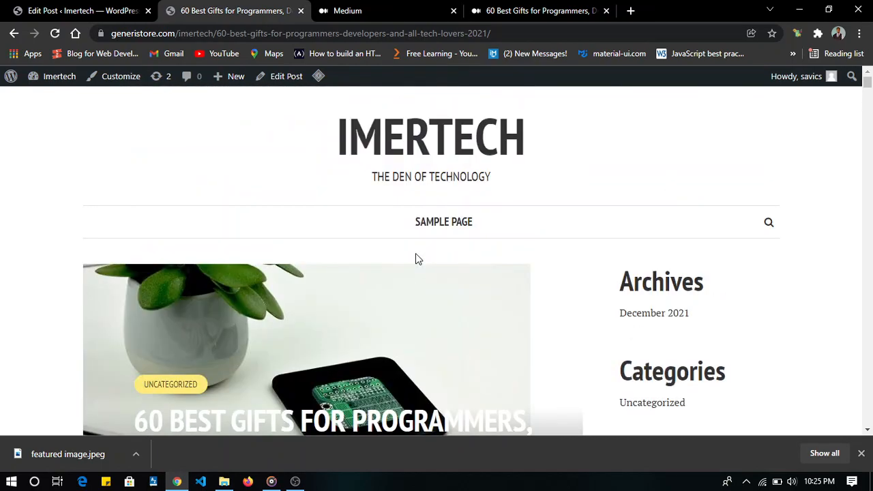
{"action": "scroll", "coordinate": [423, 243], "scroll_direction": "down", "scroll_amount": 4}
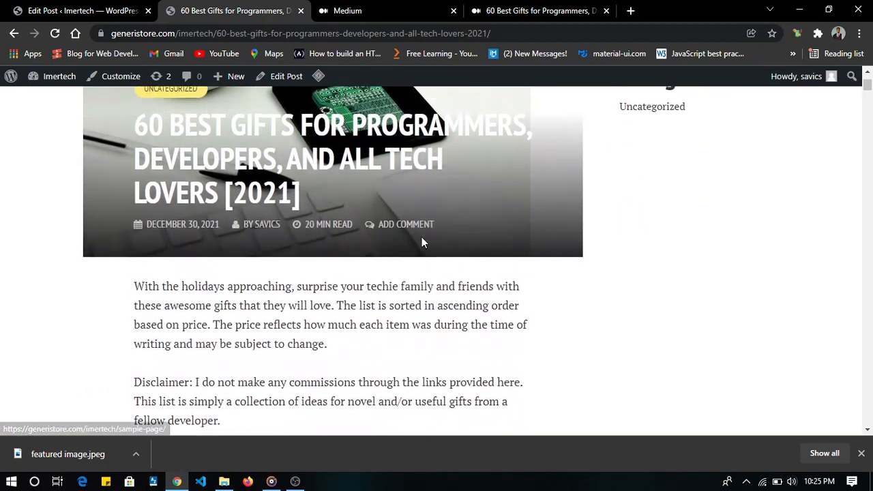
{"action": "scroll", "coordinate": [421, 242], "scroll_direction": "up", "scroll_amount": 1}
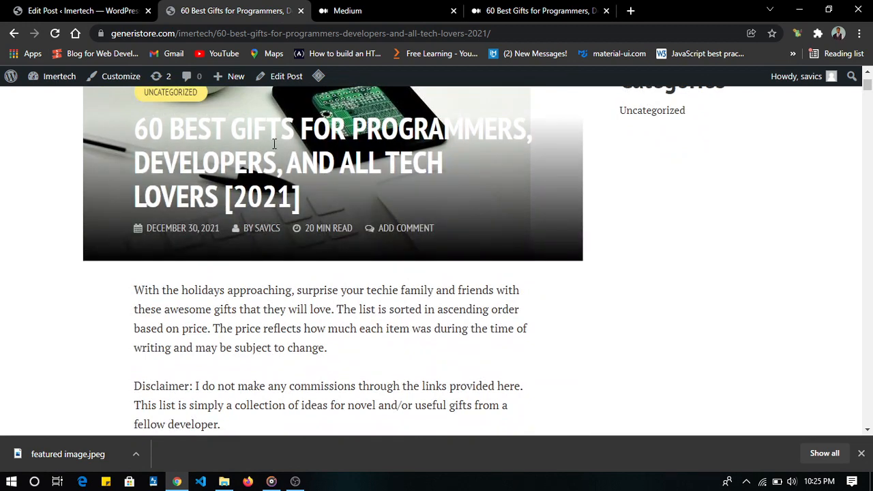
- Change the year in the post title from the editor to [2022] and update the published post
{"action": "key", "text": "ctrl+shift+Tab"}
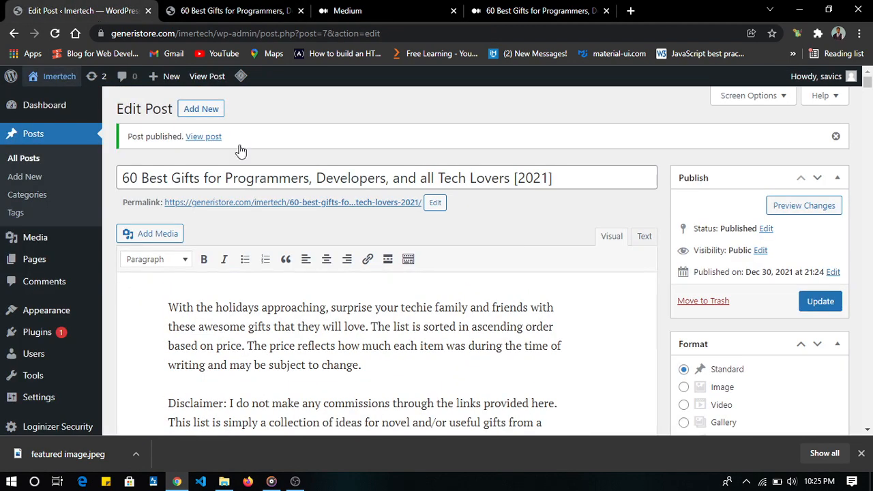
{"action": "left_click", "coordinate": [139, 181]}
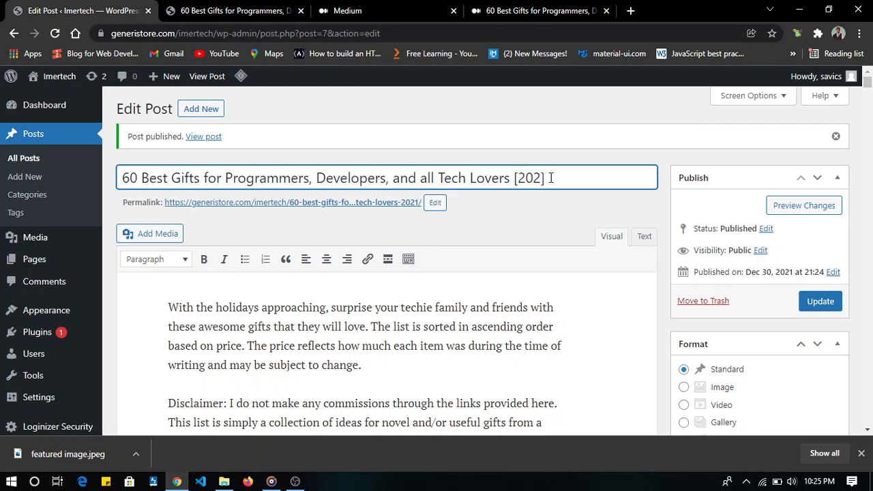
{"action": "type", "text": "2"}
{"action": "left_click", "coordinate": [820, 303]}
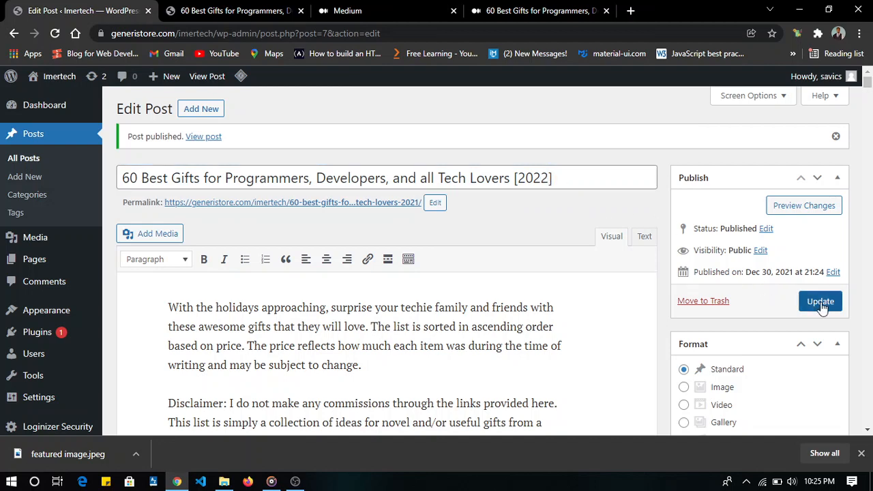
- Reload the live post and check its title, header, featured image and first gift entries
{"action": "left_click", "coordinate": [239, 9]}
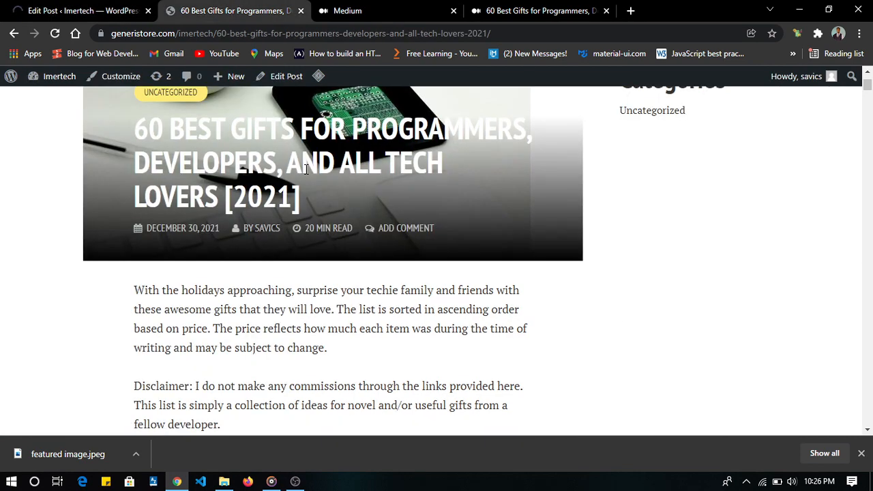
{"action": "key", "text": "F5"}
{"action": "key", "text": "Tab"}
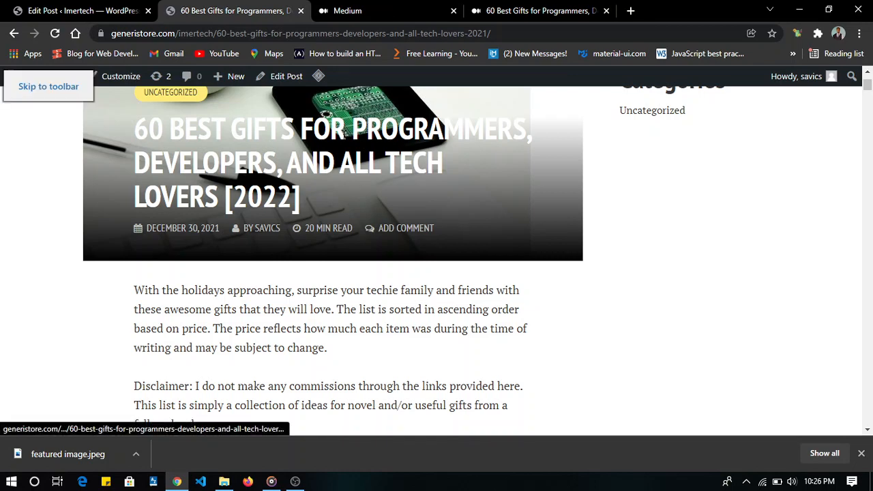
{"action": "scroll", "coordinate": [436, 177], "scroll_direction": "up", "scroll_amount": 5}
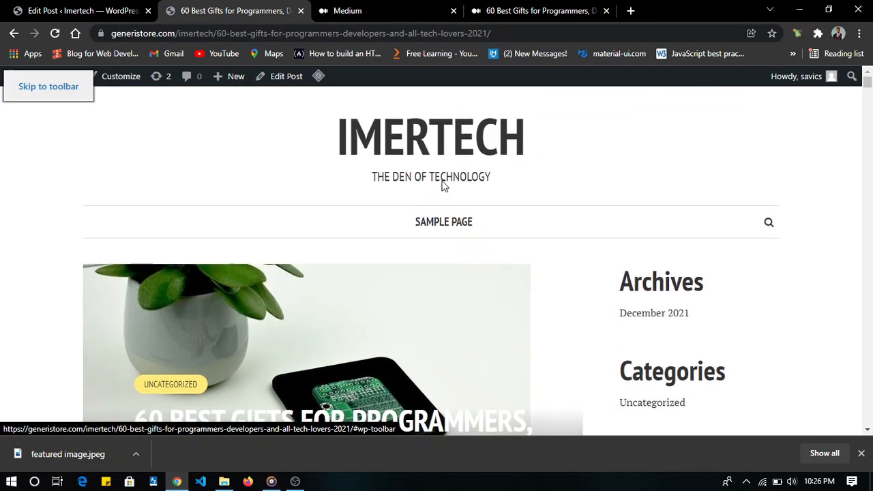
{"action": "scroll", "coordinate": [442, 185], "scroll_direction": "down", "scroll_amount": 1}
{"action": "scroll", "coordinate": [441, 184], "scroll_direction": "up", "scroll_amount": 1}
{"action": "scroll", "coordinate": [442, 185], "scroll_direction": "down", "scroll_amount": 1}
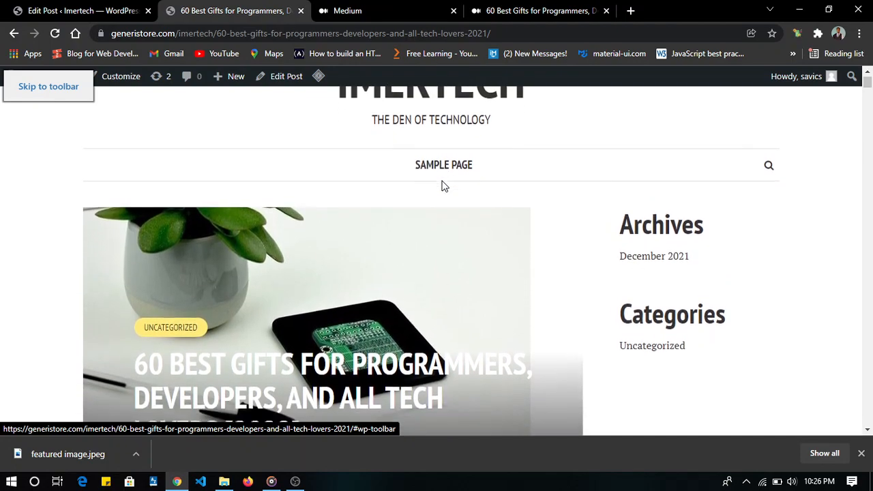
{"action": "scroll", "coordinate": [442, 185], "scroll_direction": "down", "scroll_amount": 9}
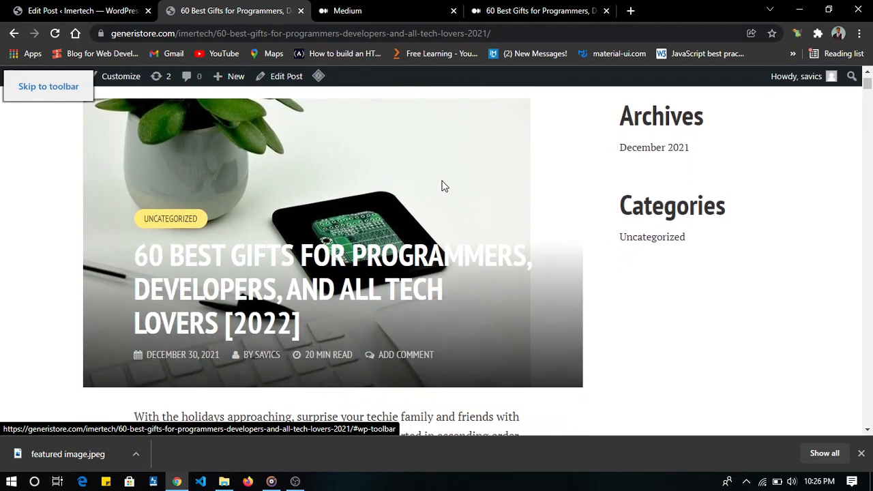
{"action": "scroll", "coordinate": [443, 188], "scroll_direction": "down", "scroll_amount": 20}
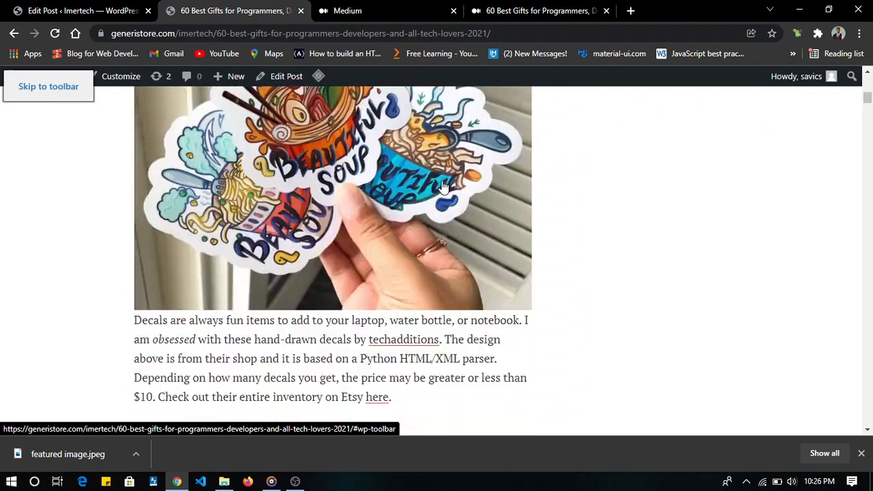
{"action": "scroll", "coordinate": [443, 187], "scroll_direction": "up", "scroll_amount": 14}
{"action": "scroll", "coordinate": [443, 187], "scroll_direction": "up", "scroll_amount": 8}
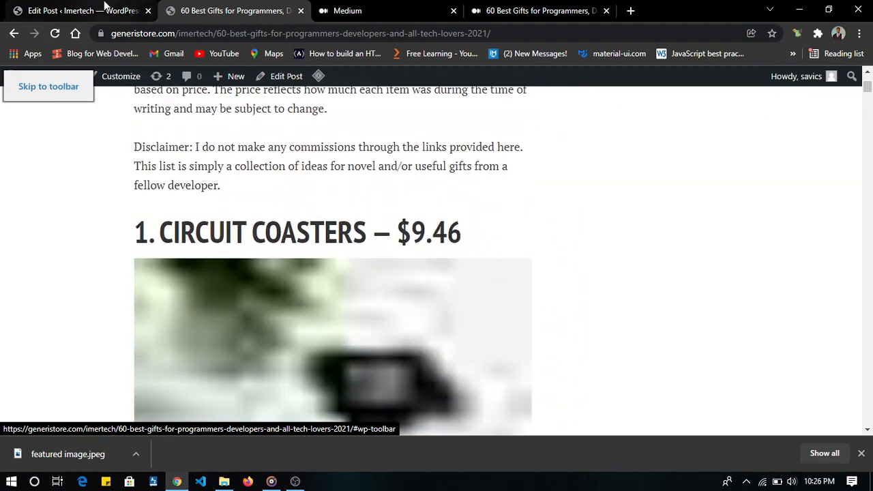
- Return to the site's admin, open the list of all posts and start a new post
{"action": "left_click", "coordinate": [82, 10]}
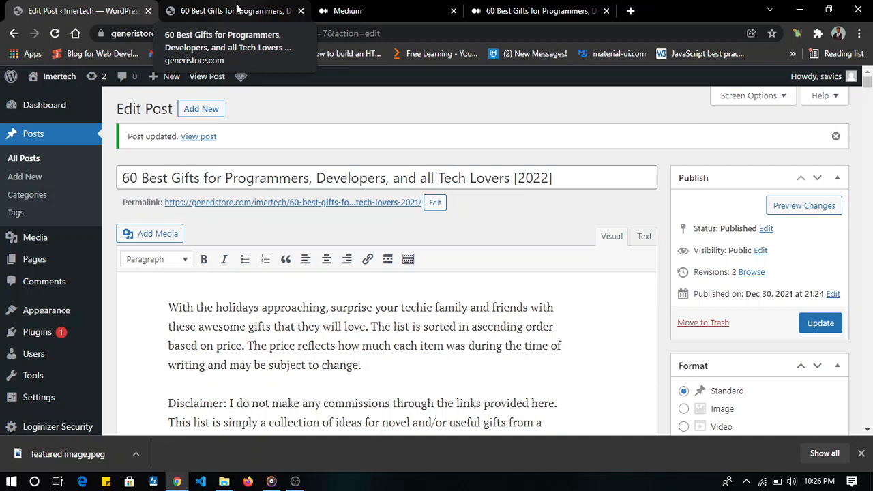
{"action": "left_click", "coordinate": [20, 160]}
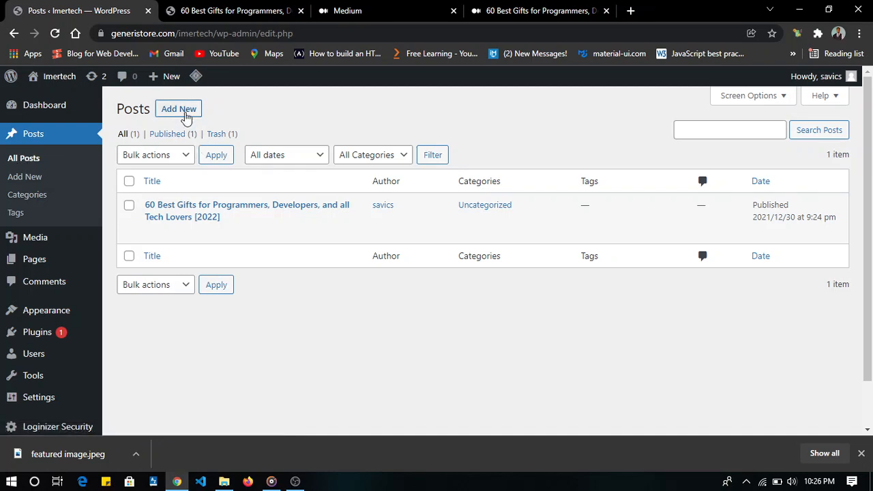
{"action": "left_click", "coordinate": [185, 116]}
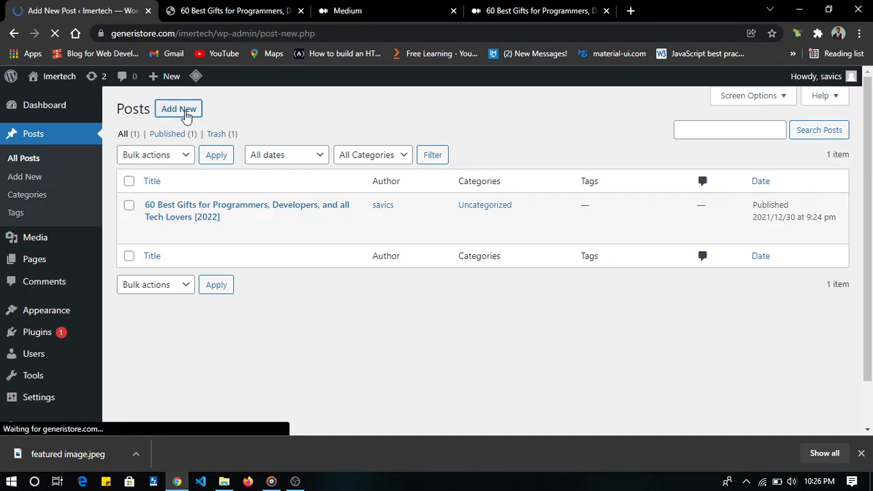
{"action": "scroll", "coordinate": [242, 193], "scroll_direction": "down", "scroll_amount": 4}
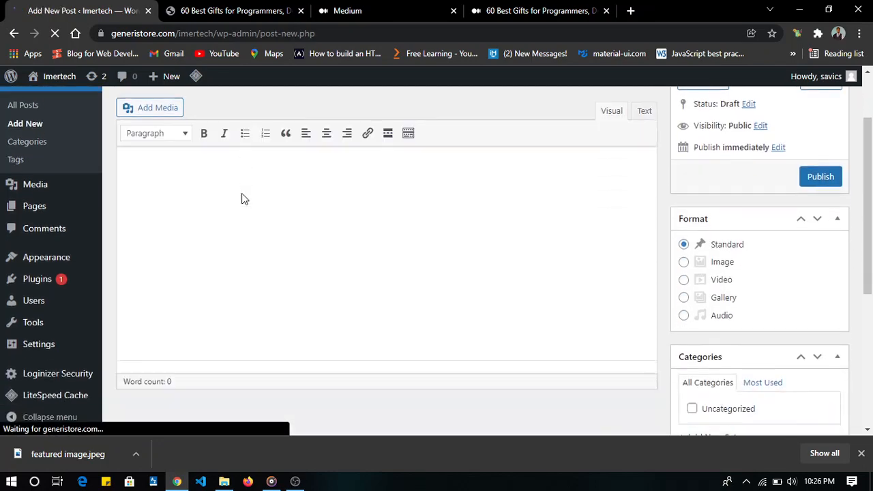
{"action": "scroll", "coordinate": [241, 198], "scroll_direction": "up", "scroll_amount": 4}
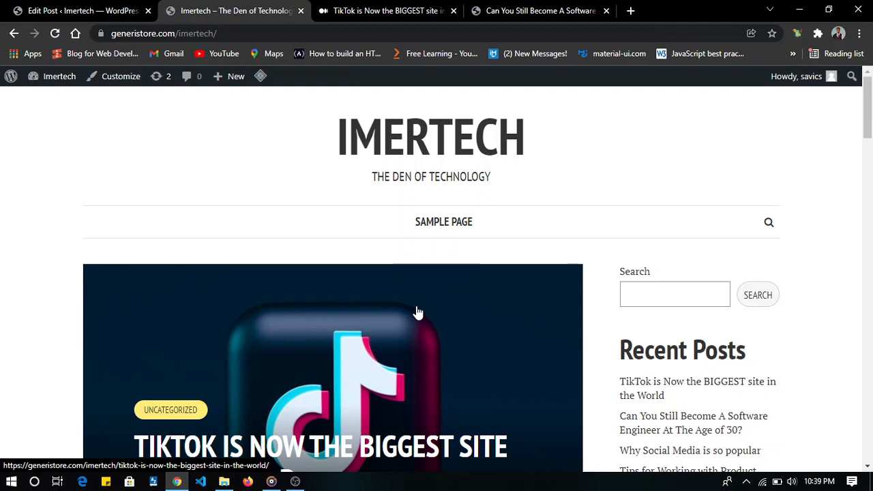
- Look over the posts on the homepage and open the Customizer's Menus settings
{"action": "scroll", "coordinate": [418, 312], "scroll_direction": "down", "scroll_amount": 15}
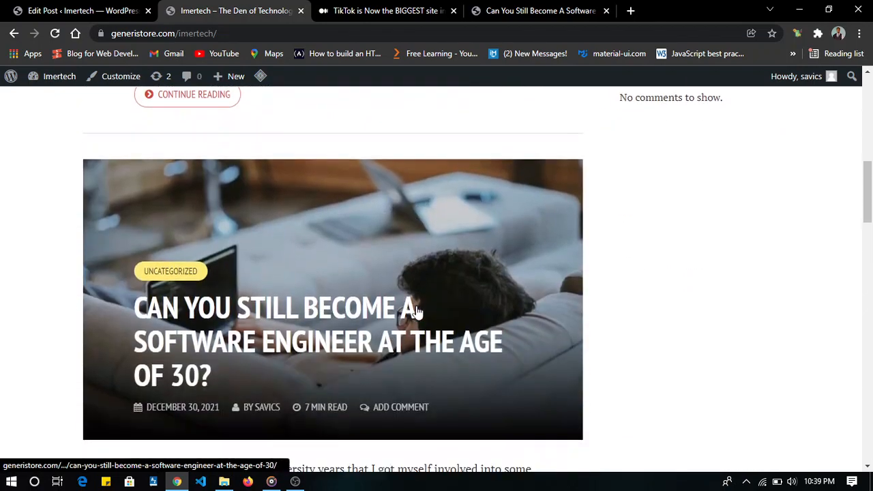
{"action": "scroll", "coordinate": [418, 311], "scroll_direction": "down", "scroll_amount": 15}
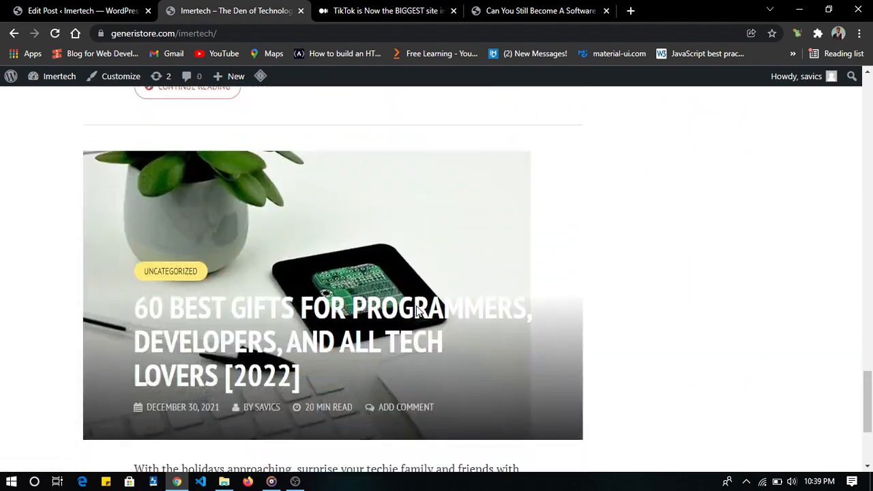
{"action": "scroll", "coordinate": [418, 308], "scroll_direction": "up", "scroll_amount": 20}
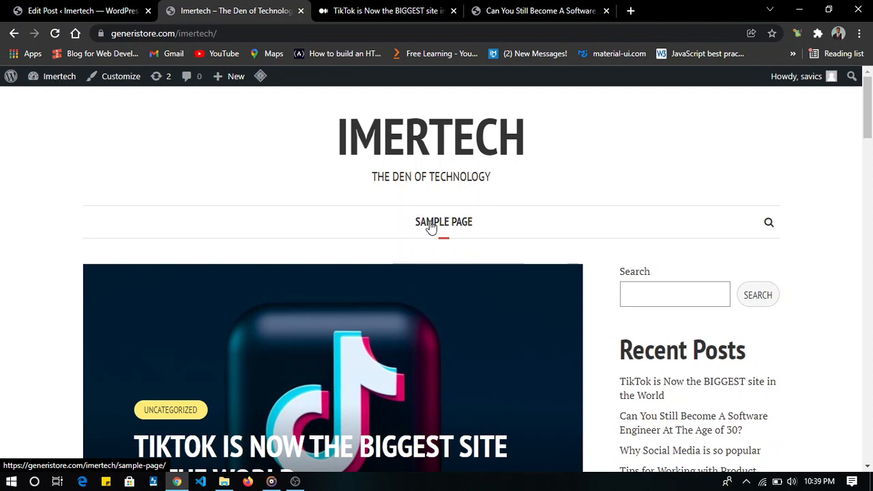
{"action": "left_click", "coordinate": [116, 82]}
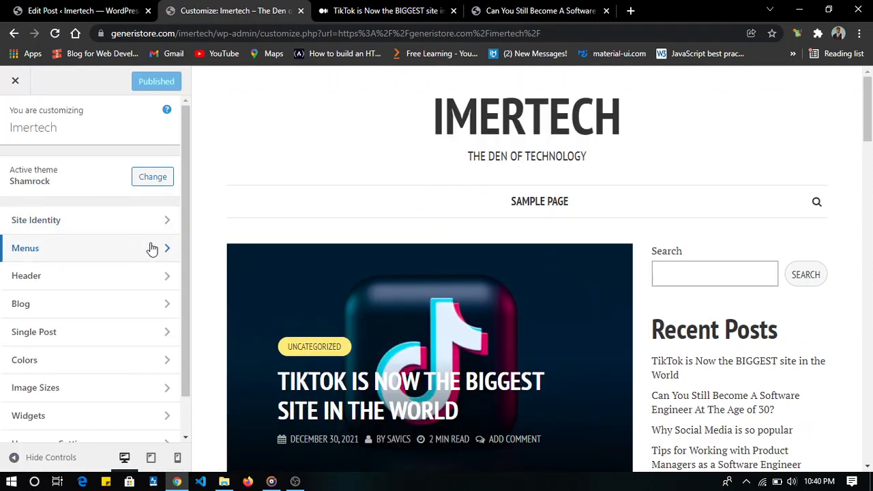
{"action": "left_click", "coordinate": [119, 253]}
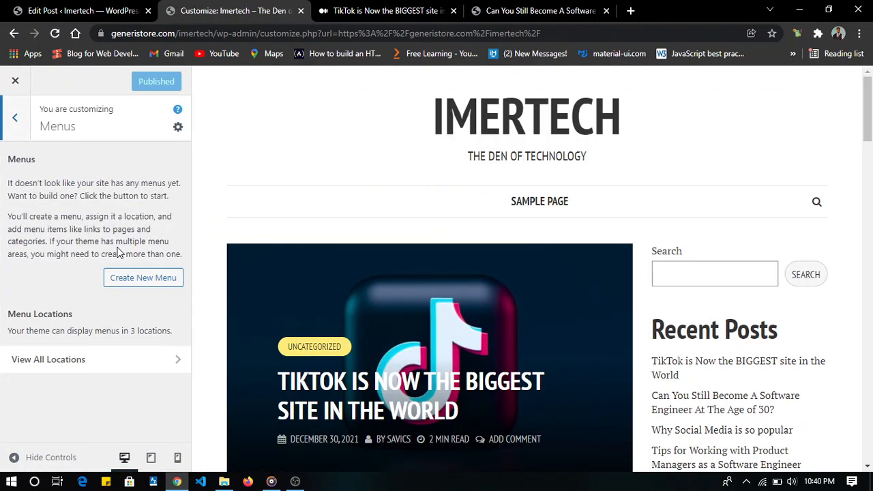
- Create a new menu named MENU1 and assign it to the Main Navigation location
{"action": "left_click", "coordinate": [143, 279]}
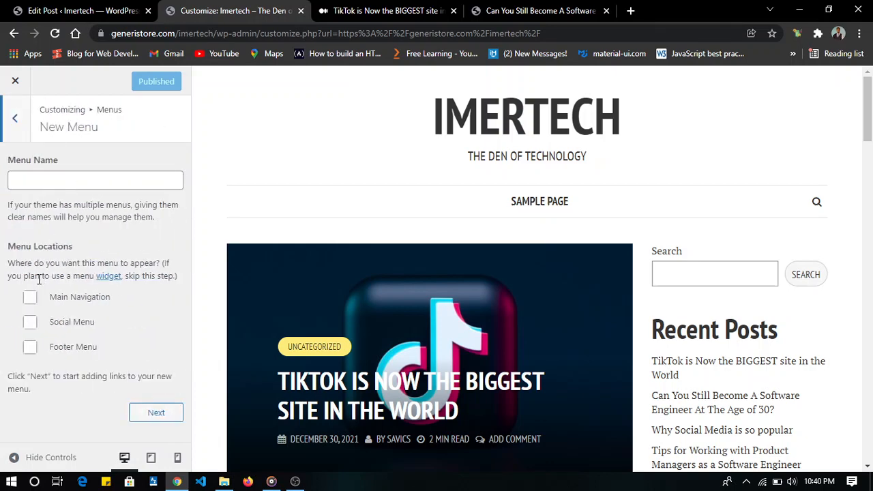
{"action": "left_click", "coordinate": [52, 182]}
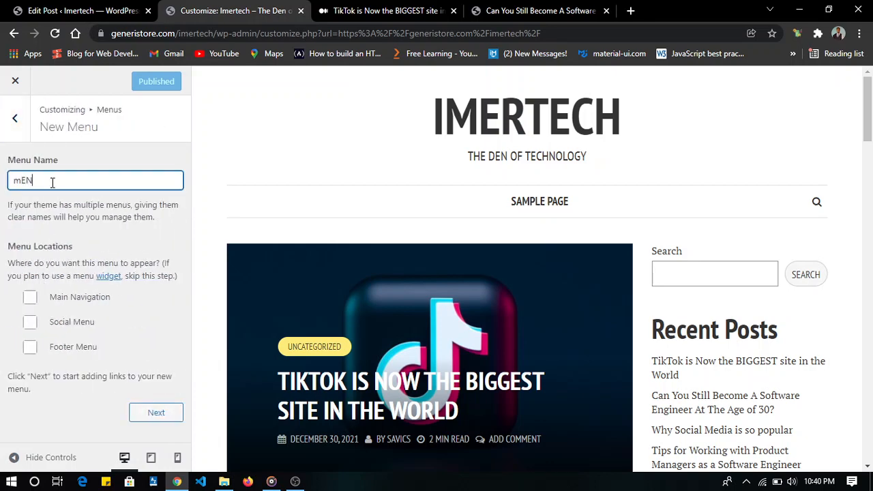
{"action": "type", "text": "mENU"}
{"action": "key", "text": "BackSpace"}
{"action": "key", "text": "BackSpace"}
{"action": "key", "text": "BackSpace"}
{"action": "key", "text": "BackSpace"}
{"action": "type", "text": "mE"}
{"action": "key", "text": "BackSpace"}
{"action": "key", "text": "BackSpace"}
{"action": "type", "text": "MENU1"}
{"action": "left_click", "coordinate": [30, 299]}
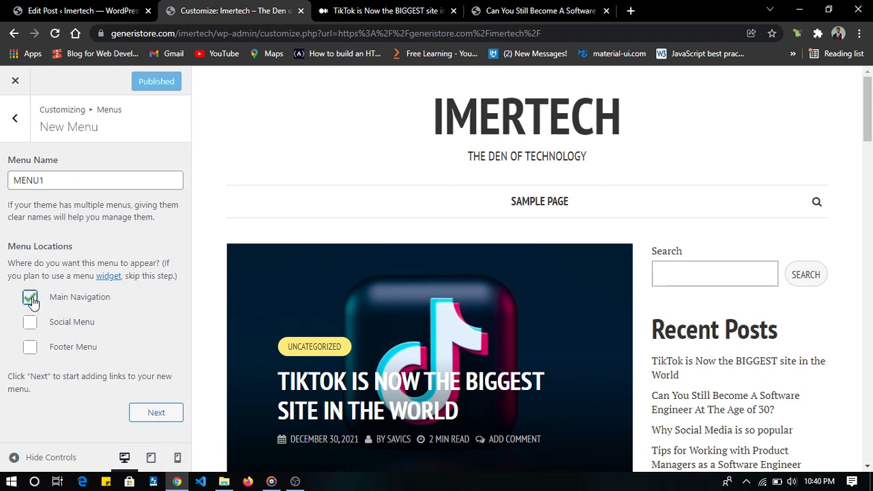
{"action": "left_click", "coordinate": [156, 414]}
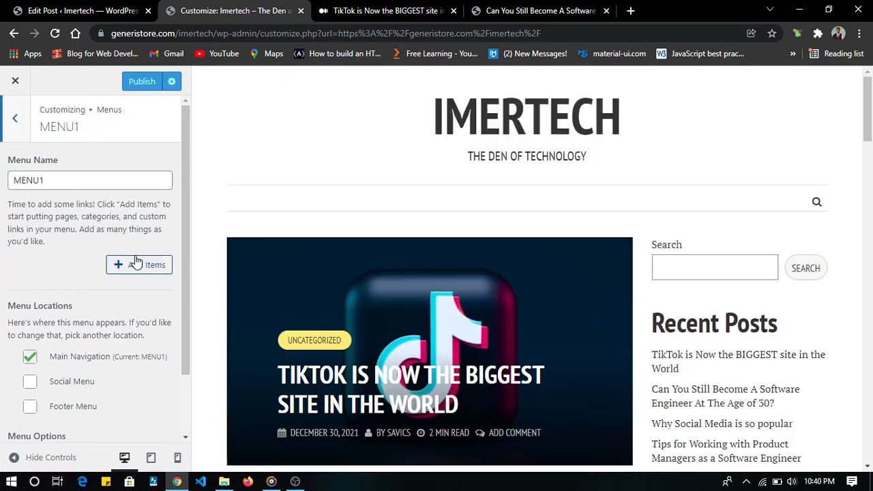
- Add the Home custom link to MENU1 and check the URL it points to
{"action": "left_click", "coordinate": [158, 266]}
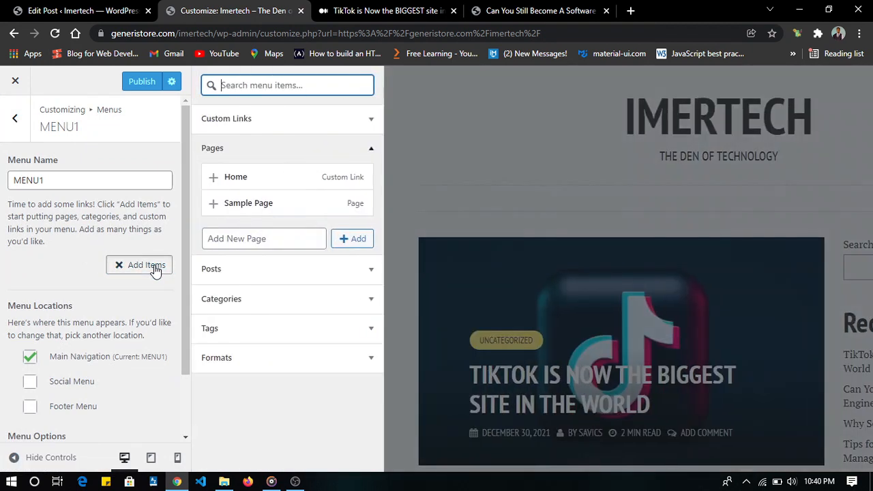
{"action": "left_click", "coordinate": [273, 180]}
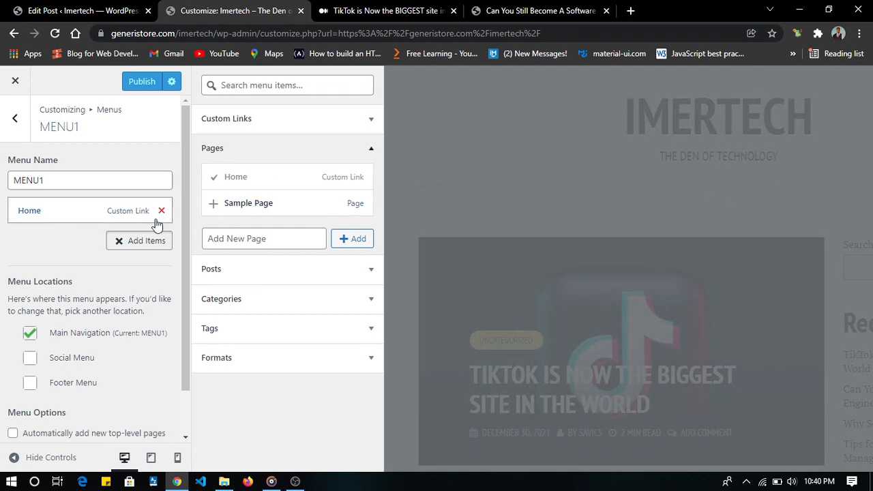
{"action": "left_click", "coordinate": [107, 210]}
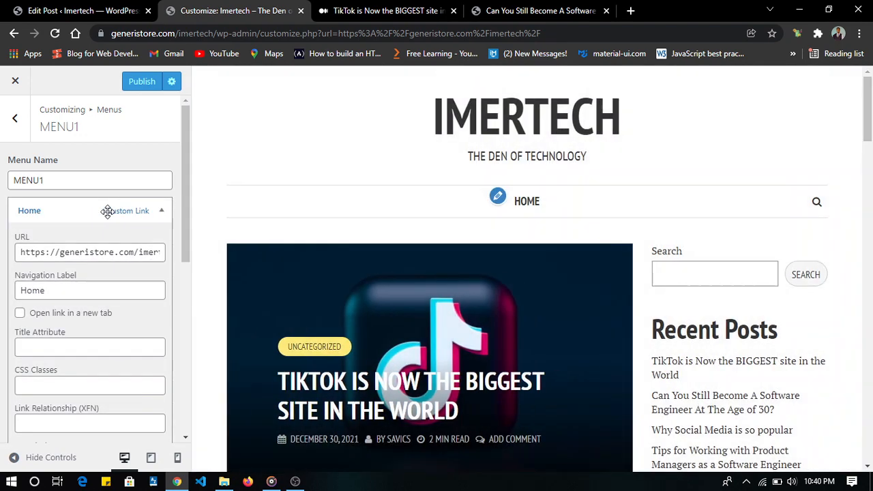
{"action": "left_click", "coordinate": [112, 252]}
{"action": "key", "text": "End"}
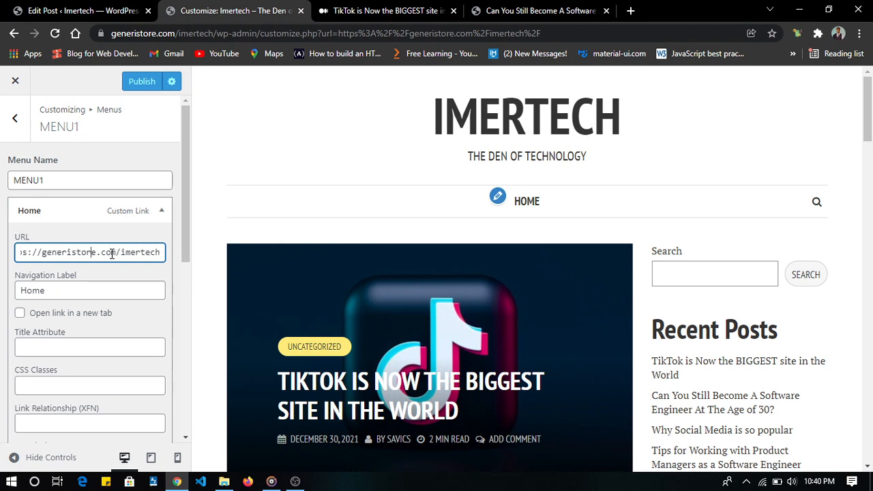
{"action": "key", "text": "Home"}
{"action": "left_click", "coordinate": [118, 212]}
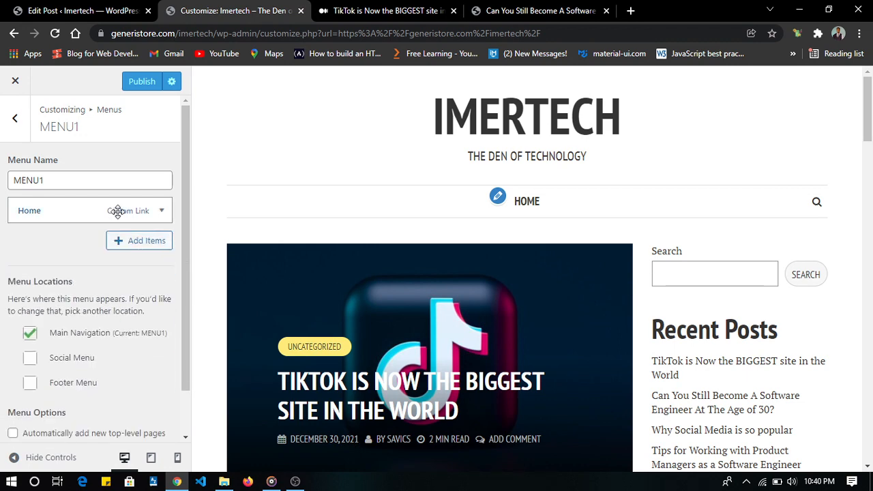
- Create a new page named Contact and add it to MENU1
{"action": "left_click", "coordinate": [146, 242]}
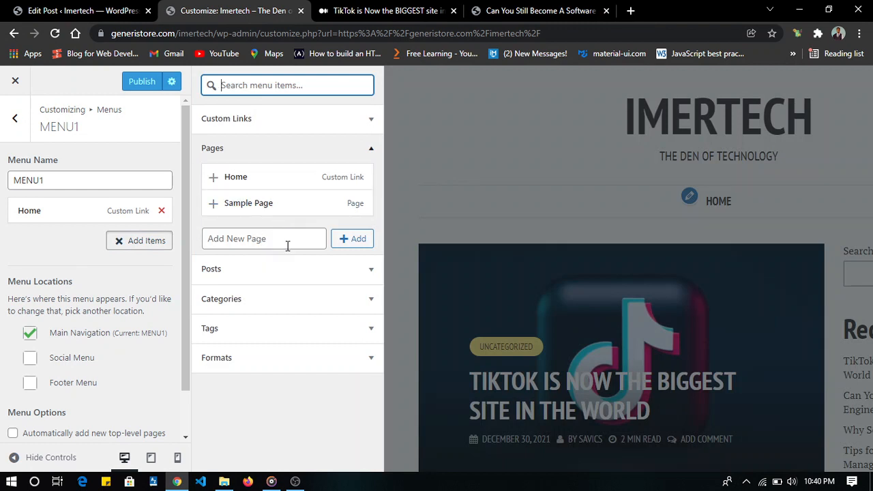
{"action": "left_click", "coordinate": [287, 246]}
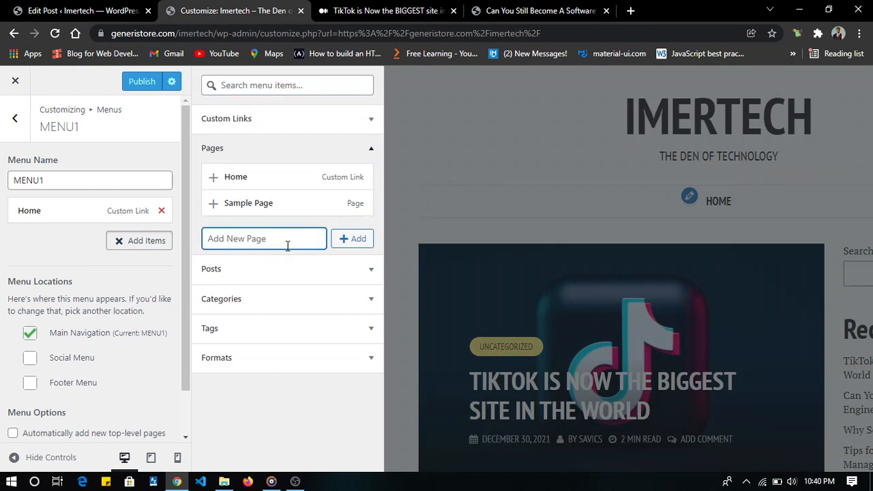
{"action": "type", "text": "Contact"}
{"action": "left_click", "coordinate": [356, 251]}
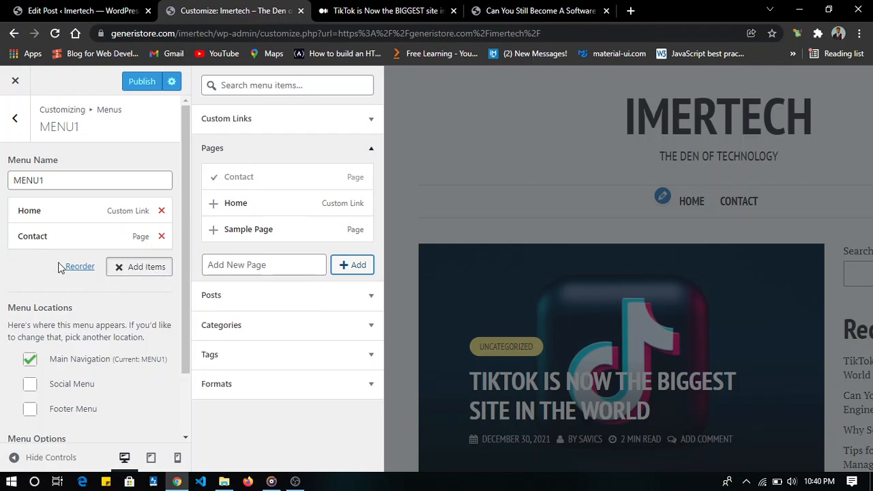
- Create a new page named About and add it to MENU1
{"action": "left_click", "coordinate": [228, 266]}
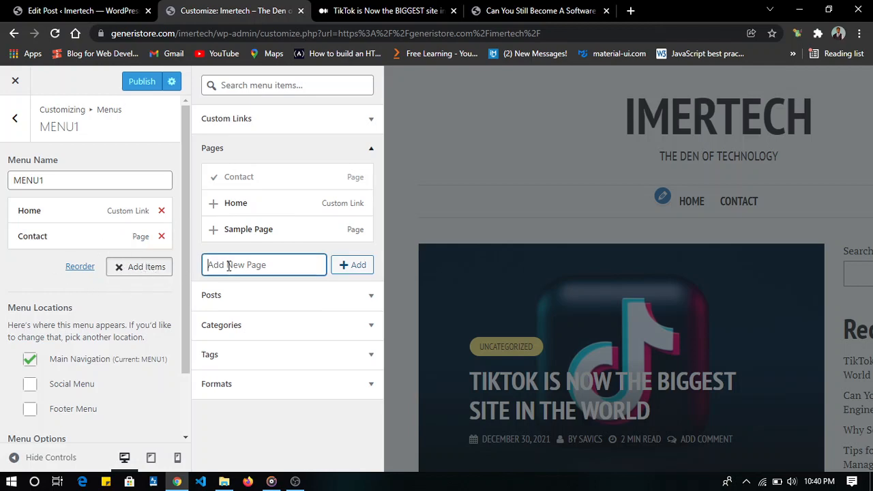
{"action": "type", "text": "An"}
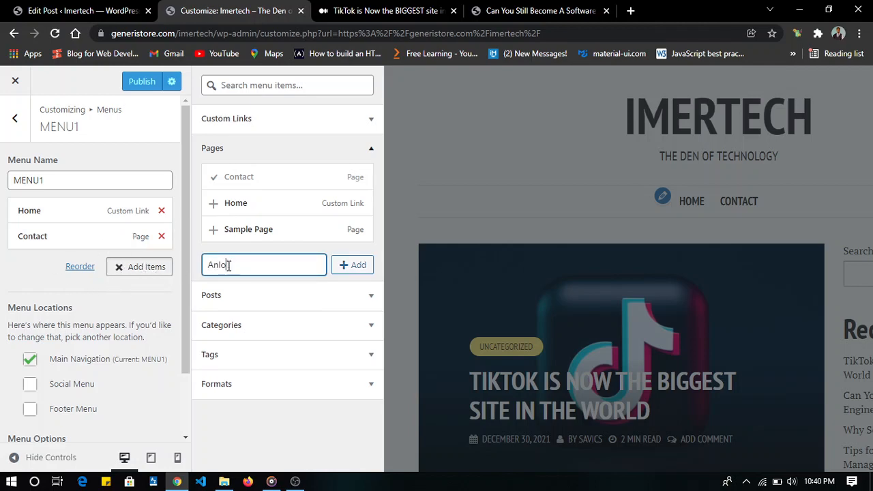
{"action": "type", "text": "lo"}
{"action": "key", "text": "BackSpace"}
{"action": "left_click", "coordinate": [355, 267]}
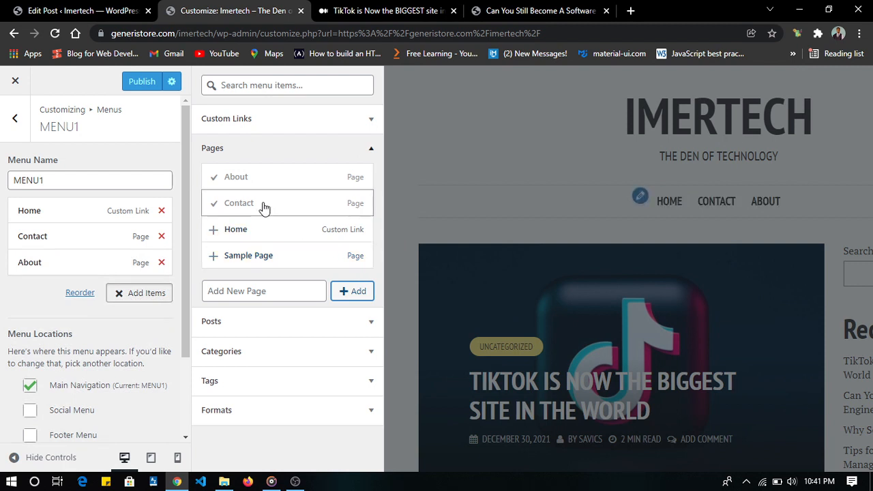
- Publish the updated MENU1 and look over the home page preview with its navigation links and posts
{"action": "left_click", "coordinate": [452, 194]}
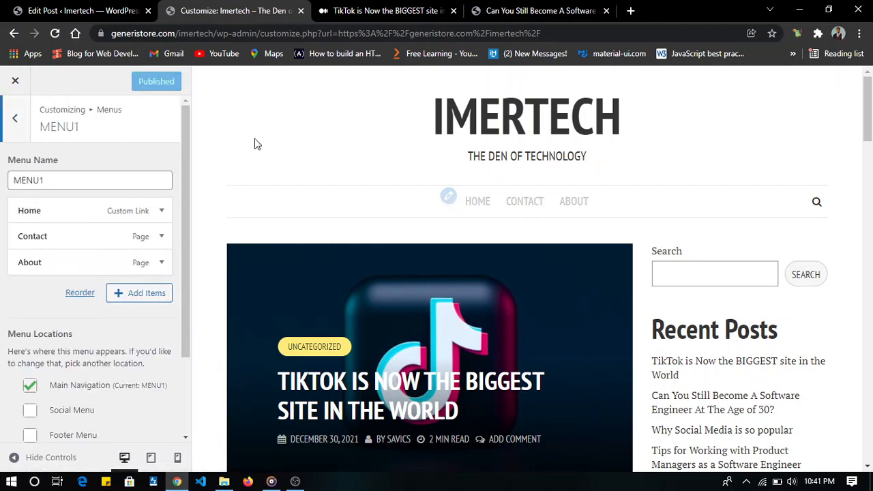
{"action": "scroll", "coordinate": [276, 220], "scroll_direction": "down", "scroll_amount": 5}
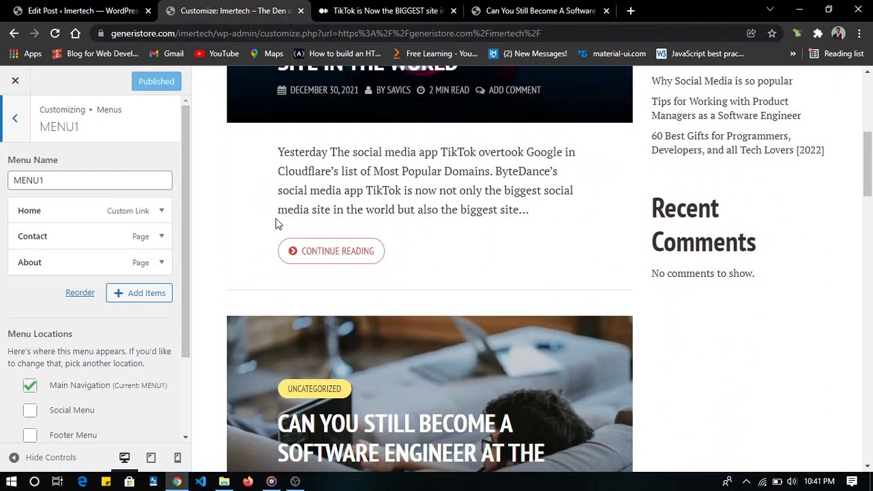
{"action": "scroll", "coordinate": [276, 221], "scroll_direction": "down", "scroll_amount": 2}
{"action": "scroll", "coordinate": [276, 221], "scroll_direction": "up", "scroll_amount": 6}
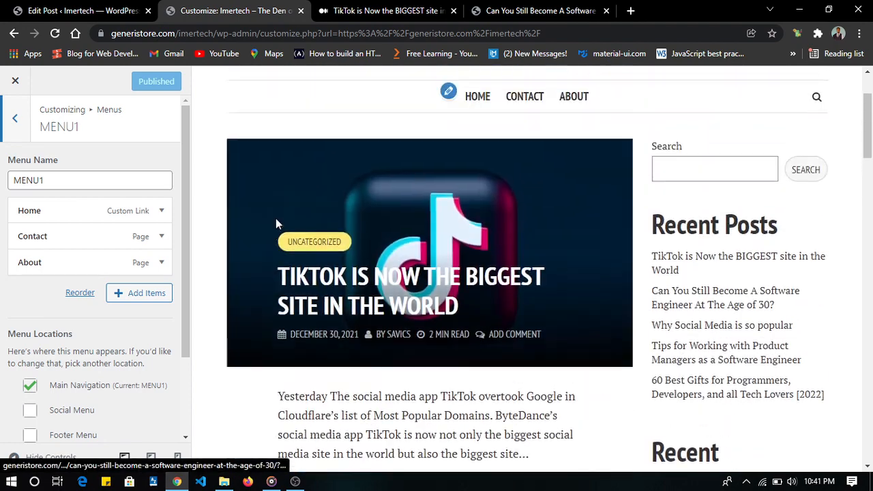
{"action": "scroll", "coordinate": [277, 223], "scroll_direction": "up", "scroll_amount": 2}
{"action": "scroll", "coordinate": [277, 224], "scroll_direction": "down", "scroll_amount": 1}
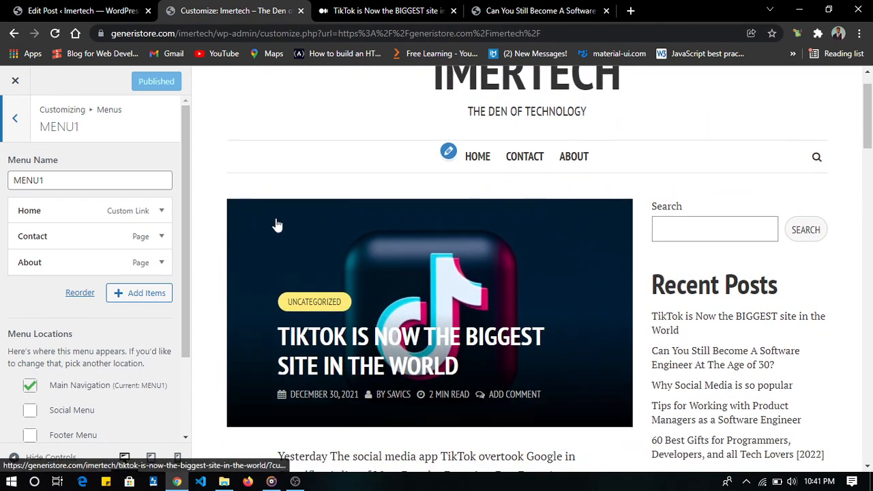
{"action": "scroll", "coordinate": [277, 225], "scroll_direction": "up", "scroll_amount": 1}
{"action": "scroll", "coordinate": [373, 286], "scroll_direction": "down", "scroll_amount": 5}
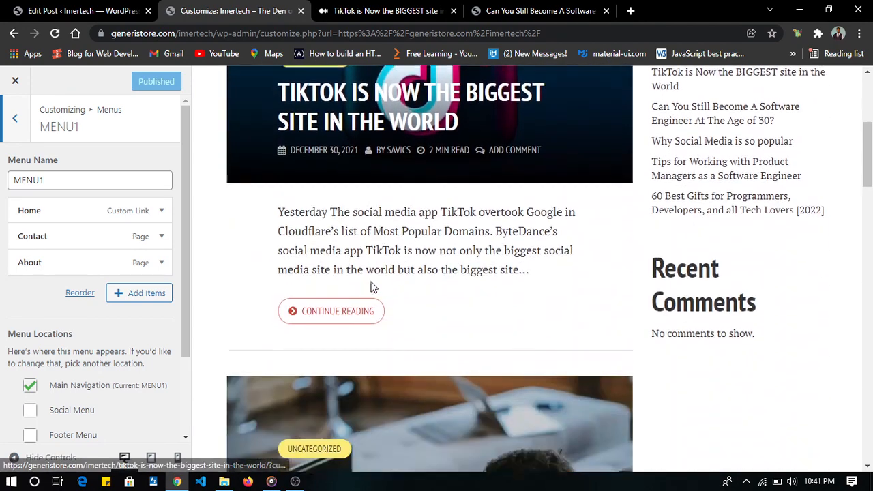
{"action": "scroll", "coordinate": [372, 284], "scroll_direction": "down", "scroll_amount": 2}
{"action": "scroll", "coordinate": [370, 288], "scroll_direction": "up", "scroll_amount": 6}
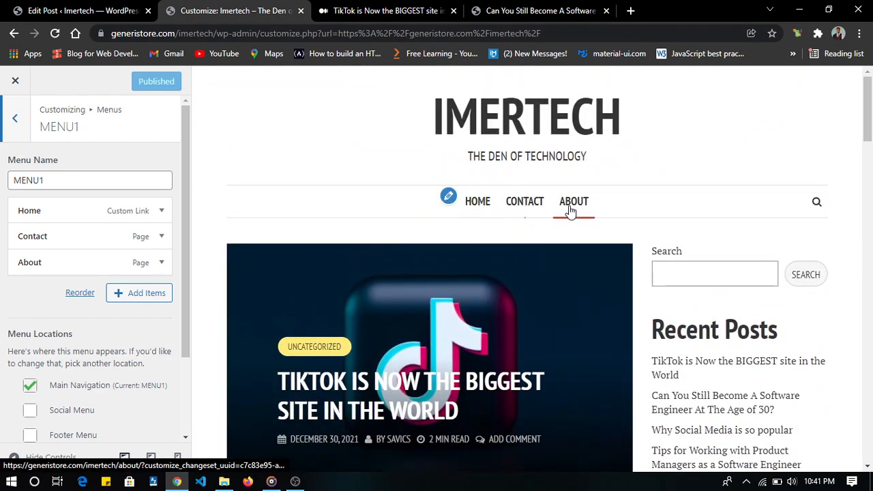
{"action": "scroll", "coordinate": [408, 273], "scroll_direction": "down", "scroll_amount": 3}
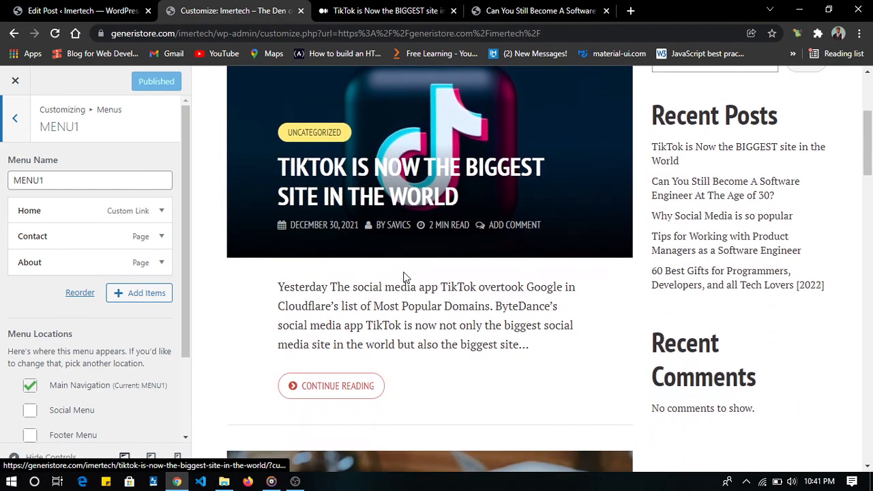
{"action": "scroll", "coordinate": [403, 276], "scroll_direction": "up", "scroll_amount": 3}
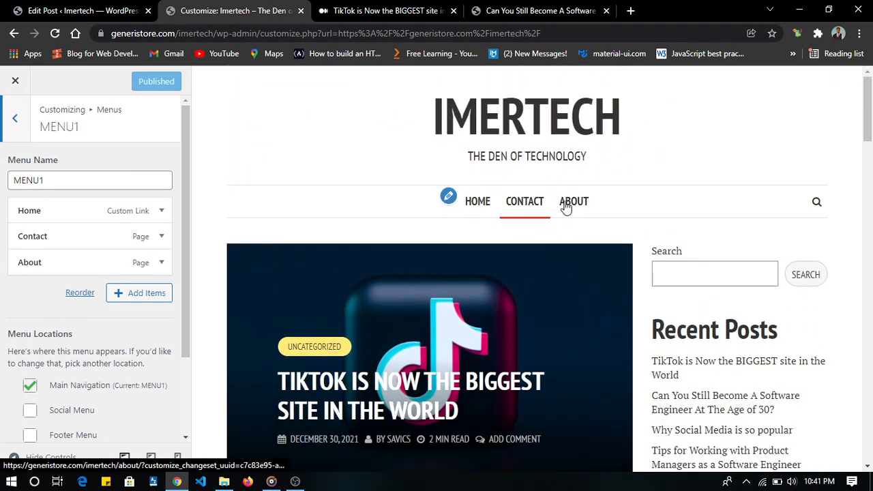
{"action": "scroll", "coordinate": [448, 307], "scroll_direction": "down", "scroll_amount": 3}
{"action": "scroll", "coordinate": [448, 306], "scroll_direction": "up", "scroll_amount": 3}
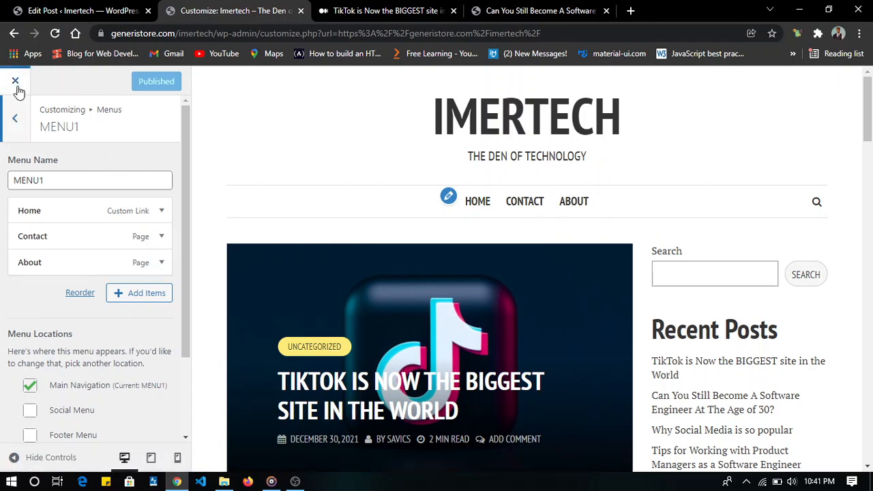
- Go to the post categories in the admin area and add a new category named Technologies
{"action": "left_click", "coordinate": [81, 10]}
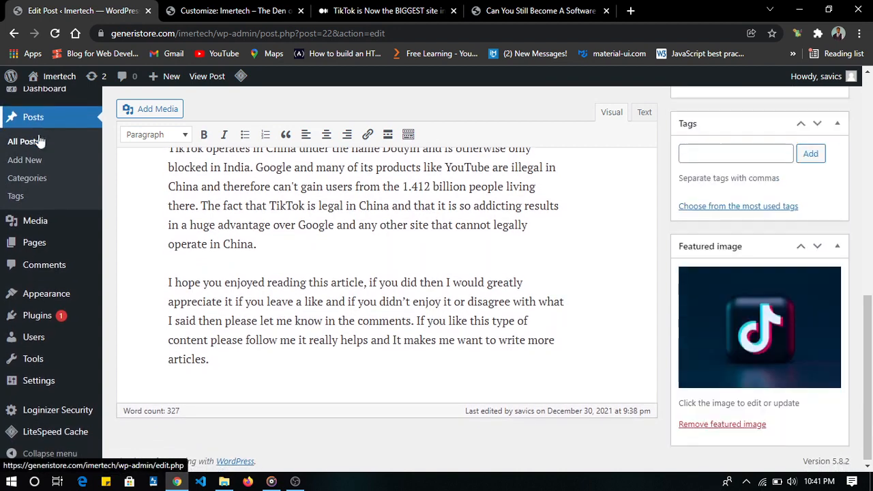
{"action": "left_click", "coordinate": [25, 177]}
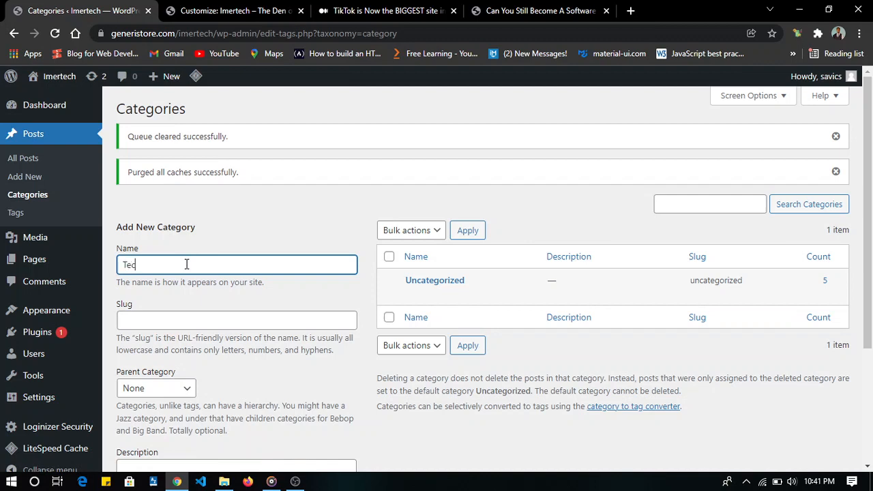
{"action": "key", "text": "BackSpace"}
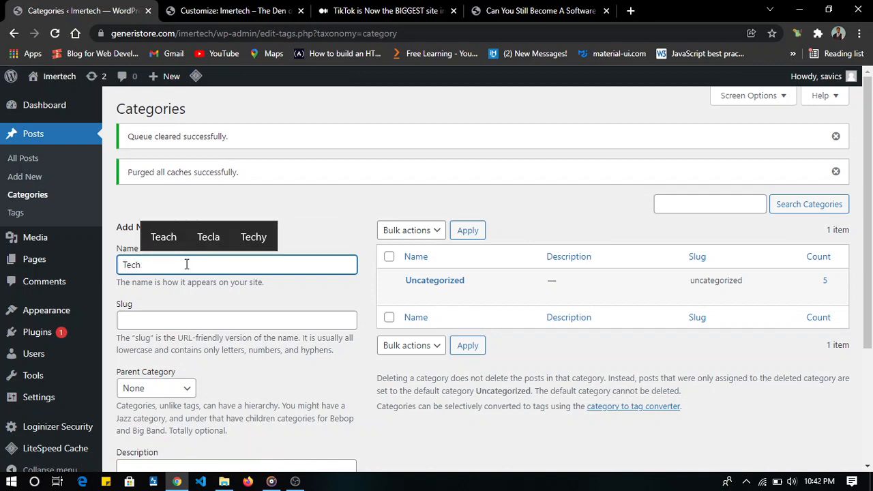
{"action": "key", "text": "BackSpace"}
{"action": "key", "text": "BackSpace"}
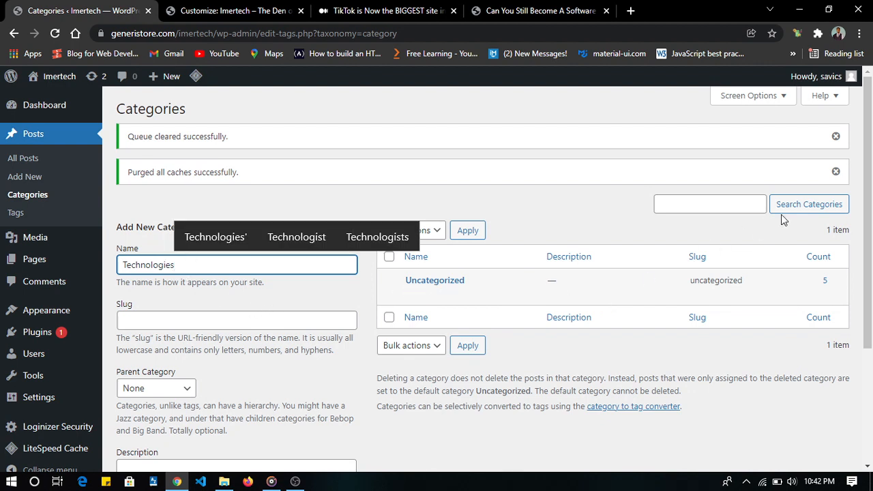
{"action": "left_click", "coordinate": [218, 315]}
{"action": "scroll", "coordinate": [218, 312], "scroll_direction": "down", "scroll_amount": 2}
{"action": "left_click", "coordinate": [184, 425]}
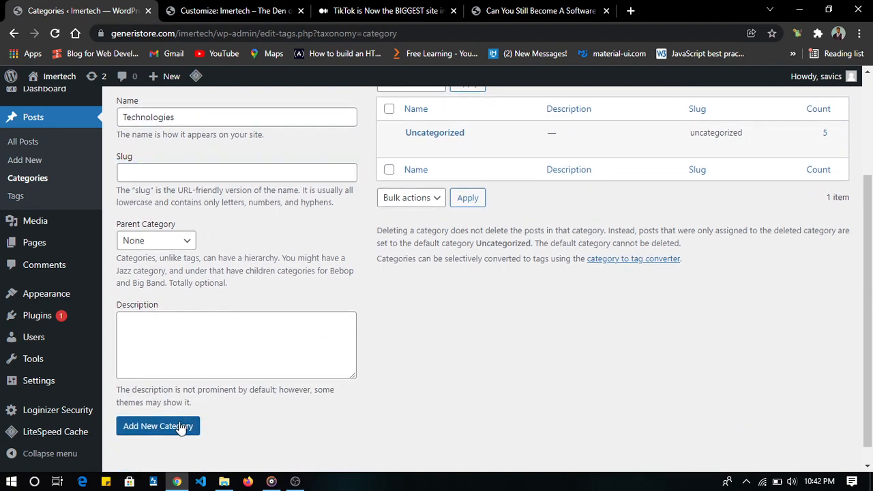
- Add two more post categories named Programming and Science
{"action": "left_click", "coordinate": [189, 265]}
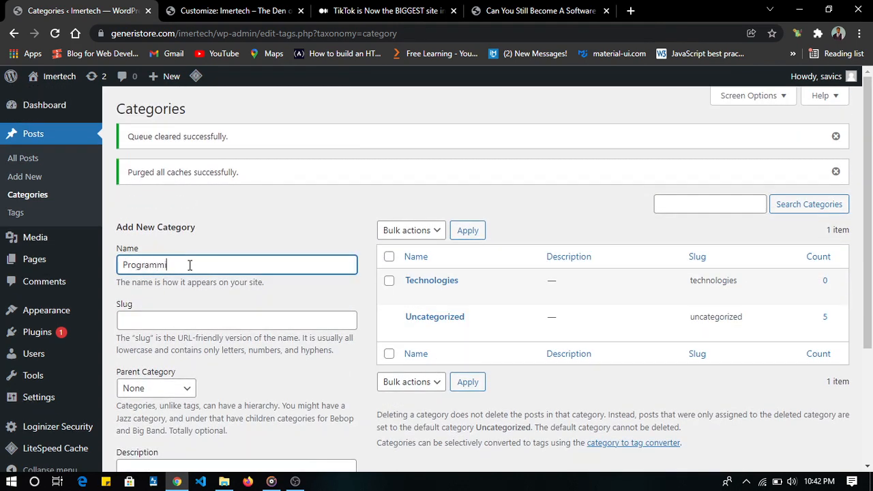
{"action": "scroll", "coordinate": [190, 265], "scroll_direction": "down", "scroll_amount": 3}
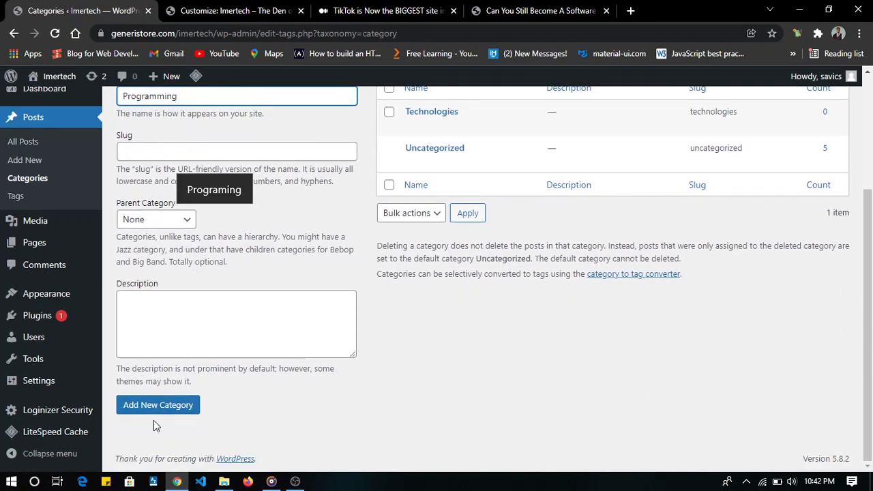
{"action": "left_click", "coordinate": [175, 409]}
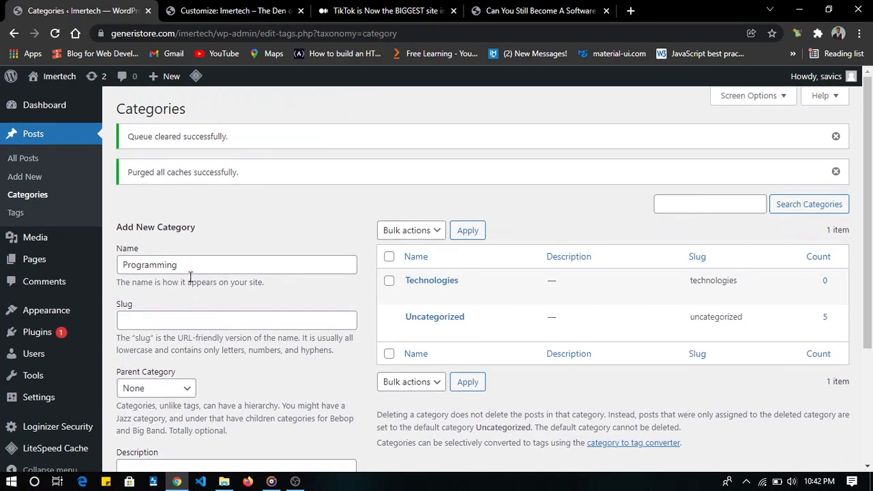
{"action": "left_click", "coordinate": [188, 266]}
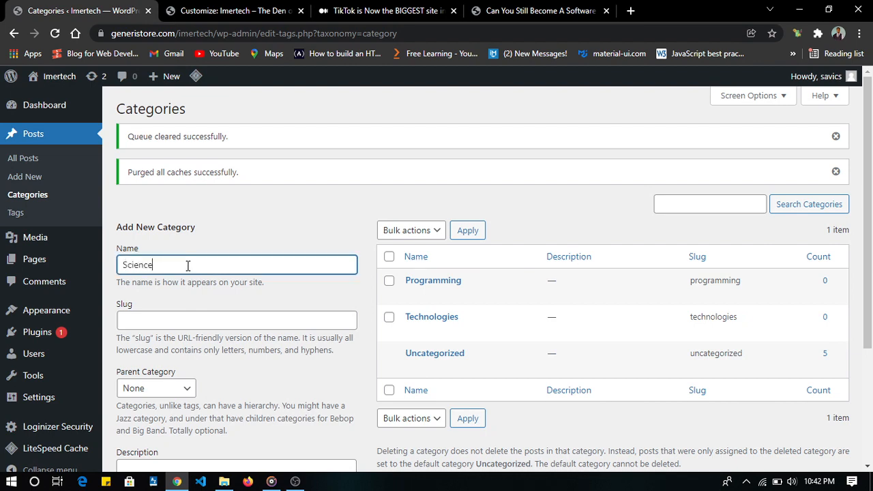
{"action": "scroll", "coordinate": [187, 265], "scroll_direction": "down", "scroll_amount": 3}
{"action": "left_click", "coordinate": [155, 402]}
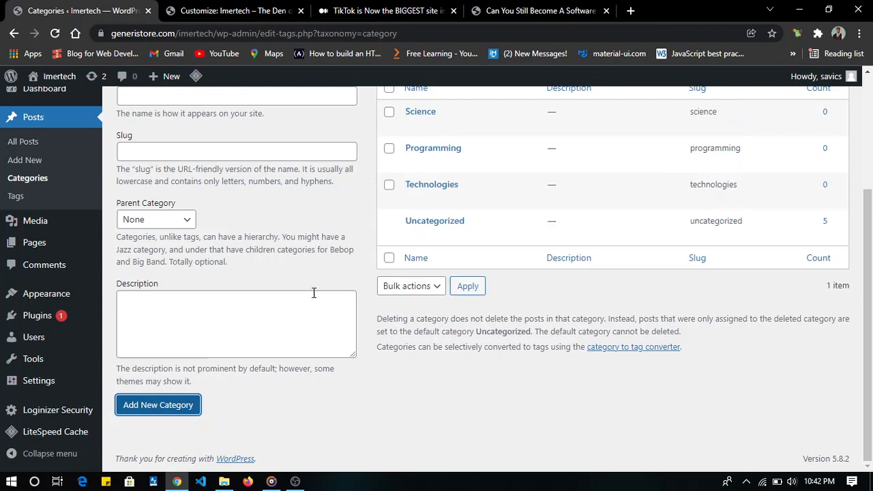
- Reload the site customizer and add the Technologies, Programming and Science categories to MENU1
{"action": "left_click", "coordinate": [242, 8]}
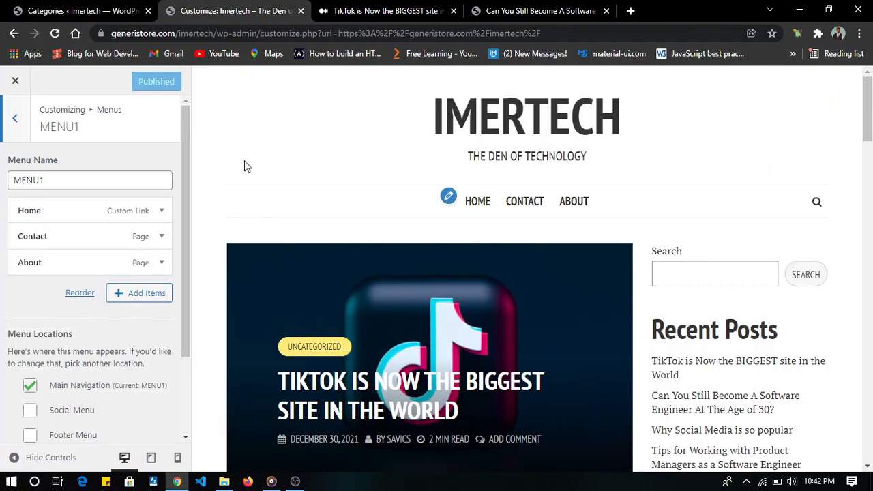
{"action": "scroll", "coordinate": [117, 216], "scroll_direction": "down", "scroll_amount": 1}
{"action": "scroll", "coordinate": [117, 216], "scroll_direction": "up", "scroll_amount": 1}
{"action": "key", "text": "ctrl+r"}
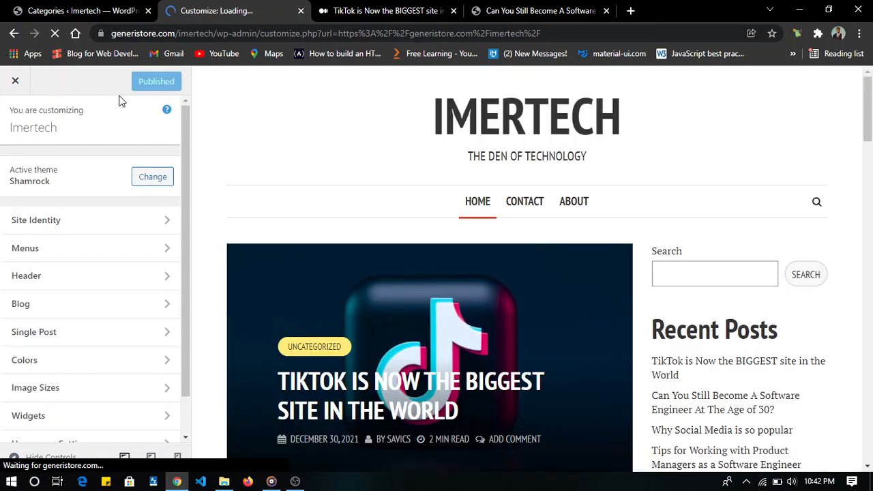
{"action": "left_click", "coordinate": [77, 255]}
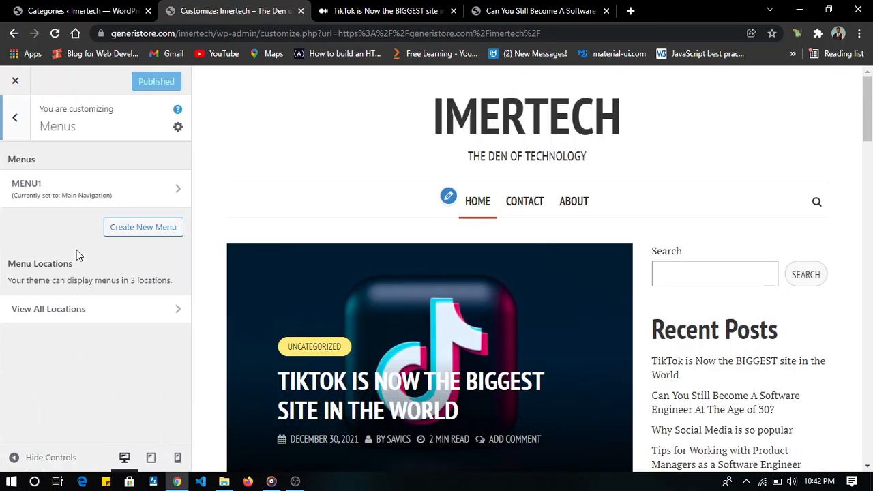
{"action": "left_click", "coordinate": [116, 202]}
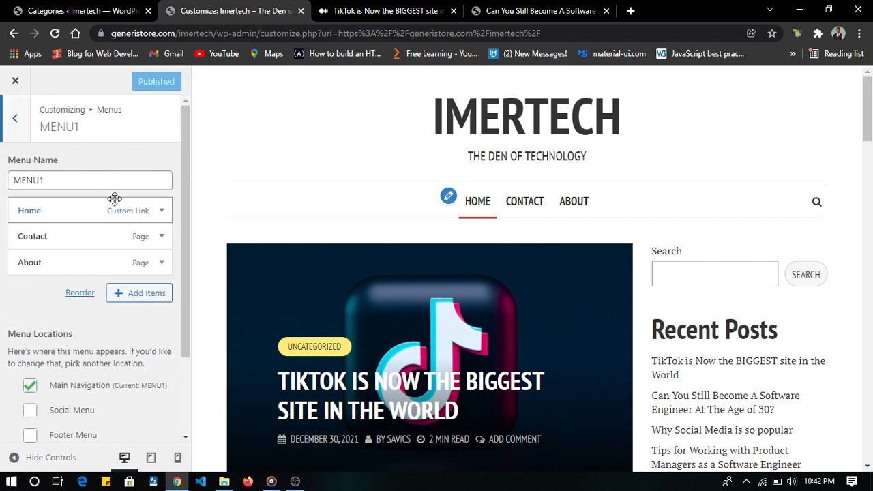
{"action": "left_click", "coordinate": [150, 298]}
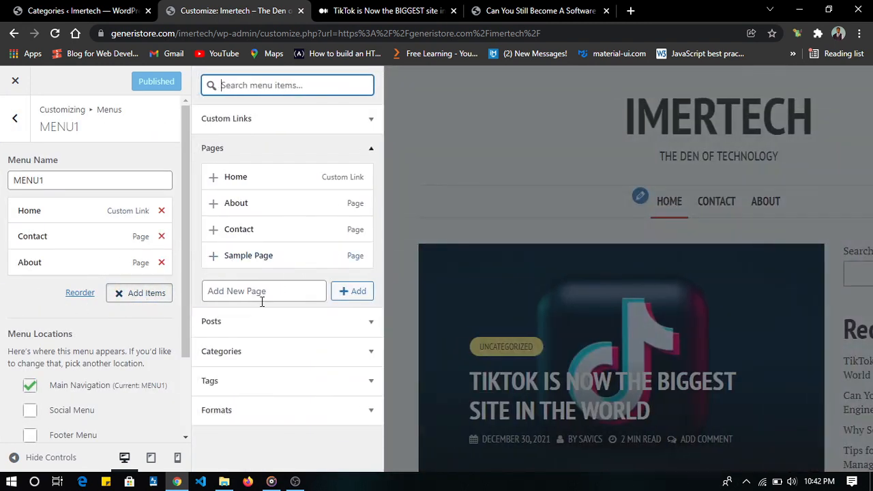
{"action": "left_click", "coordinate": [300, 351]}
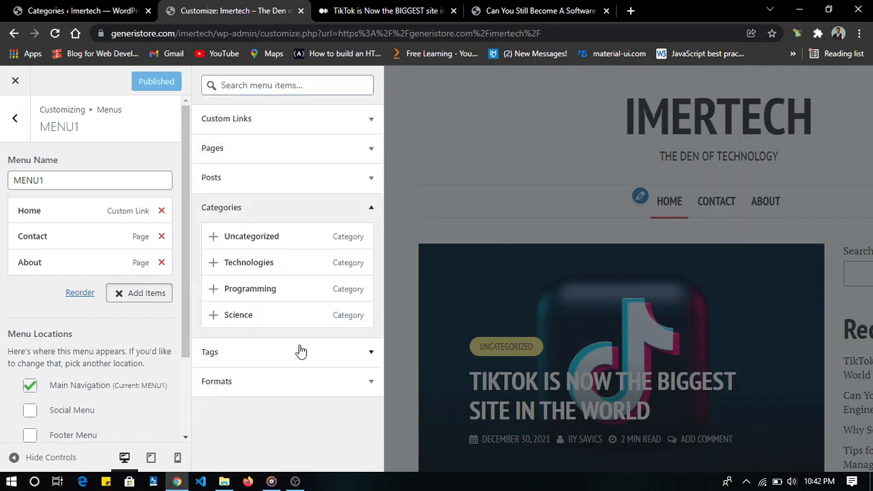
{"action": "left_click", "coordinate": [256, 267]}
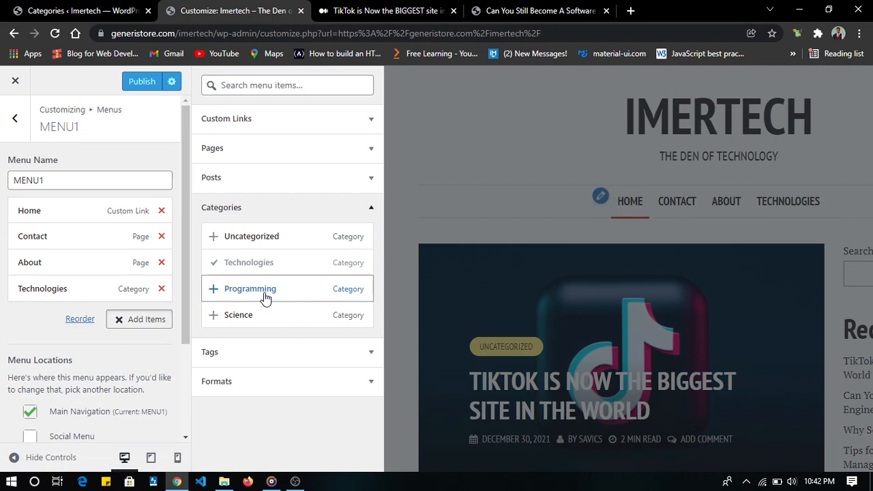
{"action": "left_click", "coordinate": [266, 298]}
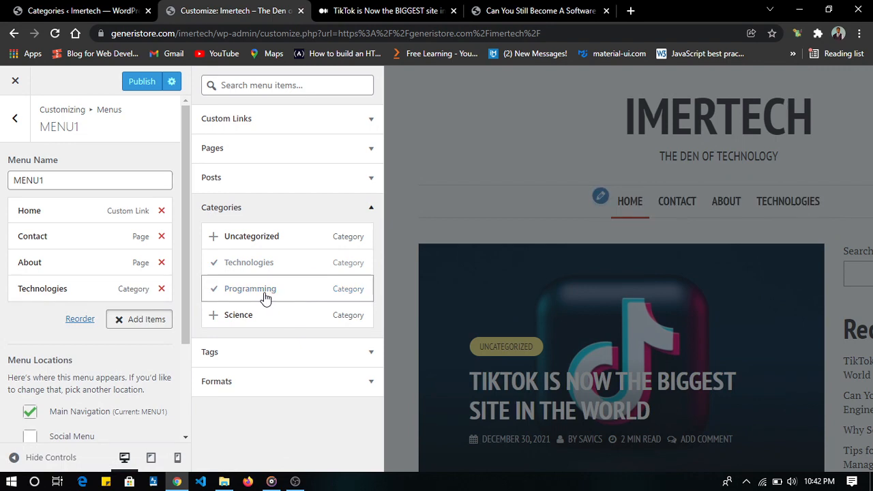
{"action": "left_click", "coordinate": [297, 315]}
{"action": "left_click", "coordinate": [434, 206]}
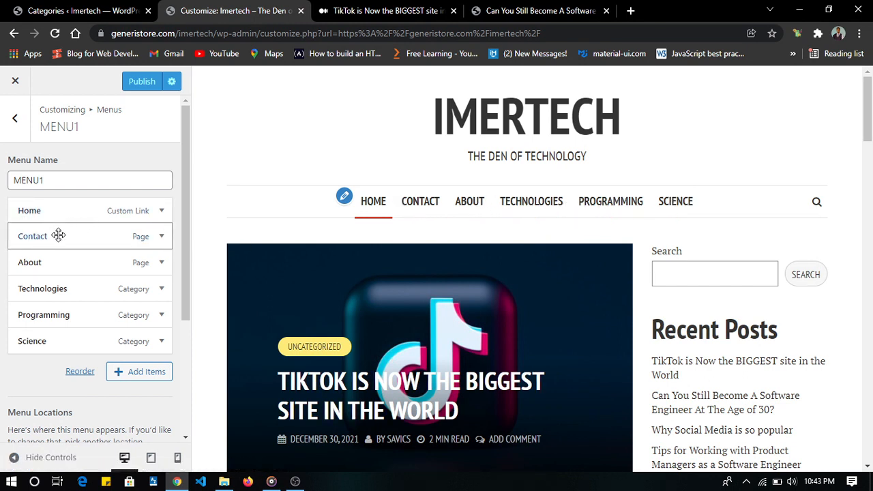
- Move About and Contact to the end of MENU1 in that order, publish the menu and leave the customizer
{"action": "left_click_drag", "start_coordinate": [58, 236], "coordinate": [48, 361]}
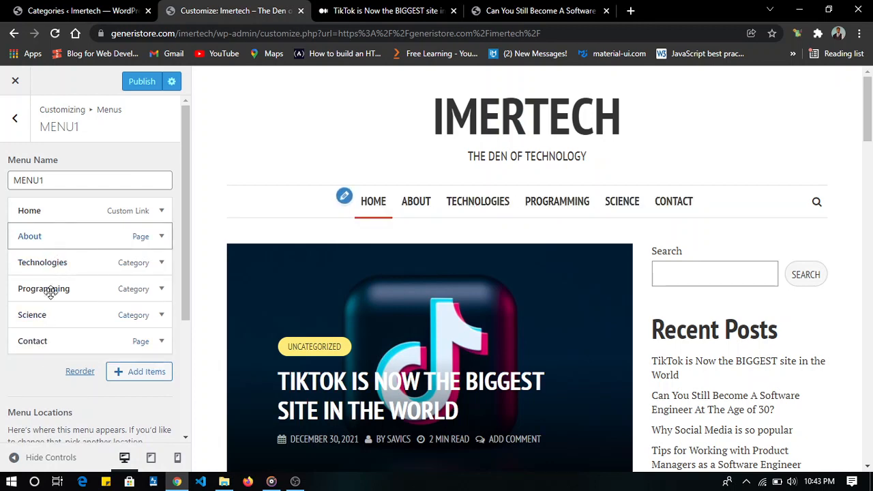
{"action": "left_click_drag", "start_coordinate": [51, 239], "coordinate": [51, 325]}
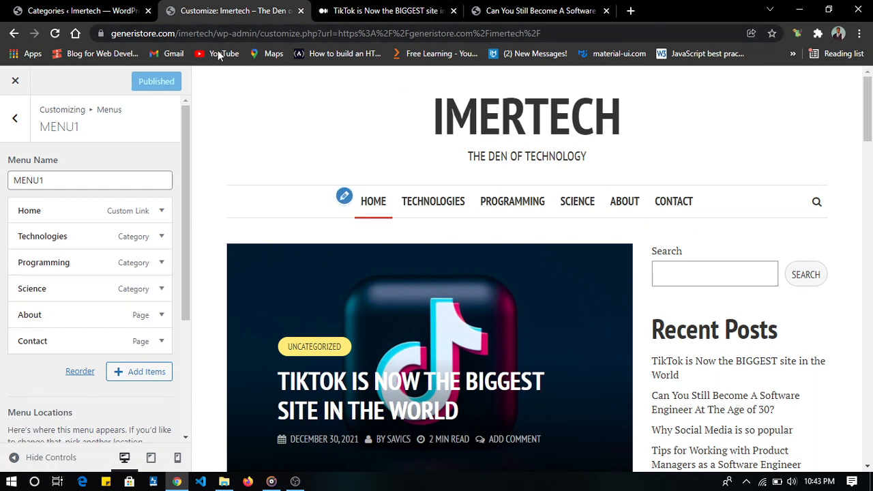
{"action": "left_click", "coordinate": [16, 82]}
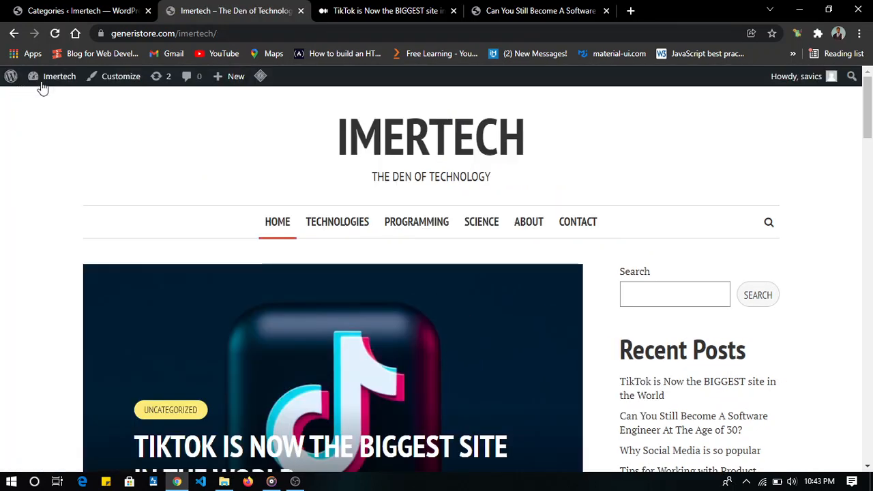
- Examine the posts on the live home page and the category labels they carry
{"action": "scroll", "coordinate": [282, 179], "scroll_direction": "down", "scroll_amount": 10}
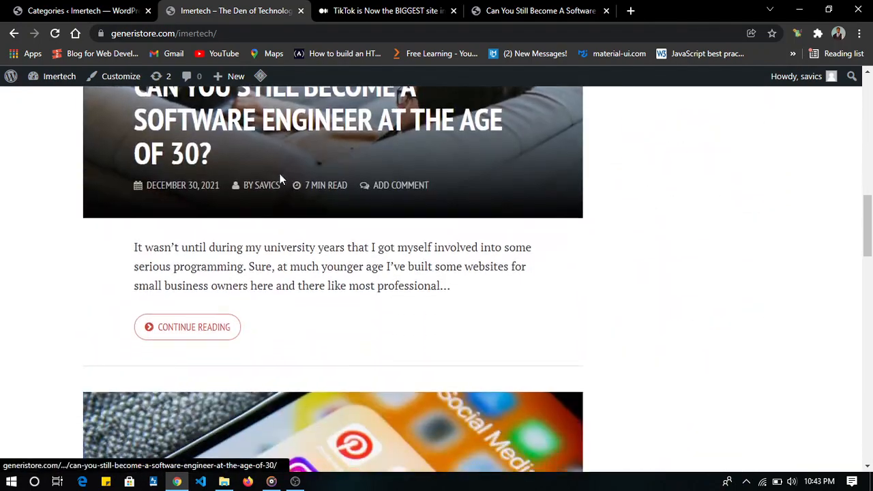
{"action": "scroll", "coordinate": [282, 179], "scroll_direction": "up", "scroll_amount": 6}
{"action": "scroll", "coordinate": [282, 179], "scroll_direction": "up", "scroll_amount": 5}
{"action": "scroll", "coordinate": [280, 179], "scroll_direction": "down", "scroll_amount": 5}
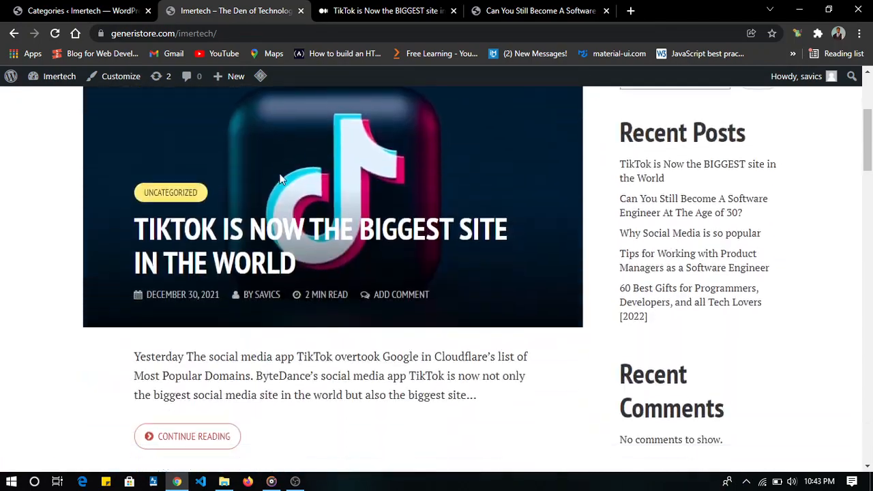
{"action": "scroll", "coordinate": [279, 179], "scroll_direction": "up", "scroll_amount": 4}
{"action": "scroll", "coordinate": [279, 179], "scroll_direction": "down", "scroll_amount": 4}
{"action": "scroll", "coordinate": [280, 178], "scroll_direction": "up", "scroll_amount": 3}
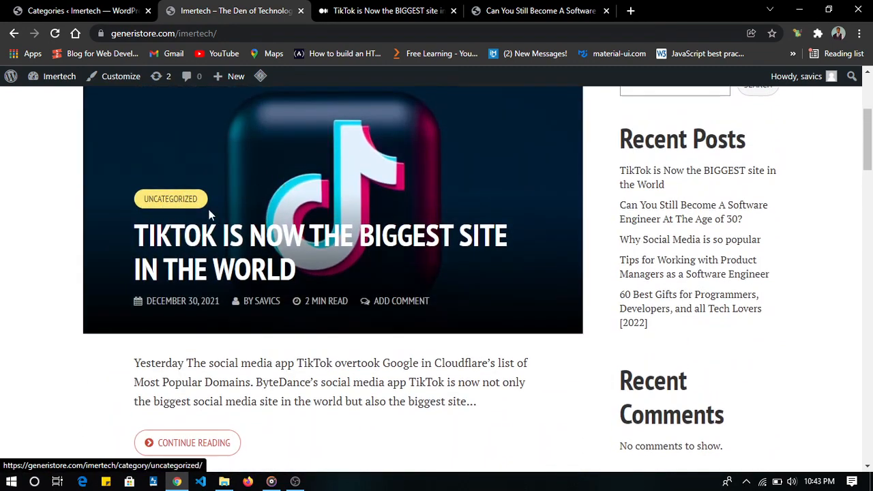
{"action": "scroll", "coordinate": [212, 208], "scroll_direction": "down", "scroll_amount": 1}
{"action": "scroll", "coordinate": [212, 204], "scroll_direction": "down", "scroll_amount": 5}
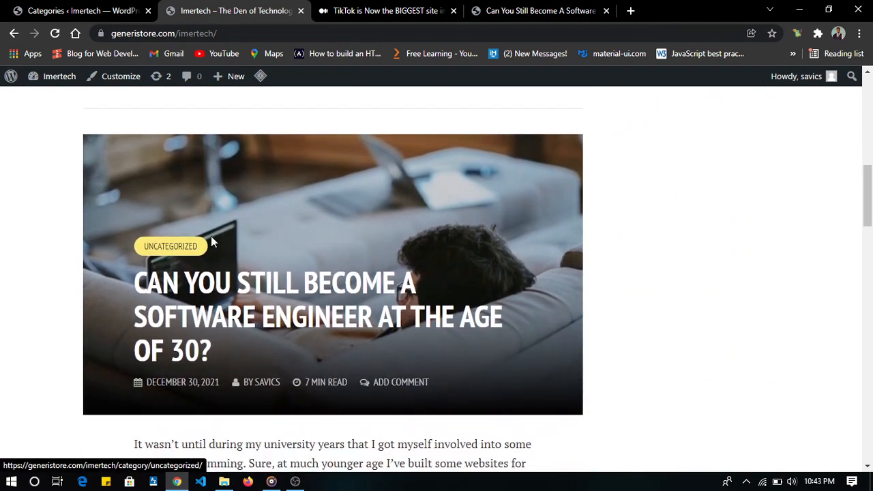
- Return to the admin posts list and change the category of "TikTok is Now the BIGGEST site in the World" from Uncategorized to Technologies
{"action": "scroll", "coordinate": [211, 236], "scroll_direction": "down", "scroll_amount": 5}
{"action": "scroll", "coordinate": [163, 334], "scroll_direction": "down", "scroll_amount": 5}
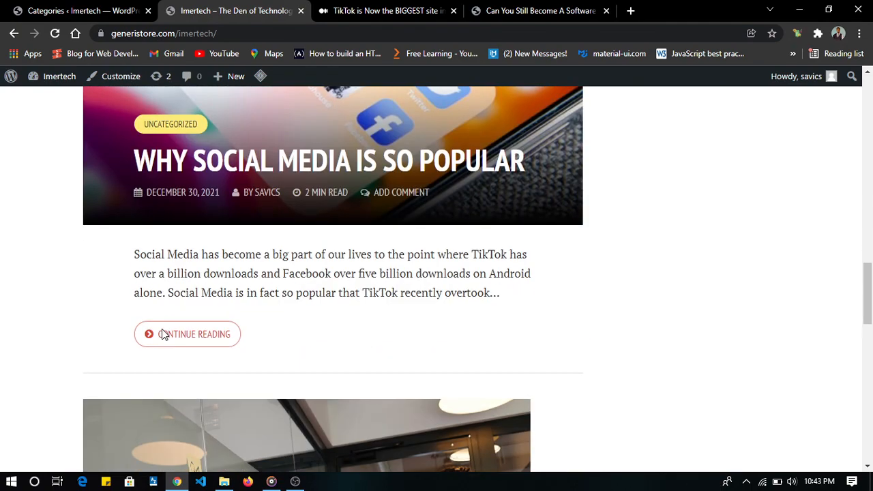
{"action": "scroll", "coordinate": [157, 357], "scroll_direction": "up", "scroll_amount": 8}
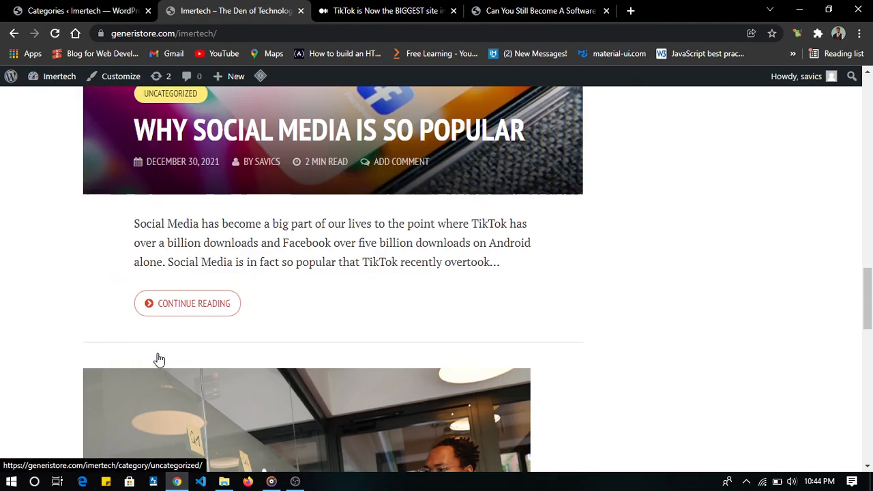
{"action": "scroll", "coordinate": [158, 360], "scroll_direction": "up", "scroll_amount": 4}
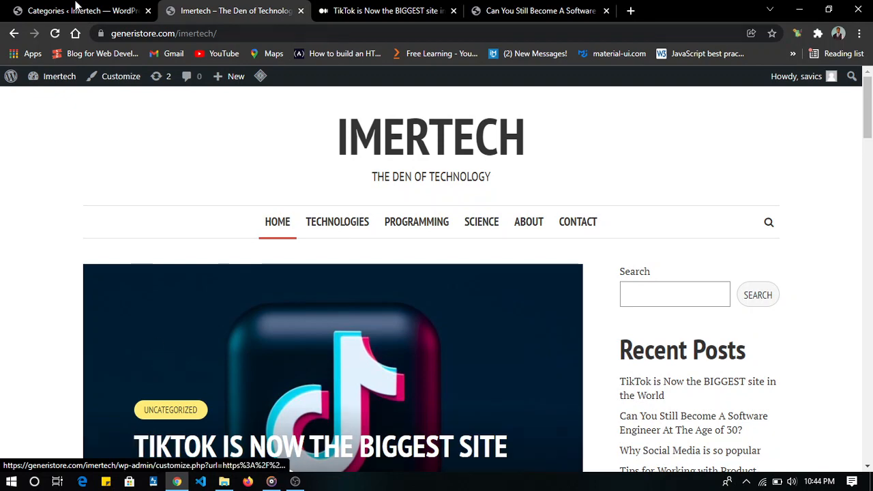
{"action": "left_click", "coordinate": [75, 10]}
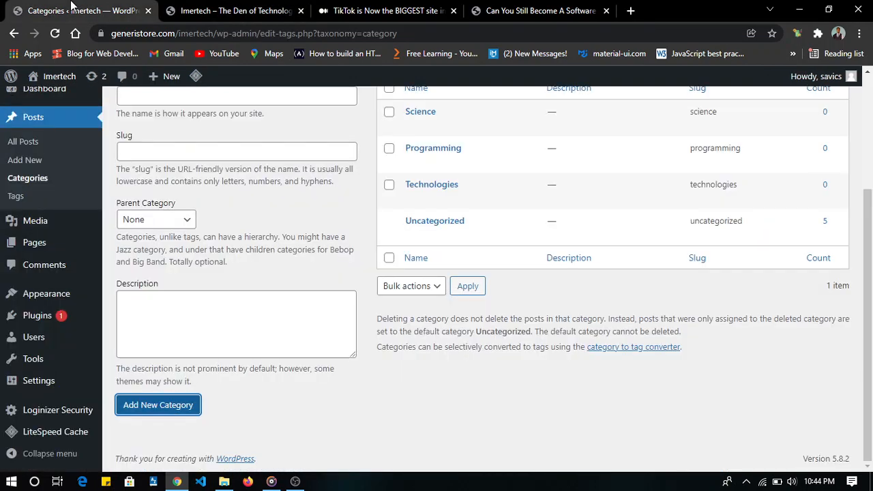
{"action": "left_click", "coordinate": [31, 144]}
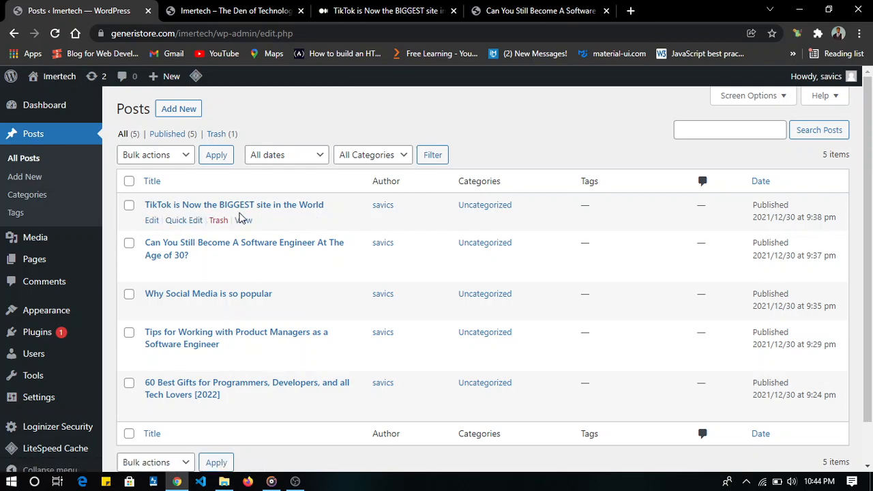
{"action": "left_click", "coordinate": [184, 220]}
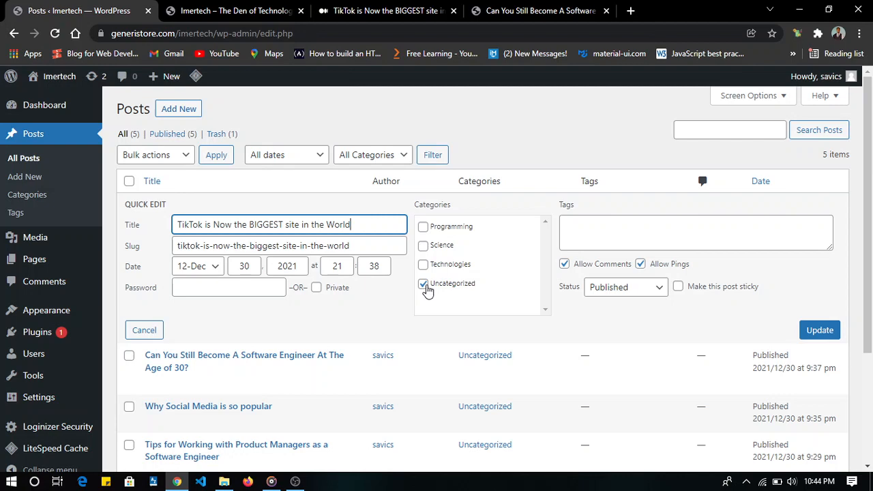
{"action": "left_click", "coordinate": [423, 285]}
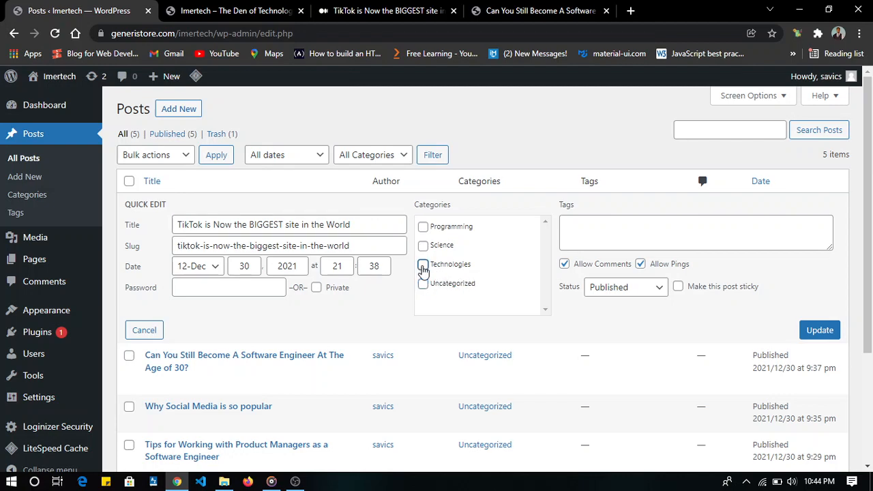
{"action": "left_click", "coordinate": [423, 266]}
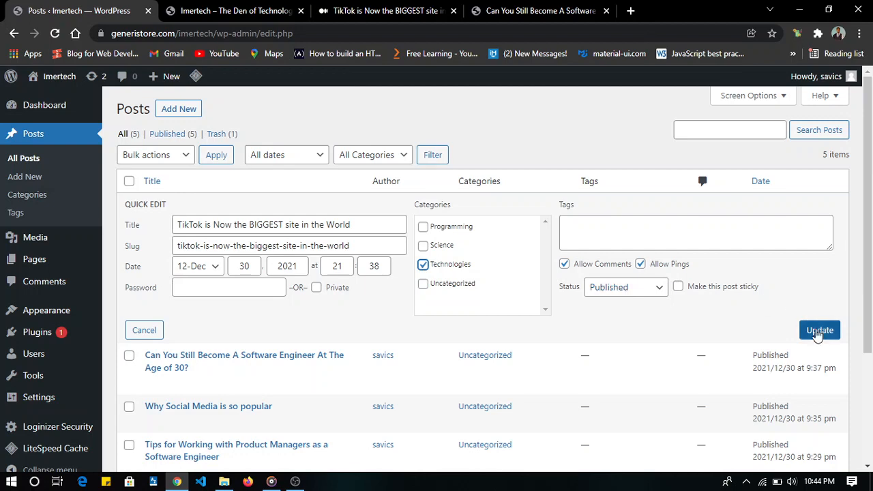
{"action": "left_click", "coordinate": [818, 330]}
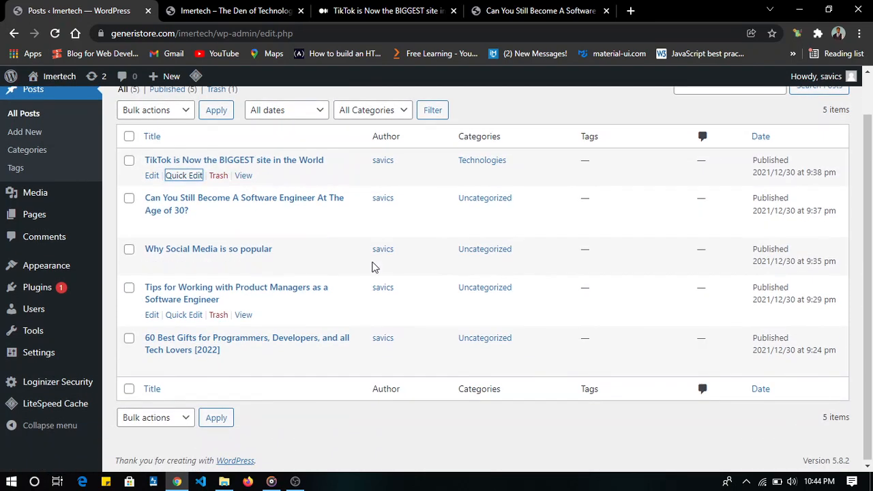
- Assign "Can You Still Become A Software Engineer At The Age of 30?" to the Programming category instead of Uncategorized and save it
{"action": "left_click", "coordinate": [181, 225]}
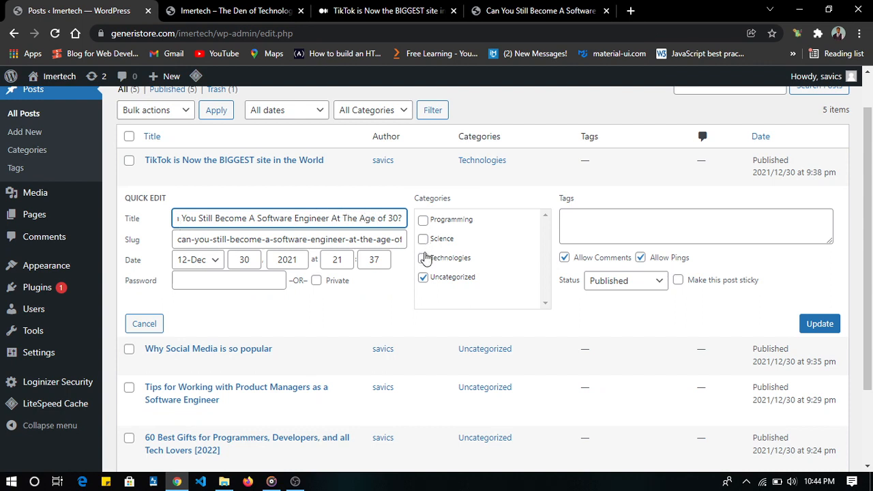
{"action": "left_click", "coordinate": [424, 220]}
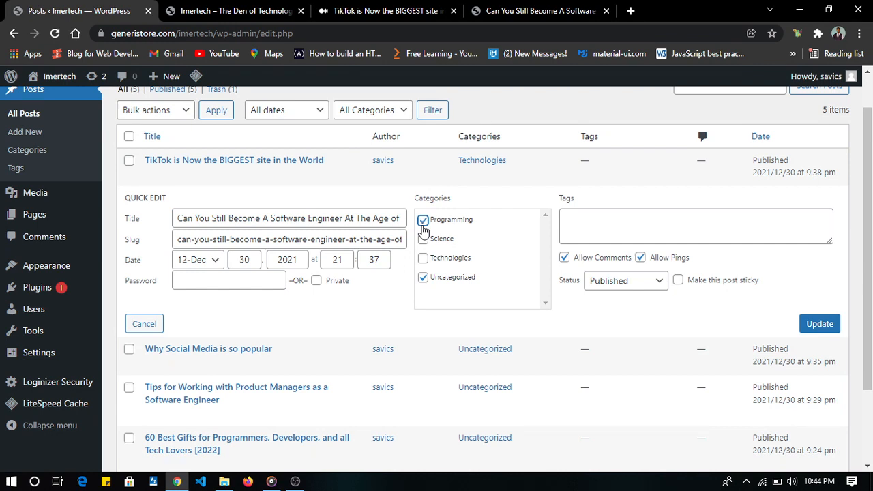
{"action": "left_click", "coordinate": [422, 279]}
{"action": "left_click", "coordinate": [818, 324]}
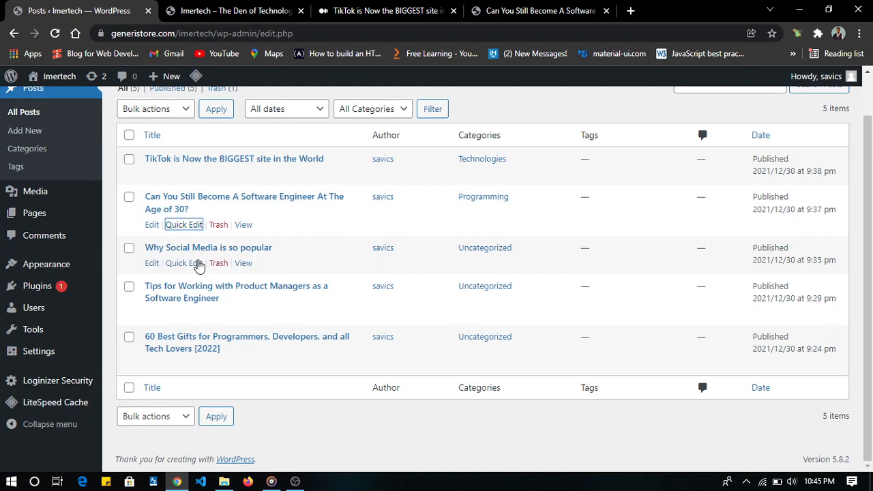
- Assign the post "Why Social Media is so popular" to the Technologies category instead of Uncategorized and save it
{"action": "left_click", "coordinate": [184, 263]}
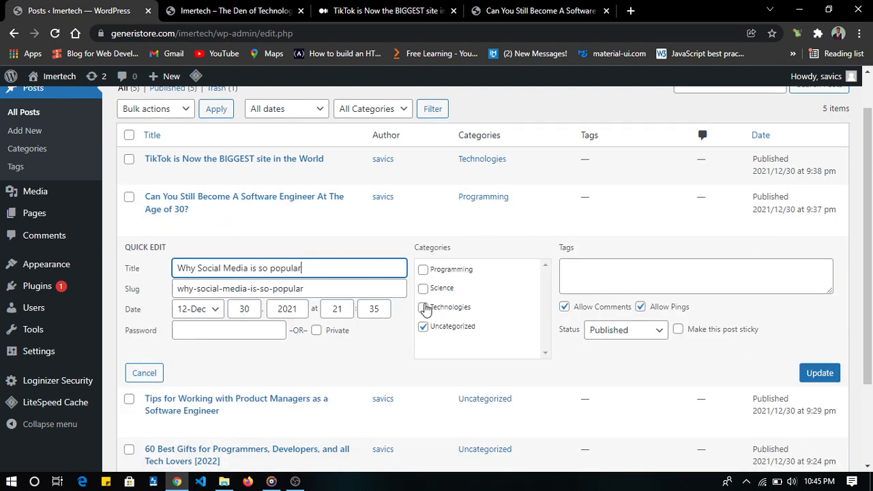
{"action": "left_click", "coordinate": [422, 308]}
{"action": "left_click", "coordinate": [424, 326]}
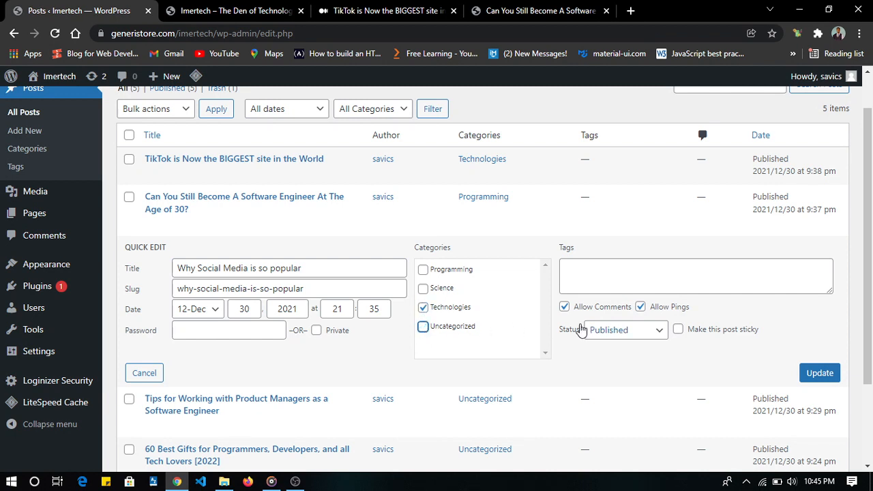
{"action": "left_click", "coordinate": [815, 372]}
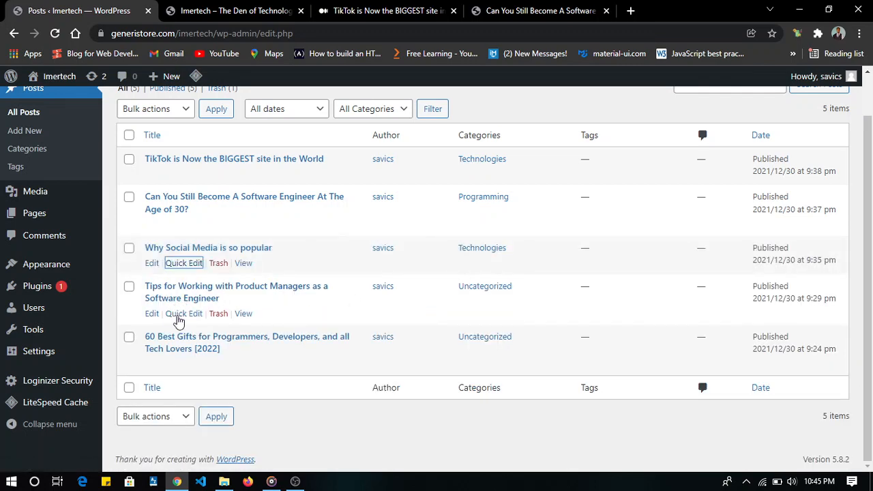
- Assign "Tips for Working with Product Managers as a Software Engineer" to the Technologies category instead of Uncategorized and save it
{"action": "left_click", "coordinate": [181, 314]}
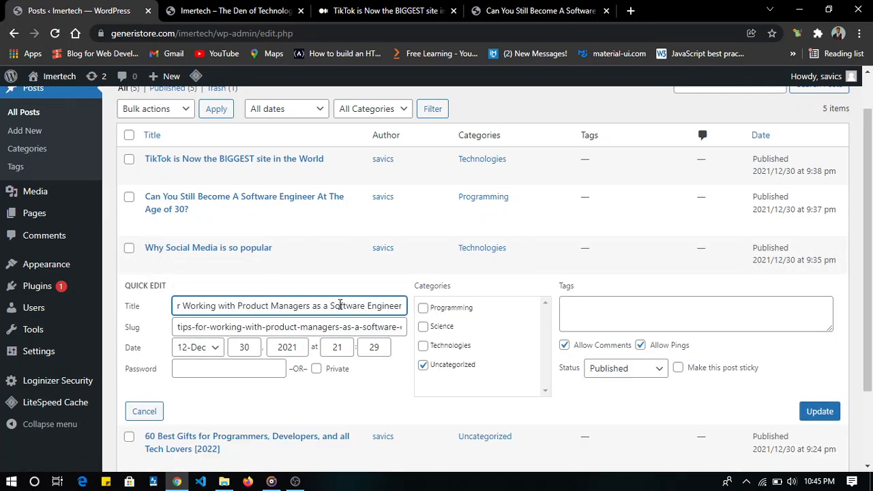
{"action": "left_click", "coordinate": [423, 346]}
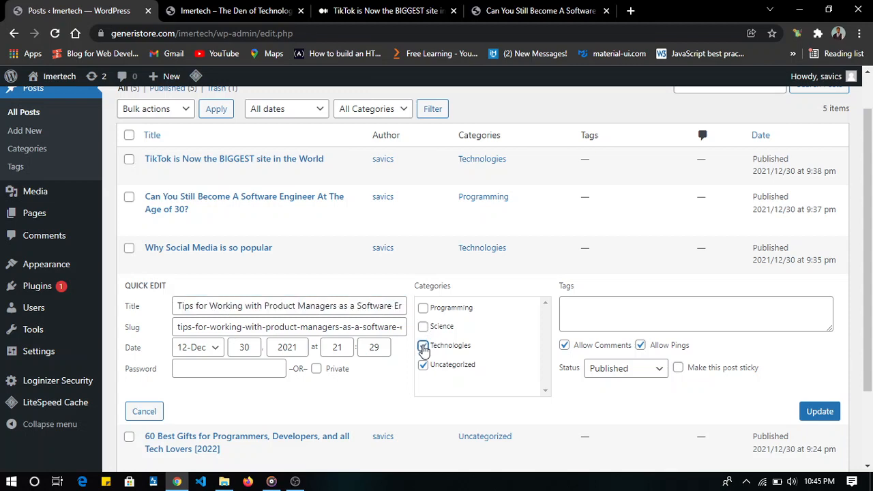
{"action": "left_click", "coordinate": [422, 365]}
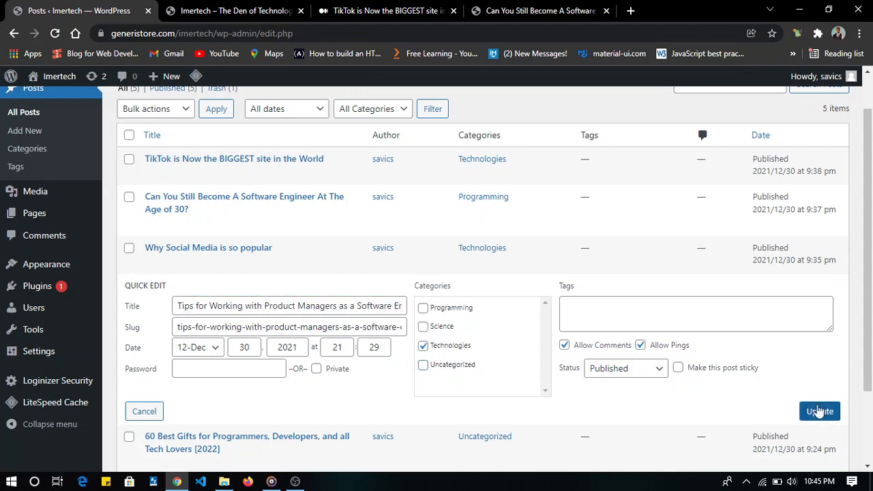
{"action": "left_click", "coordinate": [818, 411]}
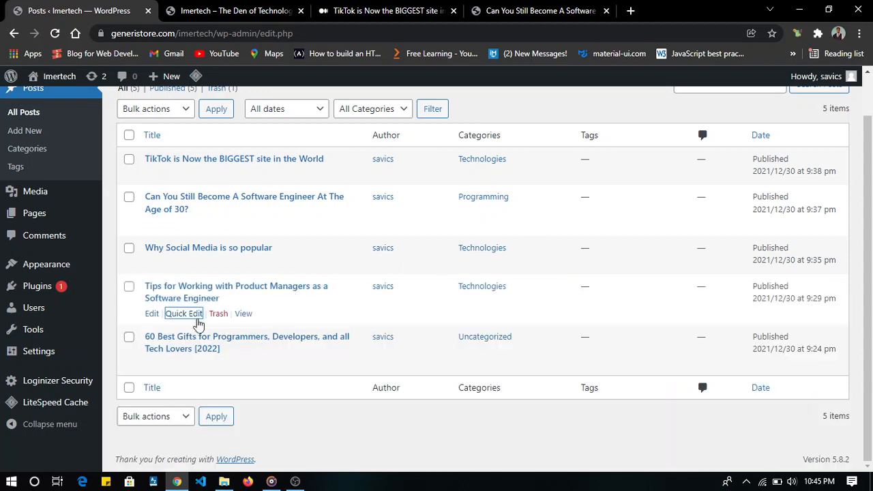
- Assign "60 Best Gifts for Programmers, Developers, and all Tech Lovers [2022]" to the Technologies category instead of Uncategorized and save it
{"action": "left_click", "coordinate": [175, 365]}
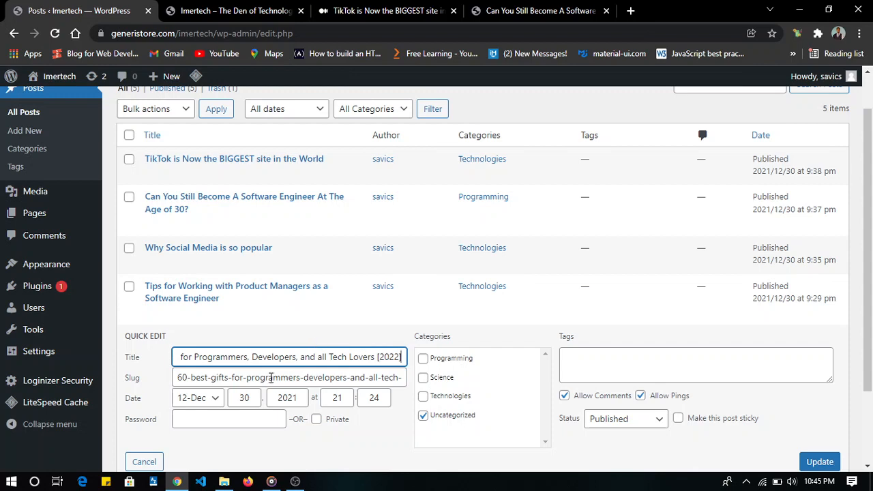
{"action": "left_click", "coordinate": [423, 397]}
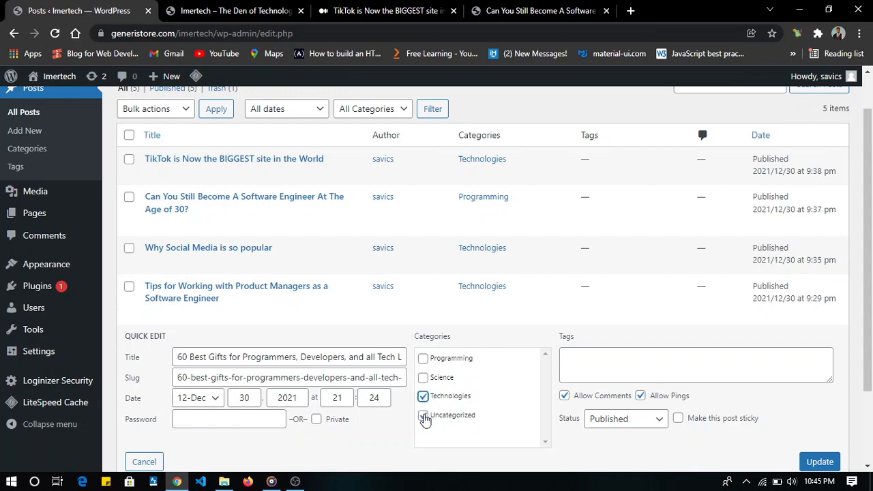
{"action": "left_click", "coordinate": [423, 415]}
{"action": "left_click", "coordinate": [820, 462]}
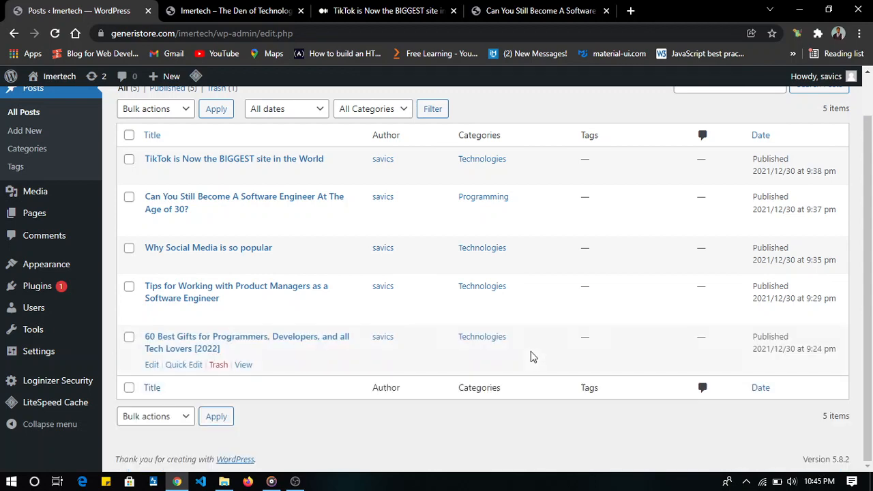
- Examine the category label on every post of the updated live home page
{"action": "left_click", "coordinate": [242, 11]}
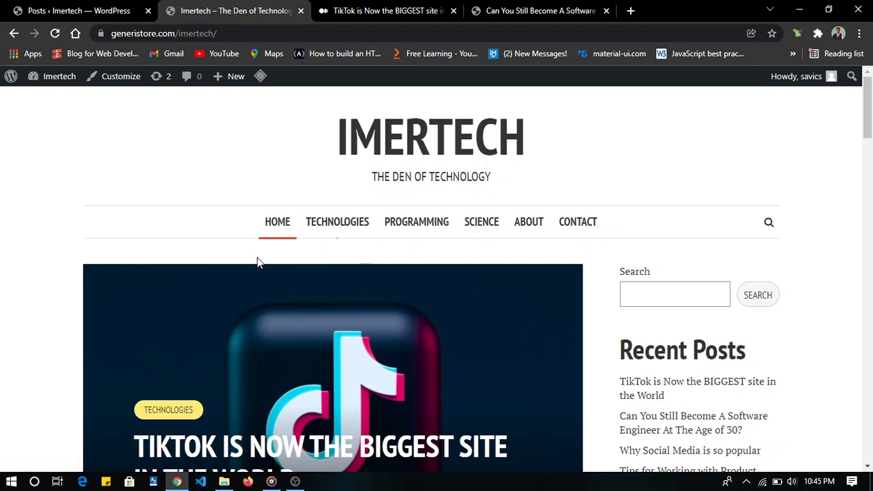
{"action": "scroll", "coordinate": [257, 257], "scroll_direction": "down", "scroll_amount": 4}
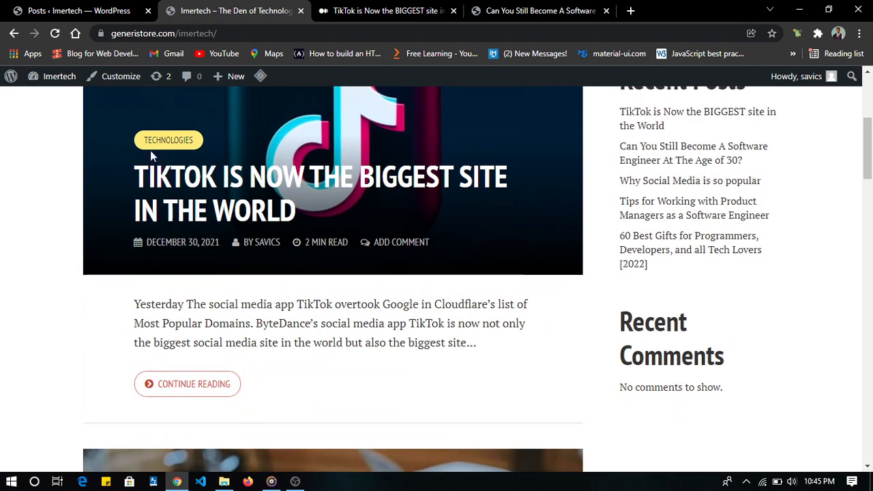
{"action": "scroll", "coordinate": [303, 245], "scroll_direction": "down", "scroll_amount": 4}
{"action": "scroll", "coordinate": [300, 242], "scroll_direction": "down", "scroll_amount": 2}
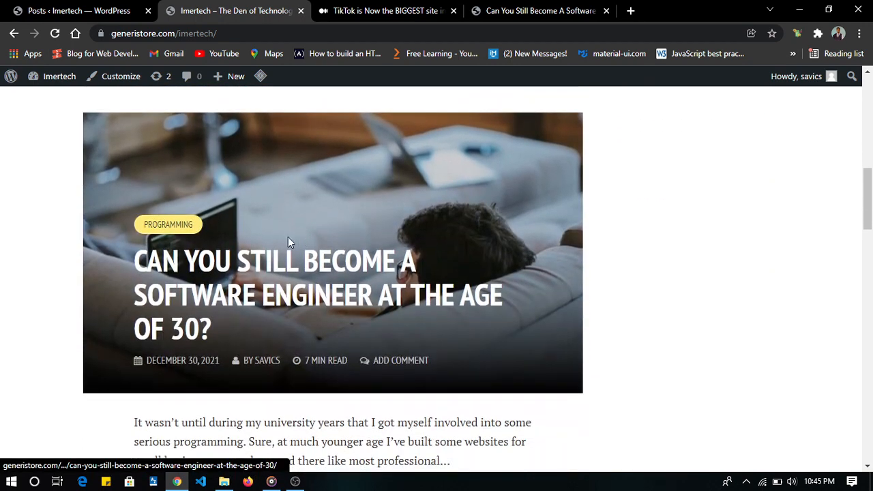
{"action": "scroll", "coordinate": [187, 230], "scroll_direction": "down", "scroll_amount": 4}
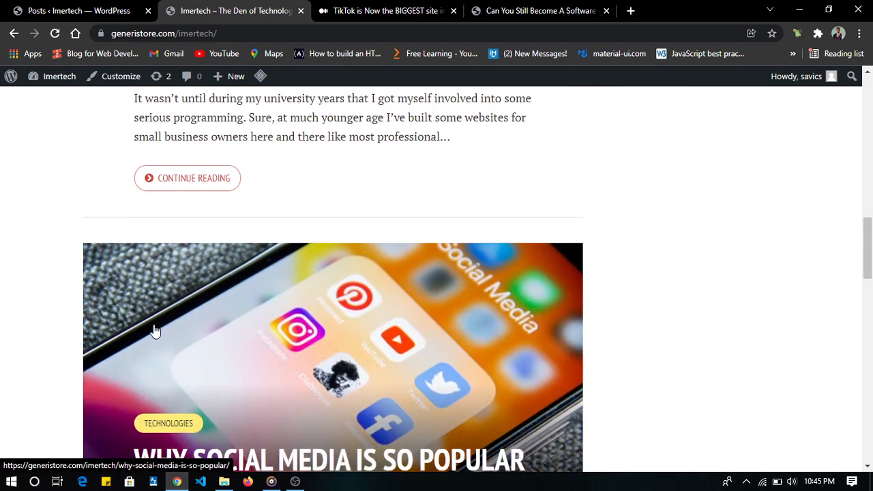
{"action": "scroll", "coordinate": [161, 287], "scroll_direction": "down", "scroll_amount": 3}
{"action": "scroll", "coordinate": [225, 222], "scroll_direction": "down", "scroll_amount": 5}
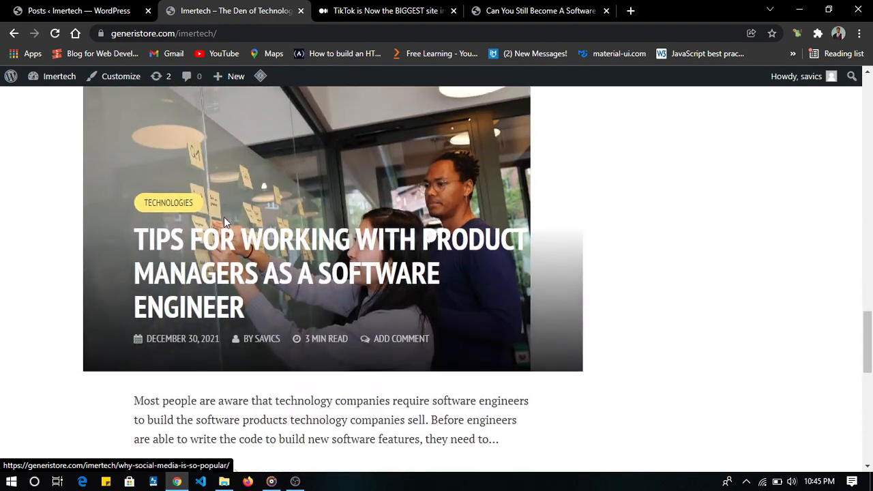
{"action": "scroll", "coordinate": [216, 199], "scroll_direction": "down", "scroll_amount": 5}
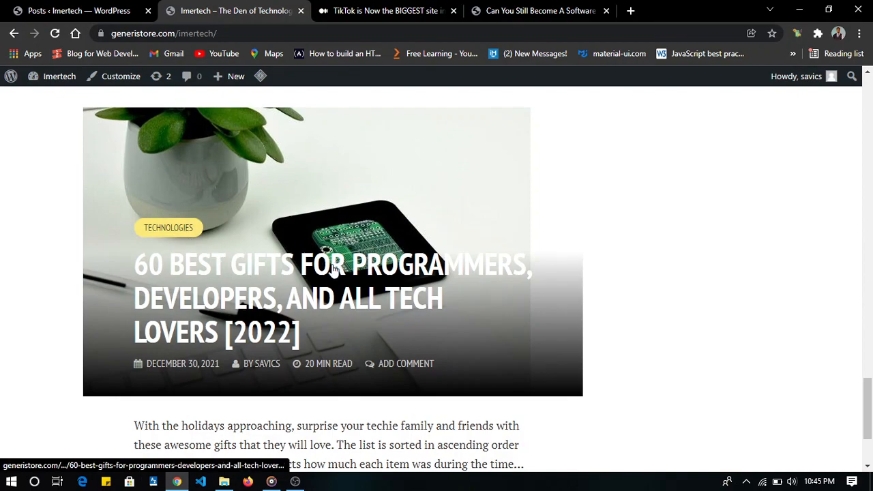
{"action": "scroll", "coordinate": [382, 268], "scroll_direction": "up", "scroll_amount": 20}
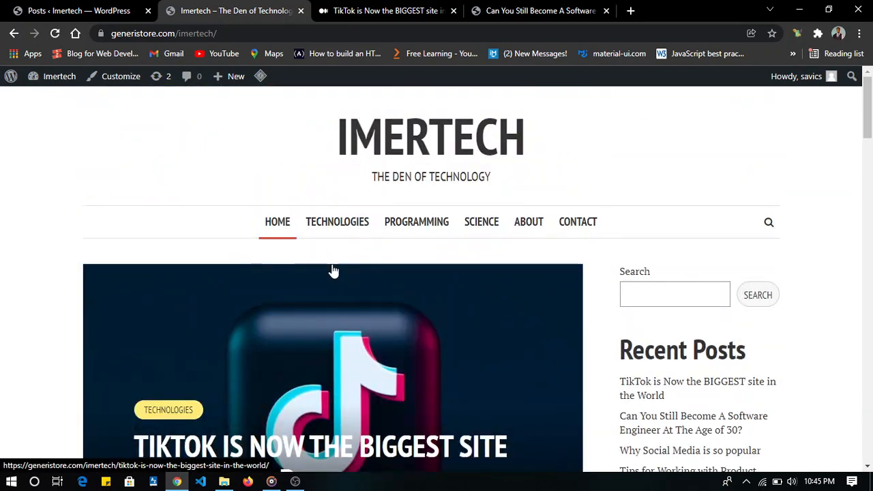
- View the Technologies category page on the live site and look through the posts it lists
{"action": "left_click", "coordinate": [349, 225]}
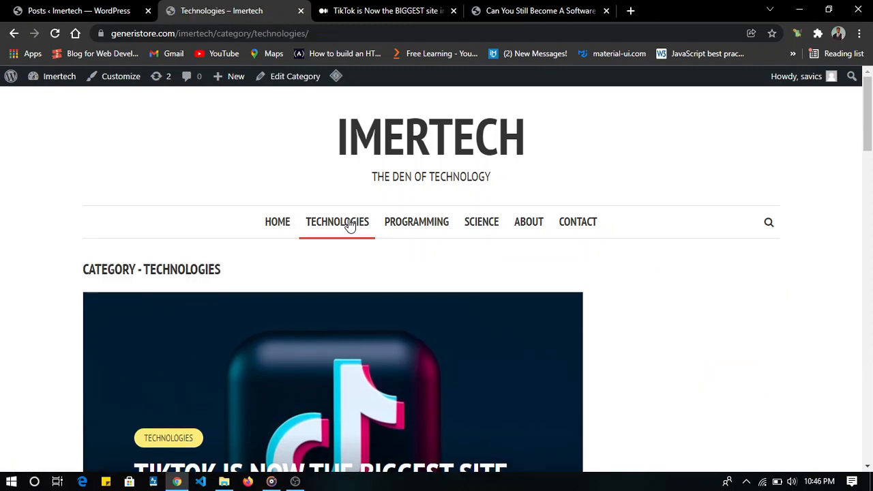
{"action": "scroll", "coordinate": [350, 225], "scroll_direction": "down", "scroll_amount": 5}
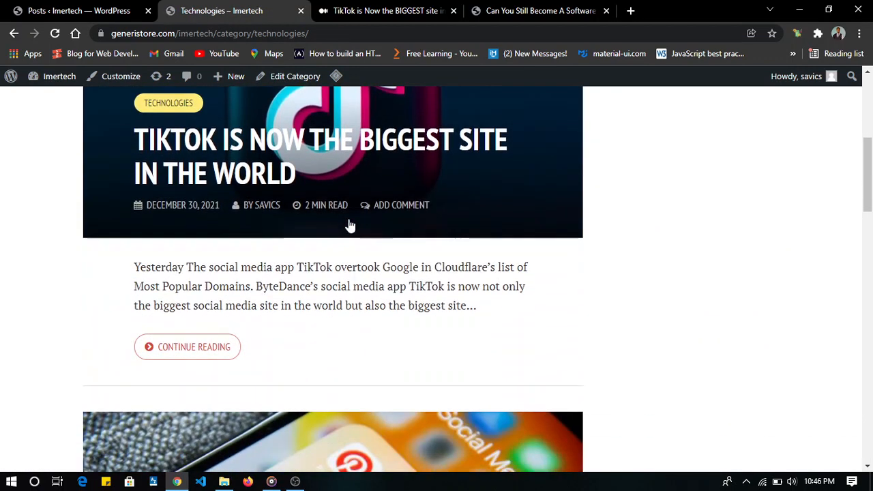
{"action": "scroll", "coordinate": [349, 225], "scroll_direction": "up", "scroll_amount": 3}
{"action": "scroll", "coordinate": [349, 225], "scroll_direction": "down", "scroll_amount": 2}
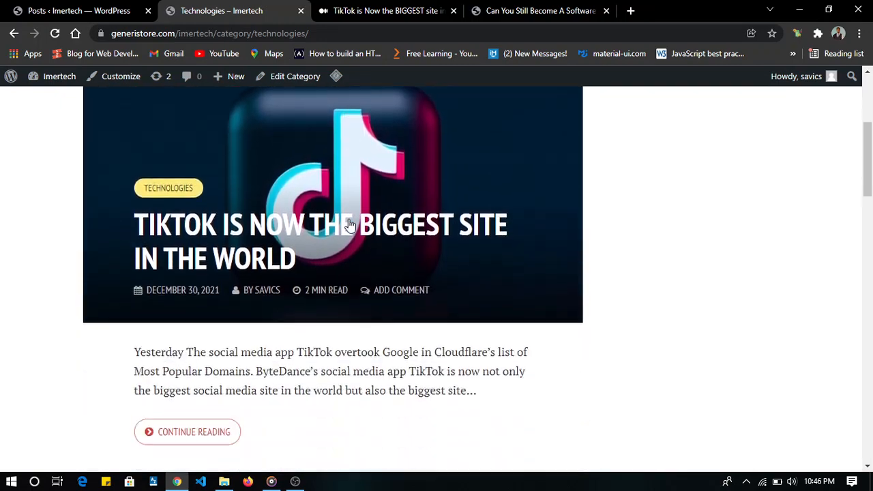
{"action": "scroll", "coordinate": [349, 225], "scroll_direction": "down", "scroll_amount": 3}
{"action": "scroll", "coordinate": [349, 225], "scroll_direction": "up", "scroll_amount": 5}
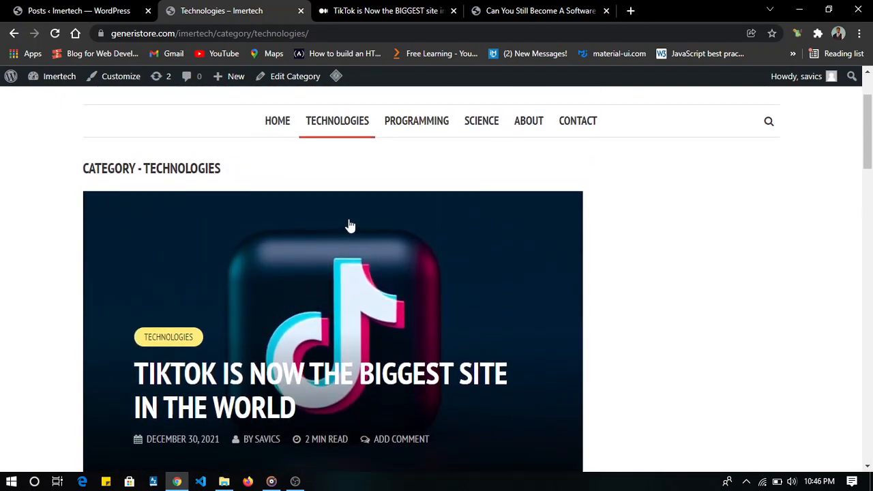
{"action": "scroll", "coordinate": [349, 225], "scroll_direction": "down", "scroll_amount": 15}
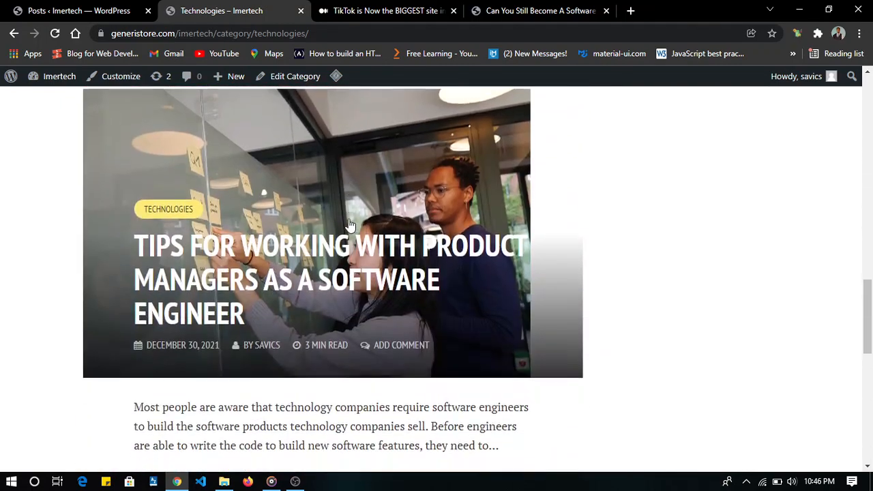
{"action": "scroll", "coordinate": [350, 225], "scroll_direction": "down", "scroll_amount": 2}
{"action": "scroll", "coordinate": [351, 225], "scroll_direction": "up", "scroll_amount": 15}
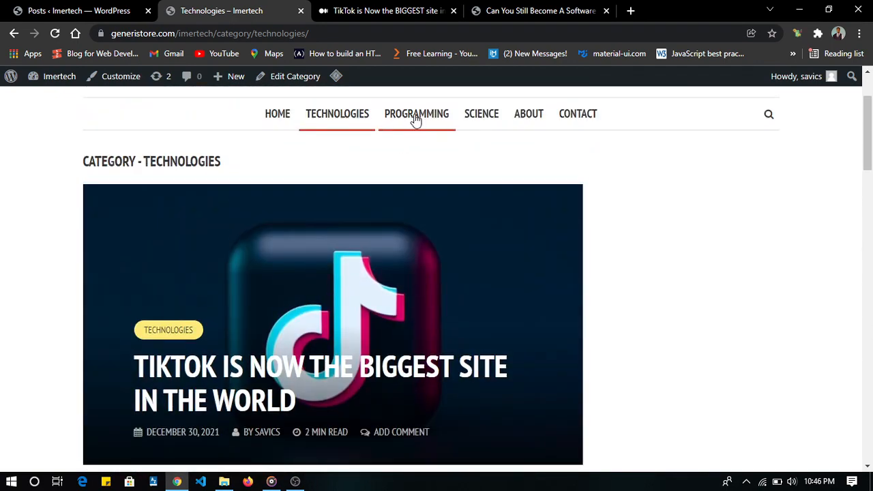
- View the Programming and Science category pages on the live site and check the posts they list
{"action": "left_click", "coordinate": [416, 118]}
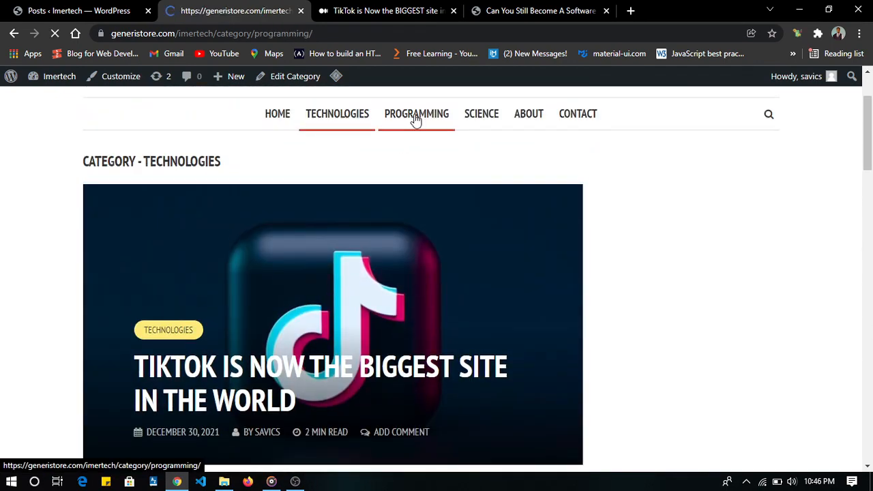
{"action": "scroll", "coordinate": [364, 284], "scroll_direction": "down", "scroll_amount": 5}
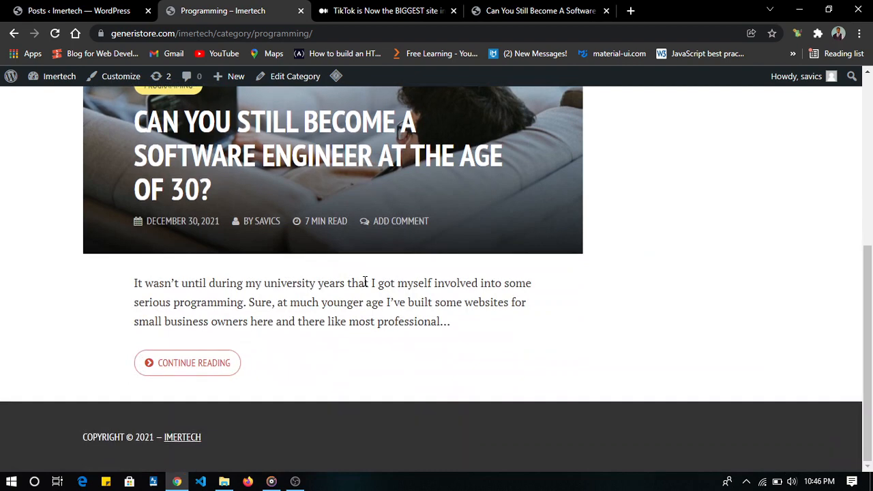
{"action": "scroll", "coordinate": [365, 281], "scroll_direction": "up", "scroll_amount": 5}
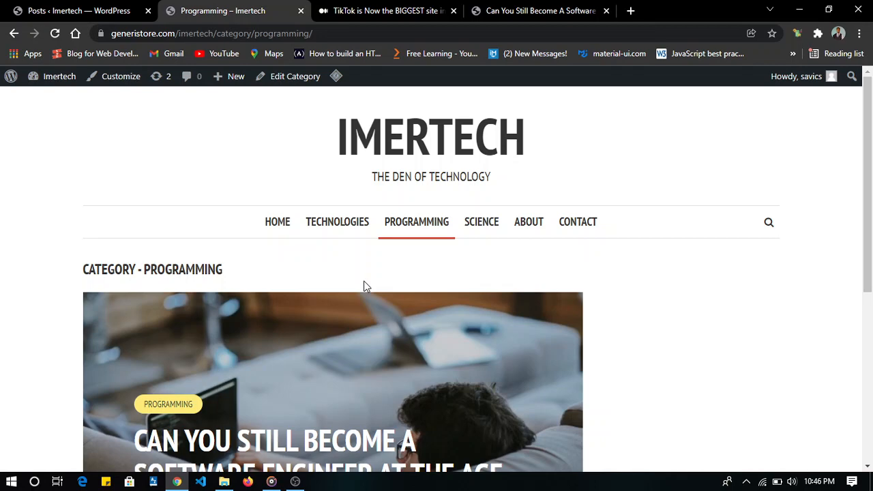
{"action": "left_click", "coordinate": [477, 235]}
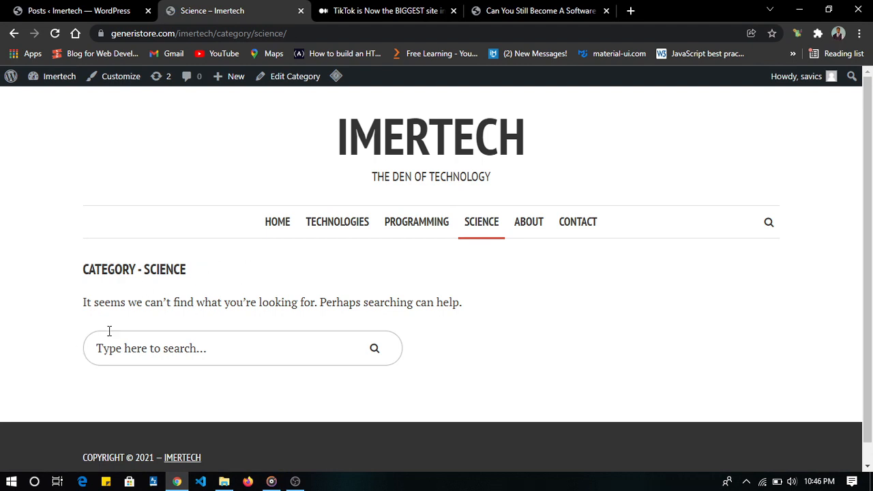
- Open the live site's About page for editing and place the text cursor in its content body
{"action": "left_click", "coordinate": [536, 231]}
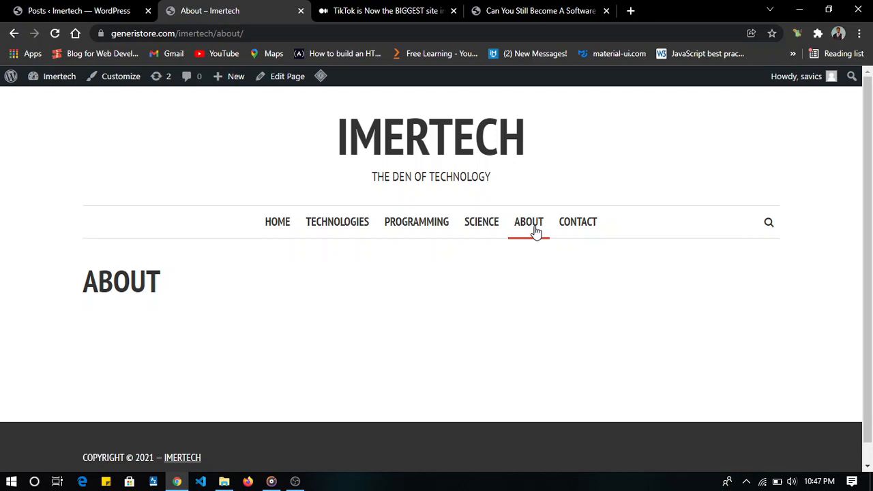
{"action": "left_click", "coordinate": [282, 79]}
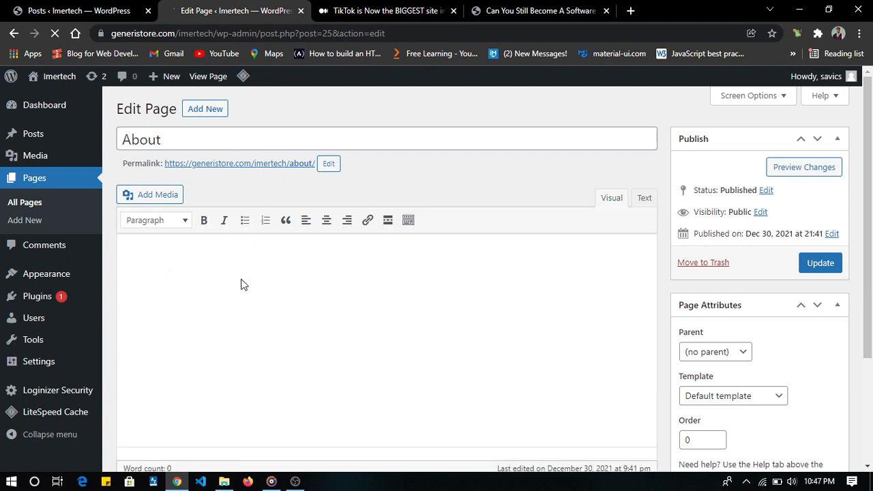
{"action": "left_click", "coordinate": [195, 274]}
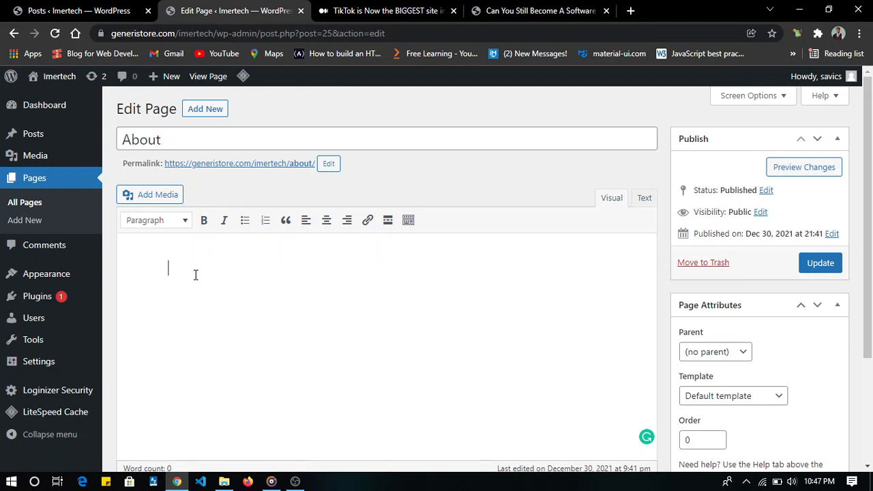
- Look through the live About page's text and image down to the footer, and open the Contact page
{"action": "key", "text": "alt"}
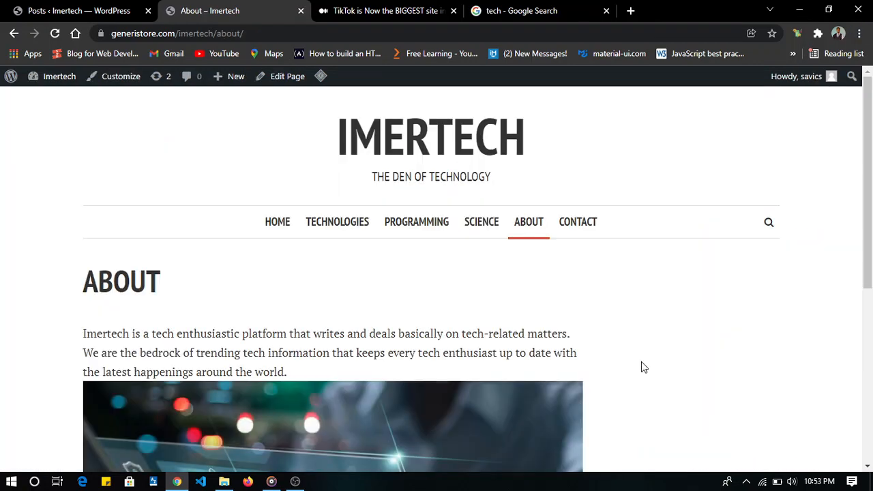
{"action": "scroll", "coordinate": [258, 360], "scroll_direction": "down", "scroll_amount": 2}
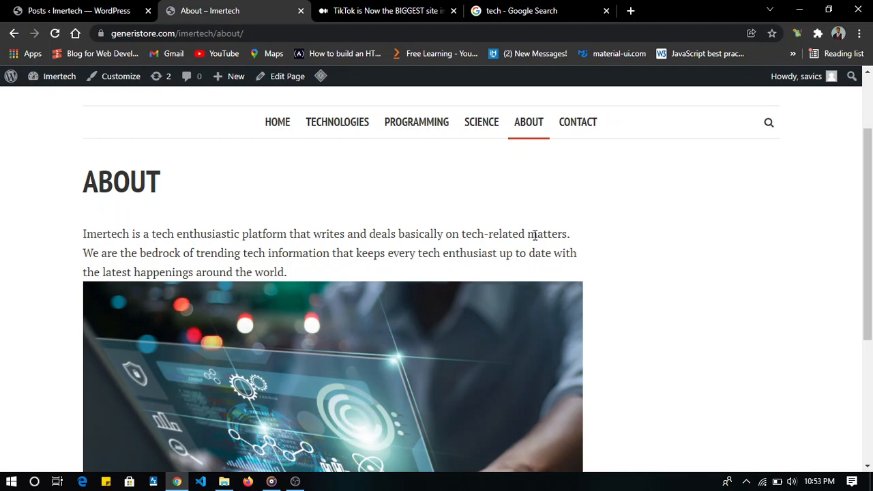
{"action": "scroll", "coordinate": [535, 234], "scroll_direction": "down", "scroll_amount": 4}
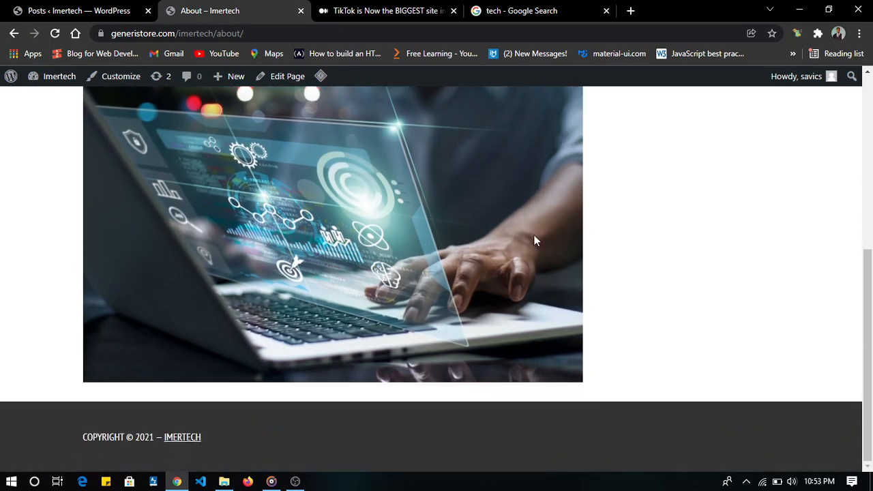
{"action": "scroll", "coordinate": [534, 238], "scroll_direction": "up", "scroll_amount": 3}
{"action": "scroll", "coordinate": [533, 240], "scroll_direction": "up", "scroll_amount": 1}
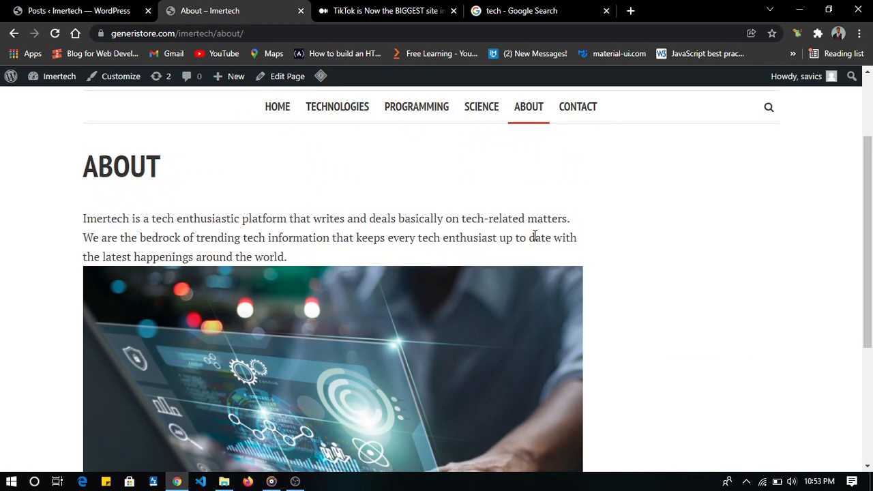
{"action": "left_click", "coordinate": [575, 116]}
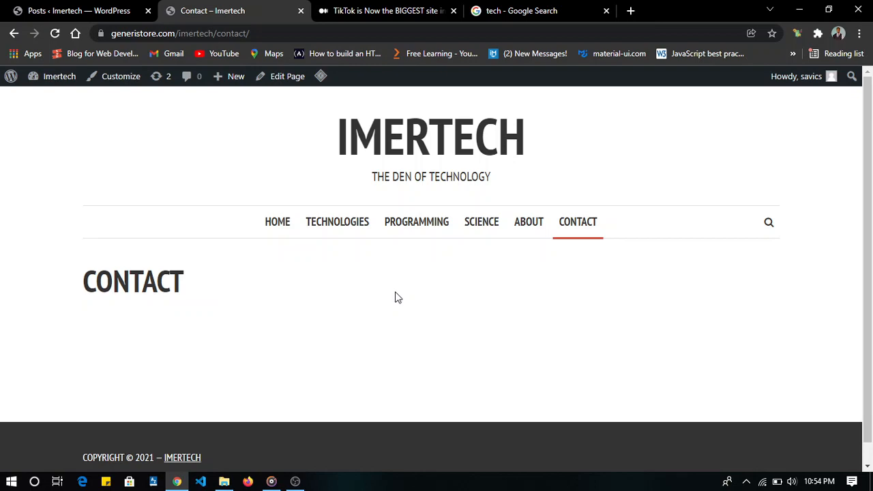
- Return to the Imertech admin dashboard and open the page for adding new plugins
{"action": "left_click", "coordinate": [75, 14]}
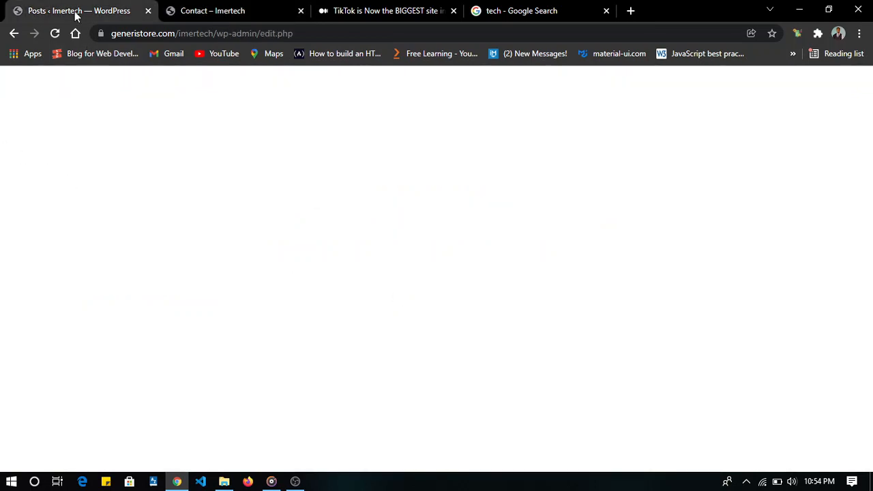
{"action": "mouse_move", "coordinate": [45, 293]}
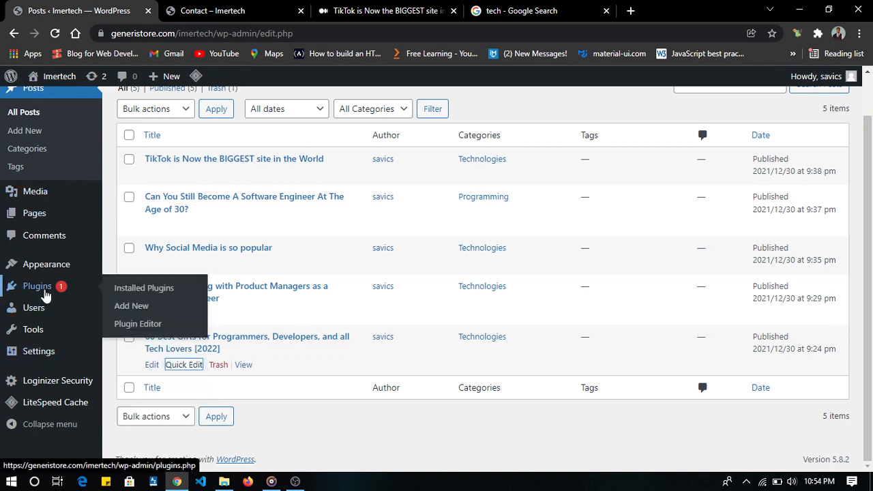
{"action": "left_click", "coordinate": [143, 311]}
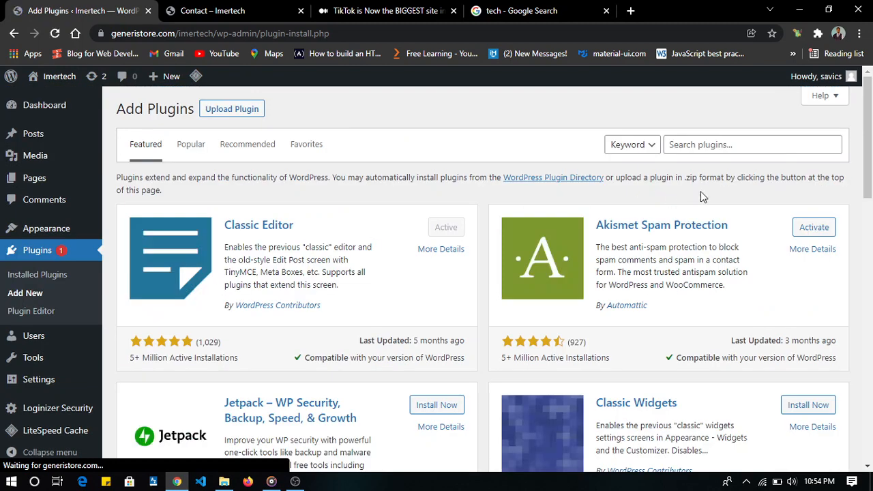
- Search the plugin directory for "contact form 7", and install and activate the Contact Form 7 plugin
{"action": "left_click", "coordinate": [708, 144]}
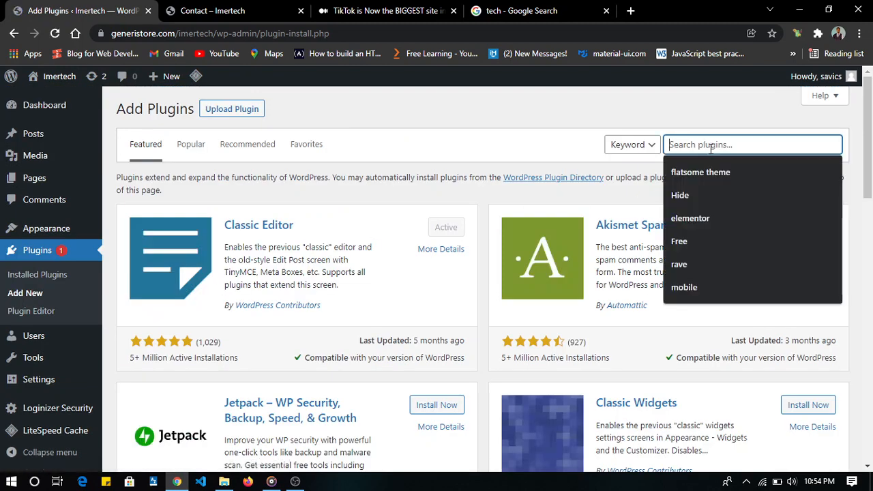
{"action": "type", "text": "contct"}
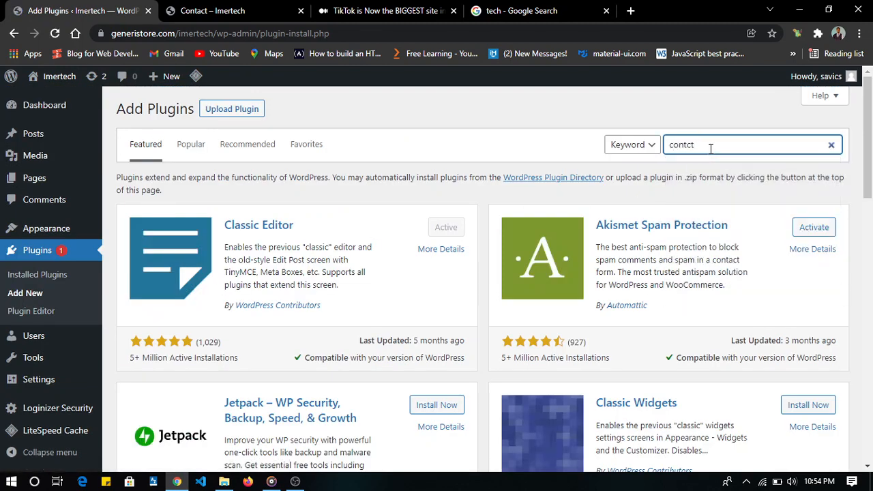
{"action": "key", "text": "BackSpace"}
{"action": "key", "text": "BackSpace"}
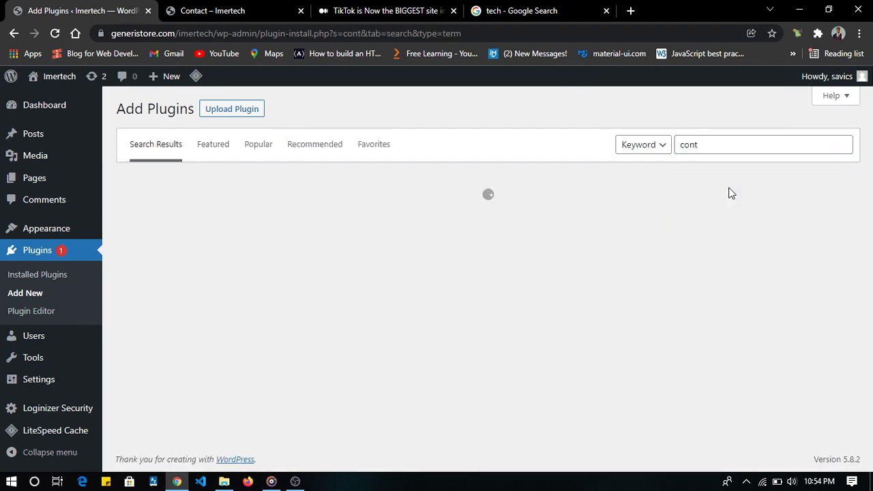
{"action": "left_click", "coordinate": [707, 146]}
{"action": "type", "text": "act "}
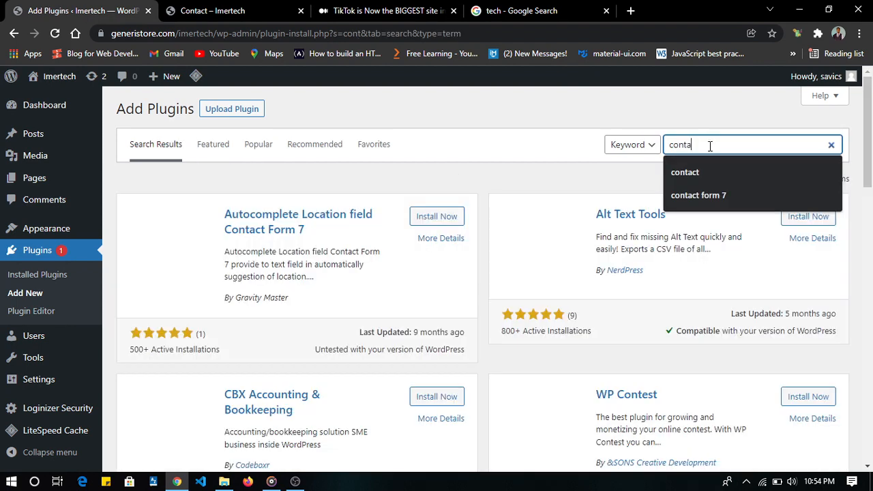
{"action": "type", "text": "form"}
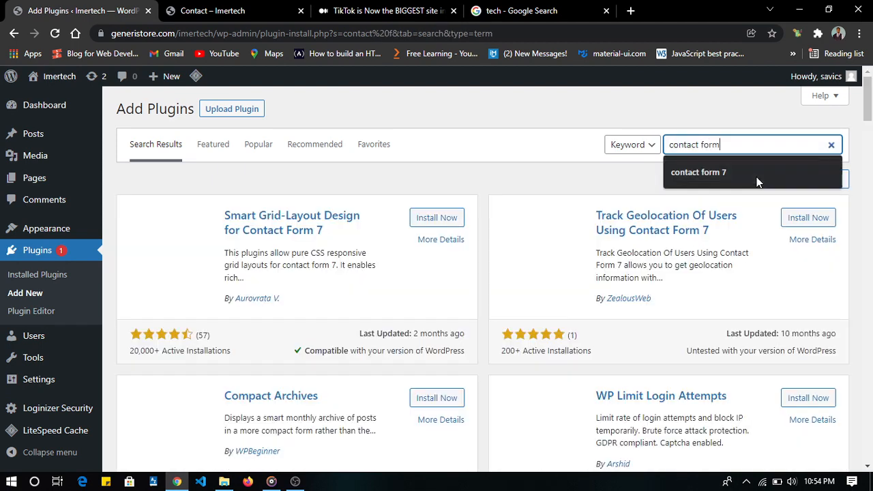
{"action": "left_click", "coordinate": [757, 174]}
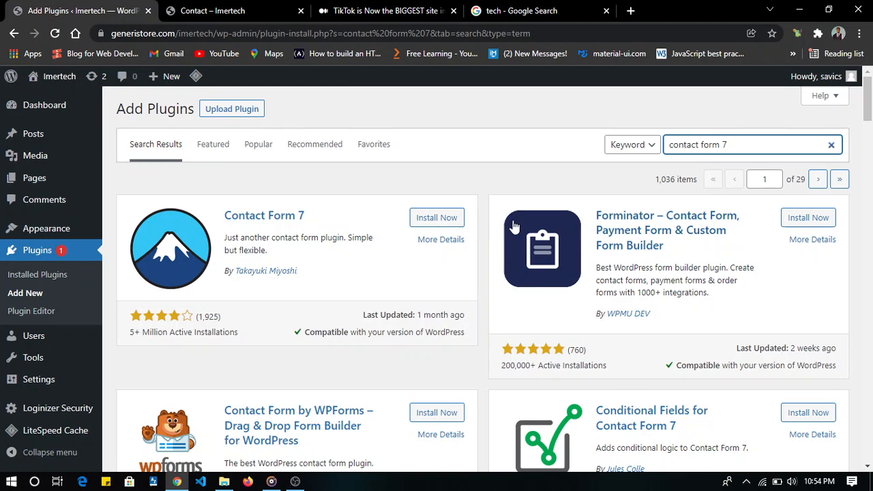
{"action": "left_click", "coordinate": [425, 222]}
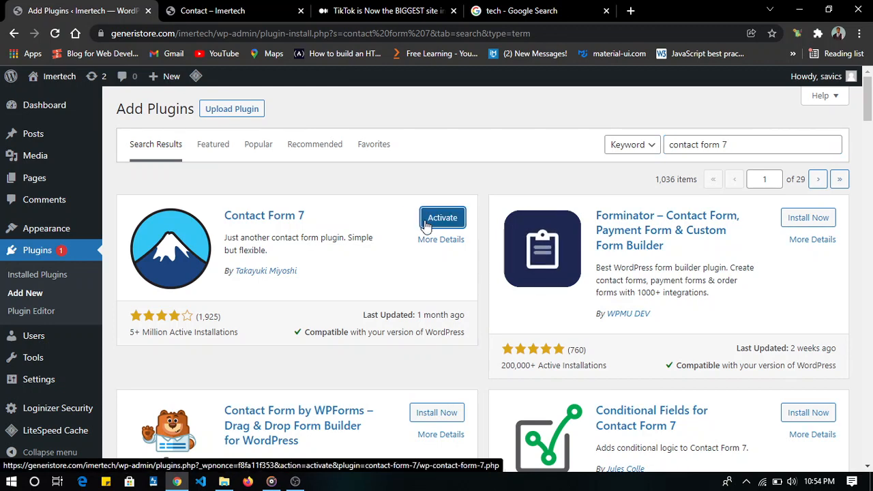
{"action": "left_click", "coordinate": [434, 224]}
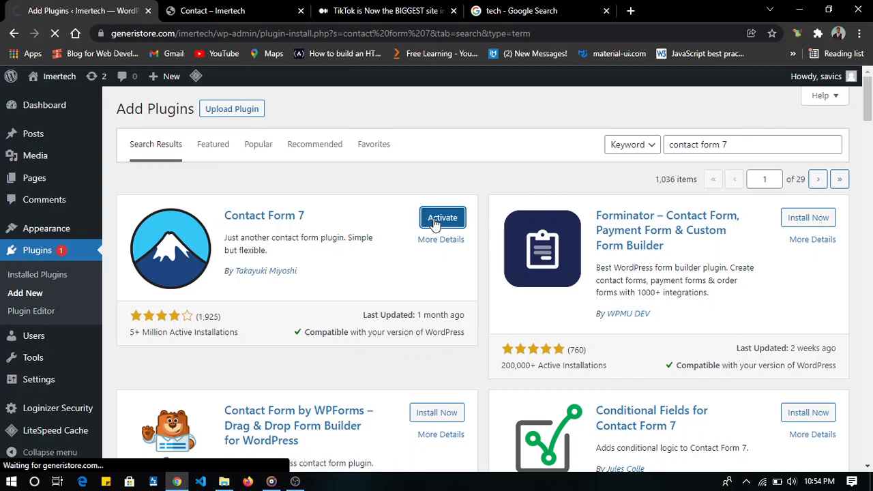
- Open the live site's Contact page for editing
{"action": "left_click", "coordinate": [234, 7]}
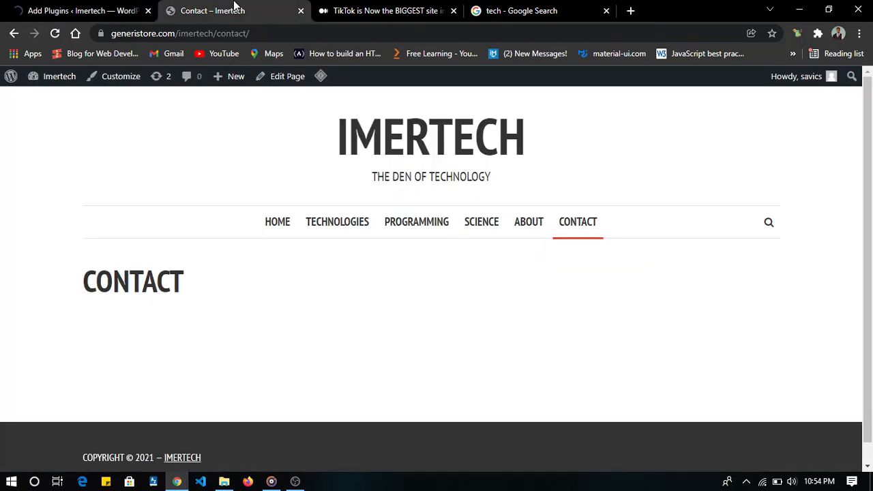
{"action": "left_click", "coordinate": [287, 76]}
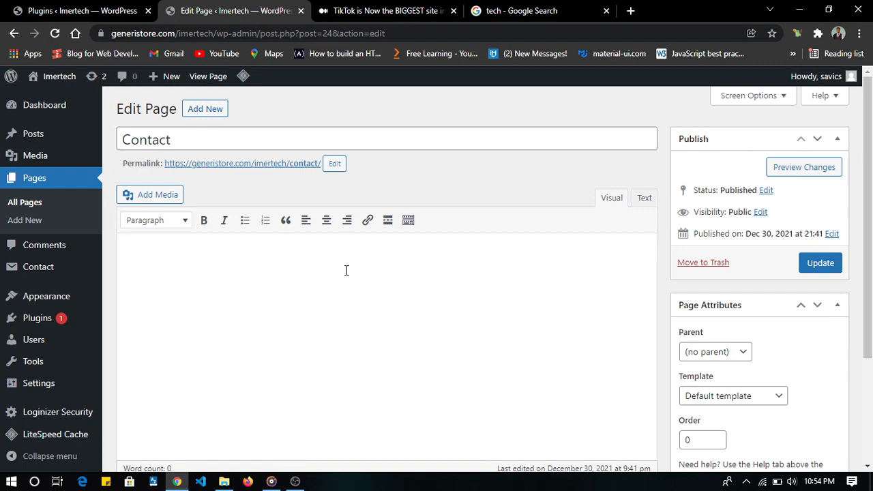
- Check the Contact Form 7 entry among the installed plugins and open the plugin's list of contact forms
{"action": "left_click", "coordinate": [133, 11]}
{"action": "scroll", "coordinate": [253, 286], "scroll_direction": "down", "scroll_amount": 3}
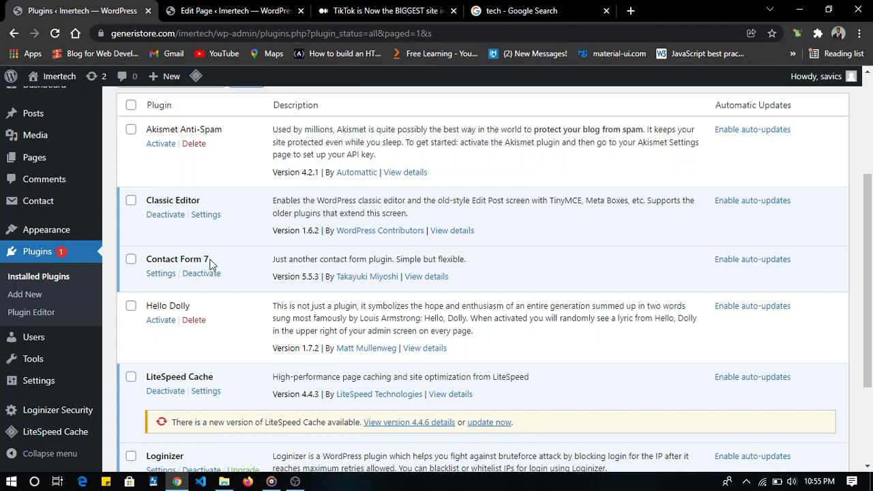
{"action": "scroll", "coordinate": [40, 179], "scroll_direction": "up", "scroll_amount": 2}
{"action": "scroll", "coordinate": [45, 191], "scroll_direction": "down", "scroll_amount": 1}
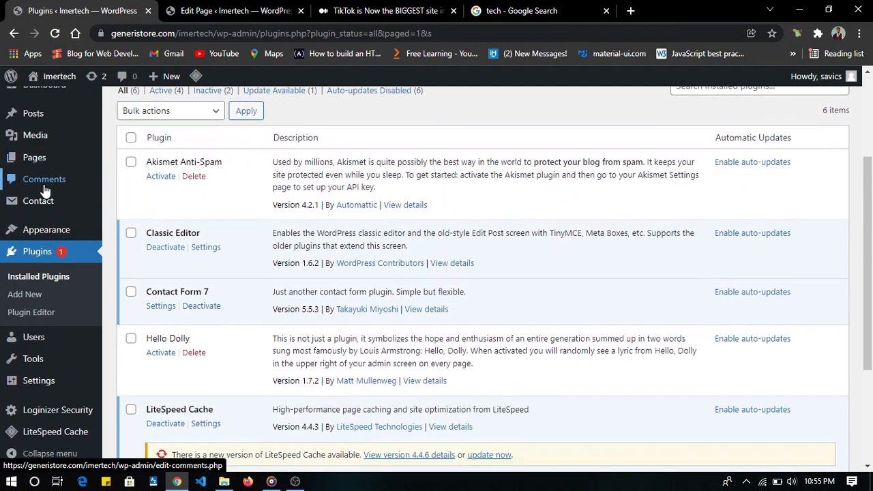
{"action": "mouse_move", "coordinate": [29, 205]}
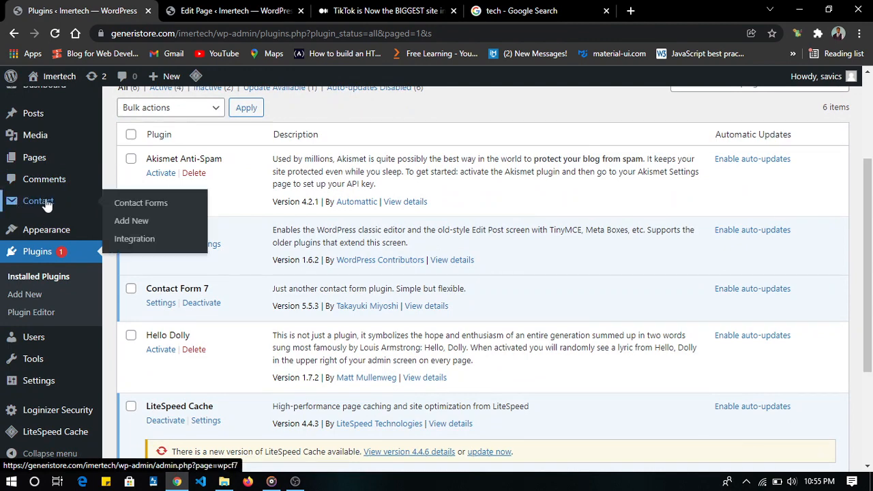
{"action": "left_click", "coordinate": [46, 203]}
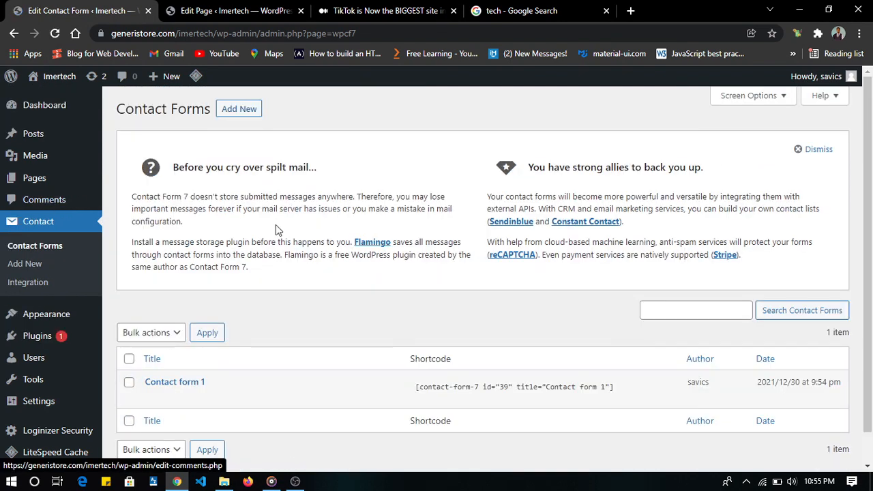
- Copy the whole shortcode of Contact form 1 from the contact forms list
{"action": "scroll", "coordinate": [277, 230], "scroll_direction": "down", "scroll_amount": 1}
{"action": "left_click", "coordinate": [525, 355]}
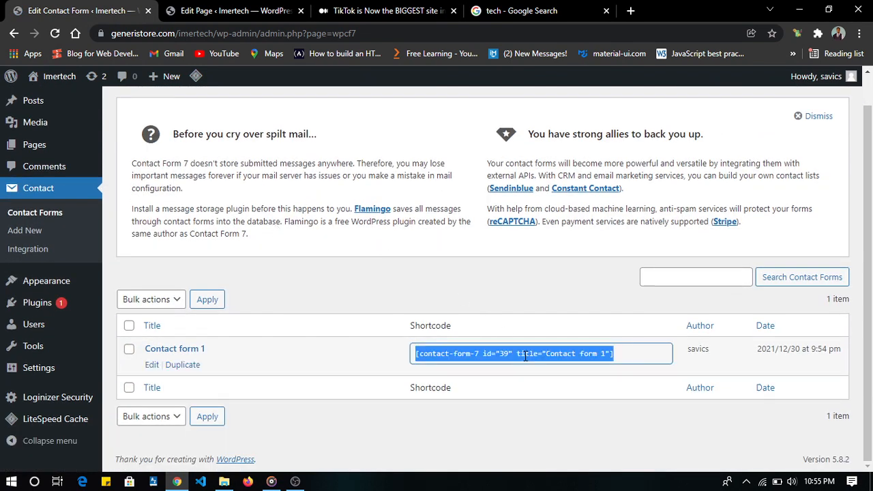
{"action": "left_click", "coordinate": [614, 353]}
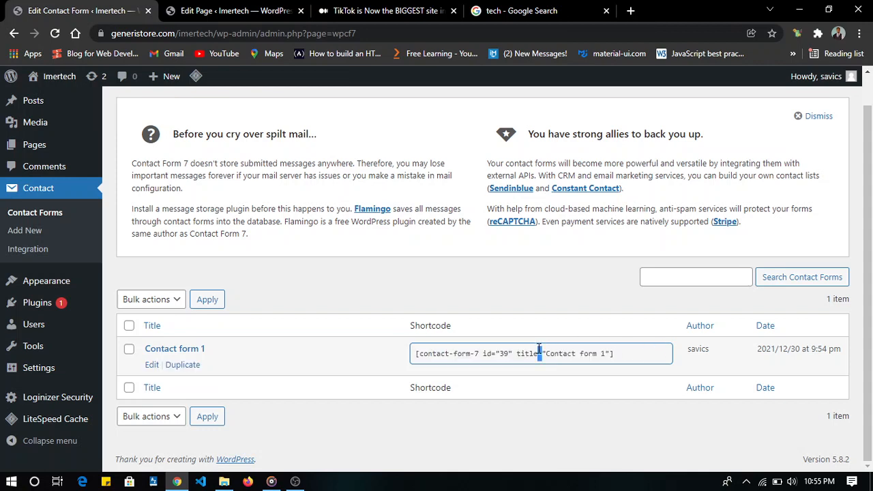
{"action": "left_click", "coordinate": [497, 307]}
{"action": "left_click", "coordinate": [497, 345]}
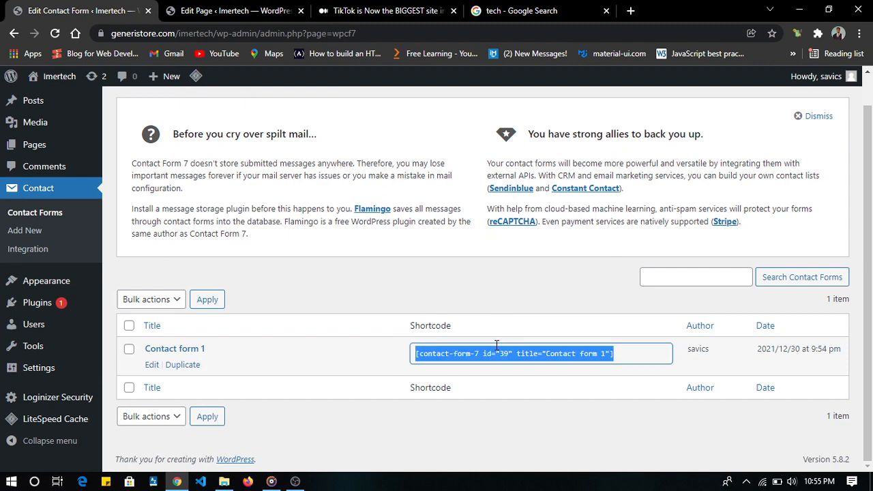
{"action": "right_click", "coordinate": [505, 358]}
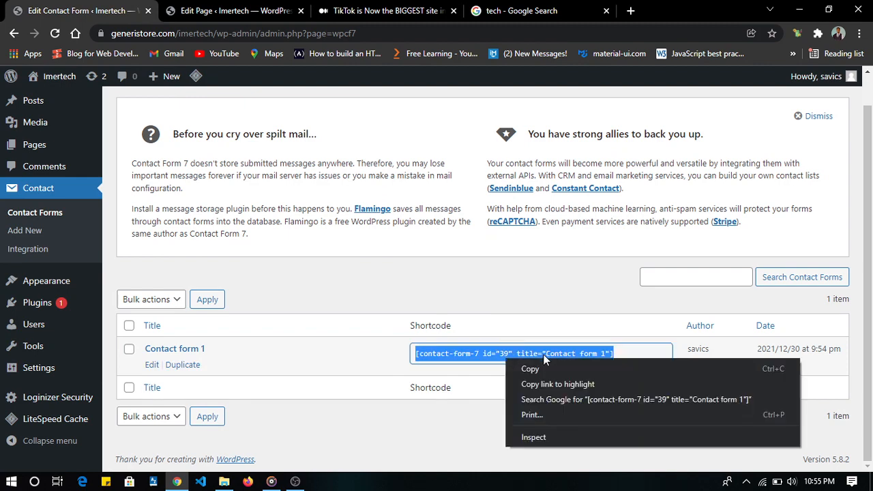
{"action": "left_click", "coordinate": [545, 368]}
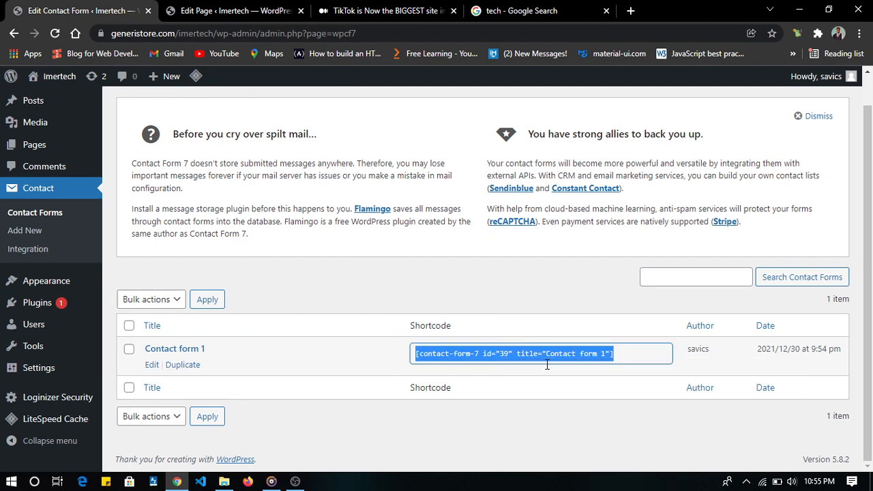
- Paste the shortcode [contact-form-7 id="39" title="Contact form 1"] into the Contact page's content and update the page
{"action": "left_click", "coordinate": [219, 9]}
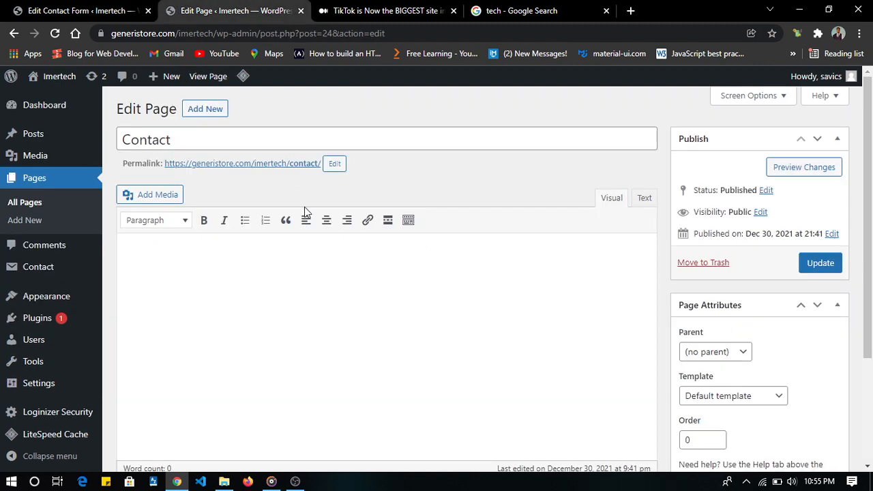
{"action": "left_click", "coordinate": [307, 317]}
{"action": "key", "text": "ctrl+v"}
{"action": "left_click", "coordinate": [815, 265]}
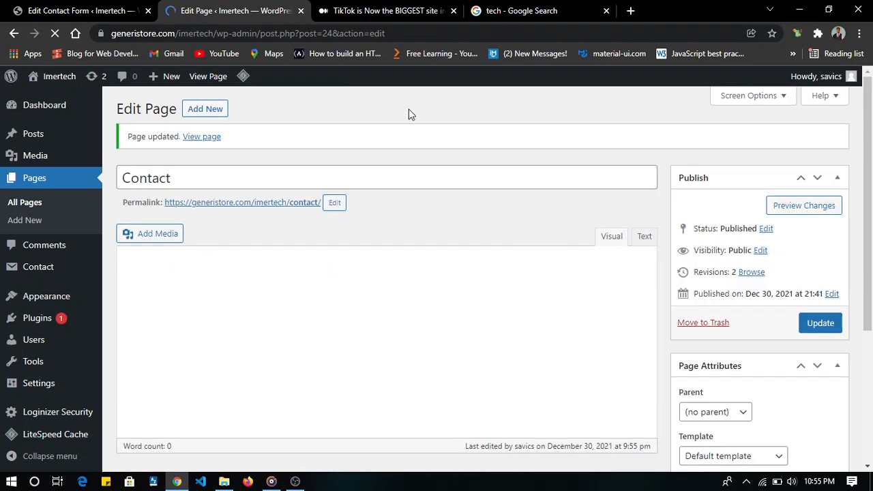
- View the updated Contact page on the live site and examine the contact form's fields
{"action": "left_click", "coordinate": [192, 138]}
{"action": "scroll", "coordinate": [259, 218], "scroll_direction": "down", "scroll_amount": 5}
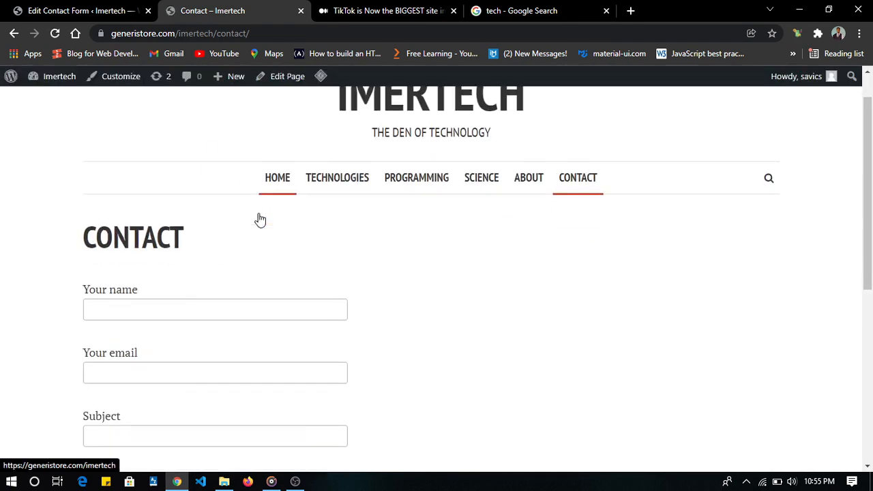
{"action": "scroll", "coordinate": [259, 218], "scroll_direction": "up", "scroll_amount": 5}
{"action": "scroll", "coordinate": [259, 218], "scroll_direction": "down", "scroll_amount": 2}
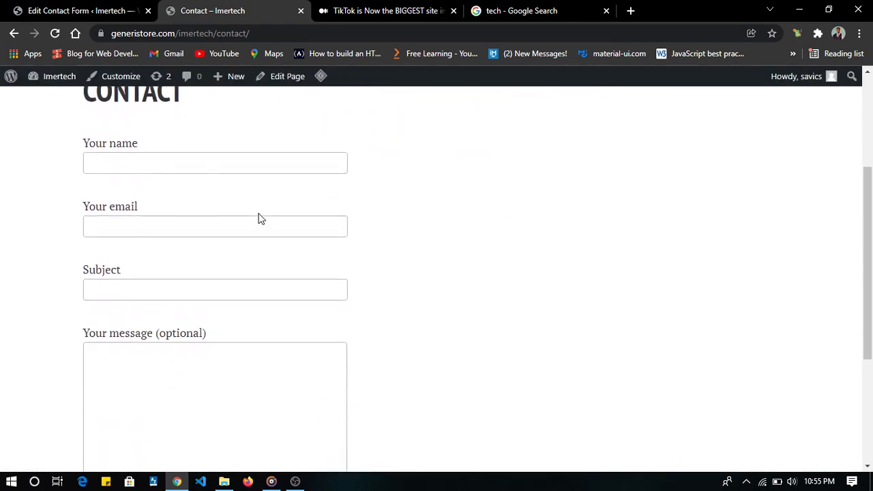
{"action": "scroll", "coordinate": [259, 213], "scroll_direction": "up", "scroll_amount": 1}
{"action": "scroll", "coordinate": [260, 214], "scroll_direction": "down", "scroll_amount": 1}
{"action": "scroll", "coordinate": [259, 213], "scroll_direction": "up", "scroll_amount": 1}
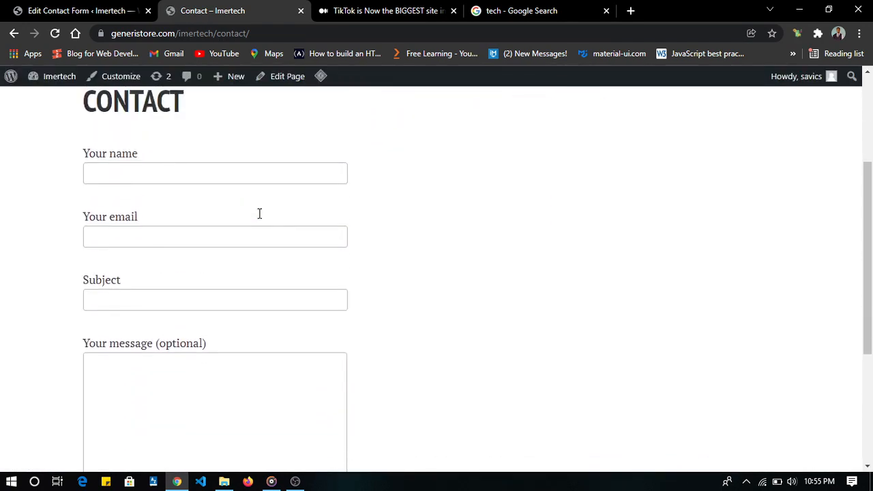
- Fill in the sender's name and email on the contact form using the saved autofill entry
{"action": "left_click", "coordinate": [220, 194]}
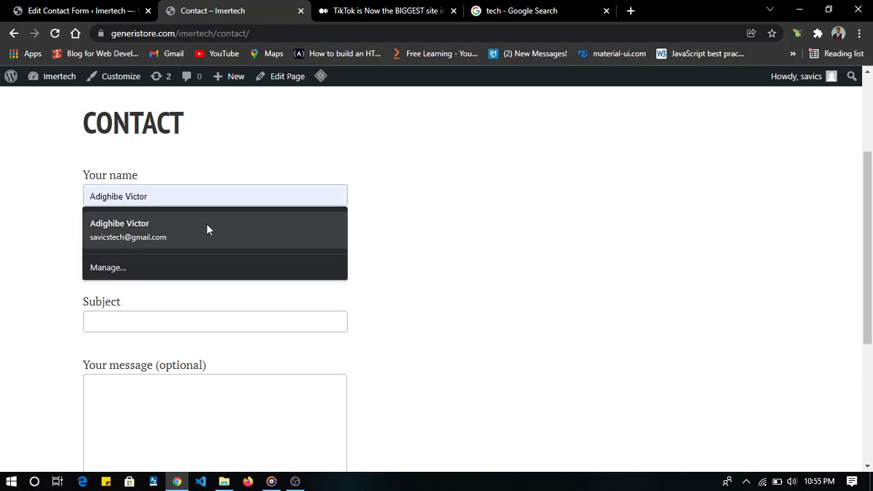
{"action": "left_click", "coordinate": [207, 228]}
{"action": "scroll", "coordinate": [225, 236], "scroll_direction": "down", "scroll_amount": 1}
- Enter "I would love to get more updates on tech matters" as the contact form's subject
{"action": "left_click", "coordinate": [222, 233]}
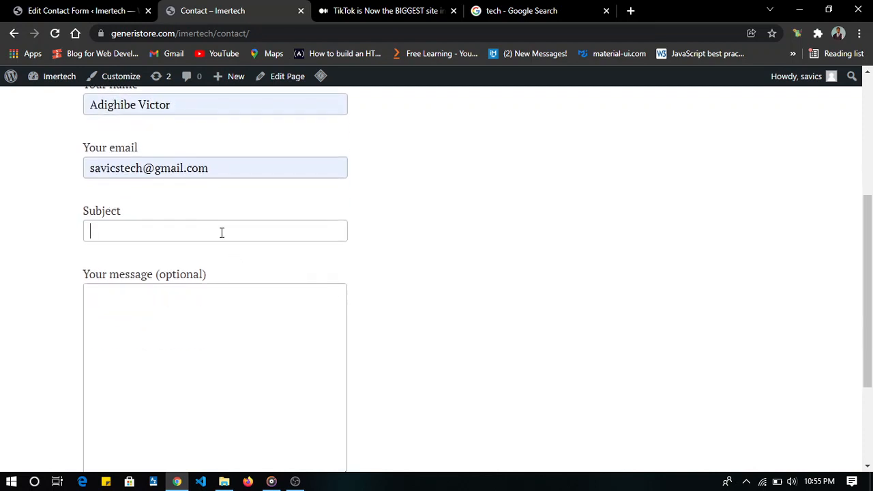
{"action": "type", "text": "I would love to get m"}
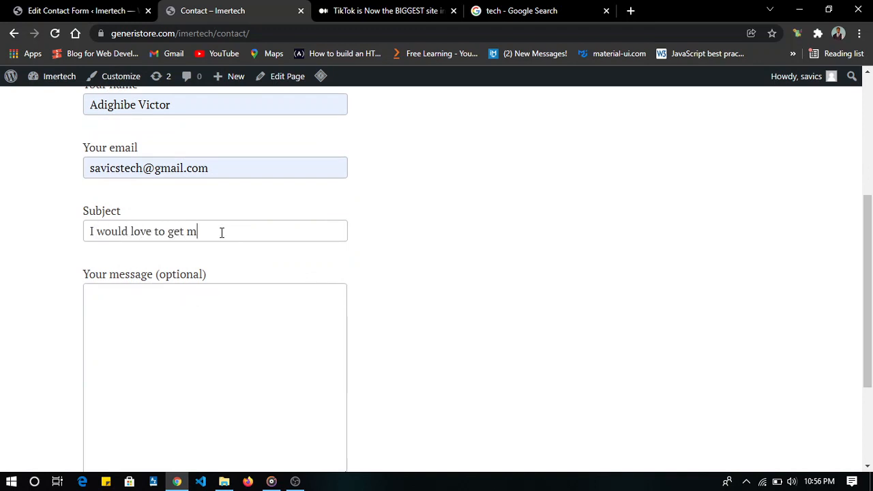
{"action": "type", "text": "ore updated"}
{"action": "key", "text": "BackSpace"}
{"action": "key", "text": "BackSpace"}
{"action": "key", "text": "BackSpace"}
{"action": "type", "text": "ted"}
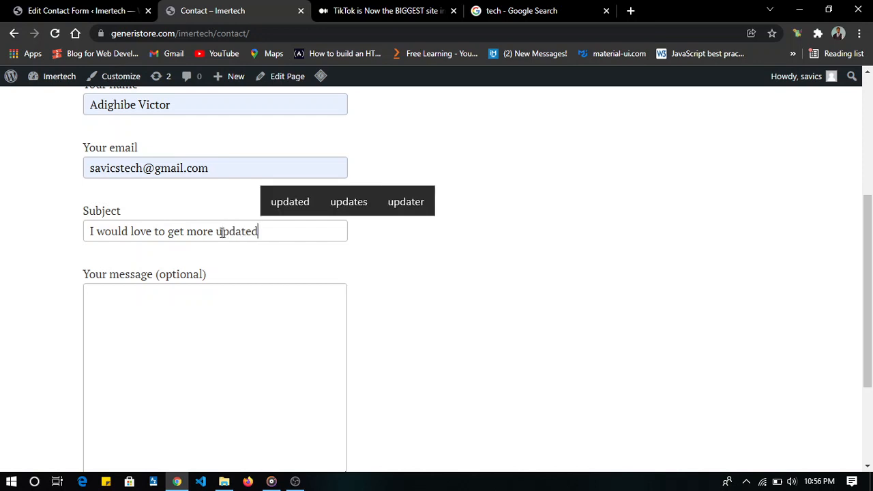
{"action": "key", "text": "BackSpace"}
{"action": "type", "text": "s on tech matte"}
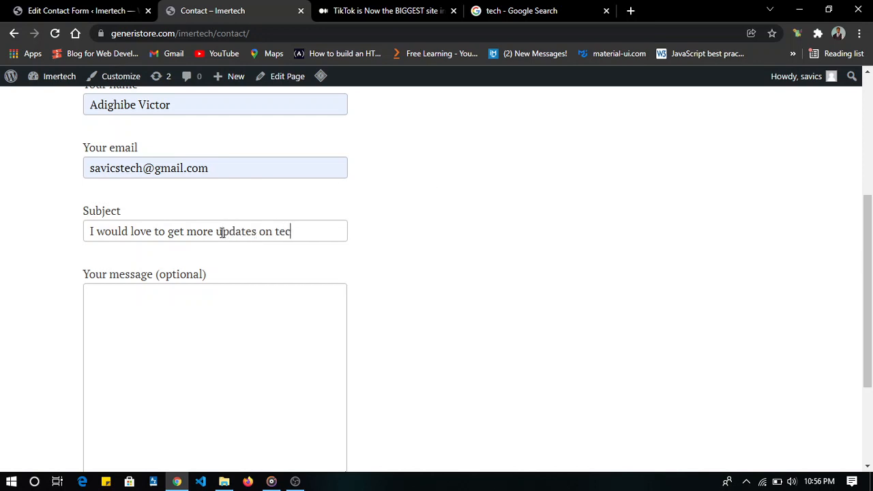
{"action": "type", "text": "rs"}
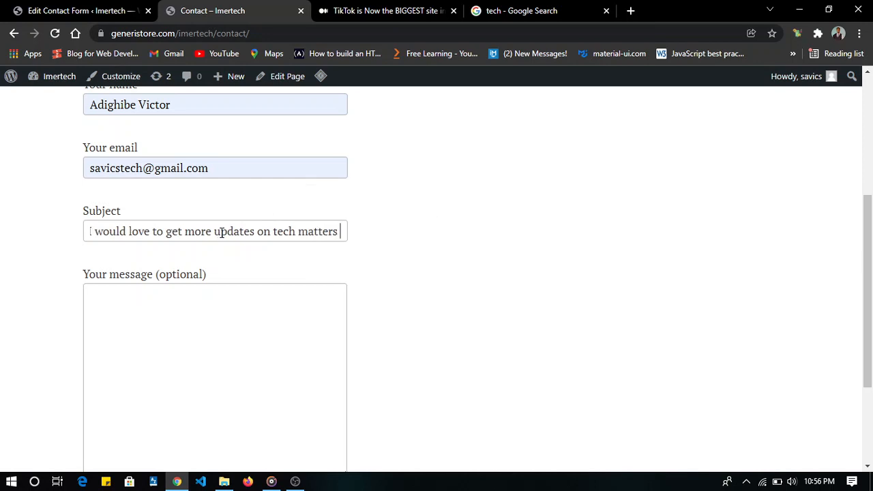
{"action": "left_click", "coordinate": [273, 315]}
{"action": "type", "text": "sk"}
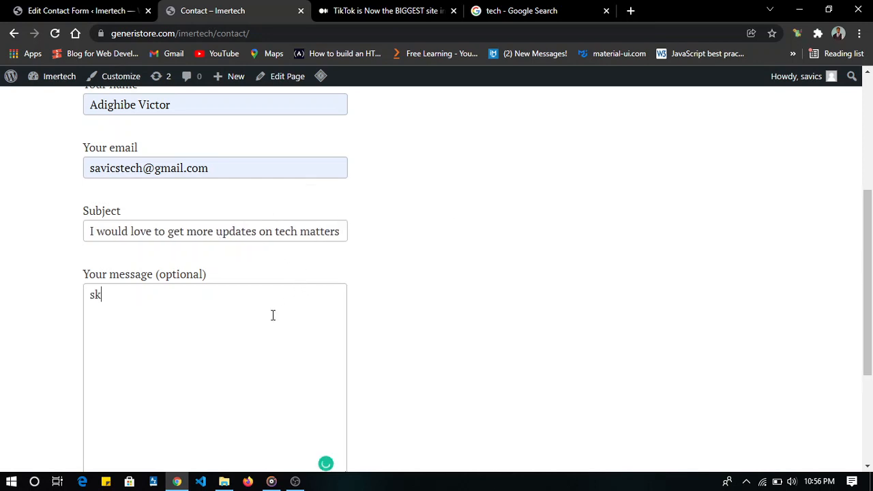
{"action": "type", "text": "hdksnkslsnoidhcvmcn oxc vpcvocvlcv"}
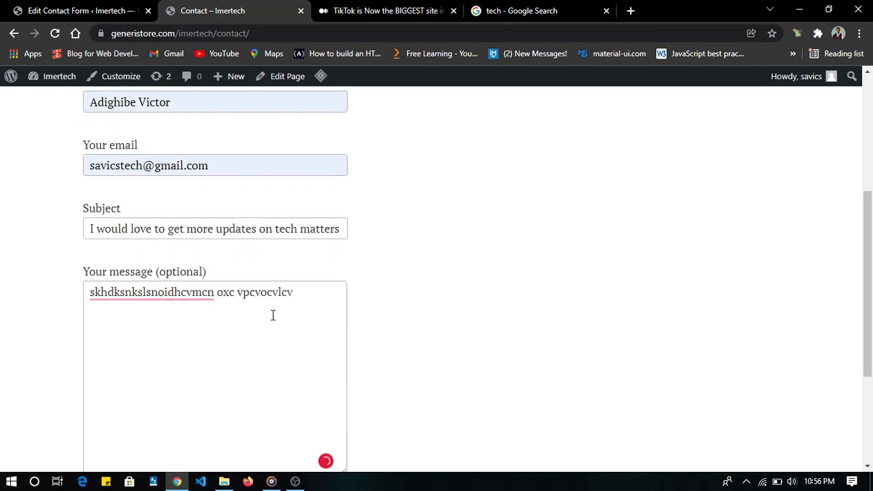
{"action": "scroll", "coordinate": [273, 315], "scroll_direction": "down", "scroll_amount": 3}
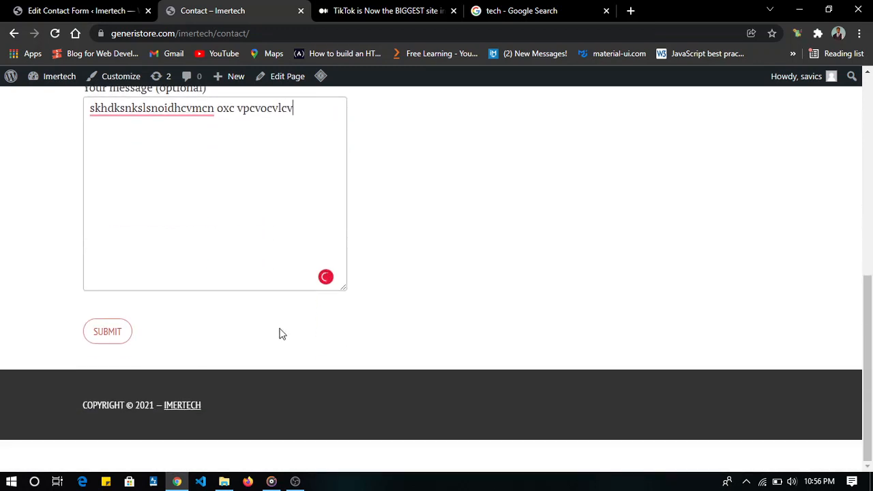
{"action": "scroll", "coordinate": [306, 329], "scroll_direction": "up", "scroll_amount": 10}
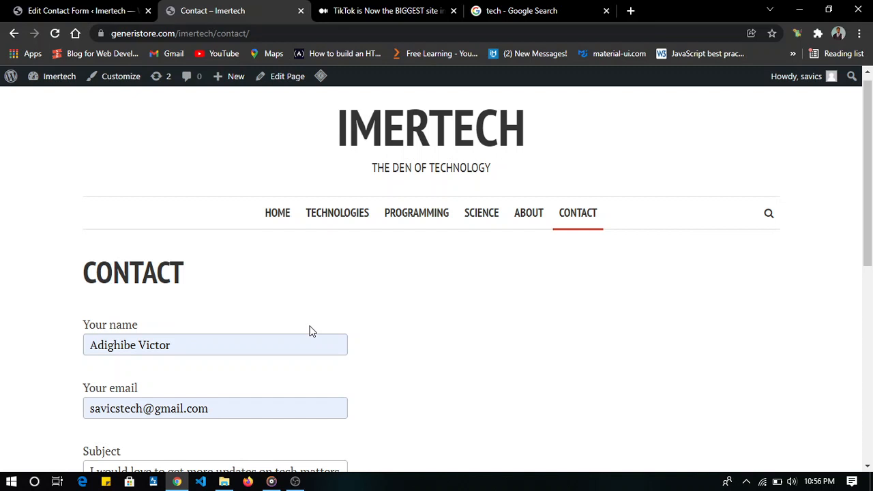
{"action": "scroll", "coordinate": [308, 331], "scroll_direction": "down", "scroll_amount": 3}
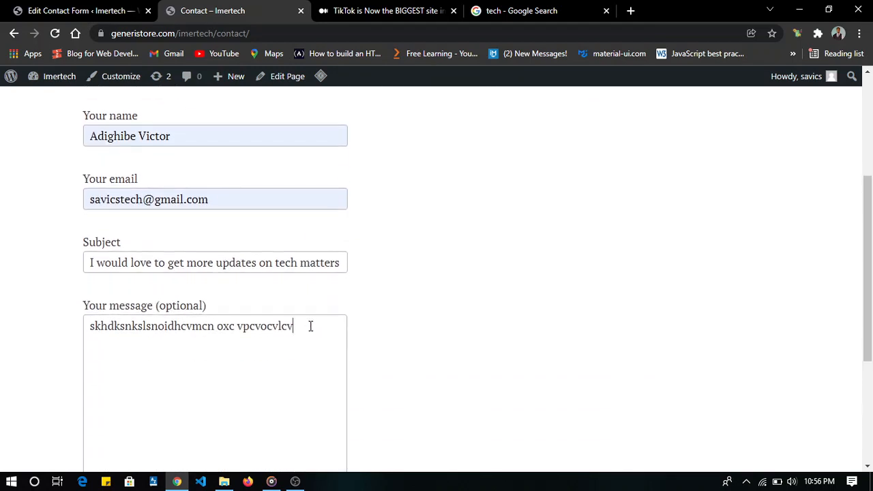
- Replace the message with "I love gettting informations about tech as I have noticed that I can't really do without tech" and submit the form
{"action": "left_click_drag", "start_coordinate": [310, 325], "coordinate": [86, 318]}
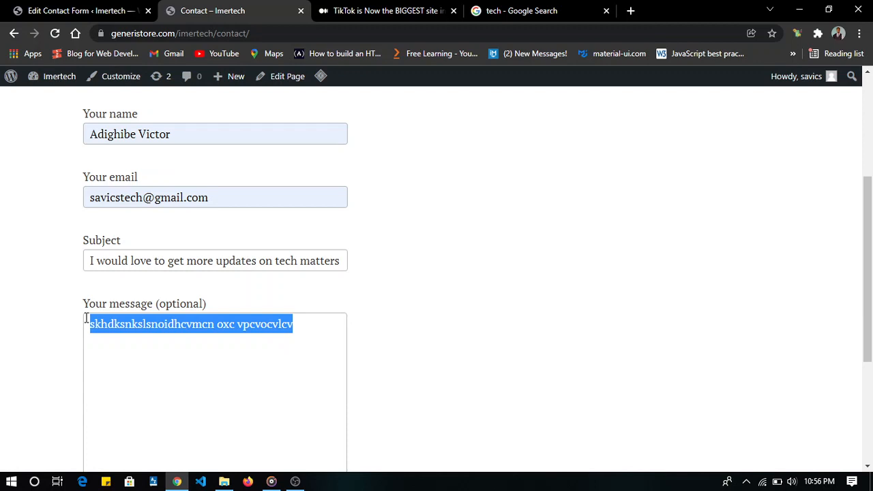
{"action": "type", "text": "I would"}
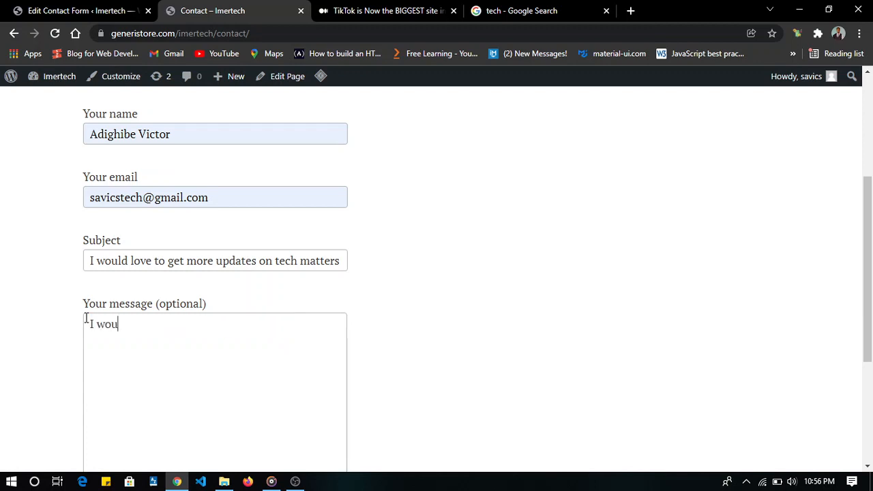
{"action": "key", "text": "BackSpace"}
{"action": "key", "text": "BackSpace"}
{"action": "key", "text": "BackSpace"}
{"action": "key", "text": "BackSpace"}
{"action": "key", "text": "BackSpace"}
{"action": "type", "text": "love gettting "}
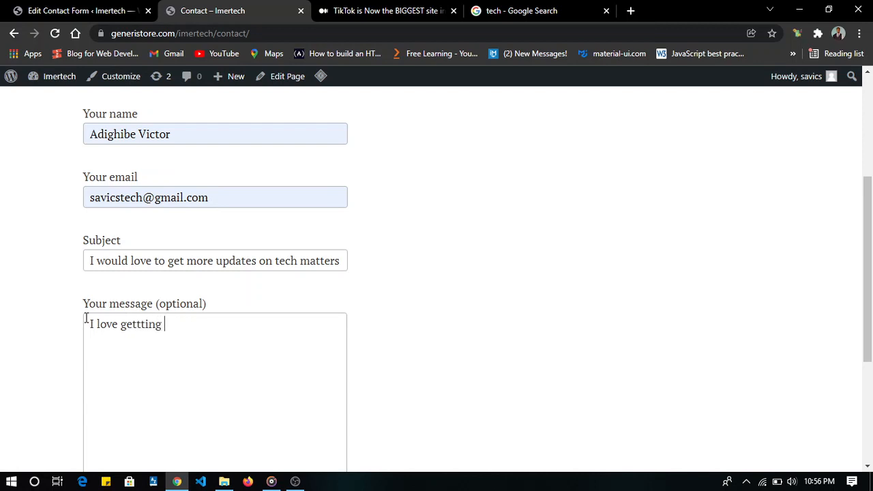
{"action": "type", "text": "infor"}
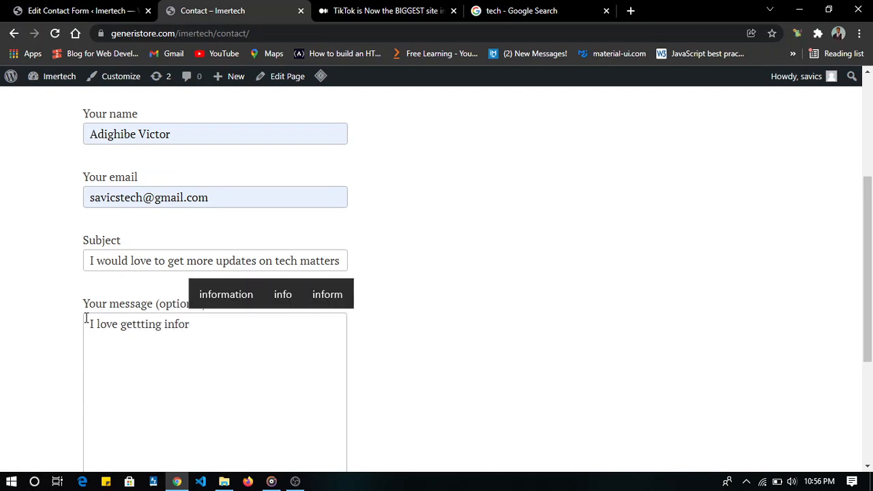
{"action": "type", "text": "mations about "}
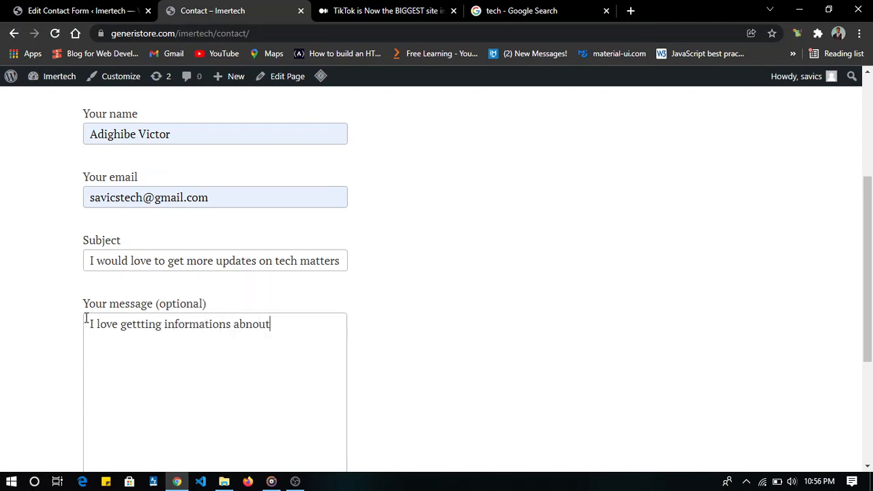
{"action": "type", "text": "tech as I hva"}
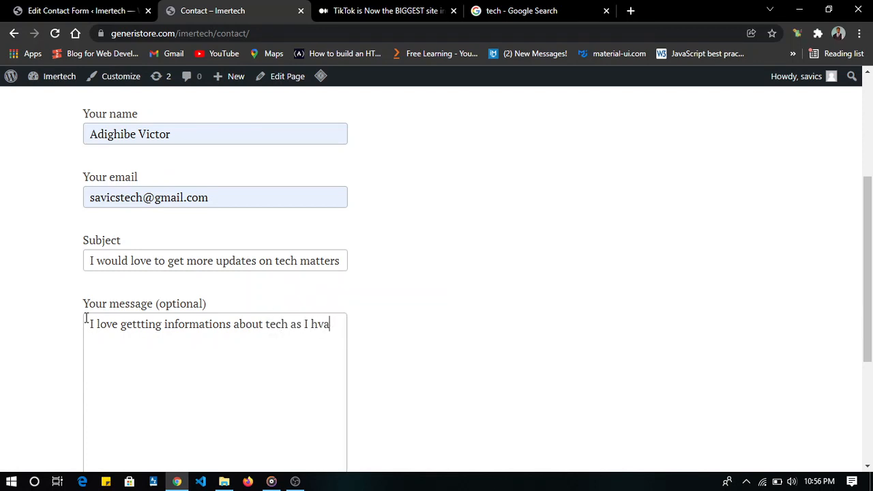
{"action": "key", "text": "BackSpace"}
{"action": "key", "text": "BackSpace"}
{"action": "type", "text": "ave noticed that I can"}
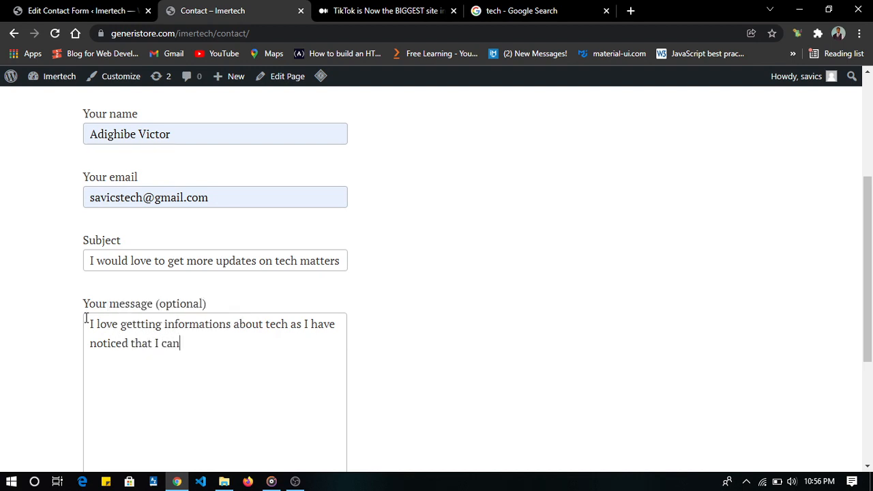
{"action": "type", "text": "'t really do without tech"}
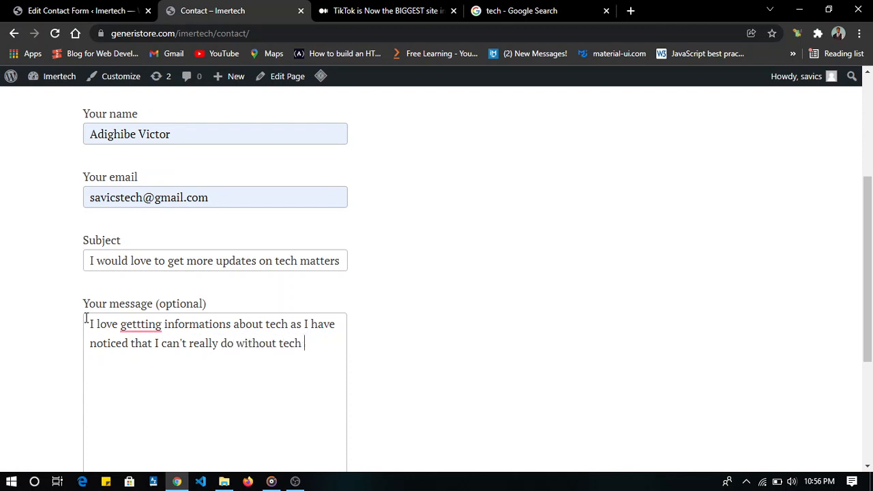
{"action": "scroll", "coordinate": [86, 318], "scroll_direction": "down", "scroll_amount": 3}
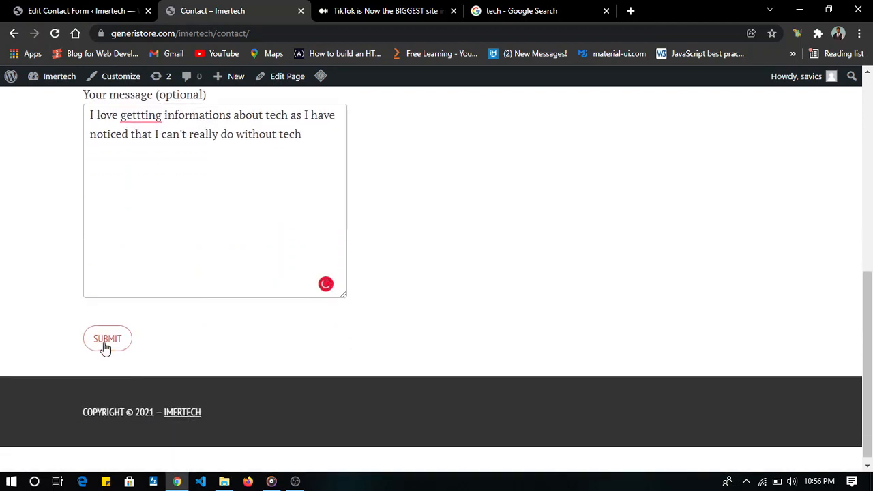
{"action": "left_click", "coordinate": [105, 347]}
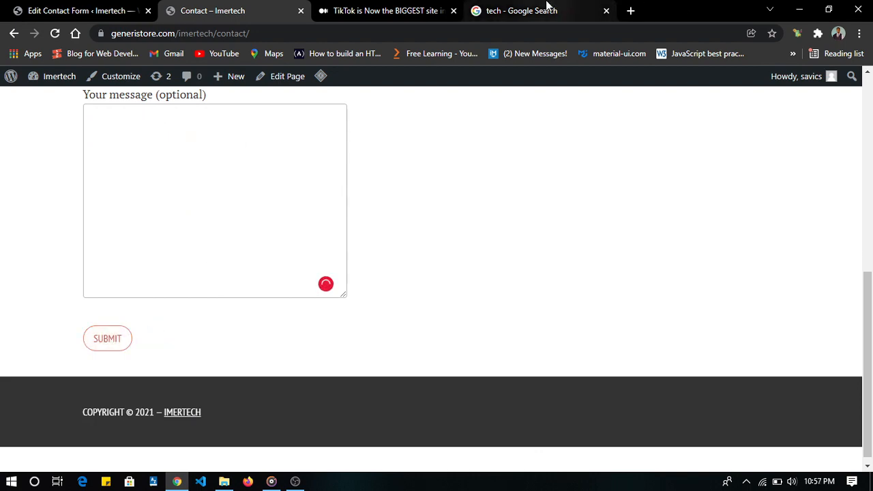
- Switch to Gmail by loading its inbox in the tab holding the Google tech image search
{"action": "left_click", "coordinate": [550, 10]}
{"action": "left_click", "coordinate": [507, 31]}
{"action": "type", "text": "sa"}
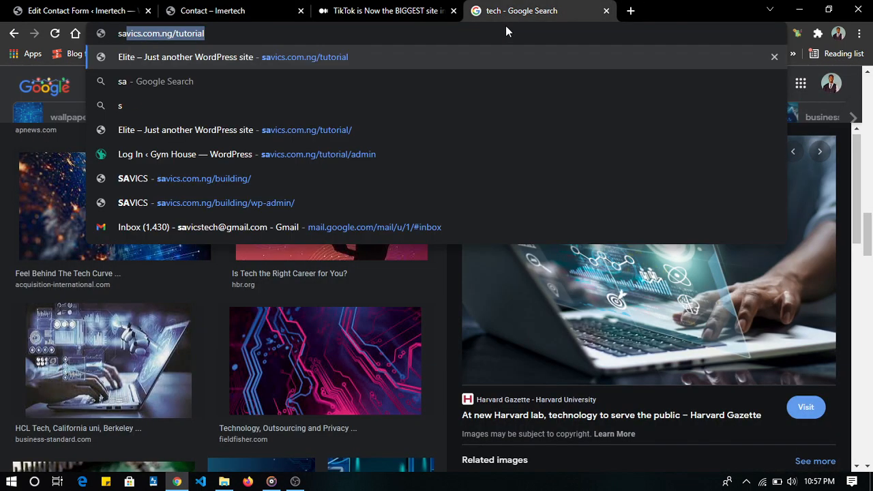
{"action": "type", "text": "c"}
{"action": "key", "text": "BackSpace"}
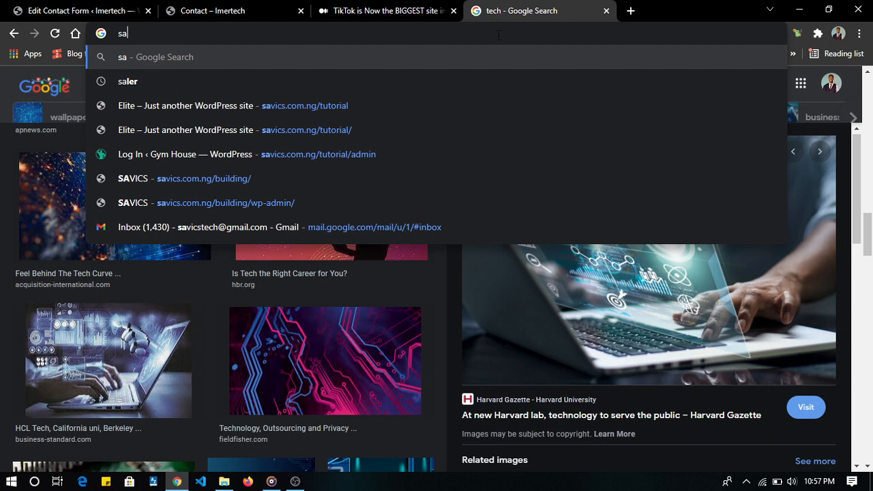
{"action": "left_click", "coordinate": [332, 227]}
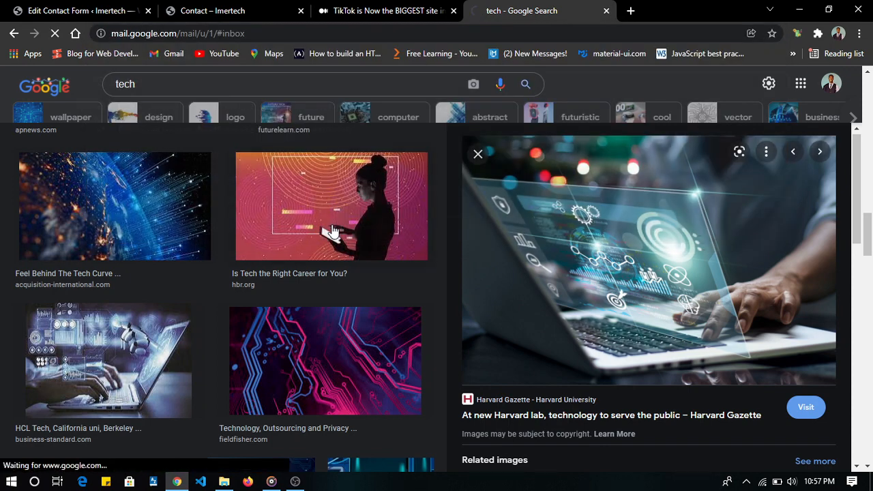
- Check the submission status on the Contact page and open the email from Imertech in the Gmail inbox
{"action": "left_click", "coordinate": [226, 8]}
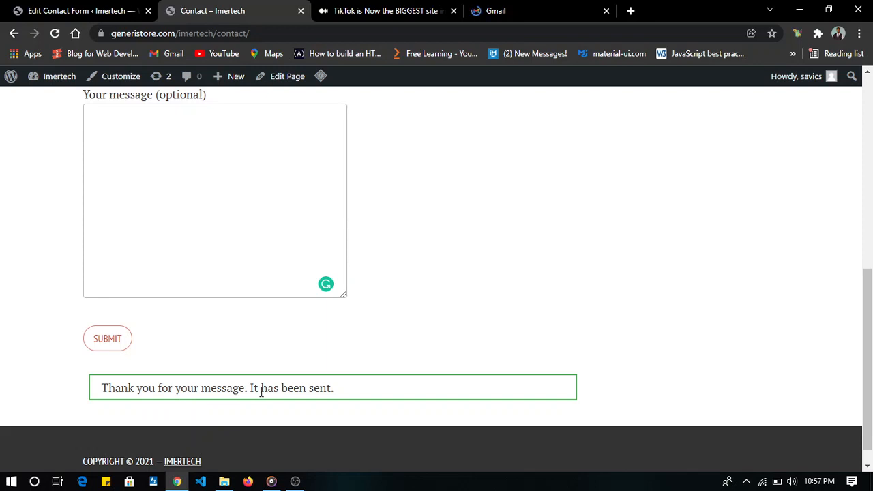
{"action": "left_click", "coordinate": [534, 7]}
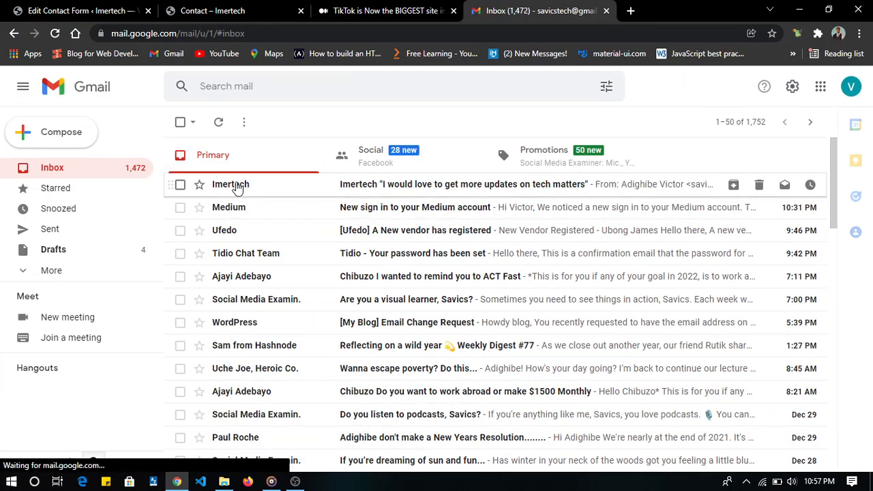
{"action": "left_click", "coordinate": [448, 197]}
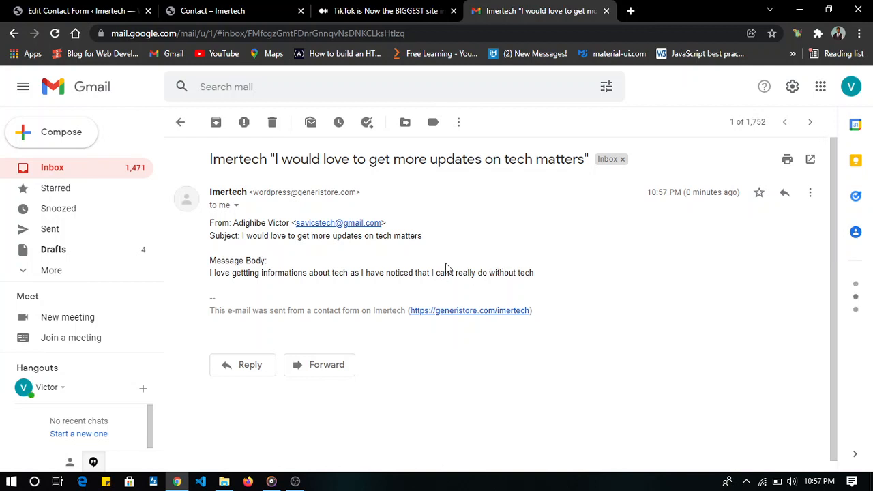
- Go back from the Imertech email to the inbox and close Gmail
{"action": "key", "text": "ctrl+w"}
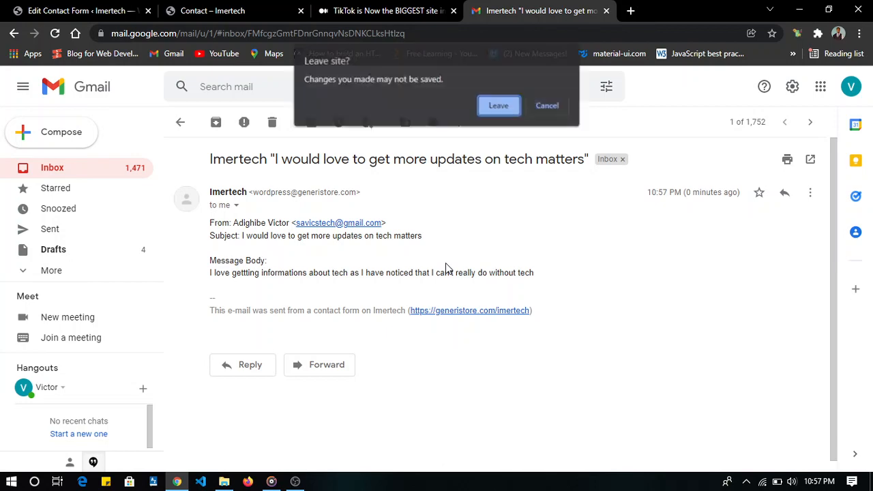
{"action": "left_click", "coordinate": [547, 106]}
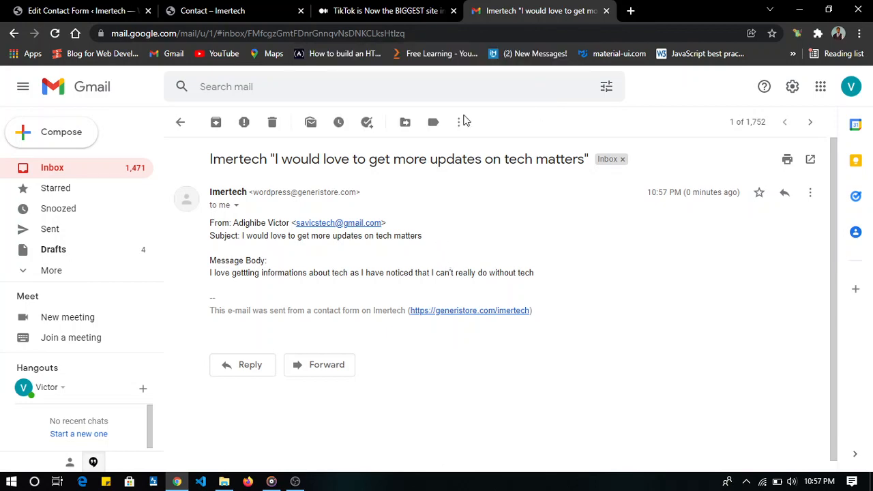
{"action": "left_click", "coordinate": [125, 173]}
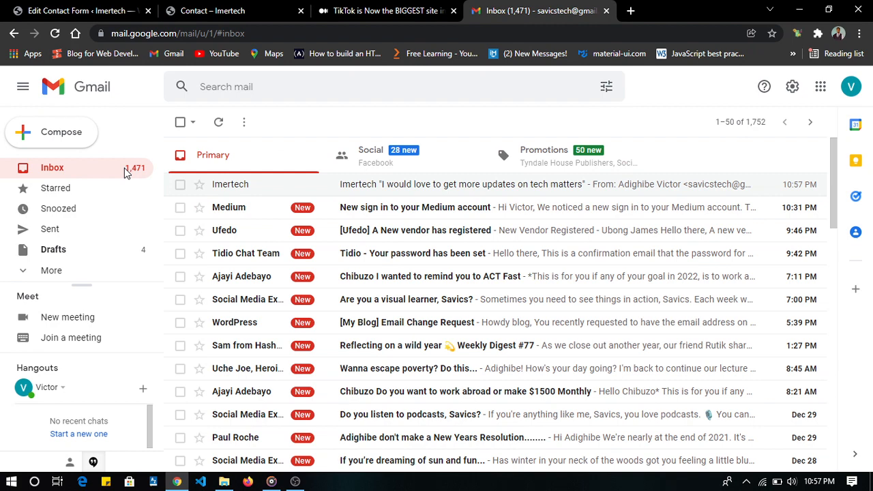
{"action": "key", "text": "ctrl+w"}
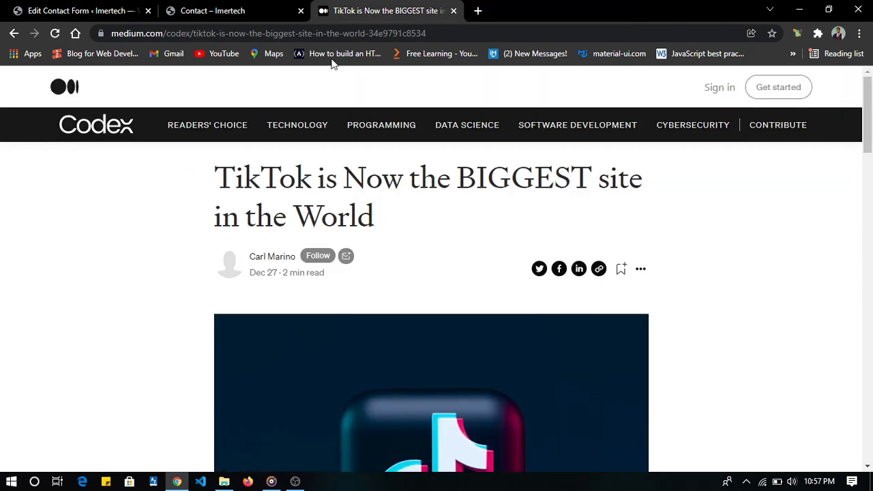
- Review the live Contact page and its form, and look at the contact forms list in the WordPress admin
{"action": "left_click", "coordinate": [225, 8]}
{"action": "scroll", "coordinate": [380, 252], "scroll_direction": "up", "scroll_amount": 6}
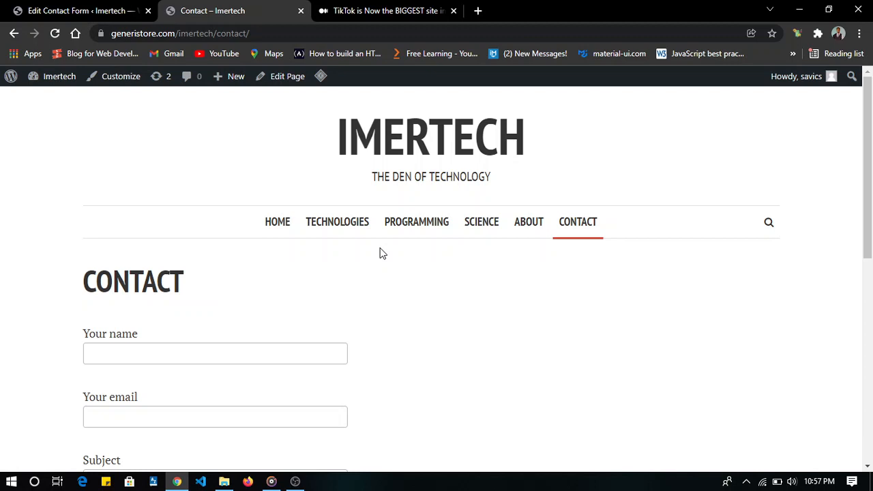
{"action": "scroll", "coordinate": [381, 252], "scroll_direction": "down", "scroll_amount": 1}
{"action": "scroll", "coordinate": [380, 252], "scroll_direction": "up", "scroll_amount": 1}
{"action": "left_click", "coordinate": [106, 10]}
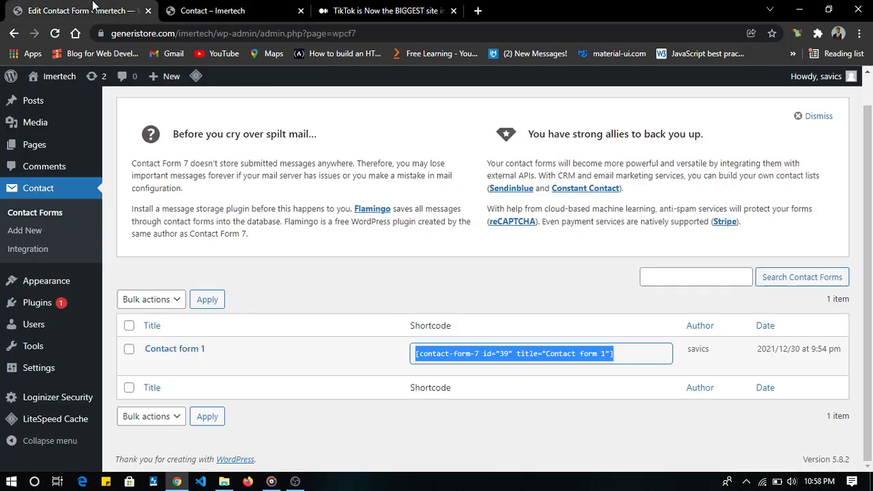
- Open the Technologies category on the live site and examine its posts
{"action": "left_click", "coordinate": [210, 8]}
{"action": "left_click", "coordinate": [322, 231]}
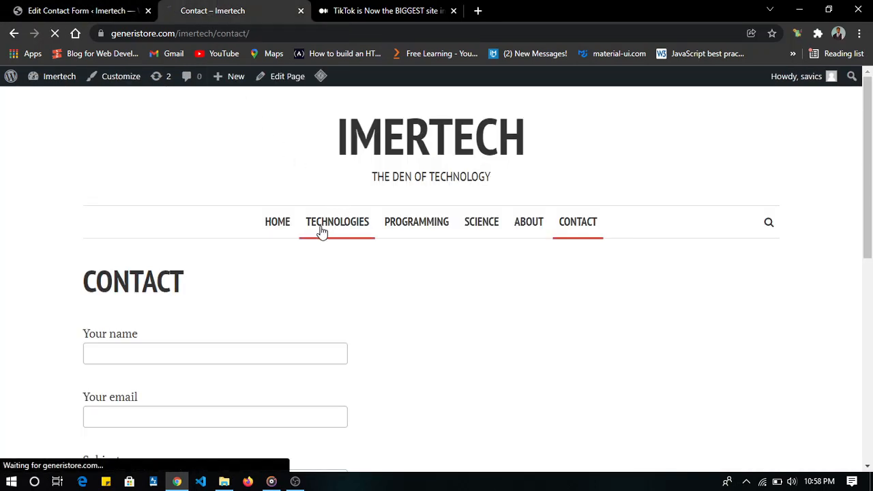
{"action": "scroll", "coordinate": [285, 259], "scroll_direction": "down", "scroll_amount": 7}
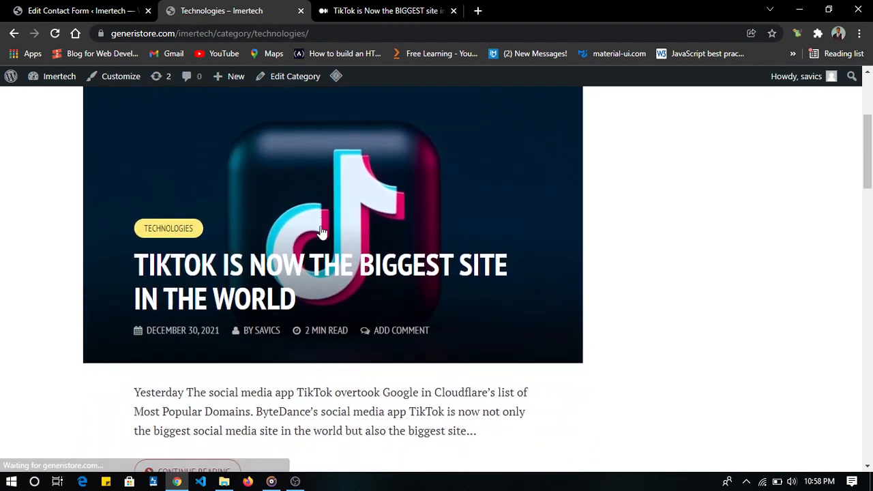
- Open the full TikTok post from the Technologies category and look through it down to the author and reply sections
{"action": "left_click", "coordinate": [210, 201]}
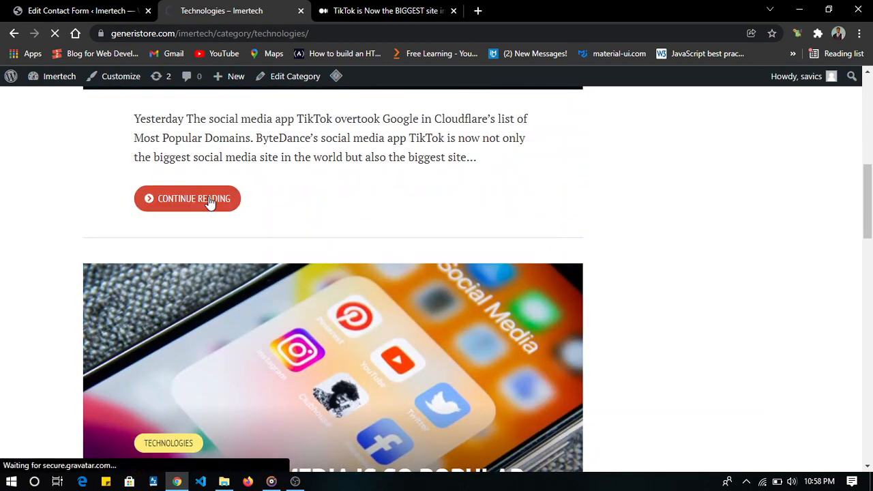
{"action": "scroll", "coordinate": [210, 202], "scroll_direction": "down", "scroll_amount": 15}
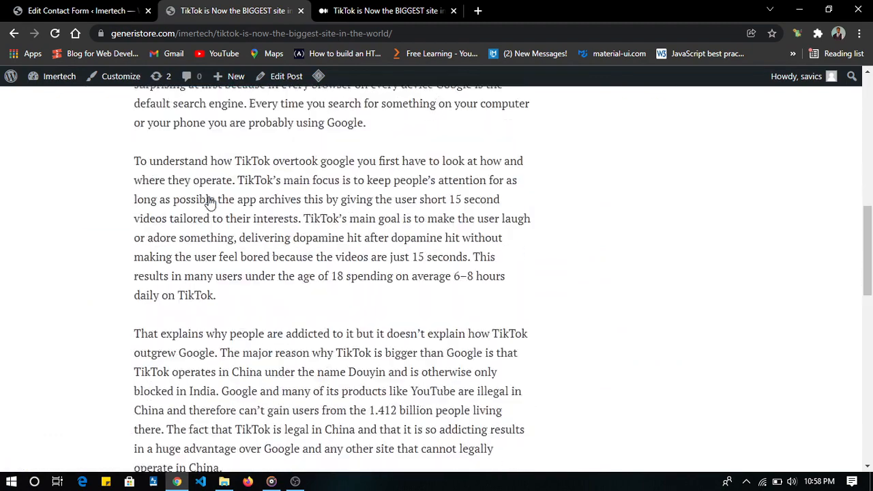
{"action": "scroll", "coordinate": [210, 202], "scroll_direction": "down", "scroll_amount": 4}
{"action": "scroll", "coordinate": [208, 200], "scroll_direction": "up", "scroll_amount": 3}
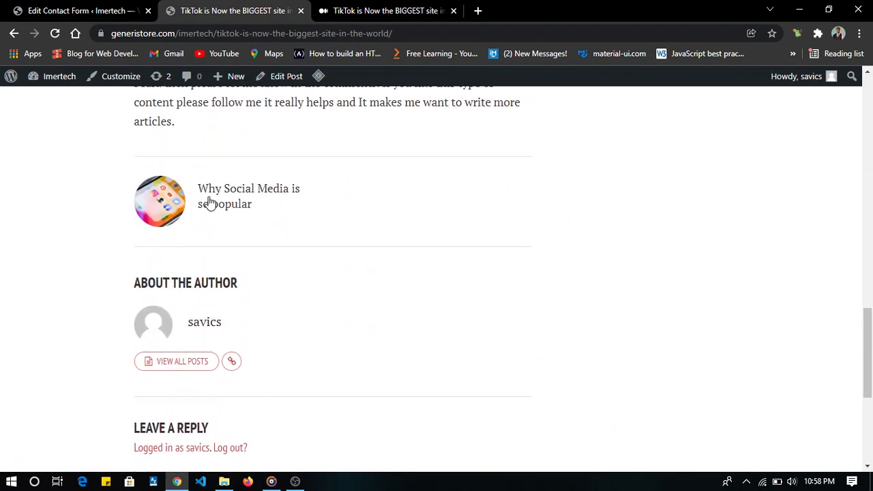
{"action": "scroll", "coordinate": [266, 197], "scroll_direction": "up", "scroll_amount": 2}
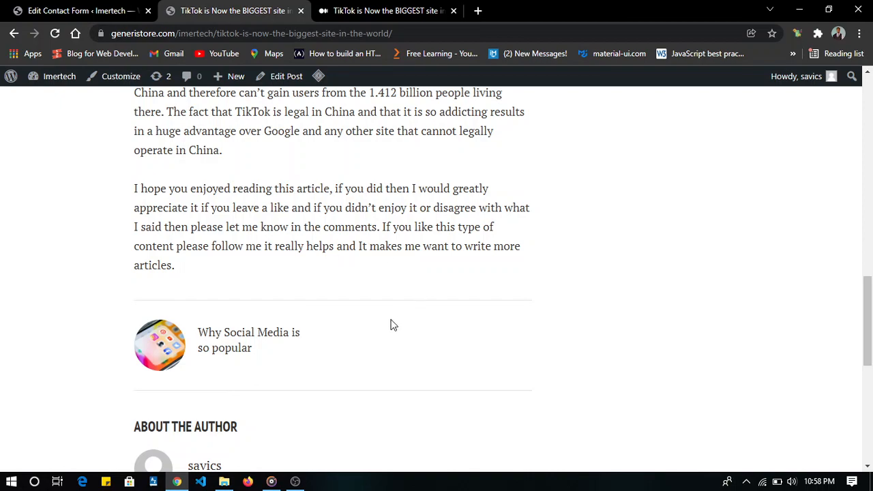
{"action": "scroll", "coordinate": [392, 325], "scroll_direction": "up", "scroll_amount": 10}
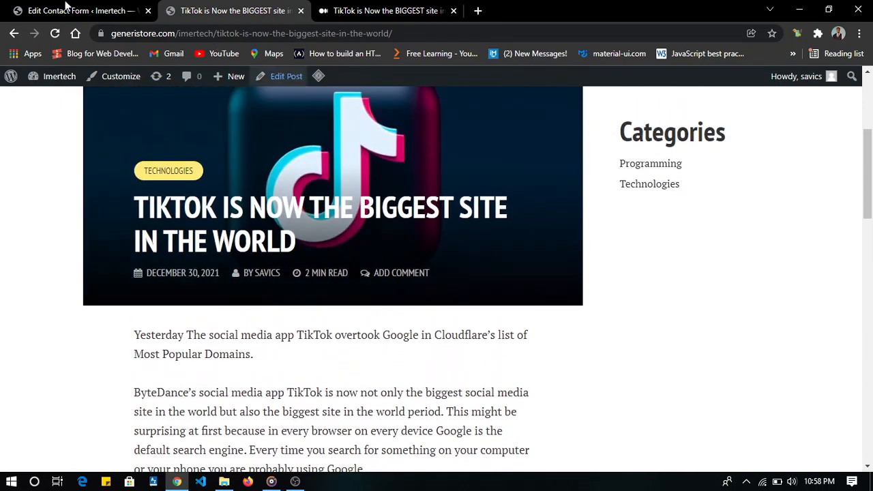
- Return to the WordPress admin and search the plugin directory for "social share by danny"
{"action": "left_click", "coordinate": [56, 8]}
{"action": "mouse_move", "coordinate": [46, 309]}
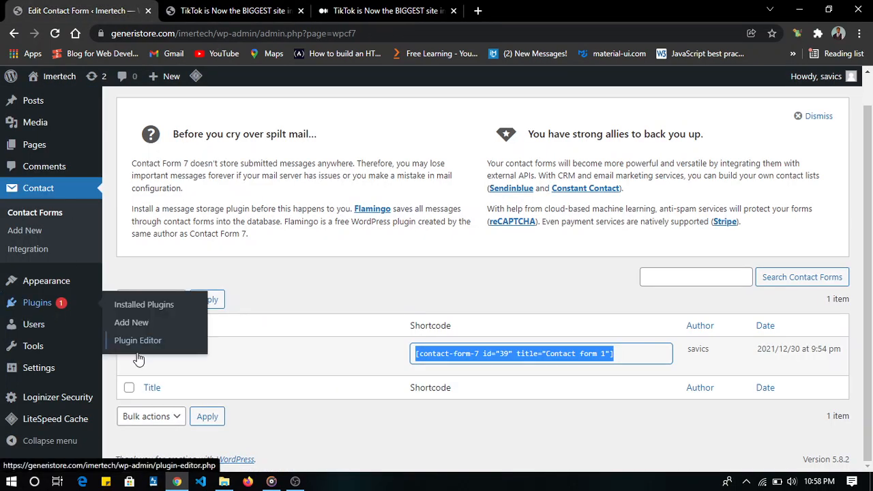
{"action": "left_click", "coordinate": [138, 321]}
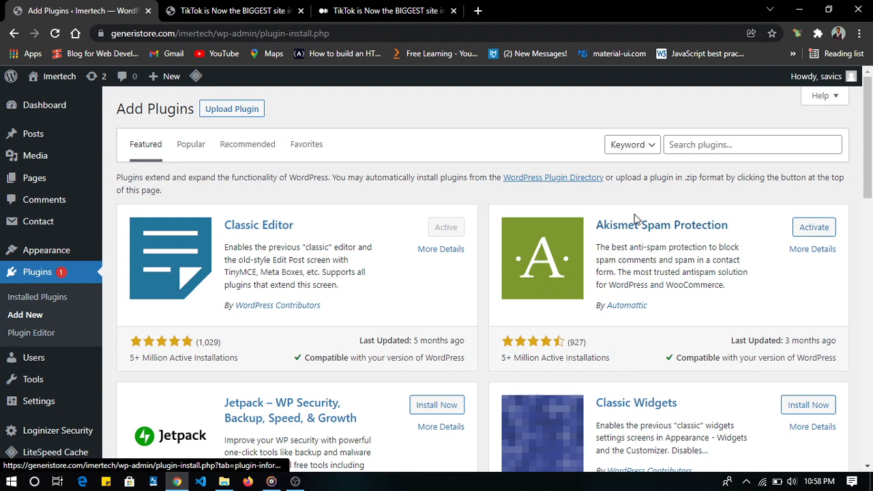
{"action": "left_click", "coordinate": [682, 146]}
{"action": "type", "text": "social share"}
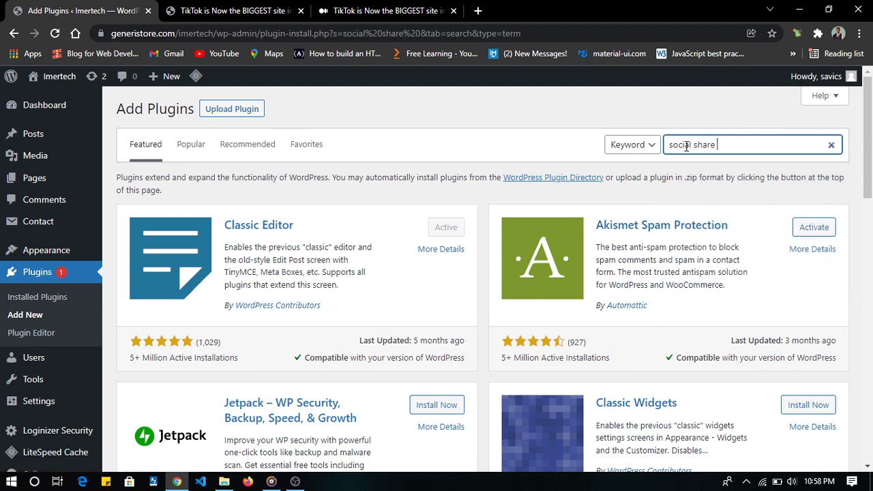
{"action": "type", "text": " by danny"}
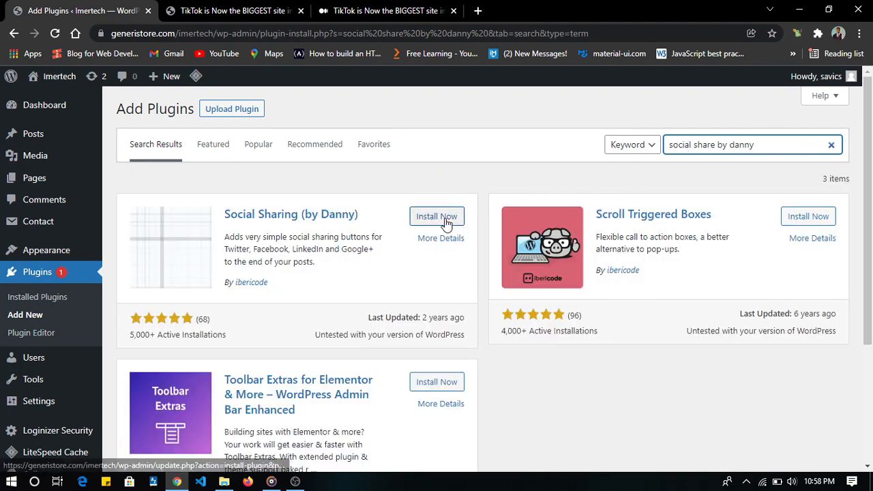
- Install and activate the Social Sharing (by Danny) plugin and open its settings
{"action": "left_click", "coordinate": [446, 222]}
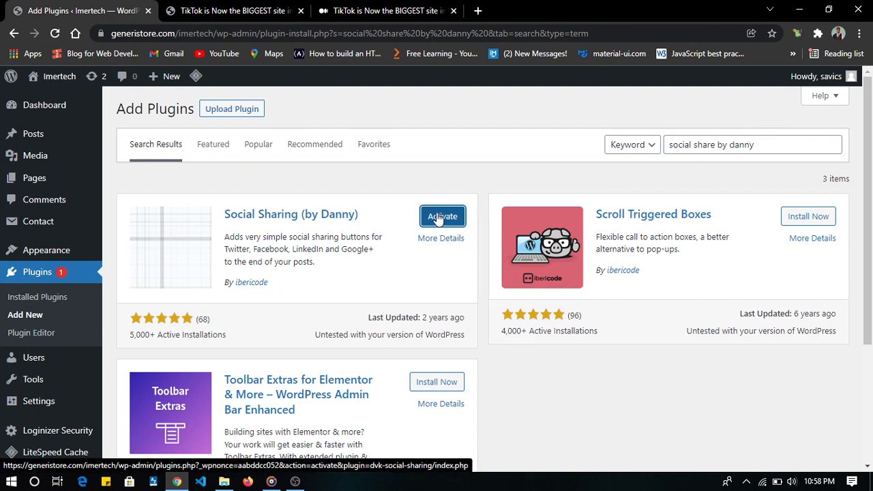
{"action": "left_click", "coordinate": [438, 215]}
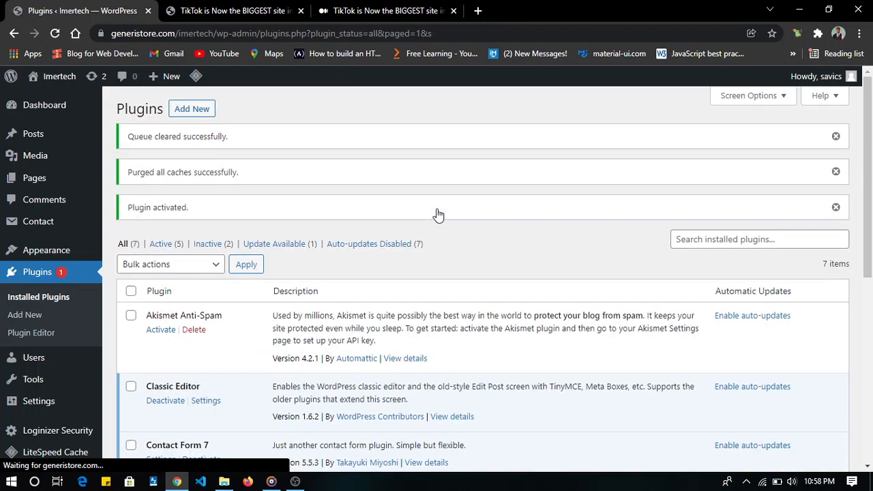
{"action": "scroll", "coordinate": [228, 265], "scroll_direction": "down", "scroll_amount": 5}
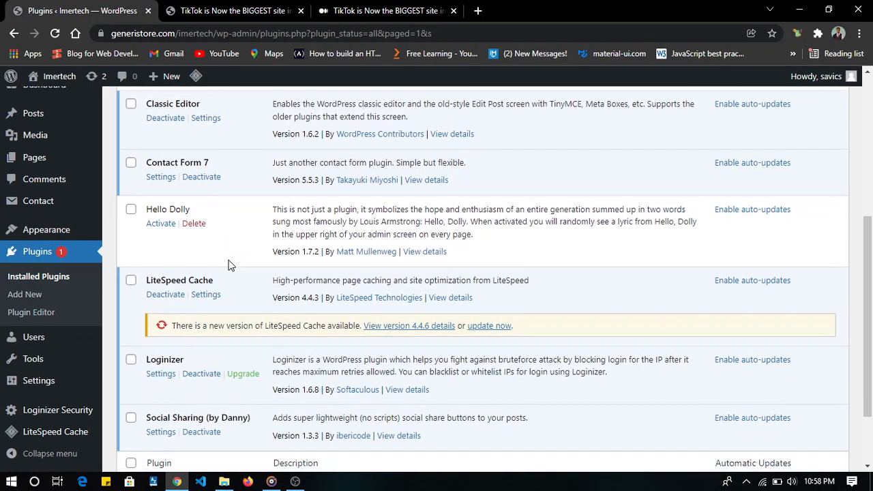
{"action": "scroll", "coordinate": [230, 265], "scroll_direction": "up", "scroll_amount": 1}
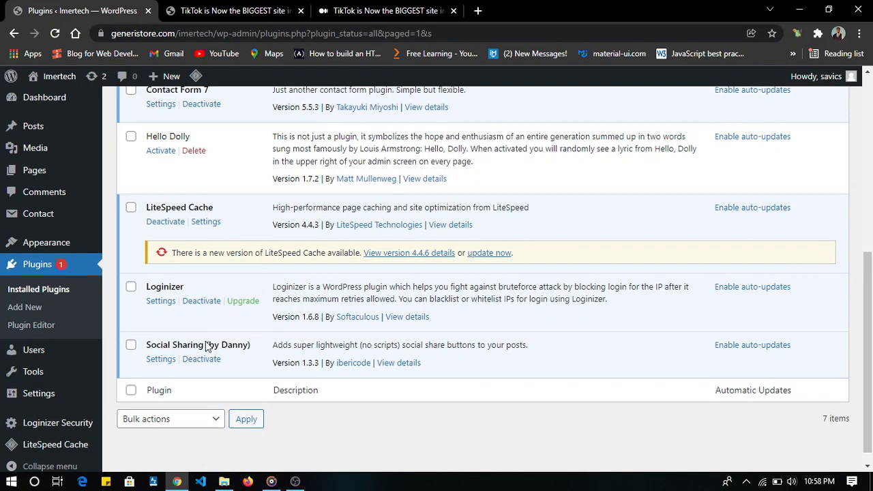
{"action": "left_click", "coordinate": [161, 359]}
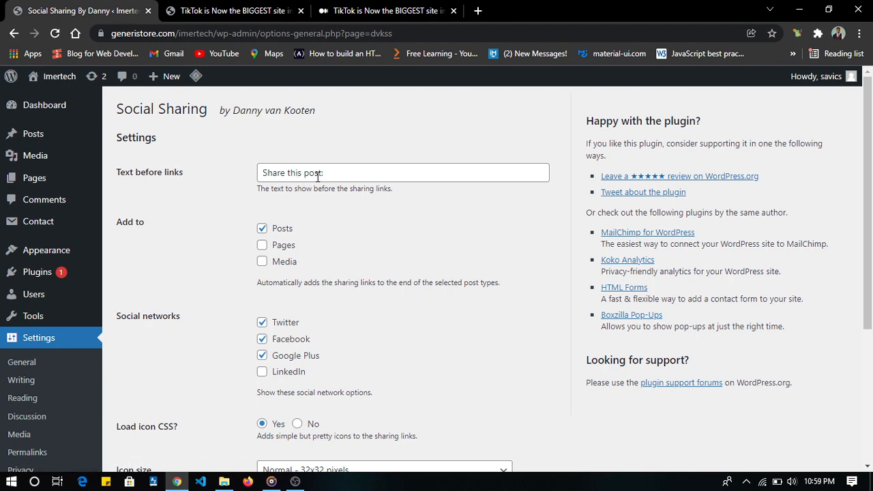
- Examine the Social Sharing settings, including the text before links, post types, social networks and icon options
{"action": "scroll", "coordinate": [316, 177], "scroll_direction": "down", "scroll_amount": 3}
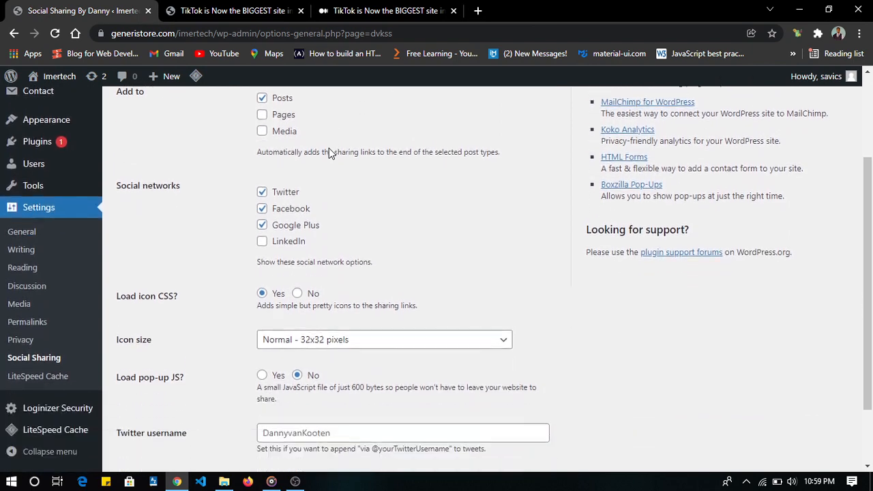
{"action": "scroll", "coordinate": [330, 151], "scroll_direction": "down", "scroll_amount": 2}
{"action": "scroll", "coordinate": [331, 150], "scroll_direction": "up", "scroll_amount": 5}
{"action": "left_click", "coordinate": [336, 172]}
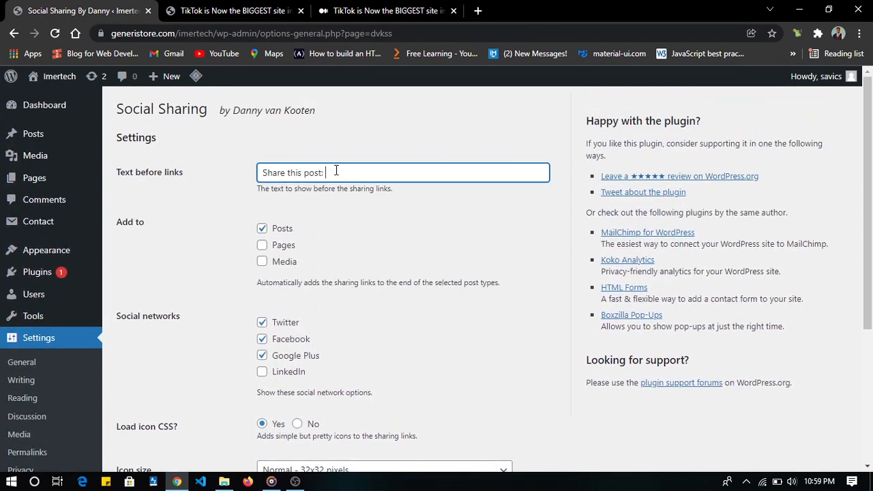
{"action": "scroll", "coordinate": [335, 171], "scroll_direction": "down", "scroll_amount": 1}
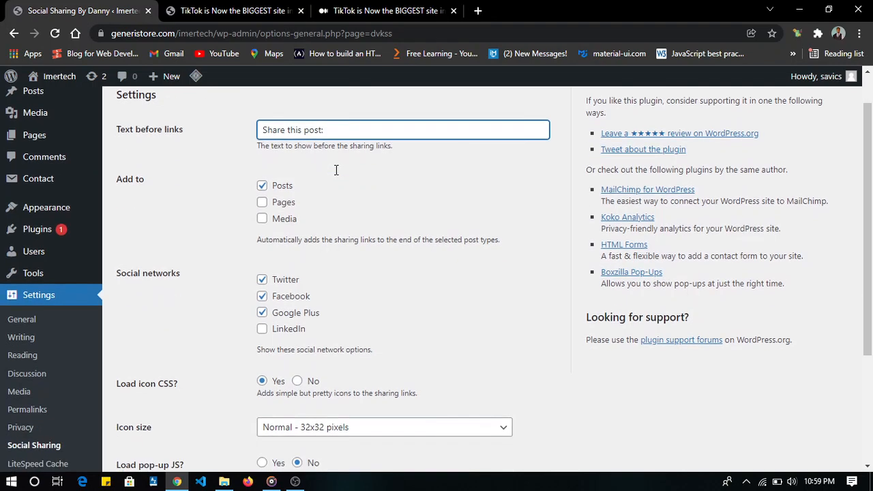
{"action": "scroll", "coordinate": [336, 171], "scroll_direction": "up", "scroll_amount": 1}
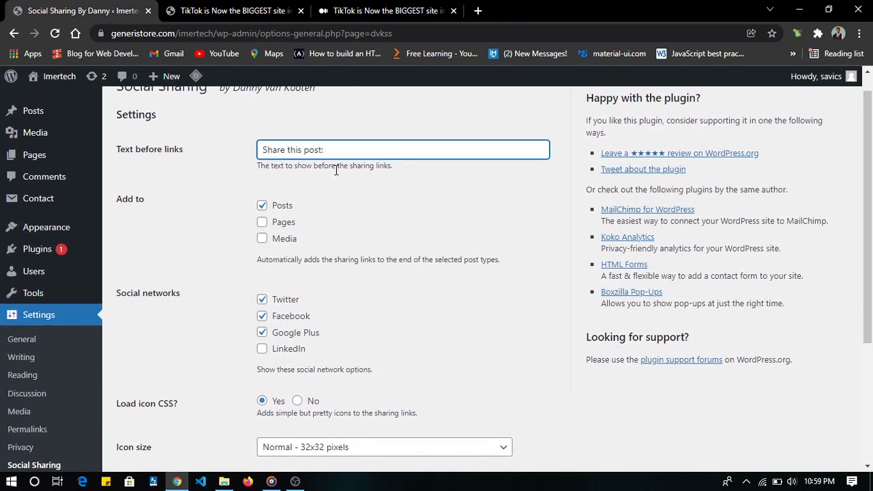
{"action": "scroll", "coordinate": [335, 169], "scroll_direction": "down", "scroll_amount": 2}
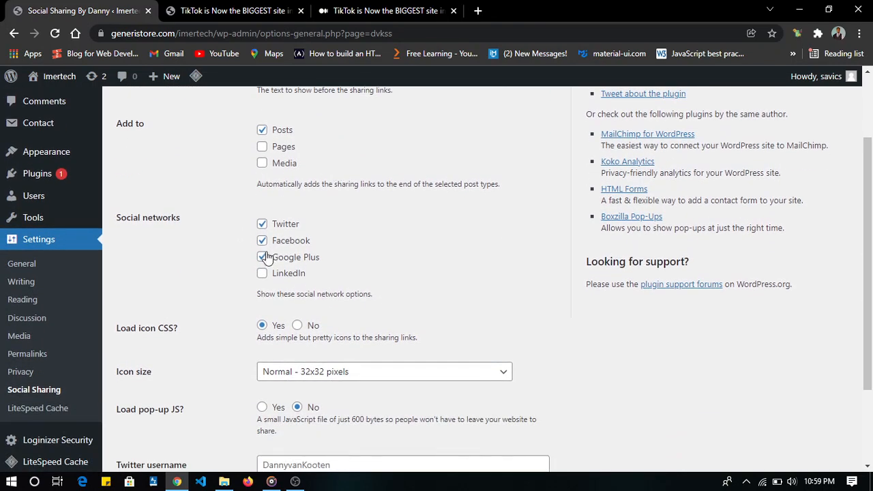
{"action": "scroll", "coordinate": [209, 250], "scroll_direction": "down", "scroll_amount": 1}
{"action": "scroll", "coordinate": [209, 249], "scroll_direction": "up", "scroll_amount": 1}
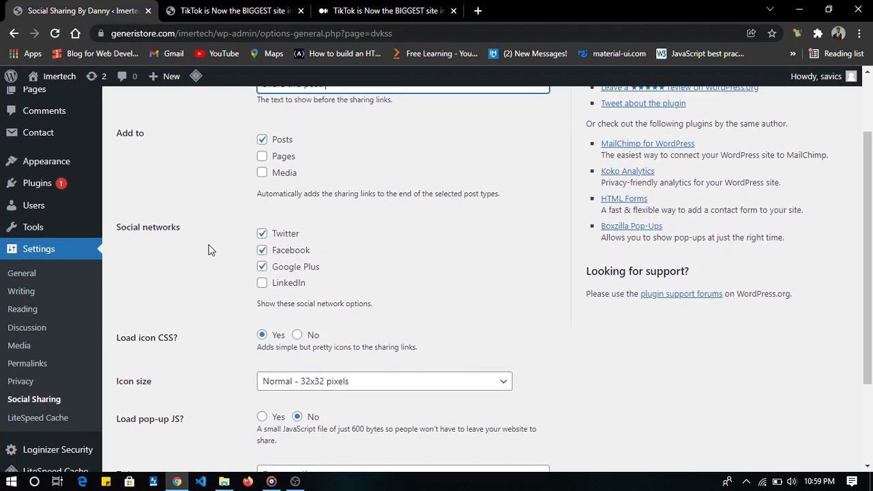
- Enable LinkedIn and disable Google Plus among the social networks for the sharing links
{"action": "scroll", "coordinate": [209, 250], "scroll_direction": "down", "scroll_amount": 1}
{"action": "left_click", "coordinate": [262, 276]}
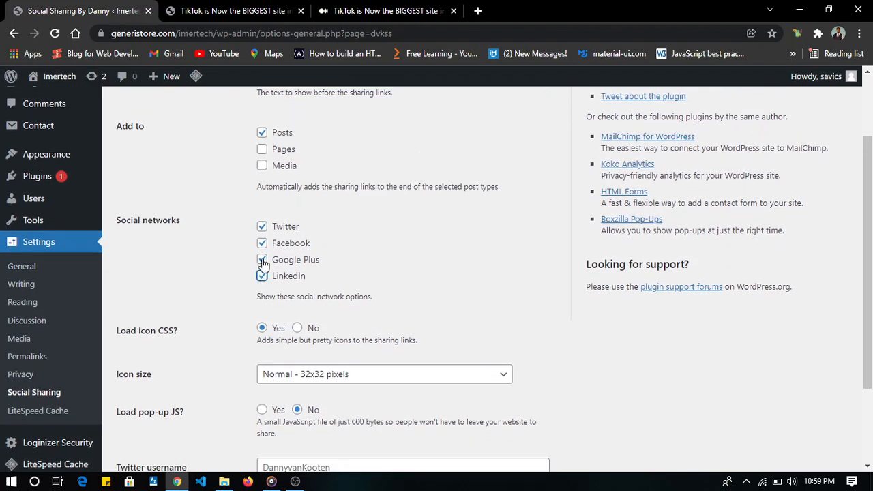
{"action": "left_click", "coordinate": [262, 260]}
{"action": "scroll", "coordinate": [364, 254], "scroll_direction": "down", "scroll_amount": 1}
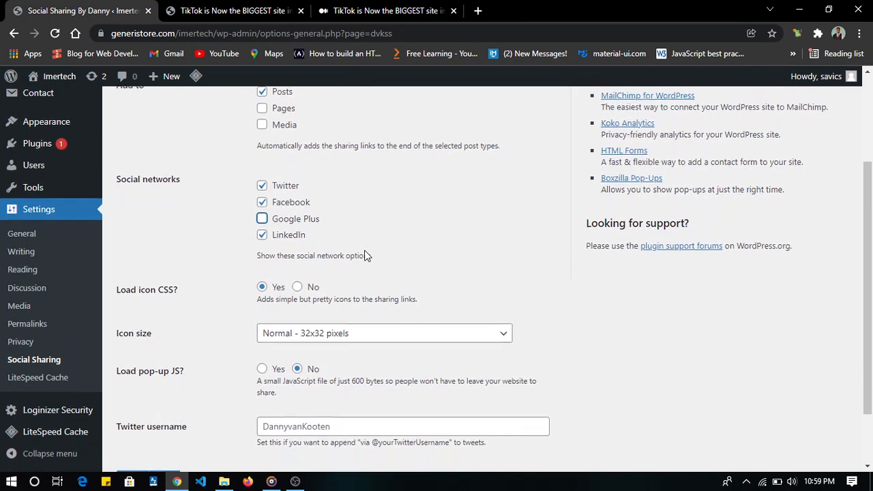
- Set Load pop-up JS to Yes and save the Social Sharing settings
{"action": "scroll", "coordinate": [363, 253], "scroll_direction": "down", "scroll_amount": 2}
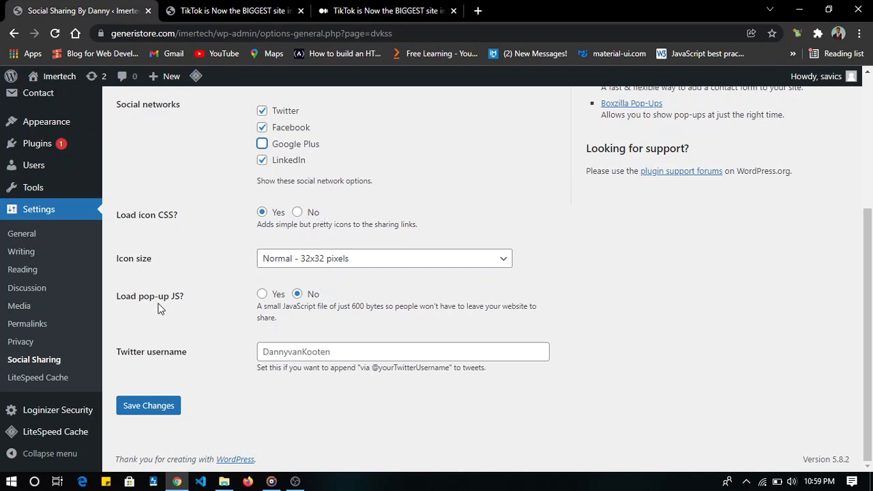
{"action": "left_click", "coordinate": [263, 295]}
{"action": "scroll", "coordinate": [158, 409], "scroll_direction": "up", "scroll_amount": 1}
{"action": "scroll", "coordinate": [158, 409], "scroll_direction": "up", "scroll_amount": 3}
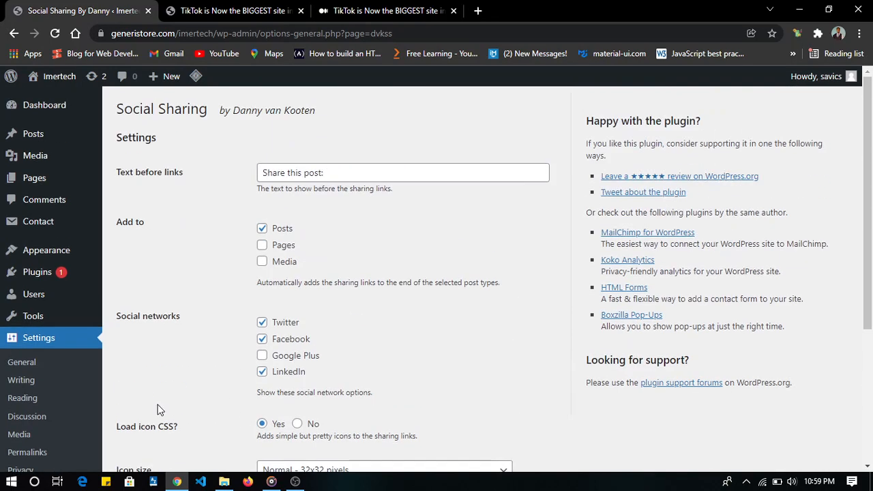
{"action": "scroll", "coordinate": [157, 411], "scroll_direction": "down", "scroll_amount": 3}
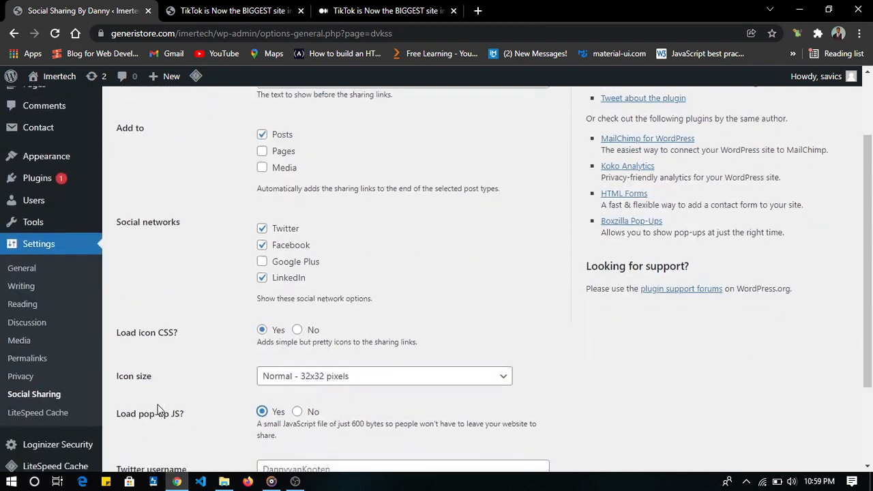
{"action": "left_click", "coordinate": [154, 432]}
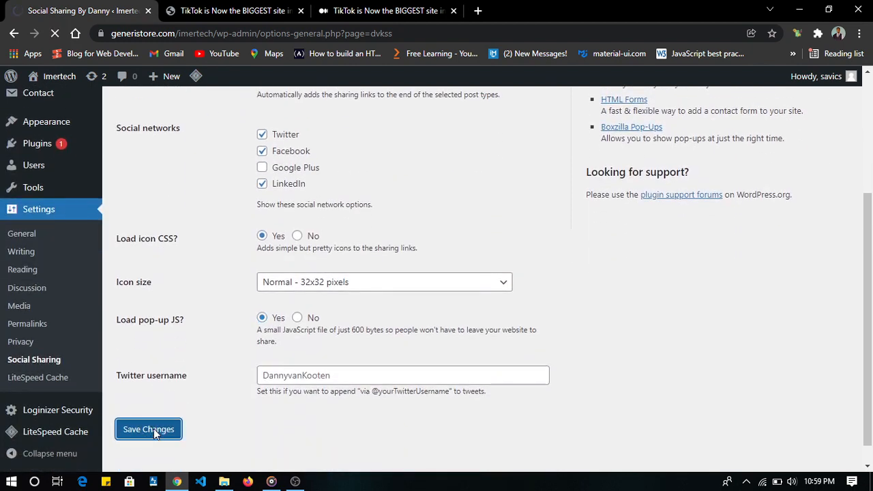
- Switch to the live TikTok post, look through it and reload the page
{"action": "key", "text": "ctrl+Tab"}
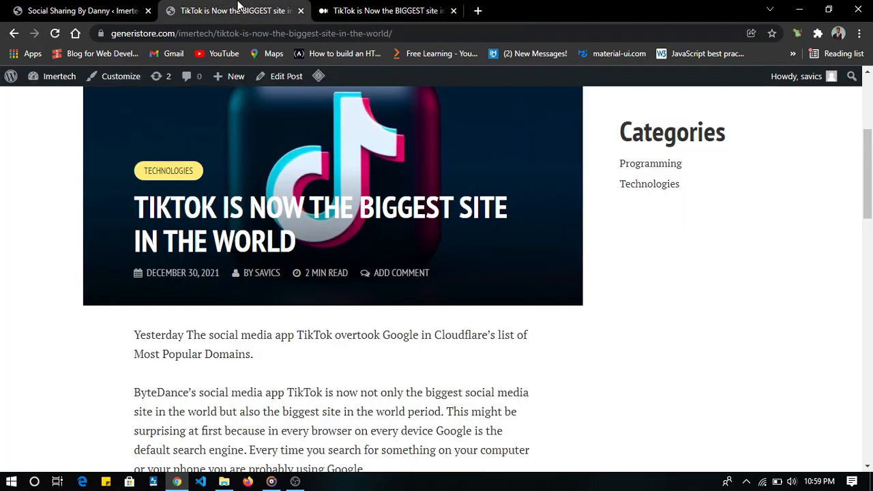
{"action": "scroll", "coordinate": [278, 266], "scroll_direction": "down", "scroll_amount": 2}
{"action": "scroll", "coordinate": [278, 266], "scroll_direction": "up", "scroll_amount": 5}
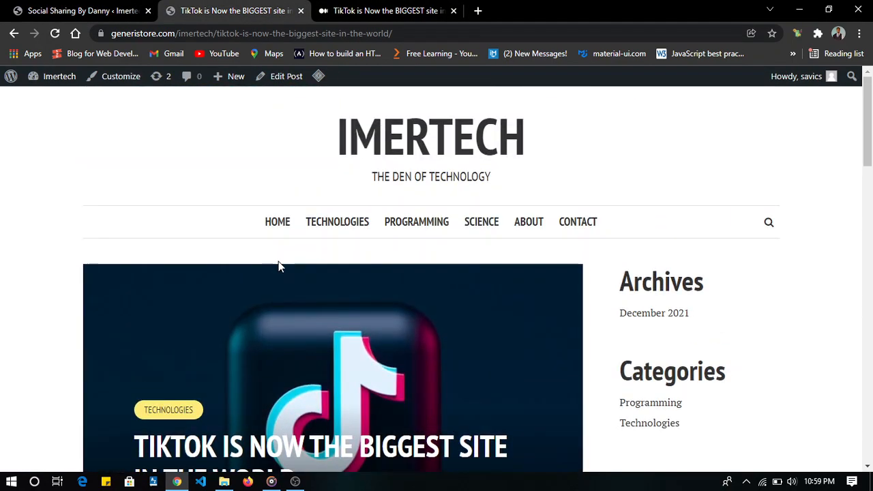
{"action": "scroll", "coordinate": [279, 266], "scroll_direction": "down", "scroll_amount": 15}
{"action": "scroll", "coordinate": [279, 266], "scroll_direction": "up", "scroll_amount": 3}
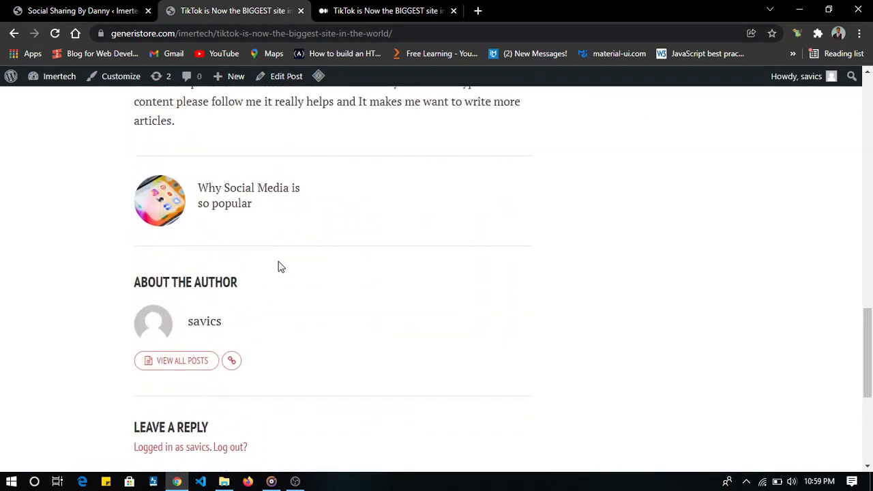
{"action": "key", "text": "F5"}
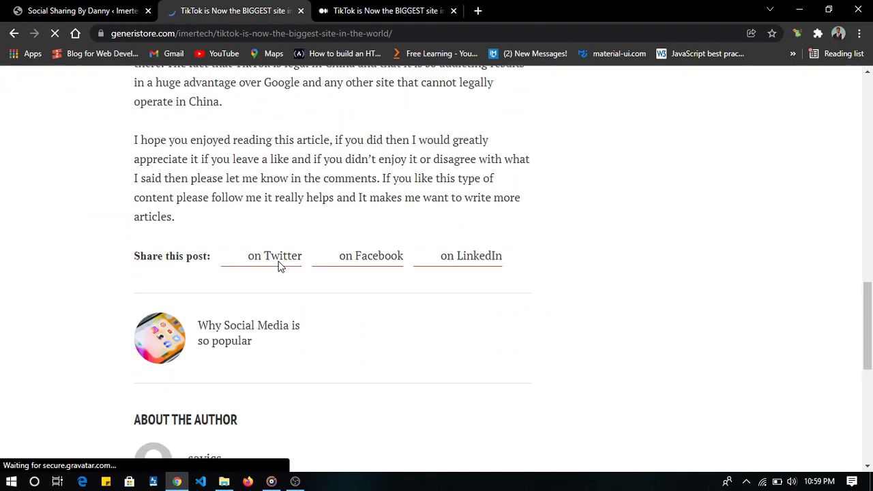
- Examine the reloaded TikTok post and the social share links below its text
{"action": "scroll", "coordinate": [230, 156], "scroll_direction": "down", "scroll_amount": 1}
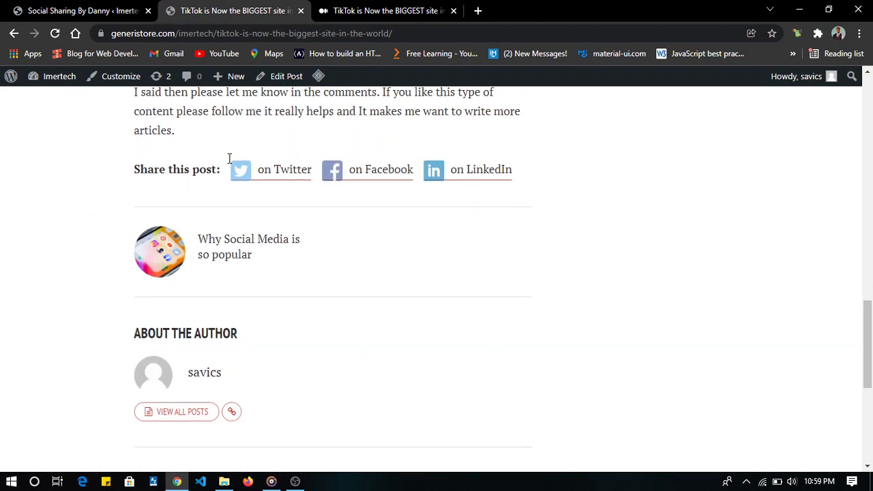
{"action": "scroll", "coordinate": [229, 158], "scroll_direction": "up", "scroll_amount": 6}
{"action": "scroll", "coordinate": [228, 160], "scroll_direction": "up", "scroll_amount": 8}
{"action": "scroll", "coordinate": [228, 160], "scroll_direction": "down", "scroll_amount": 9}
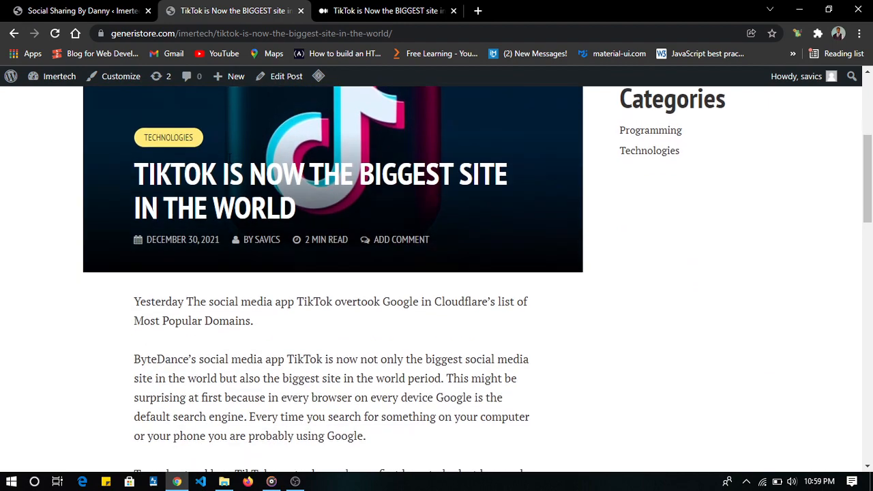
{"action": "scroll", "coordinate": [229, 163], "scroll_direction": "down", "scroll_amount": 10}
{"action": "scroll", "coordinate": [230, 164], "scroll_direction": "up", "scroll_amount": 2}
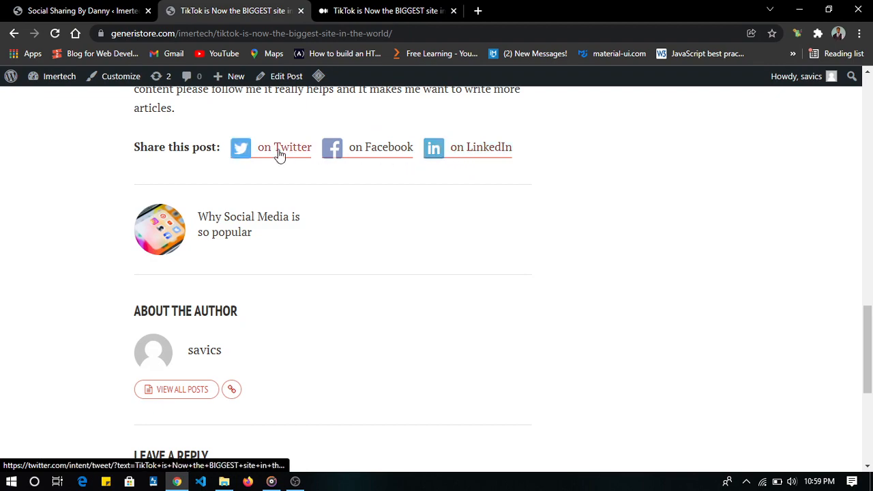
{"action": "scroll", "coordinate": [278, 154], "scroll_direction": "up", "scroll_amount": 2}
{"action": "scroll", "coordinate": [278, 150], "scroll_direction": "up", "scroll_amount": 4}
{"action": "scroll", "coordinate": [278, 150], "scroll_direction": "down", "scroll_amount": 5}
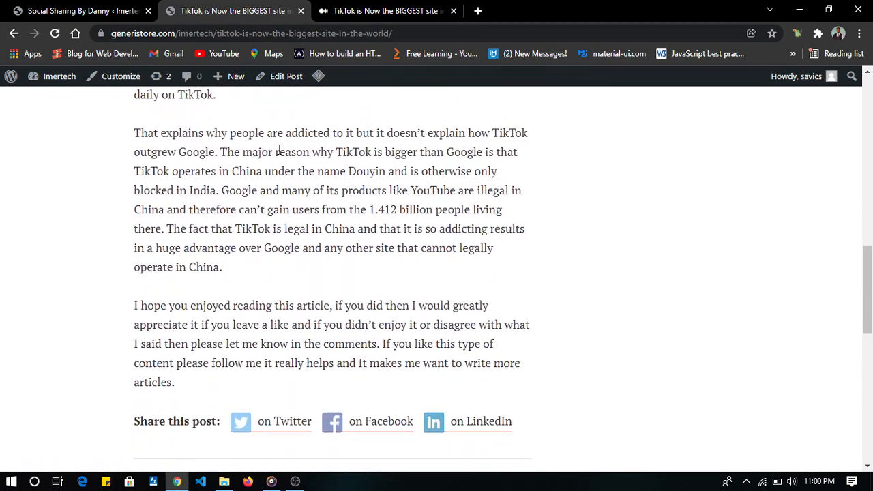
{"action": "scroll", "coordinate": [279, 150], "scroll_direction": "down", "scroll_amount": 1}
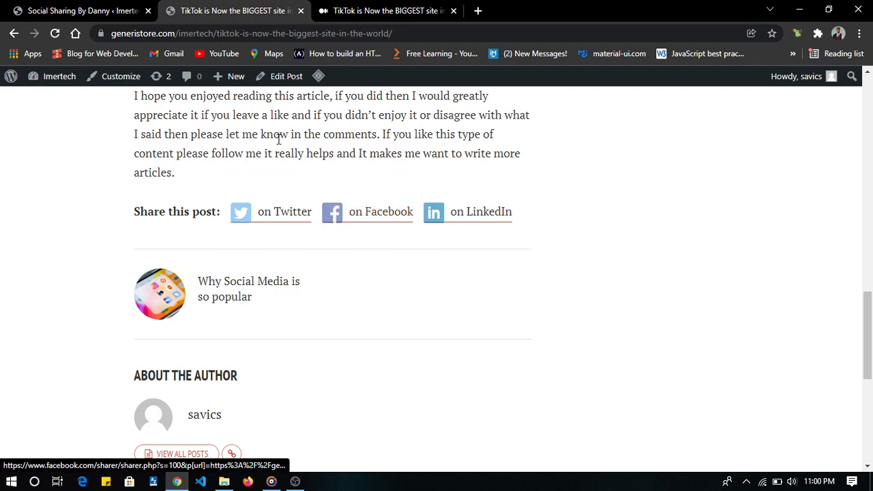
- Open the site customizer from the live TikTok post and go to its menu settings
{"action": "scroll", "coordinate": [278, 140], "scroll_direction": "up", "scroll_amount": 4}
{"action": "scroll", "coordinate": [278, 142], "scroll_direction": "down", "scroll_amount": 5}
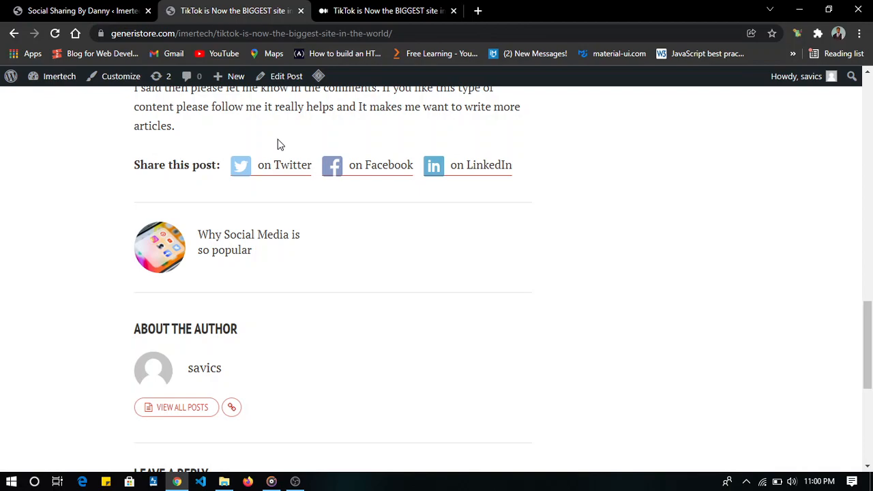
{"action": "key", "text": "Home"}
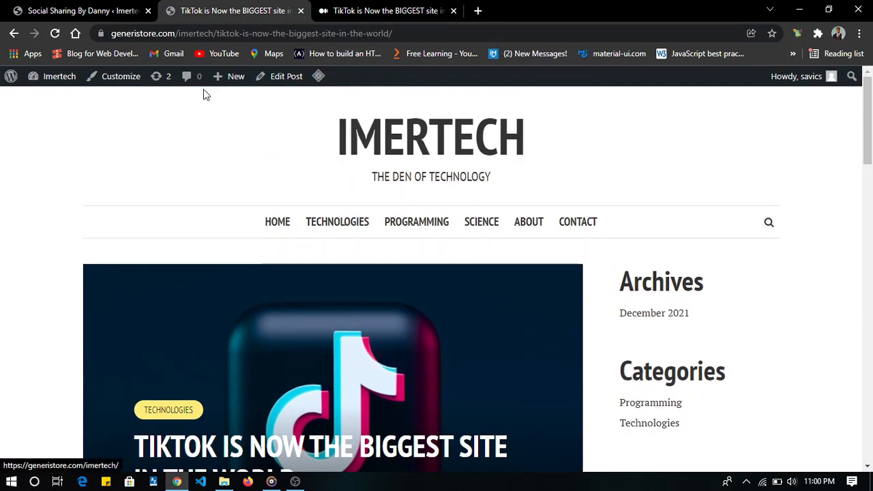
{"action": "left_click", "coordinate": [126, 80]}
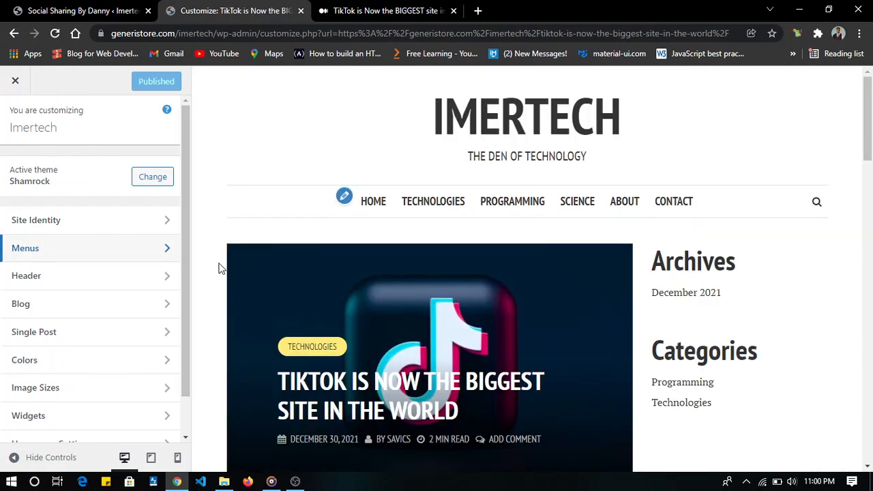
{"action": "left_click", "coordinate": [99, 253]}
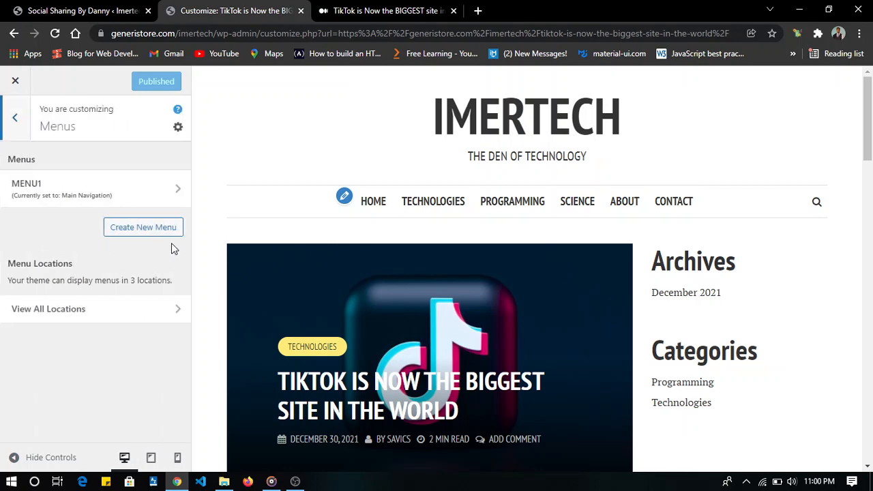
- Create a new menu named socials and assign it to the Social Menu location
{"action": "left_click", "coordinate": [126, 229]}
{"action": "left_click", "coordinate": [116, 187]}
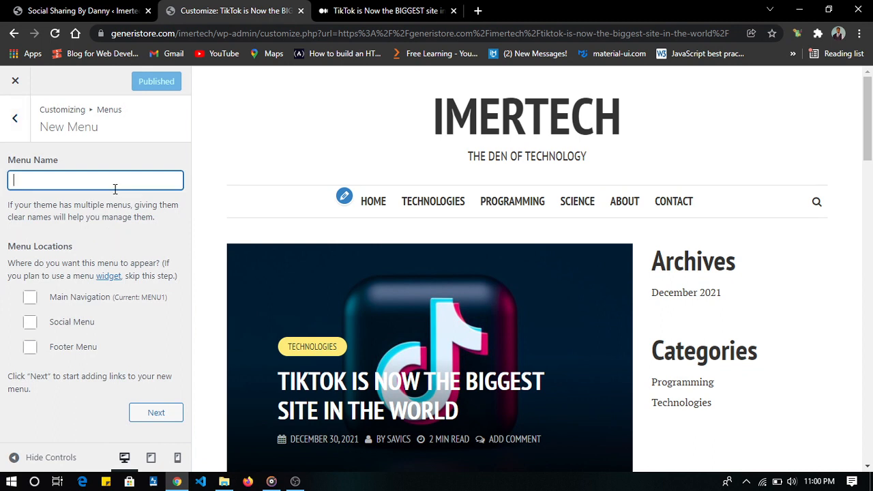
{"action": "type", "text": "socials"}
{"action": "left_click", "coordinate": [30, 329]}
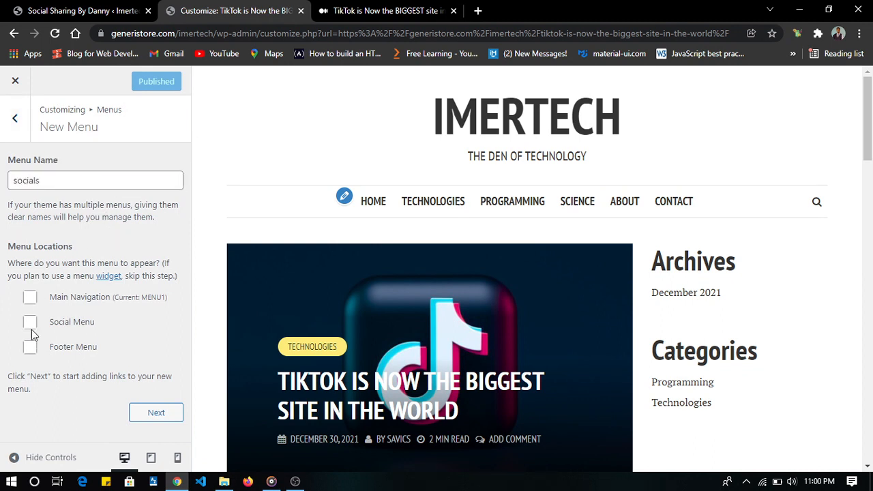
{"action": "left_click", "coordinate": [33, 322]}
{"action": "left_click", "coordinate": [31, 323]}
{"action": "left_click", "coordinate": [149, 418]}
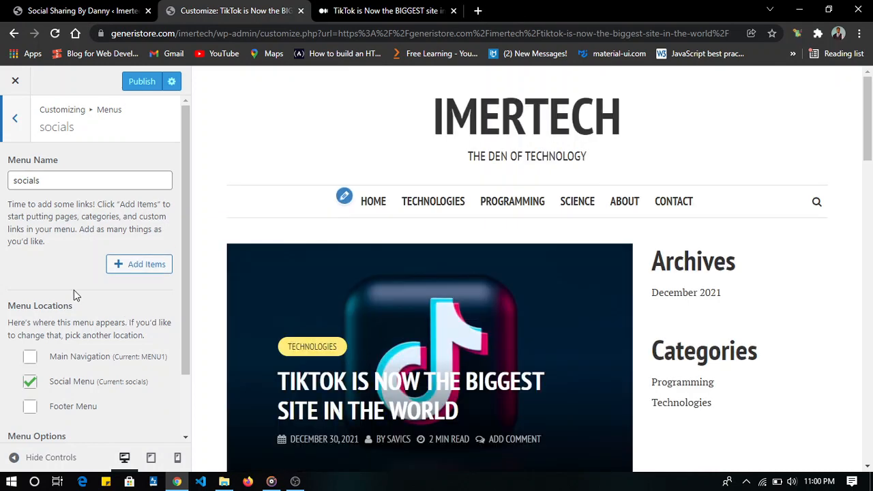
{"action": "scroll", "coordinate": [127, 321], "scroll_direction": "down", "scroll_amount": 1}
{"action": "scroll", "coordinate": [58, 224], "scroll_direction": "up", "scroll_amount": 1}
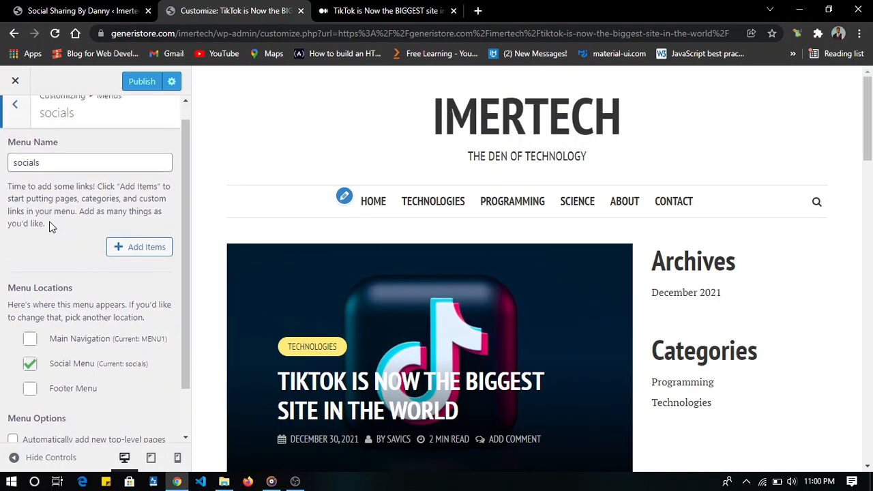
{"action": "left_click", "coordinate": [137, 266]}
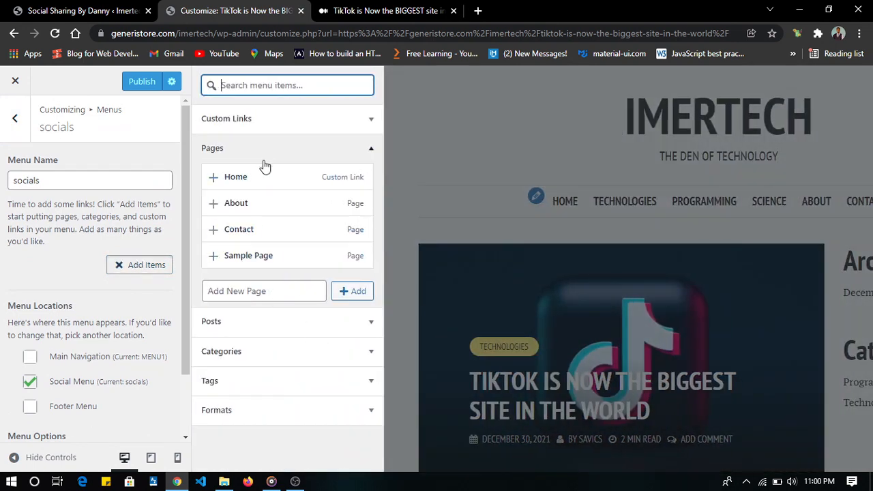
{"action": "left_click", "coordinate": [276, 121]}
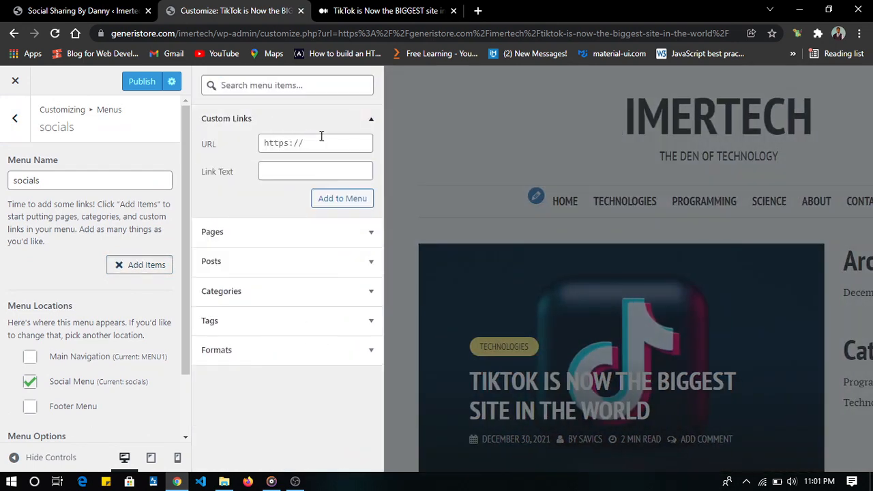
{"action": "left_click", "coordinate": [304, 146]}
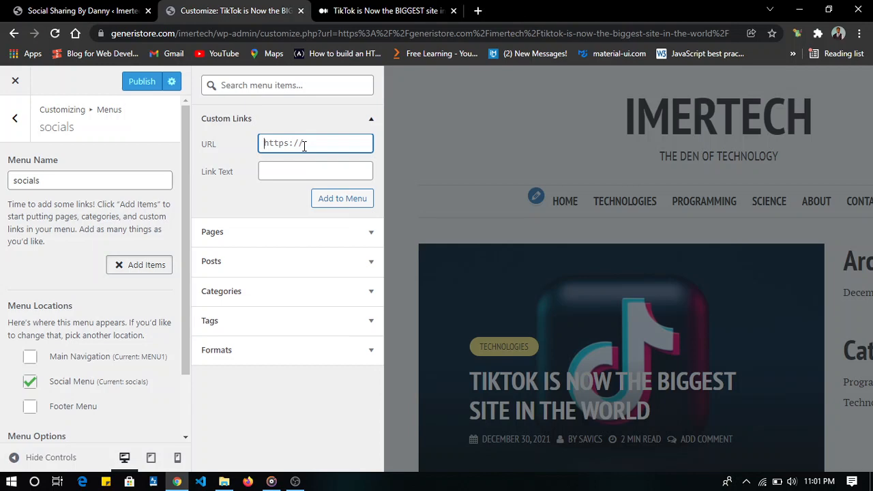
{"action": "type", "text": "htt"}
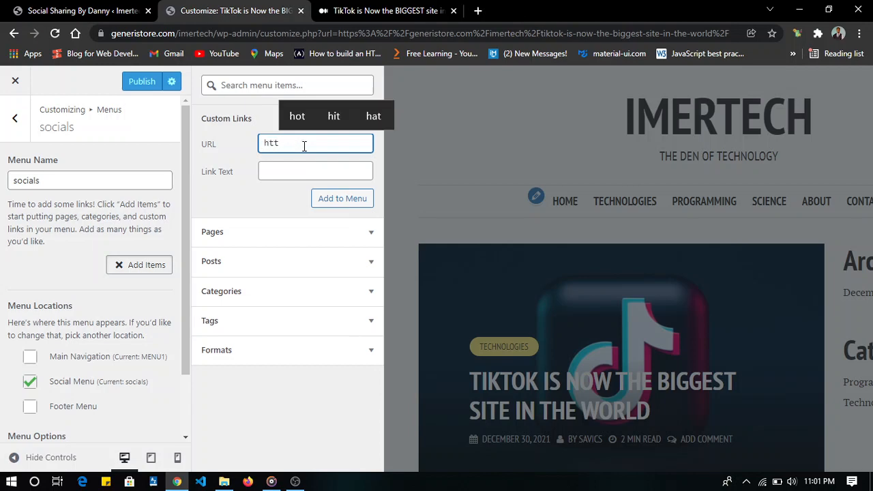
{"action": "type", "text": "ps:/"}
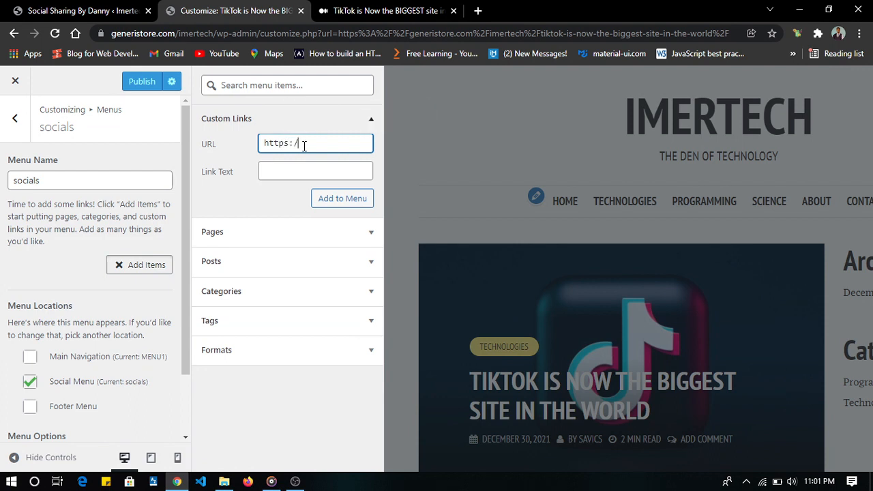
{"action": "type", "text": "/facebook.com"}
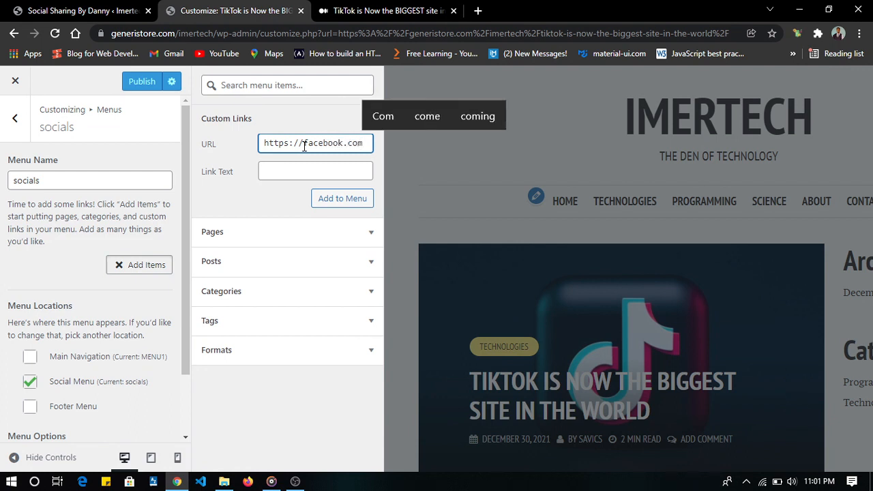
{"action": "left_click", "coordinate": [318, 170]}
{"action": "type", "text": "facebook"}
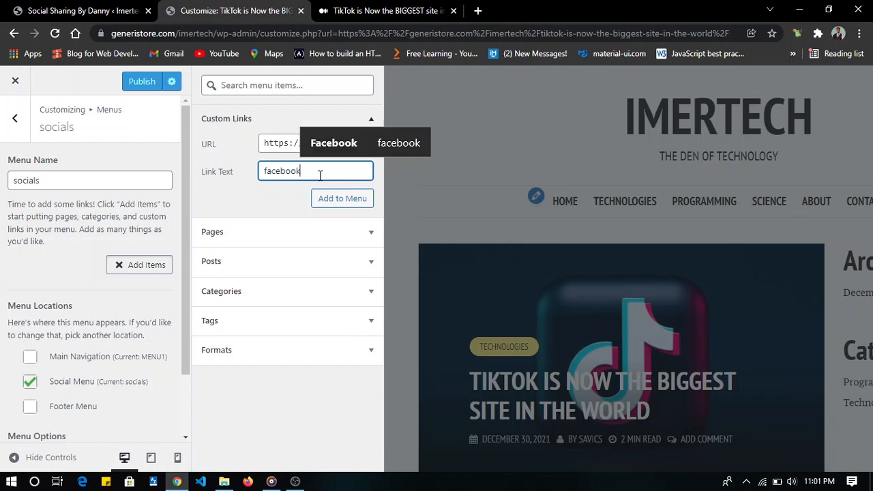
{"action": "left_click", "coordinate": [350, 198]}
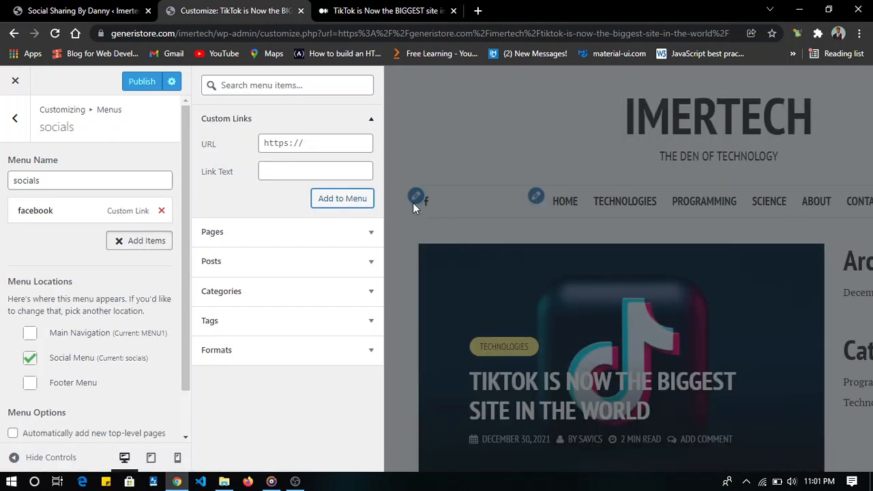
{"action": "left_click", "coordinate": [307, 148]}
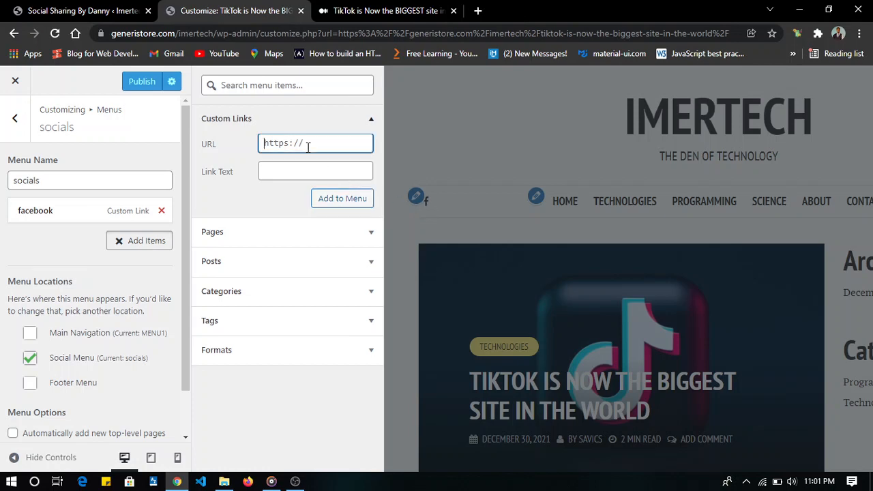
{"action": "type", "text": "https"}
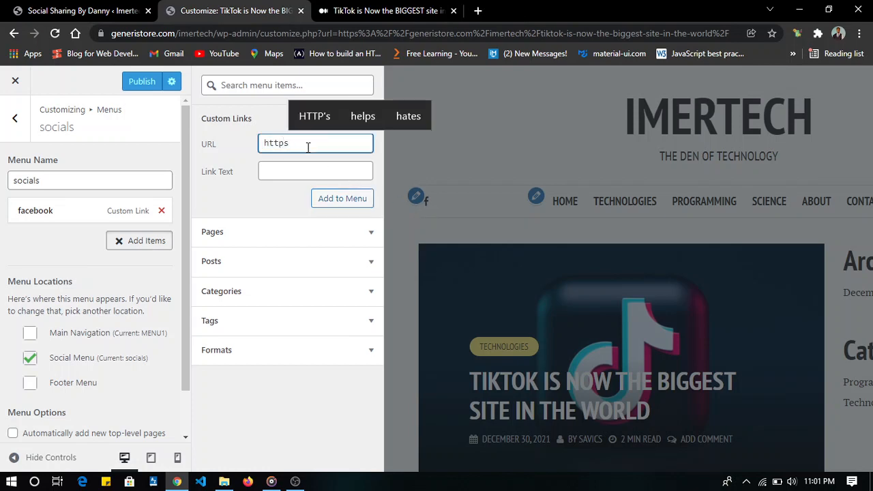
{"action": "type", "text": "://"}
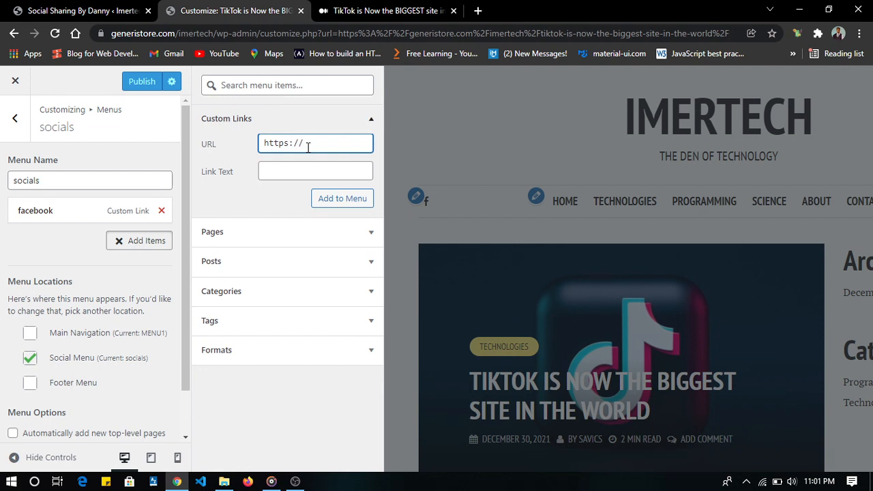
{"action": "type", "text": "linked"}
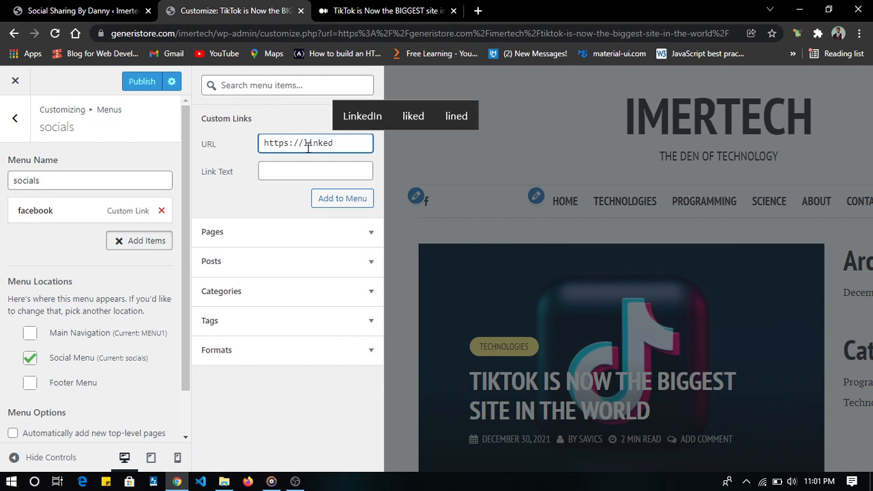
{"action": "key", "text": "BackSpace"}
{"action": "key", "text": "BackSpace"}
{"action": "type", "text": "ed"}
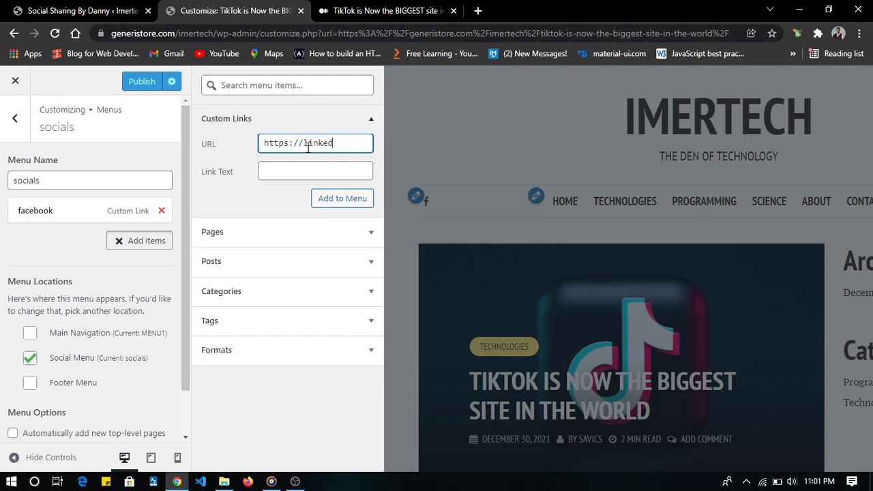
{"action": "type", "text": "in.com"}
{"action": "left_click", "coordinate": [322, 171]}
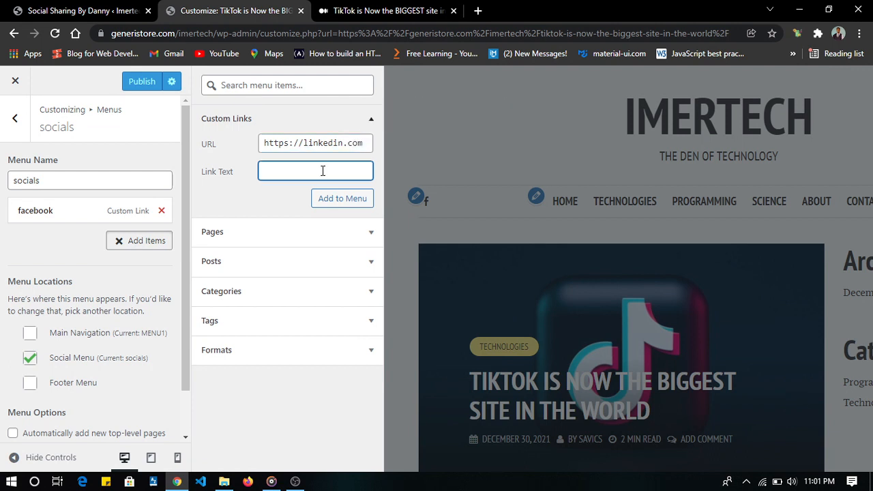
{"action": "type", "text": "linked"}
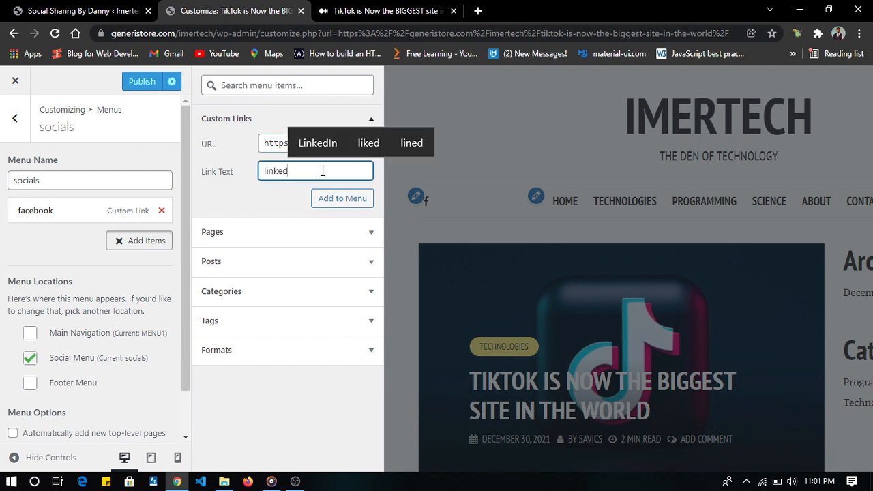
{"action": "type", "text": "in"}
{"action": "left_click", "coordinate": [348, 201]}
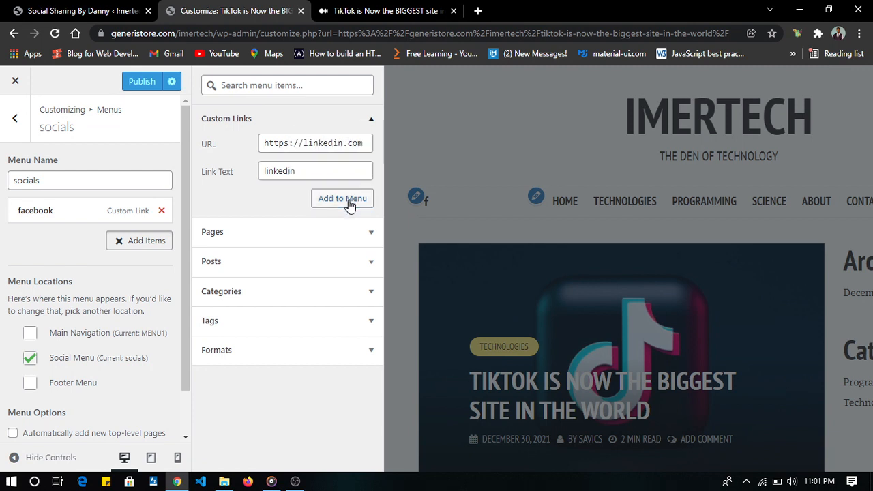
{"action": "left_click", "coordinate": [342, 145]}
{"action": "key", "text": "ctrl+a"}
{"action": "type", "text": "h"}
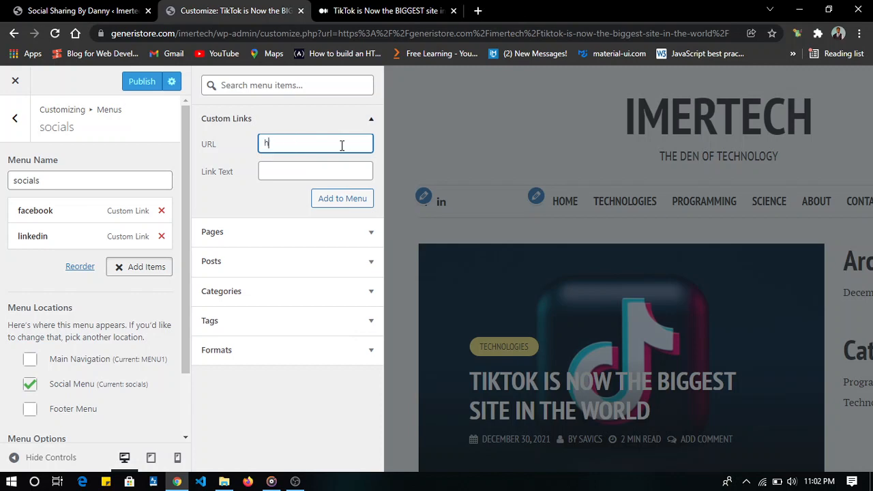
{"action": "type", "text": "ttps://twitter.com"}
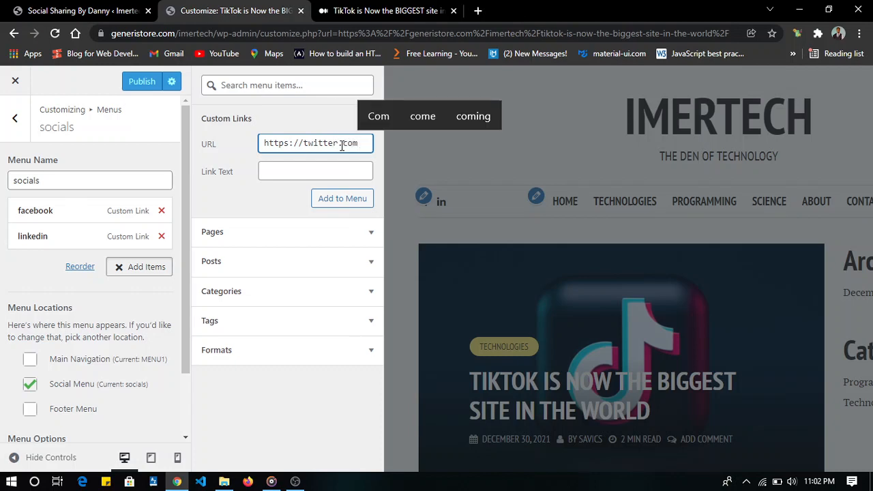
{"action": "left_click", "coordinate": [334, 163]}
{"action": "type", "text": "twi"}
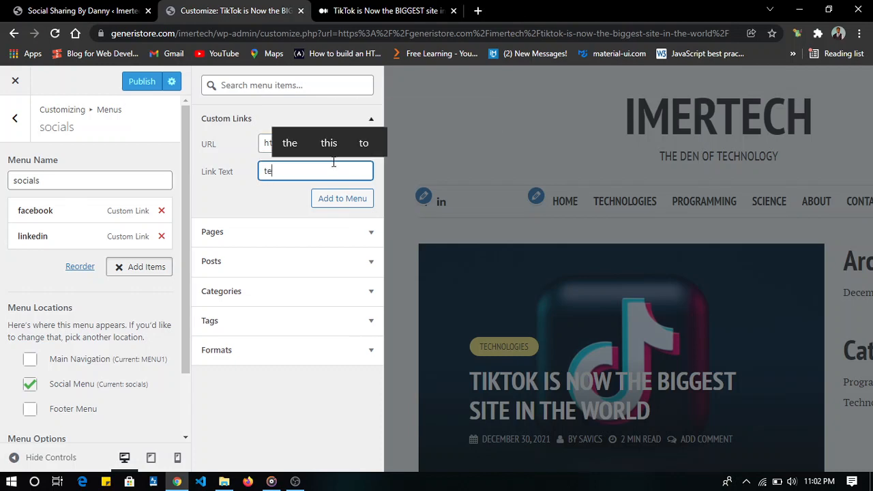
{"action": "type", "text": "tter"}
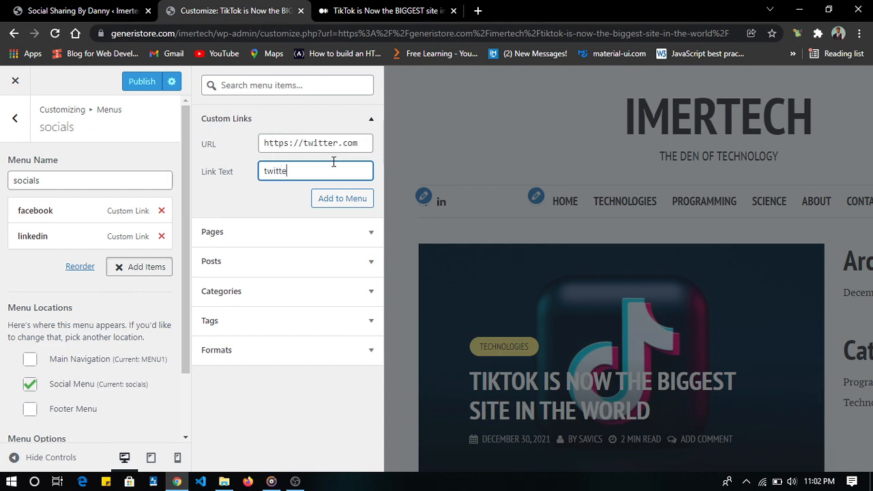
{"action": "left_click", "coordinate": [346, 202]}
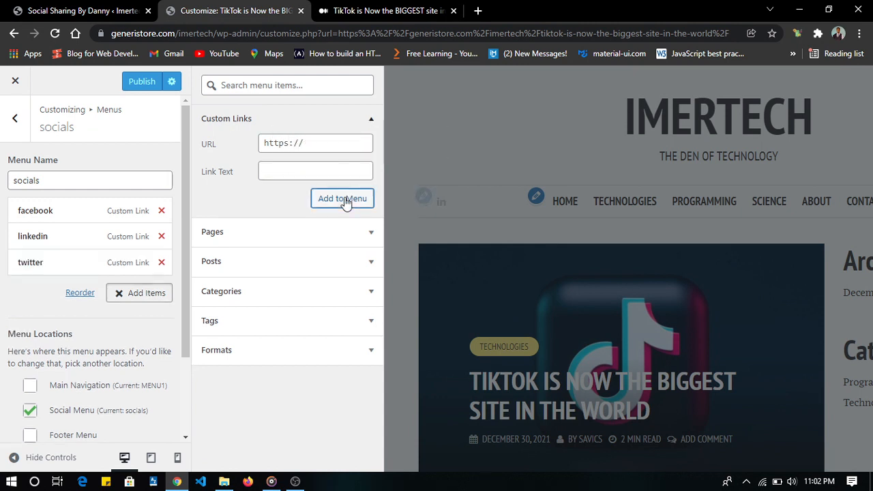
{"action": "left_click", "coordinate": [320, 142]}
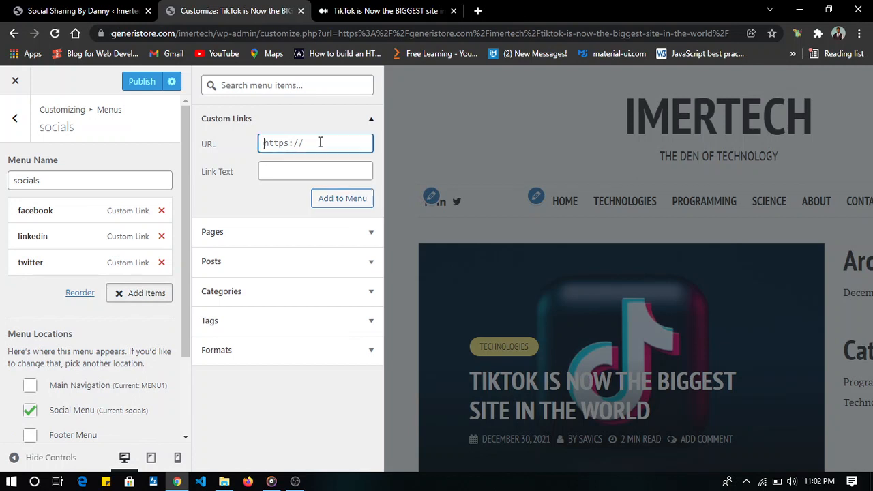
{"action": "type", "text": "https"}
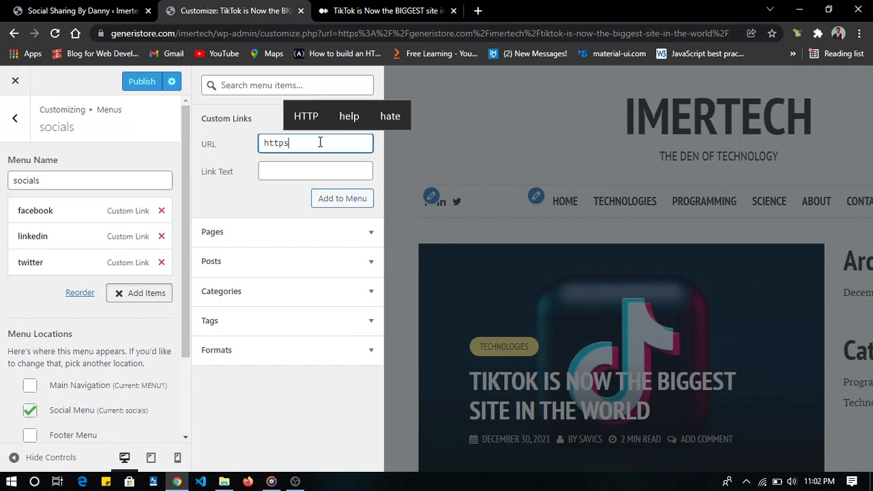
{"action": "type", "text": "://"}
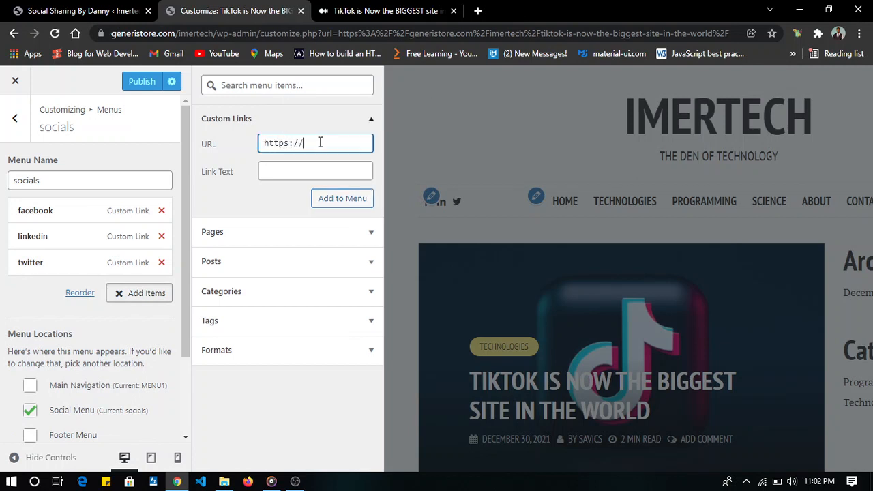
{"action": "type", "text": "insta"}
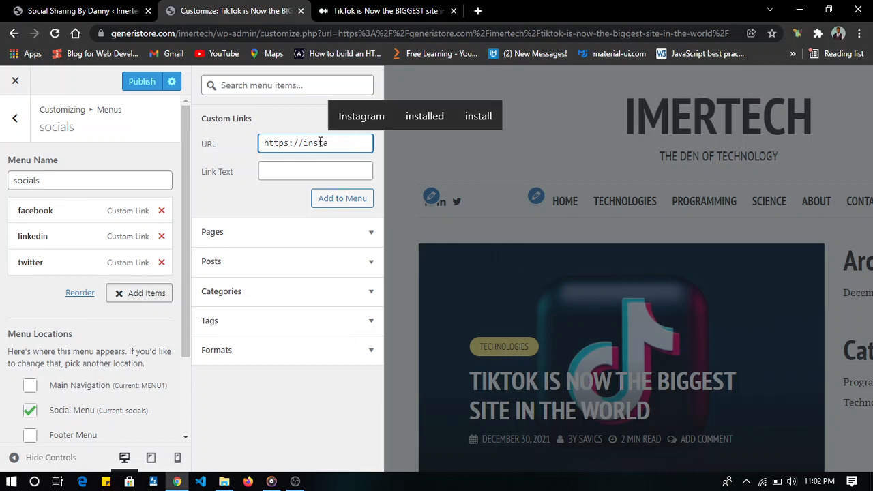
{"action": "type", "text": "gram.com"}
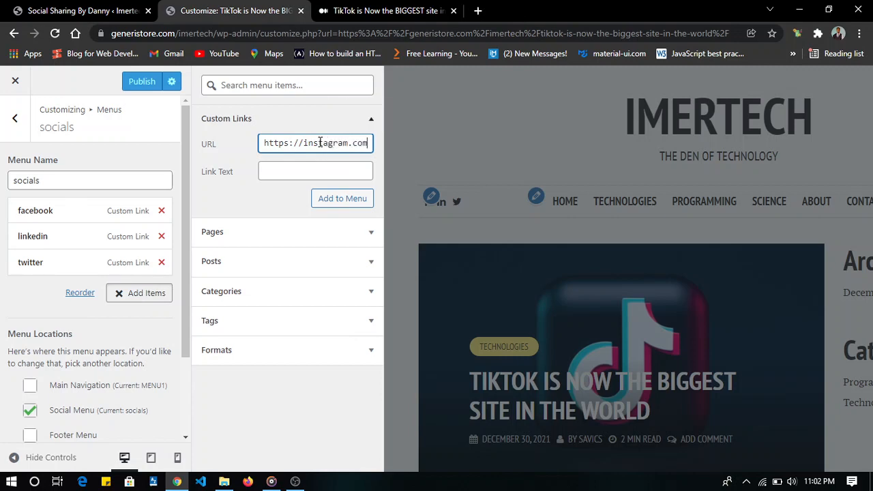
{"action": "left_click", "coordinate": [328, 169]}
{"action": "type", "text": "i"}
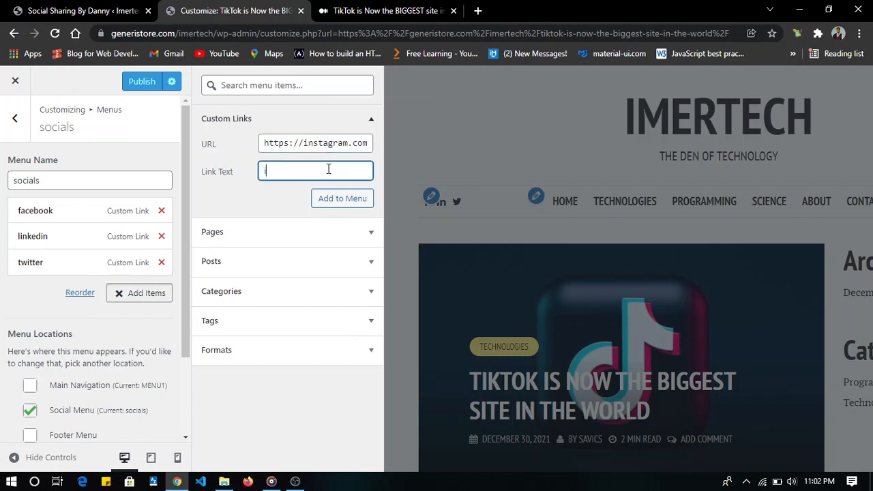
{"action": "type", "text": "nstagr"}
{"action": "key", "text": "BackSpace"}
{"action": "type", "text": "agram"}
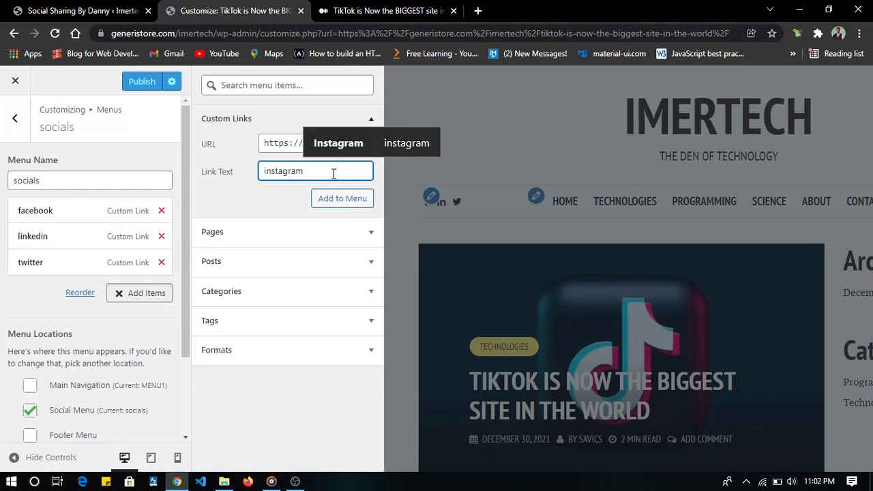
{"action": "left_click", "coordinate": [344, 198]}
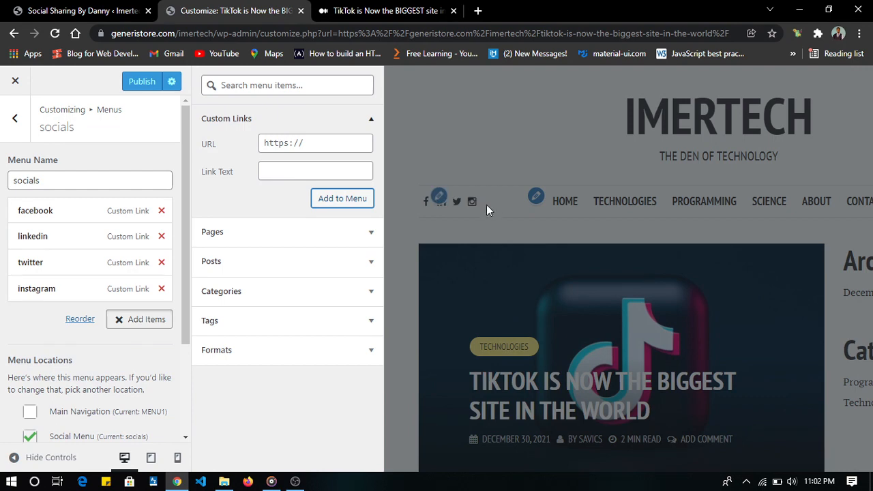
- Publish the socials menu changes and close the customizer to return to the live site
{"action": "left_click", "coordinate": [457, 150]}
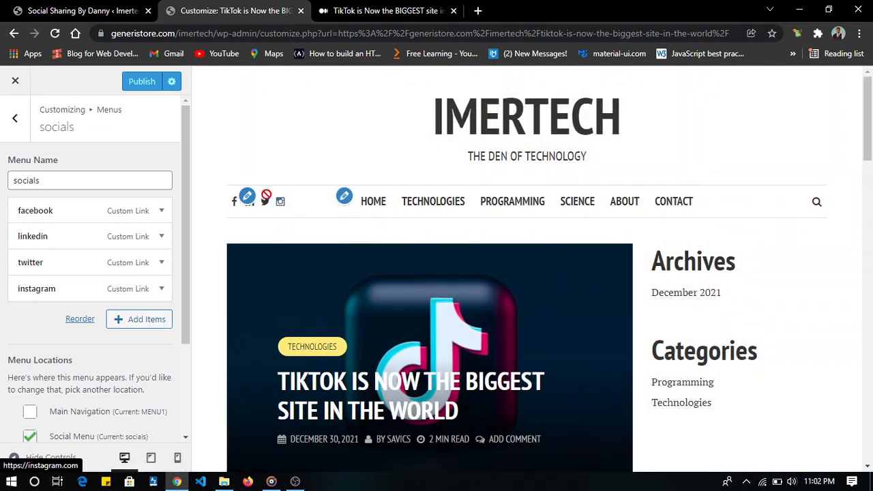
{"action": "left_click", "coordinate": [141, 82]}
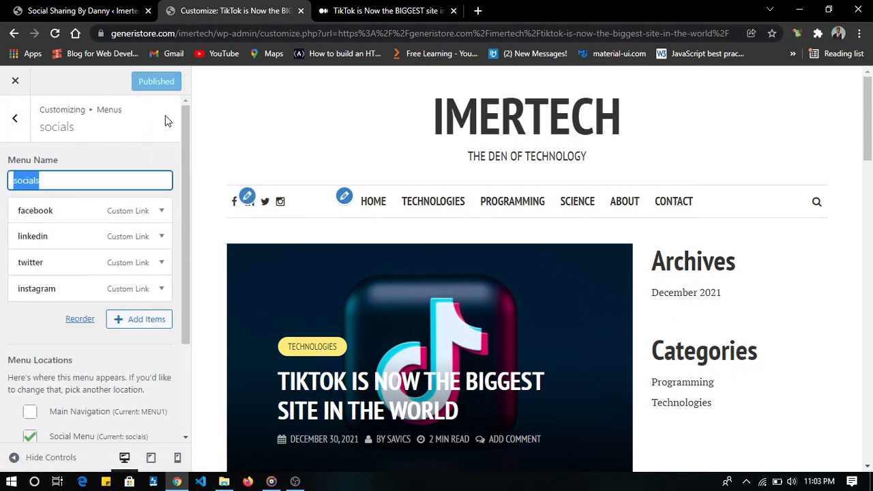
{"action": "left_click", "coordinate": [15, 79]}
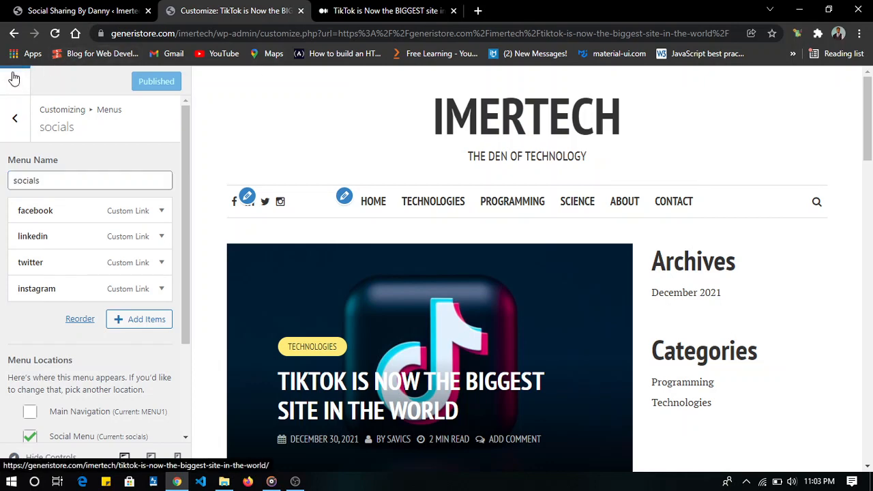
{"action": "left_click", "coordinate": [15, 80]}
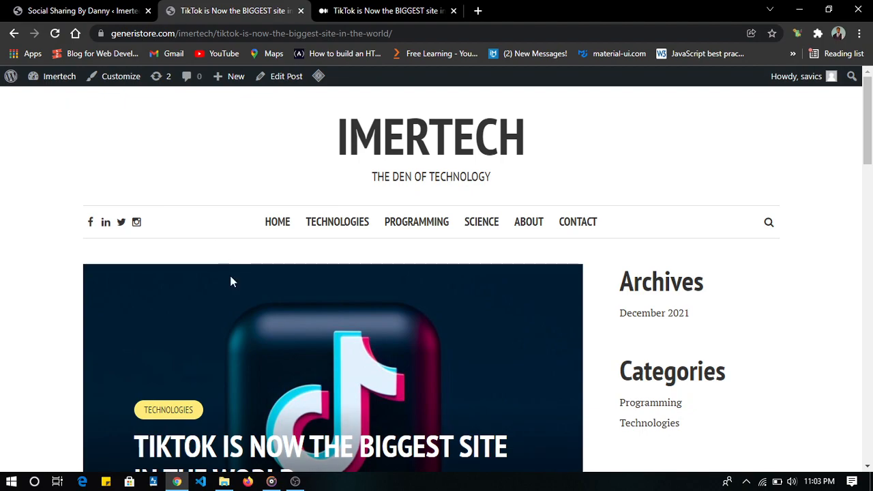
- Review the TikTok post page and the blog's home page from header to footer, including the header search field
{"action": "scroll", "coordinate": [229, 280], "scroll_direction": "down", "scroll_amount": 15}
{"action": "scroll", "coordinate": [229, 280], "scroll_direction": "down", "scroll_amount": 3}
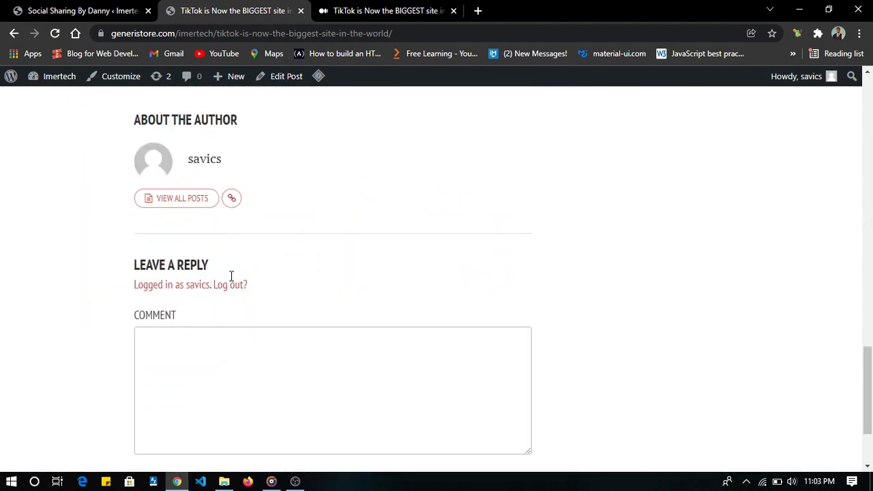
{"action": "scroll", "coordinate": [229, 280], "scroll_direction": "up", "scroll_amount": 15}
{"action": "left_click", "coordinate": [401, 162]}
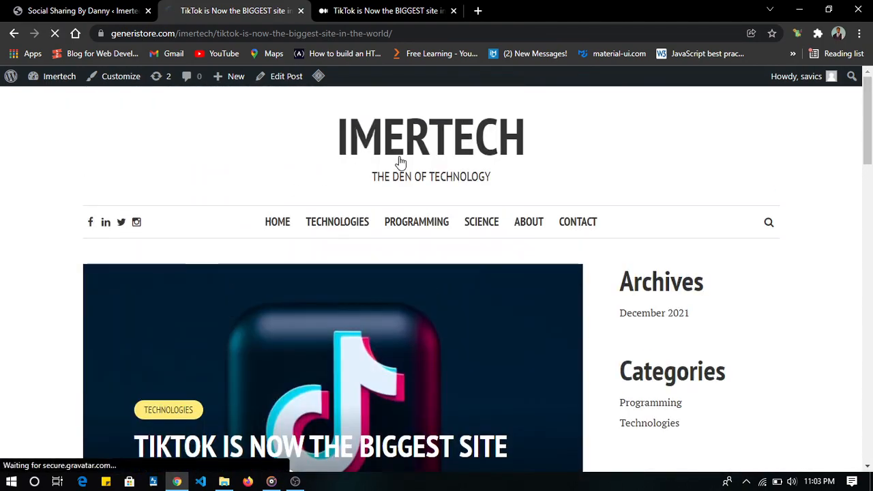
{"action": "scroll", "coordinate": [417, 355], "scroll_direction": "down", "scroll_amount": 20}
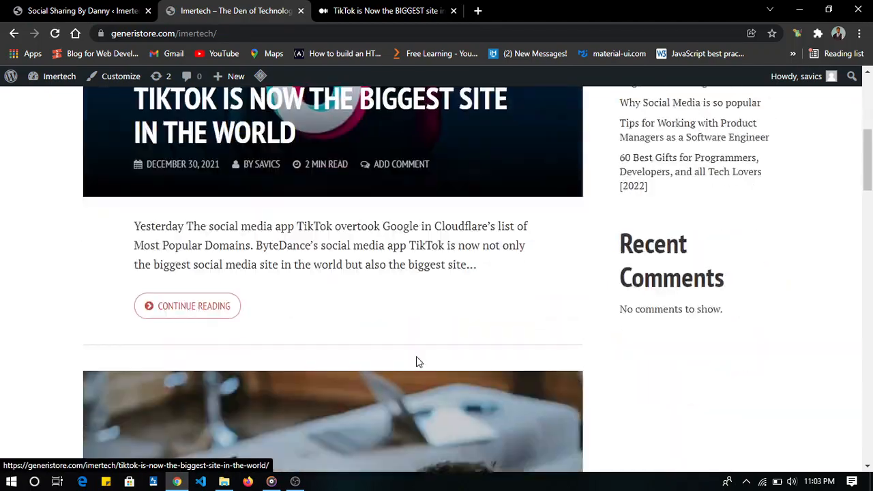
{"action": "scroll", "coordinate": [418, 362], "scroll_direction": "up", "scroll_amount": 20}
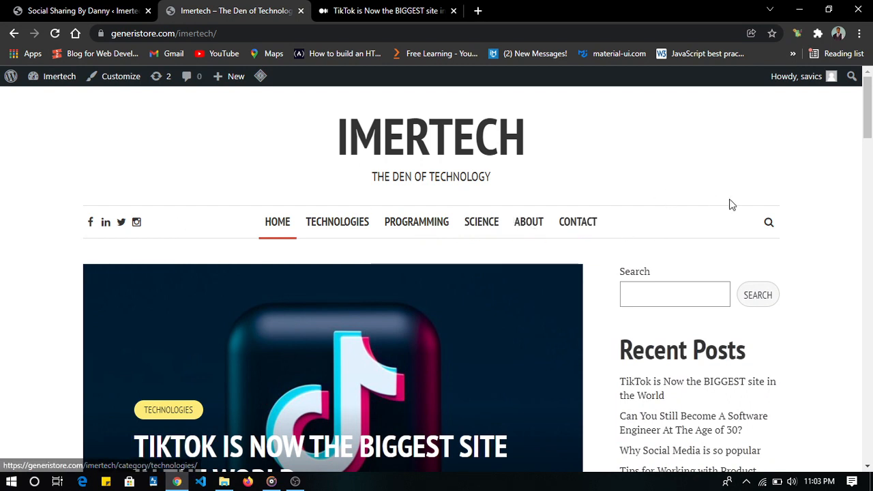
{"action": "left_click", "coordinate": [773, 223]}
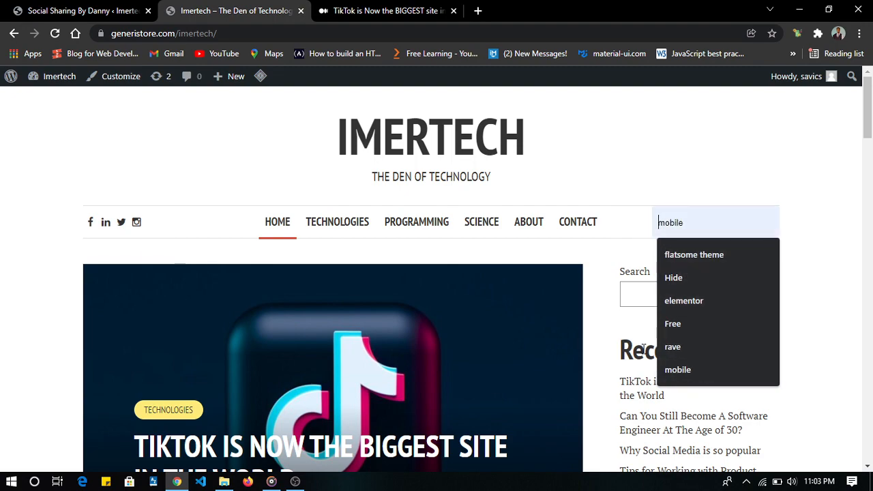
{"action": "scroll", "coordinate": [407, 249], "scroll_direction": "down", "scroll_amount": 8}
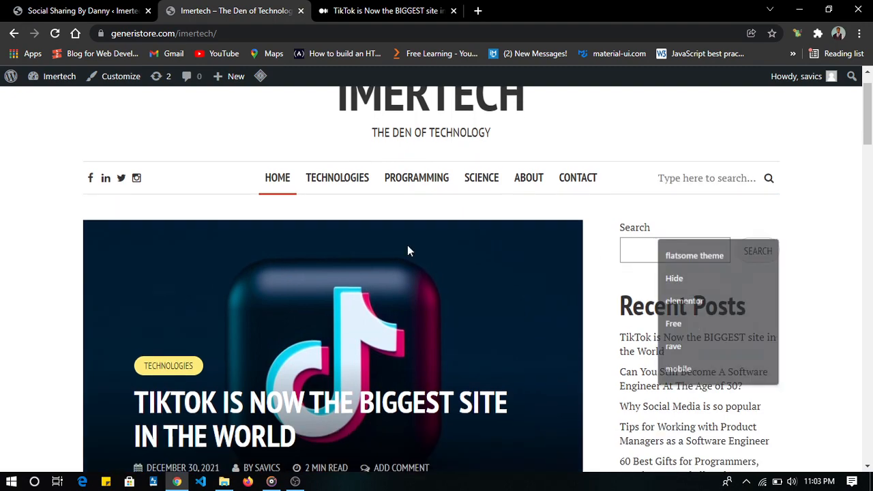
{"action": "scroll", "coordinate": [407, 249], "scroll_direction": "up", "scroll_amount": 5}
{"action": "scroll", "coordinate": [407, 249], "scroll_direction": "down", "scroll_amount": 20}
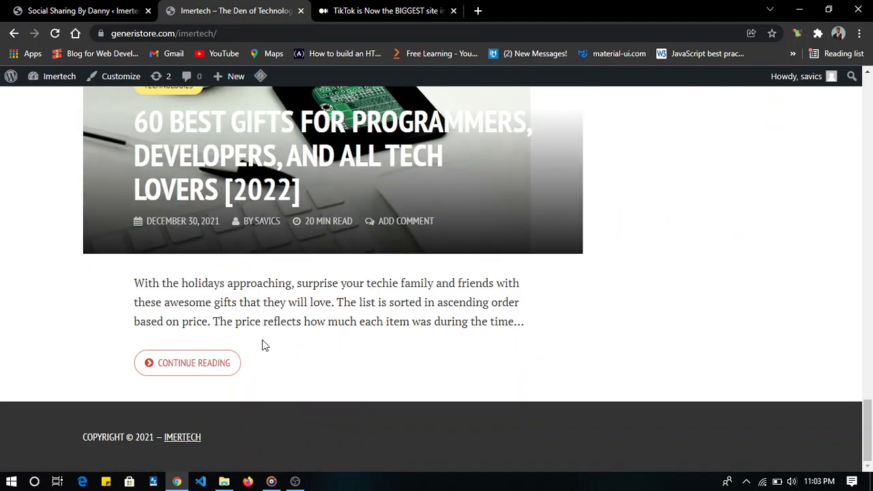
- Open the 60 Best Gifts for Programmers post and examine it down to the About the Author section
{"action": "left_click", "coordinate": [206, 364]}
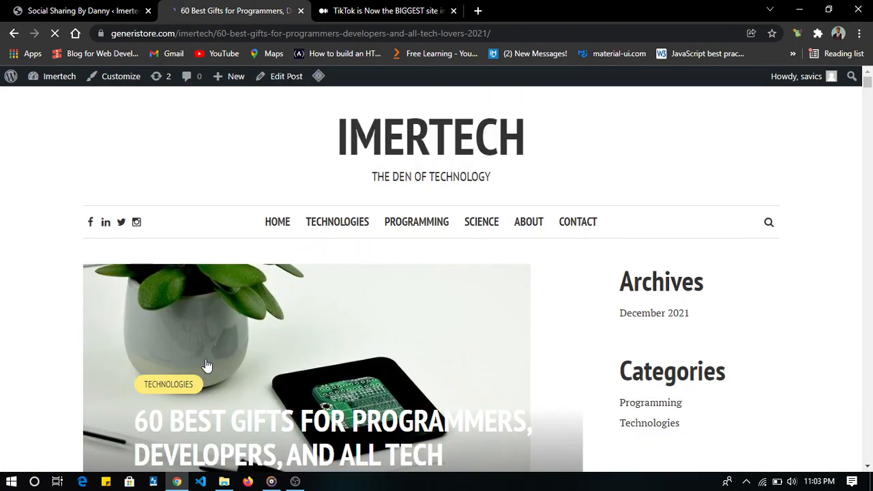
{"action": "scroll", "coordinate": [207, 366], "scroll_direction": "down", "scroll_amount": 10}
{"action": "scroll", "coordinate": [207, 366], "scroll_direction": "down", "scroll_amount": 20}
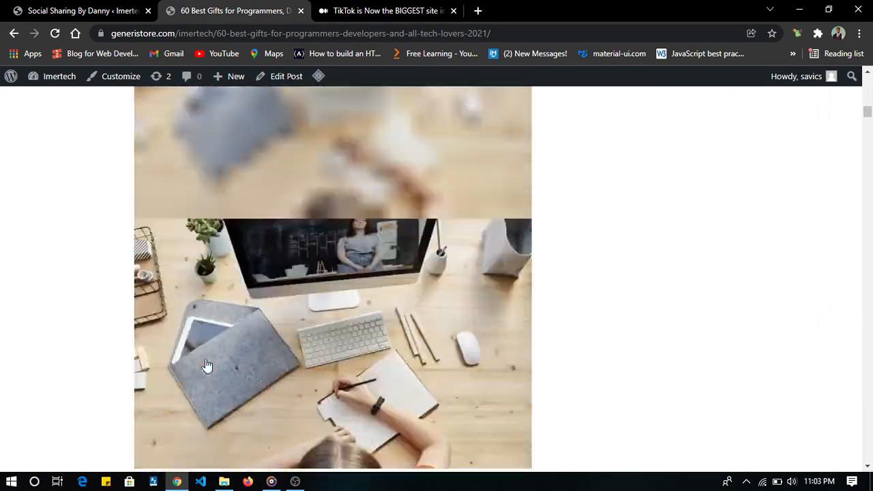
{"action": "scroll", "coordinate": [207, 366], "scroll_direction": "down", "scroll_amount": 10}
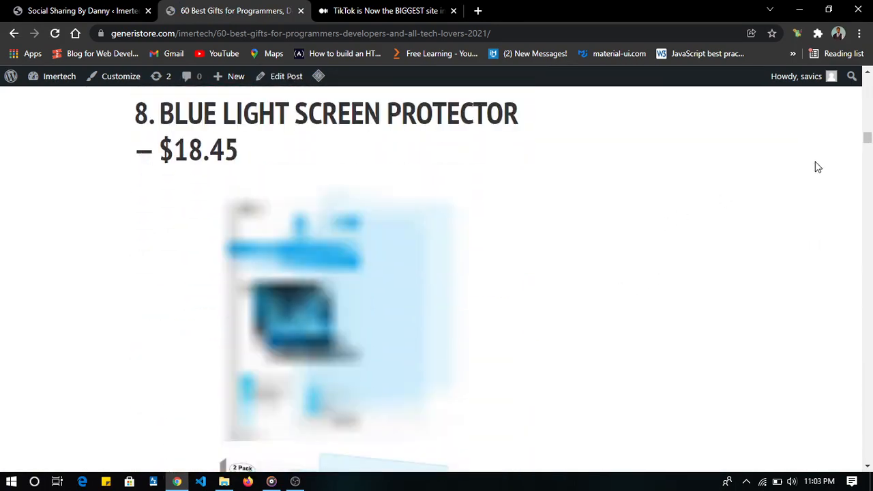
{"action": "scroll", "coordinate": [868, 140], "scroll_direction": "up", "scroll_amount": 5}
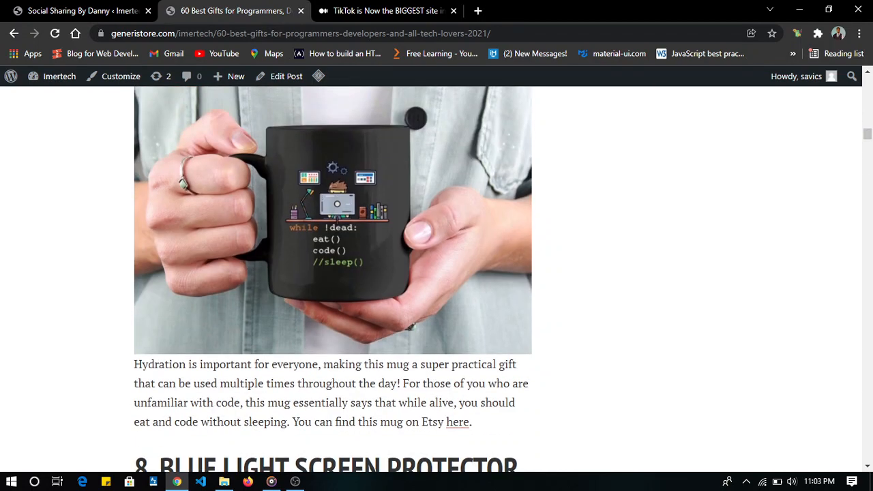
{"action": "left_click_drag", "start_coordinate": [868, 133], "coordinate": [866, 470]}
{"action": "scroll", "coordinate": [489, 308], "scroll_direction": "up", "scroll_amount": 3}
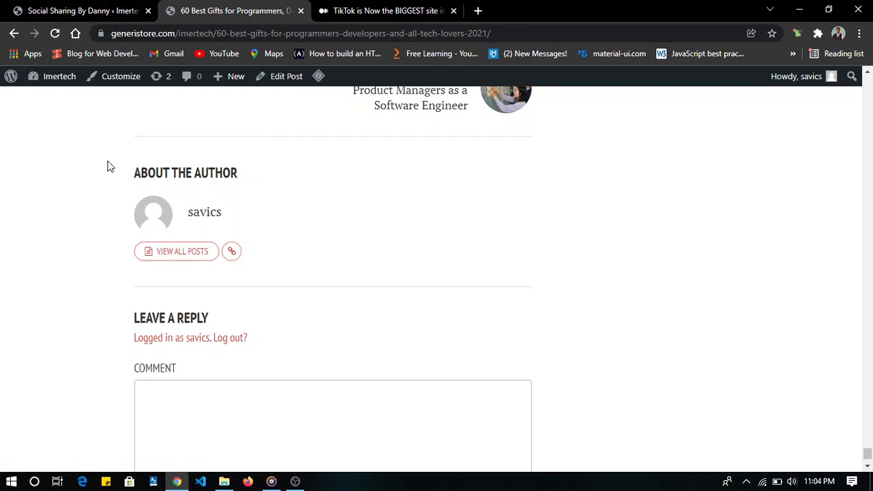
- Return to the WordPress admin and open the Name section of the user profile
{"action": "left_click", "coordinate": [63, 8]}
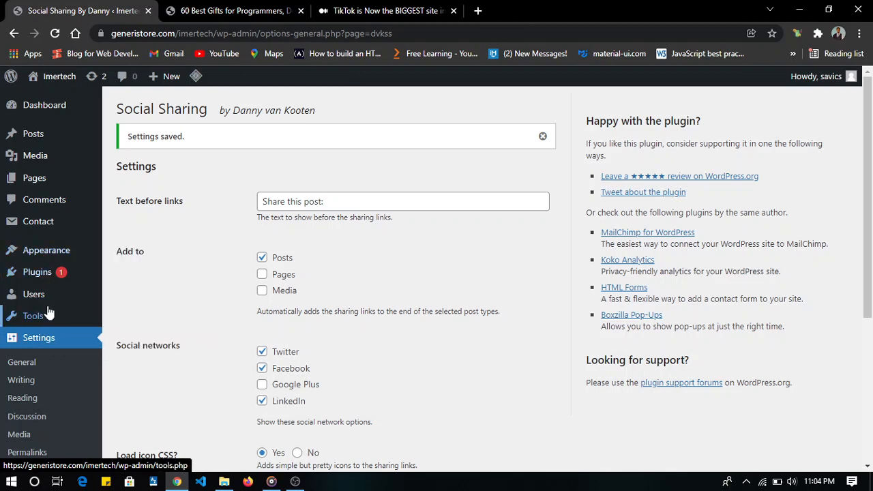
{"action": "mouse_move", "coordinate": [46, 302]}
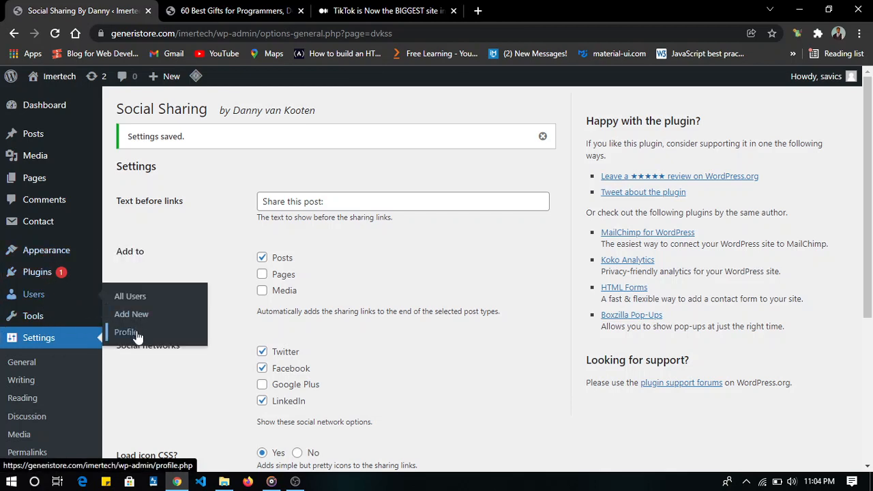
{"action": "left_click", "coordinate": [137, 336]}
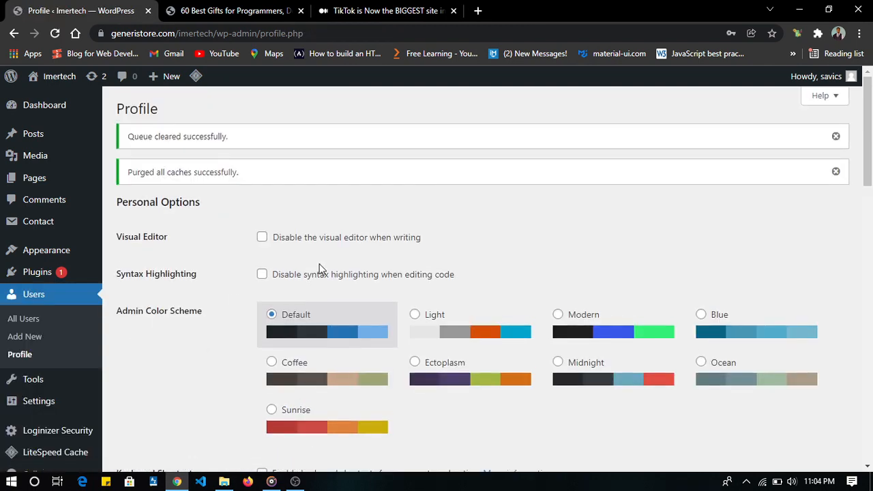
{"action": "scroll", "coordinate": [320, 269], "scroll_direction": "down", "scroll_amount": 4}
{"action": "scroll", "coordinate": [321, 269], "scroll_direction": "down", "scroll_amount": 4}
{"action": "scroll", "coordinate": [320, 269], "scroll_direction": "up", "scroll_amount": 3}
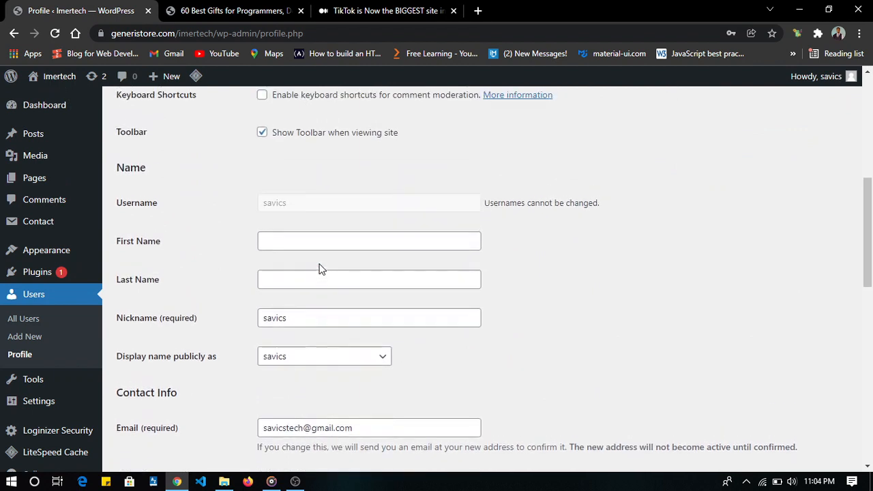
- Enter the author's first name and last name in the user profile
{"action": "left_click", "coordinate": [277, 240]}
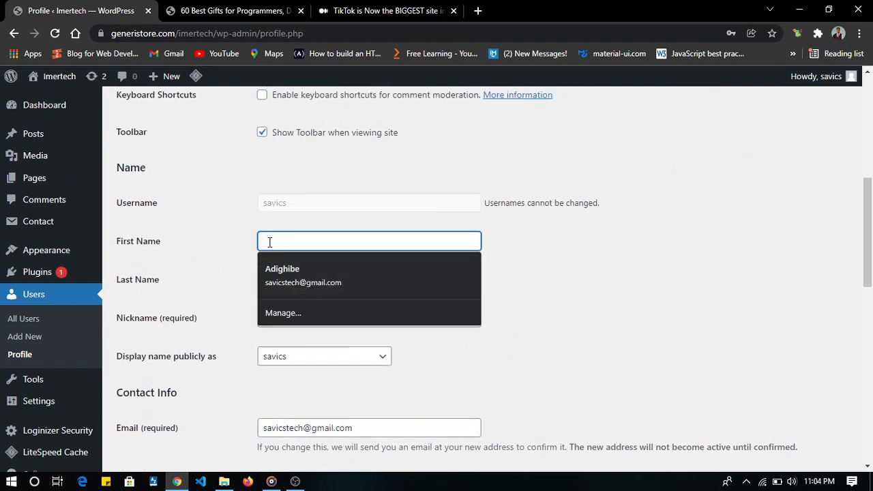
{"action": "type", "text": "Vict"}
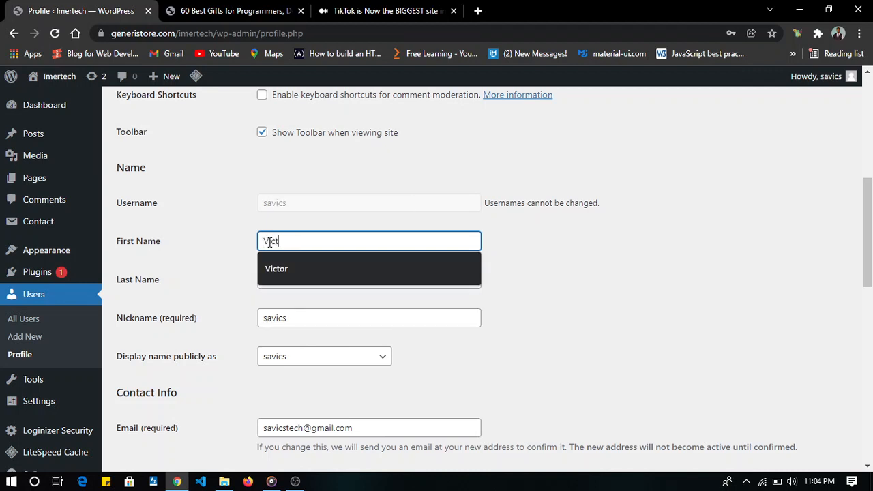
{"action": "left_click", "coordinate": [320, 269]}
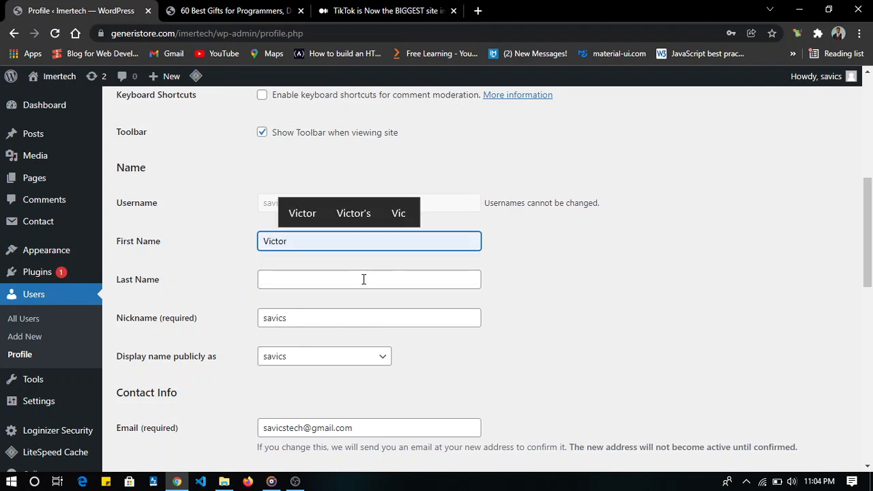
{"action": "left_click", "coordinate": [363, 279]}
{"action": "type", "text": "Adighibe"}
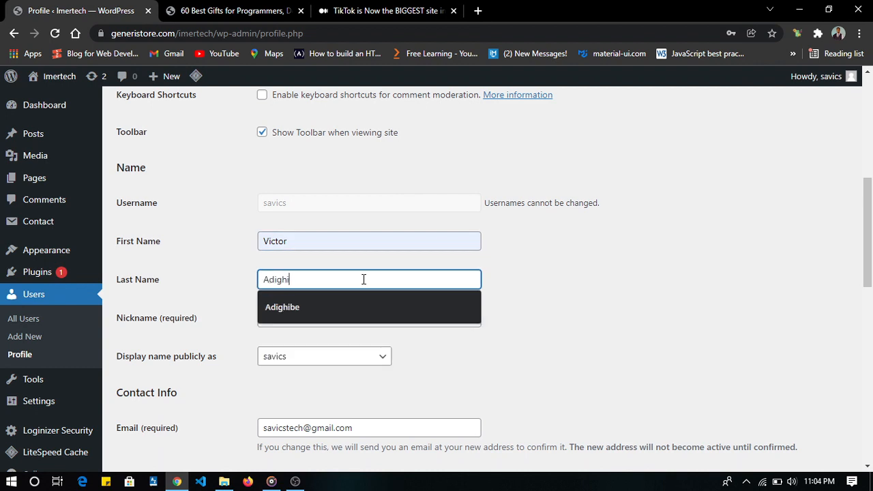
{"action": "left_click", "coordinate": [545, 304]}
- Open the Biographical Info field in the About Yourself section of the user profile
{"action": "scroll", "coordinate": [545, 304], "scroll_direction": "down", "scroll_amount": 2}
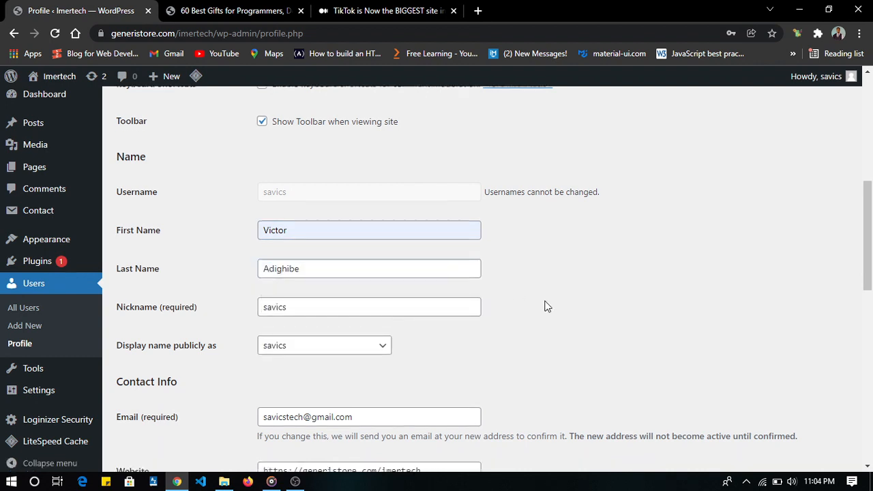
{"action": "scroll", "coordinate": [341, 214], "scroll_direction": "down", "scroll_amount": 2}
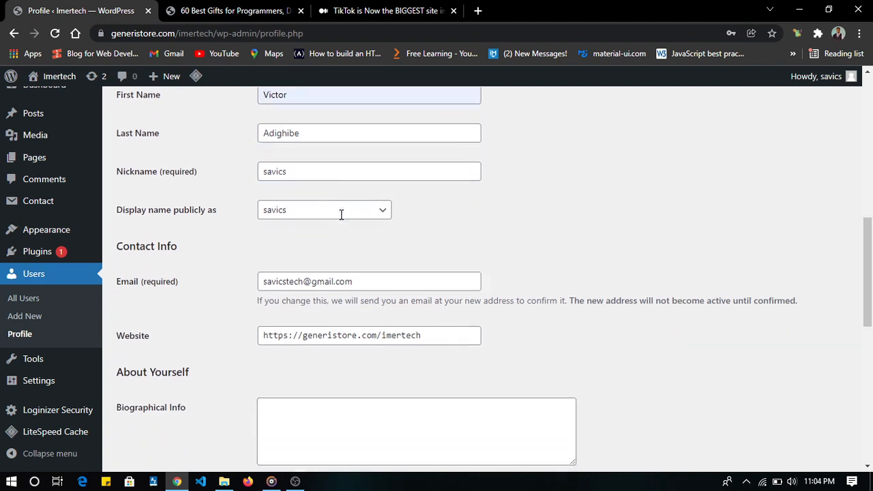
{"action": "scroll", "coordinate": [332, 225], "scroll_direction": "down", "scroll_amount": 2}
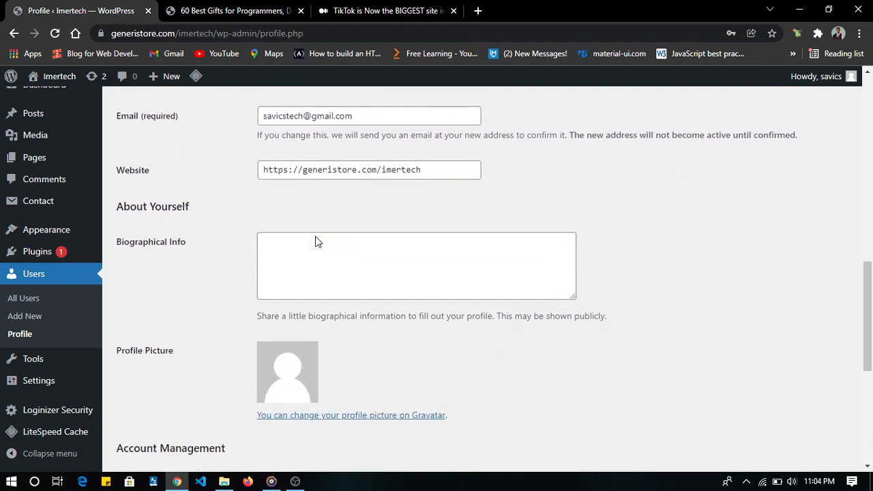
{"action": "left_click", "coordinate": [341, 232]}
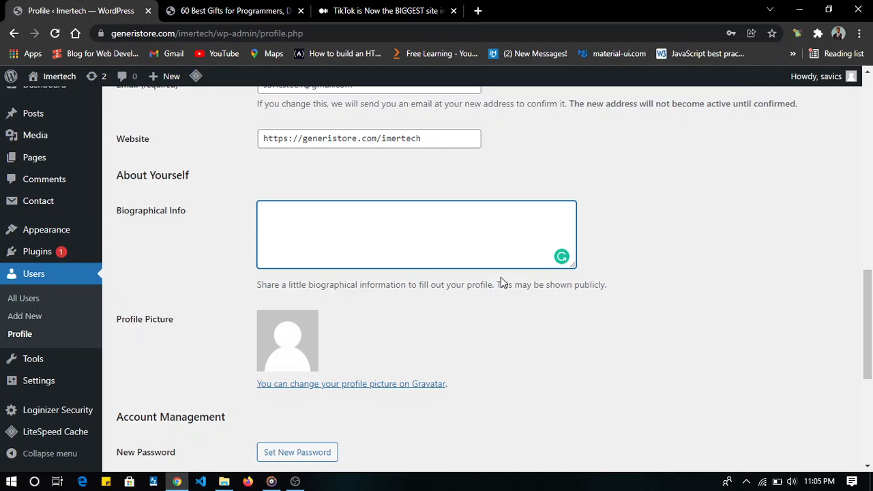
- Open the author's happy-birthday page on GitHub Pages in a new tab and copy the first two biography paragraphs
{"action": "left_click", "coordinate": [477, 10]}
{"action": "type", "text": "happy"}
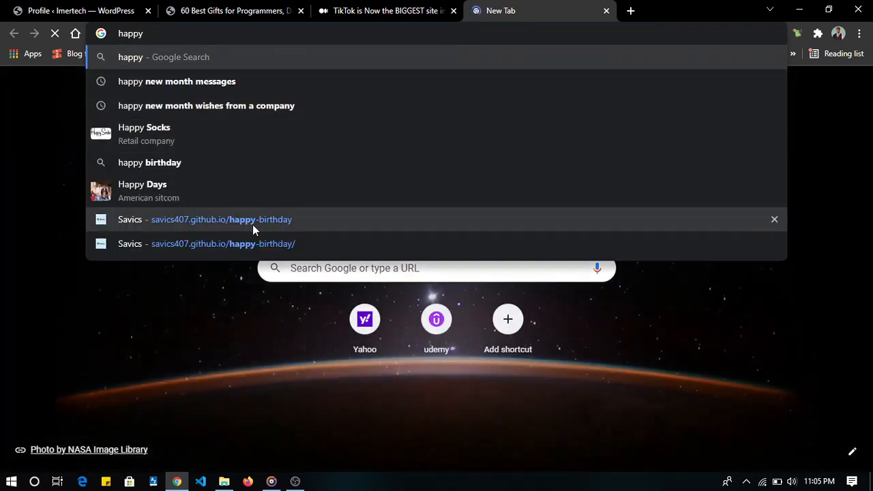
{"action": "left_click", "coordinate": [252, 225]}
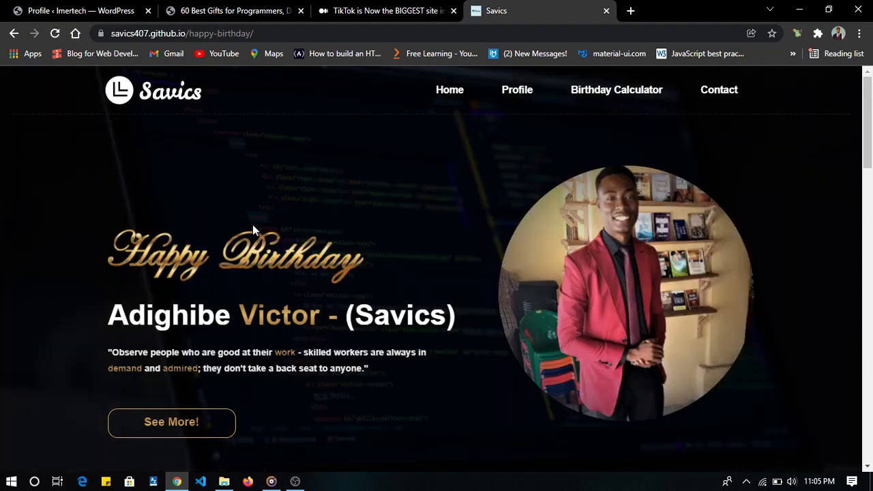
{"action": "scroll", "coordinate": [446, 347], "scroll_direction": "down", "scroll_amount": 3}
{"action": "scroll", "coordinate": [446, 347], "scroll_direction": "down", "scroll_amount": 4}
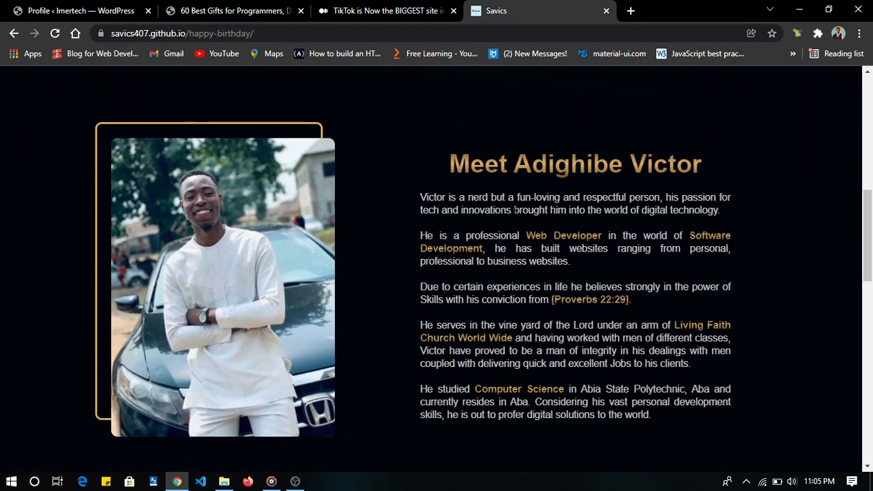
{"action": "left_click_drag", "start_coordinate": [589, 271], "coordinate": [412, 197]}
{"action": "key", "text": "ctrl+c"}
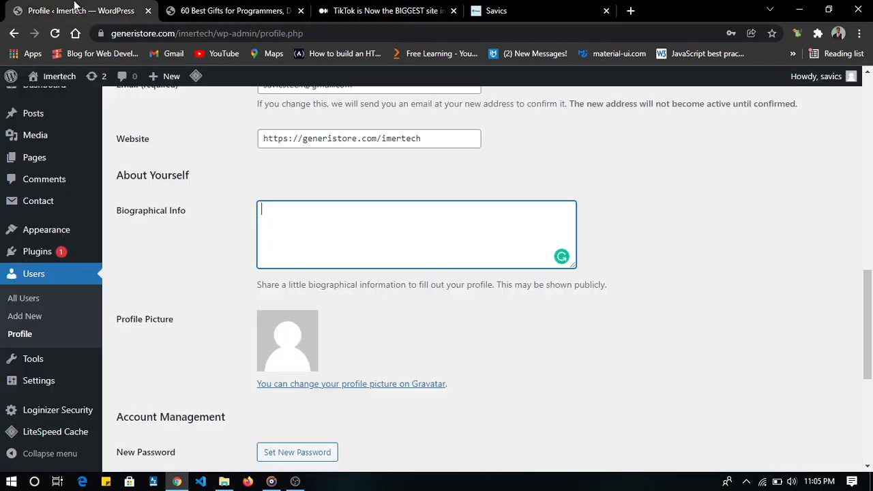
- Paste the two copied biography paragraphs into the profile's Biographical Info and update the profile
{"action": "left_click", "coordinate": [75, 11]}
{"action": "key", "text": "ctrl+v"}
{"action": "scroll", "coordinate": [345, 311], "scroll_direction": "down", "scroll_amount": 1}
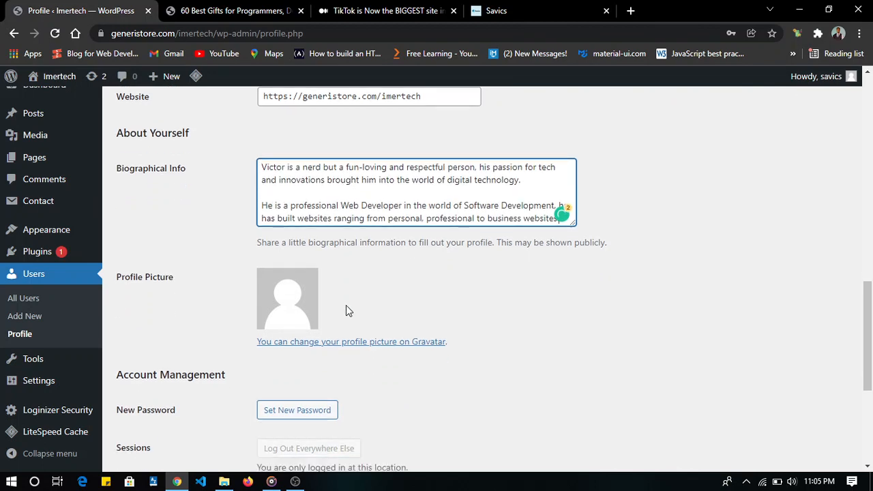
{"action": "scroll", "coordinate": [346, 311], "scroll_direction": "down", "scroll_amount": 1}
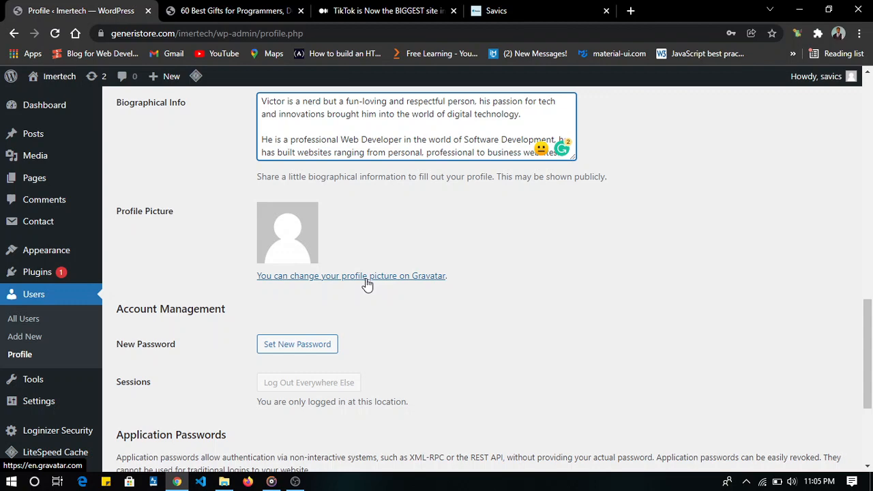
{"action": "scroll", "coordinate": [367, 285], "scroll_direction": "down", "scroll_amount": 1}
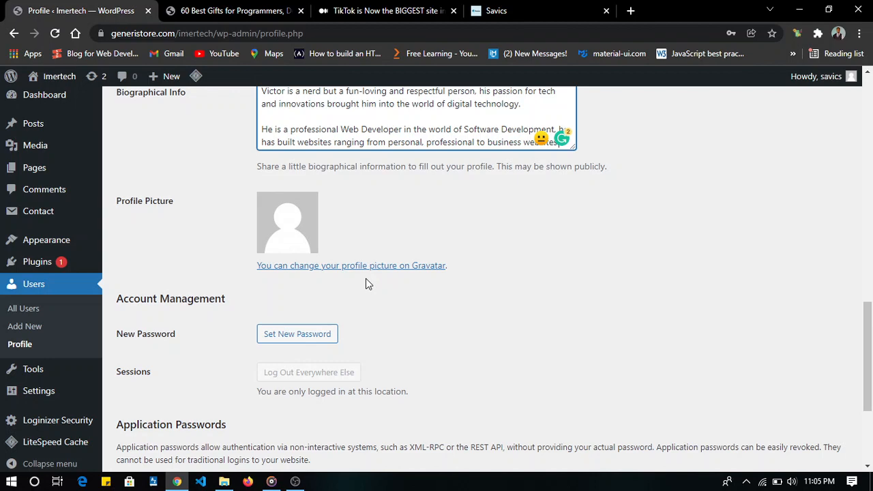
{"action": "scroll", "coordinate": [365, 278], "scroll_direction": "down", "scroll_amount": 3}
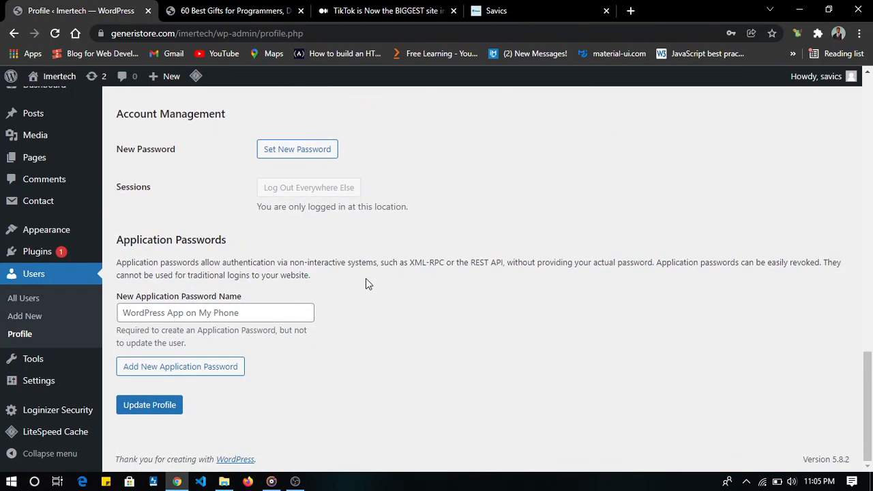
{"action": "left_click", "coordinate": [140, 409]}
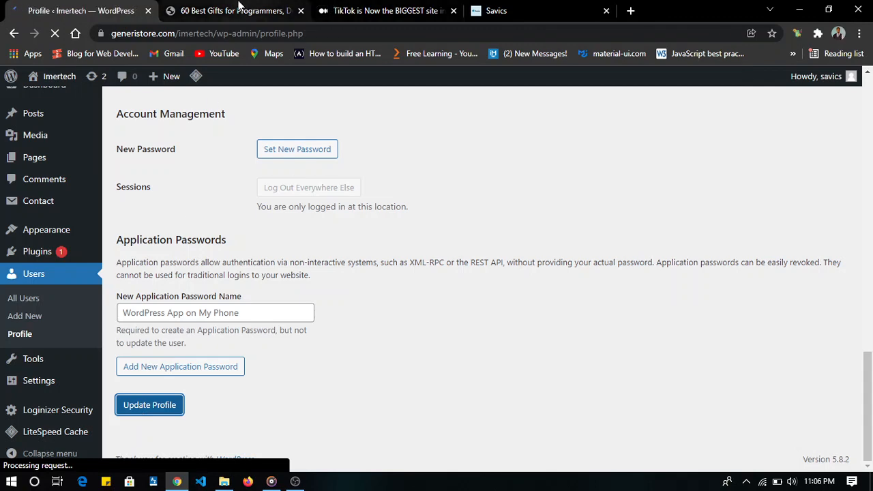
- Reload the 60 Best Gifts for Programmers post and check the biography in its About the Author section
{"action": "left_click", "coordinate": [238, 8]}
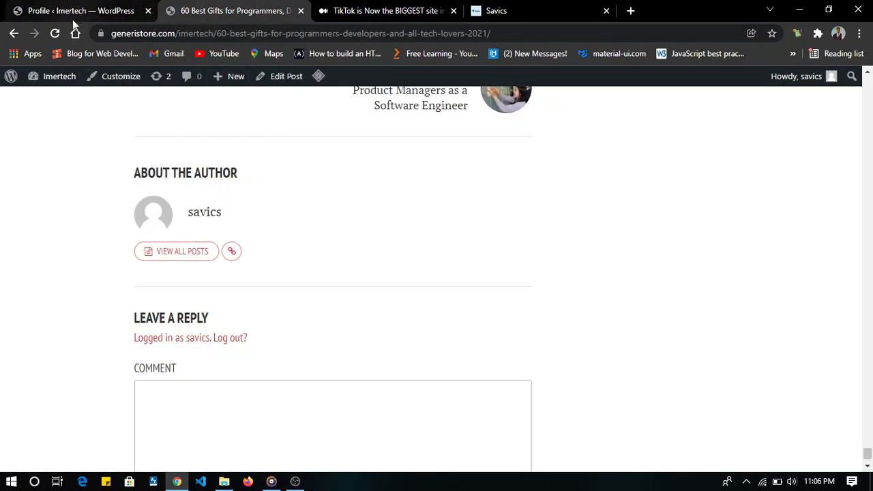
{"action": "left_click", "coordinate": [56, 32]}
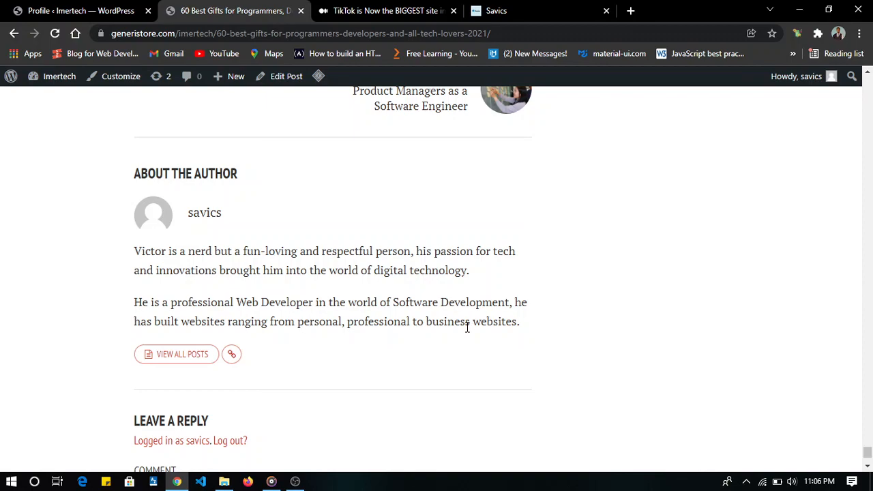
{"action": "scroll", "coordinate": [466, 327], "scroll_direction": "down", "scroll_amount": 1}
{"action": "scroll", "coordinate": [466, 327], "scroll_direction": "up", "scroll_amount": 6}
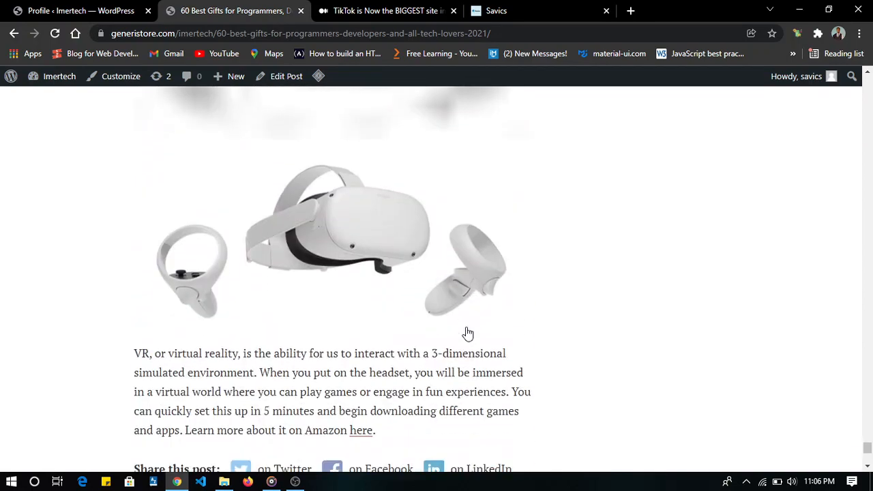
{"action": "scroll", "coordinate": [467, 333], "scroll_direction": "down", "scroll_amount": 5}
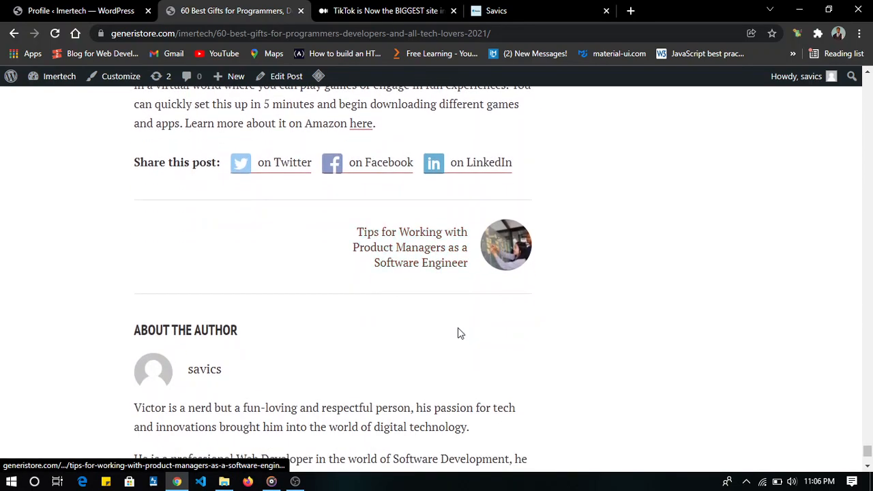
{"action": "scroll", "coordinate": [214, 371], "scroll_direction": "down", "scroll_amount": 3}
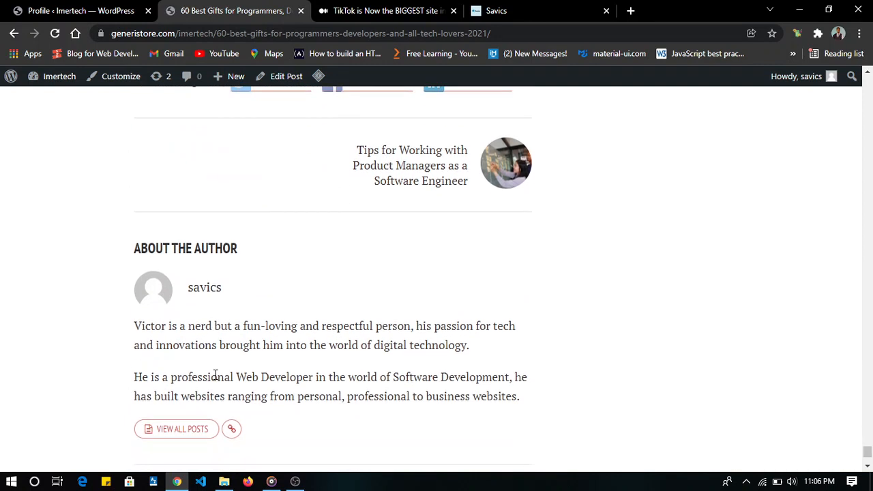
- Return to the start of the post and examine the header, navigation, and the Archives and Categories sidebar
{"action": "scroll", "coordinate": [216, 375], "scroll_direction": "up", "scroll_amount": 20}
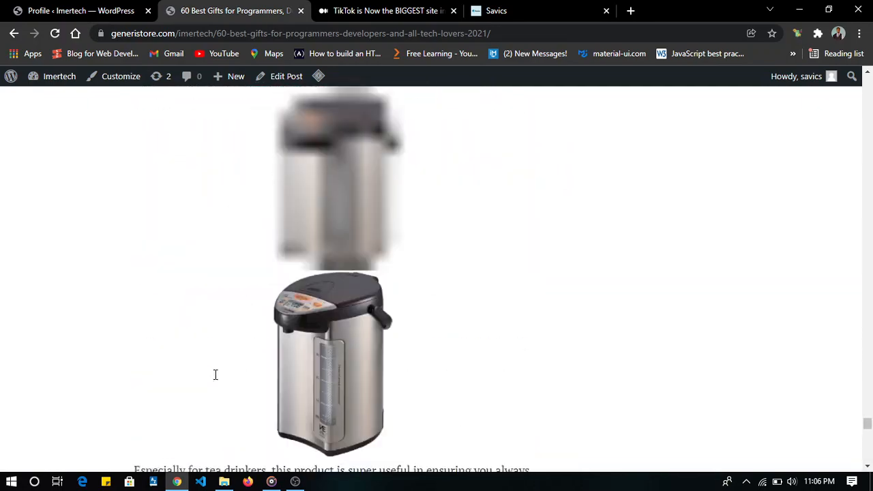
{"action": "scroll", "coordinate": [216, 375], "scroll_direction": "up", "scroll_amount": 2}
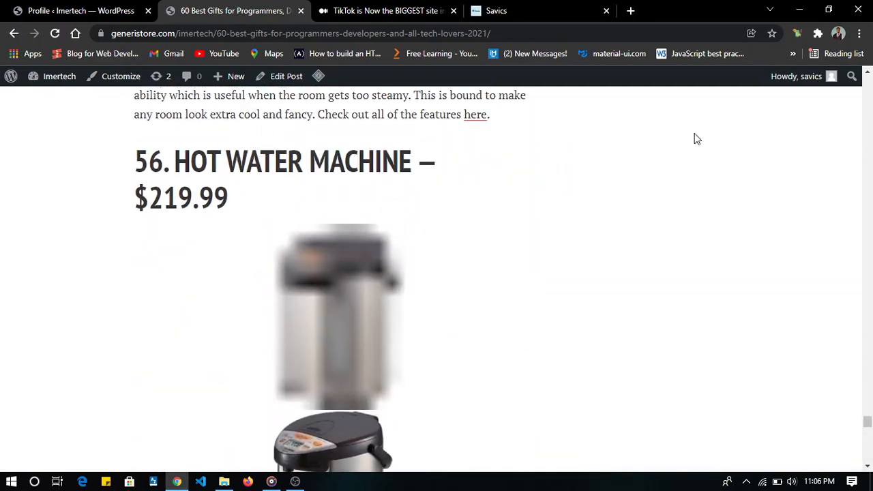
{"action": "scroll", "coordinate": [697, 139], "scroll_direction": "up", "scroll_amount": 20}
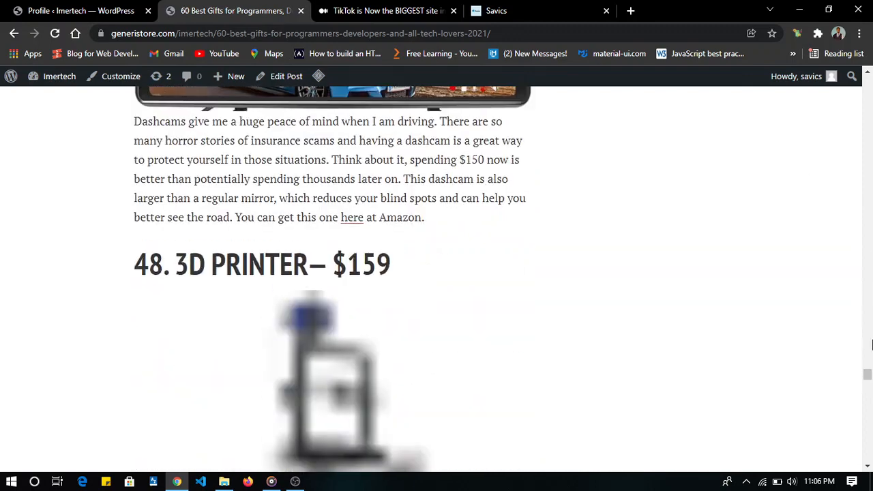
{"action": "left_click_drag", "start_coordinate": [863, 377], "coordinate": [827, 13]}
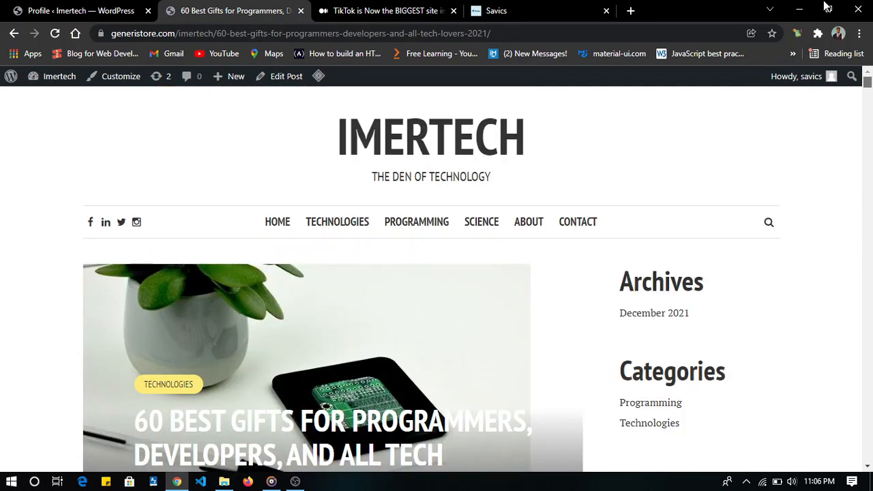
{"action": "scroll", "coordinate": [648, 402], "scroll_direction": "down", "scroll_amount": 1}
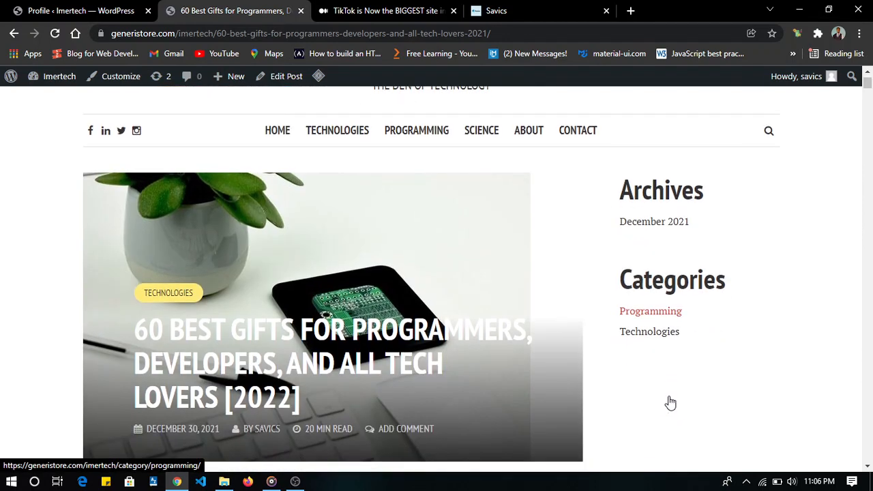
{"action": "scroll", "coordinate": [652, 339], "scroll_direction": "up", "scroll_amount": 1}
{"action": "scroll", "coordinate": [653, 339], "scroll_direction": "down", "scroll_amount": 1}
{"action": "scroll", "coordinate": [652, 339], "scroll_direction": "up", "scroll_amount": 1}
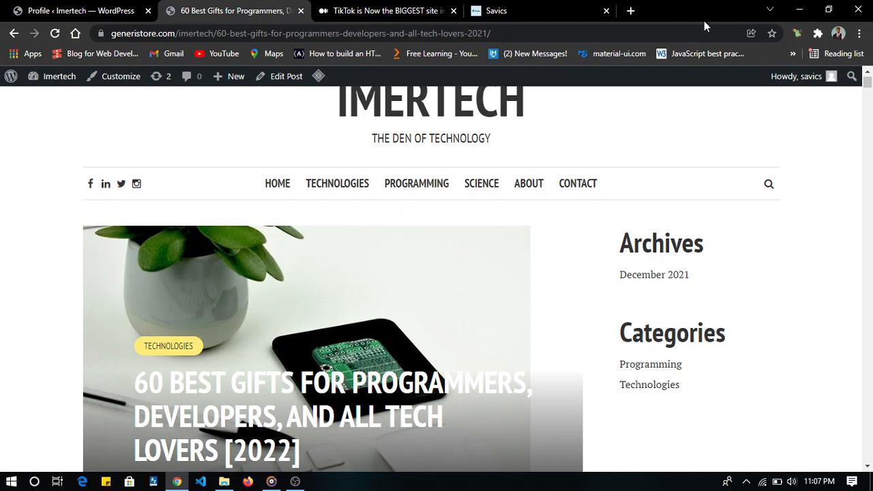
- Return to the WordPress admin and open the Shamrock Plugins page of recommended theme plugins
{"action": "left_click", "coordinate": [63, 9]}
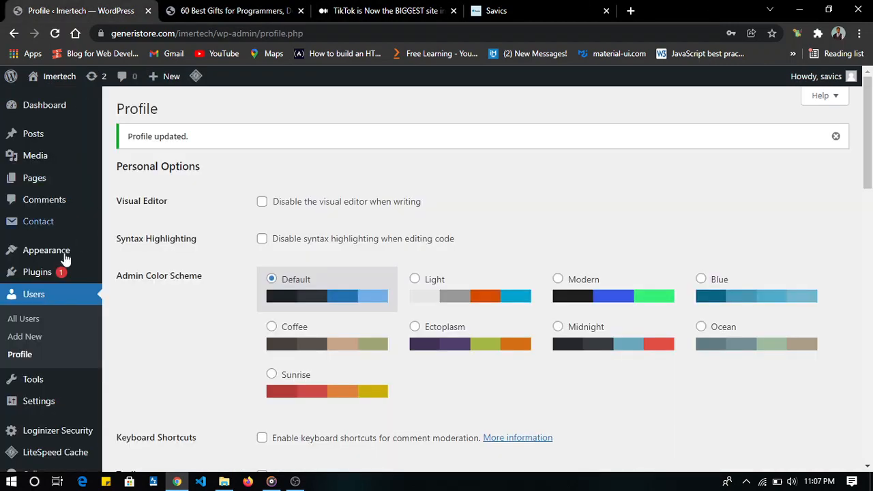
{"action": "scroll", "coordinate": [58, 266], "scroll_direction": "down", "scroll_amount": 5}
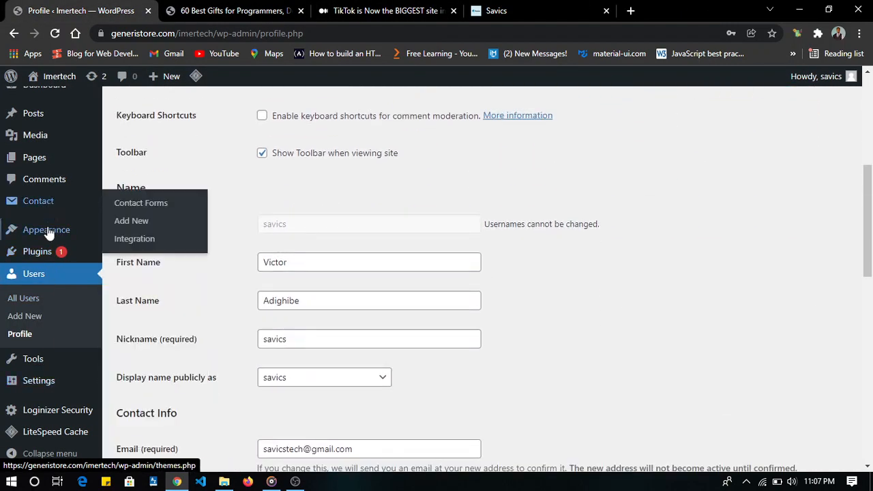
{"action": "mouse_move", "coordinate": [48, 233]}
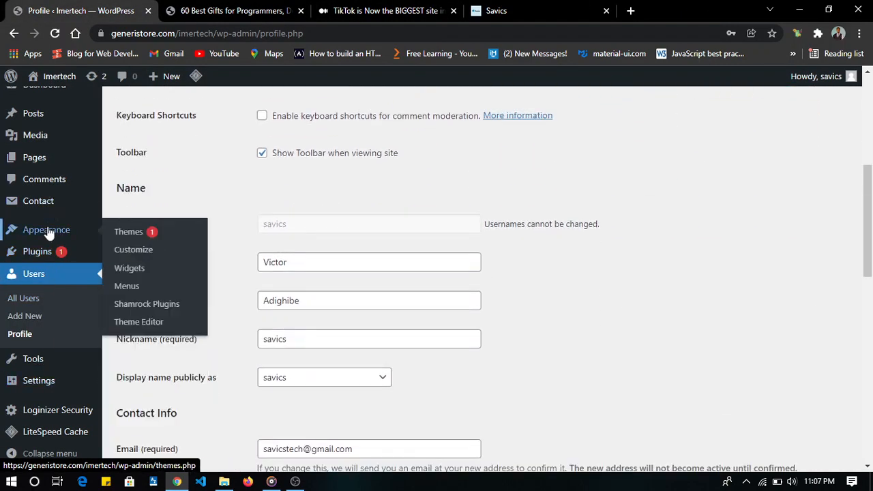
{"action": "left_click", "coordinate": [158, 305]}
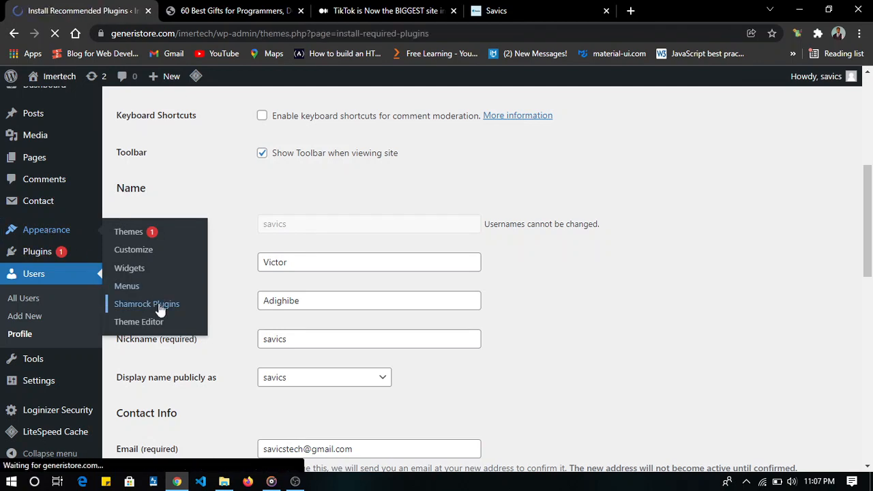
{"action": "scroll", "coordinate": [258, 279], "scroll_direction": "down", "scroll_amount": 1}
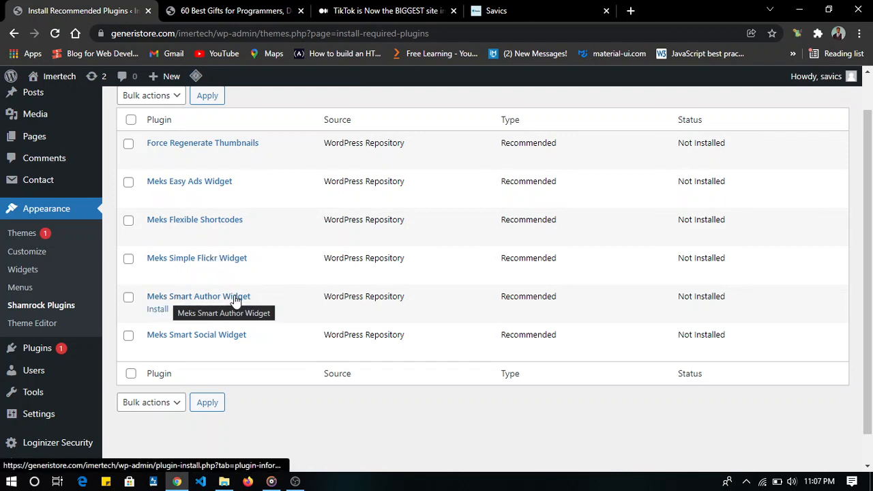
- Bulk install Meks Smart Author Widget and Meks Smart Social Widget, then return to the required plugins installer
{"action": "left_click", "coordinate": [129, 299]}
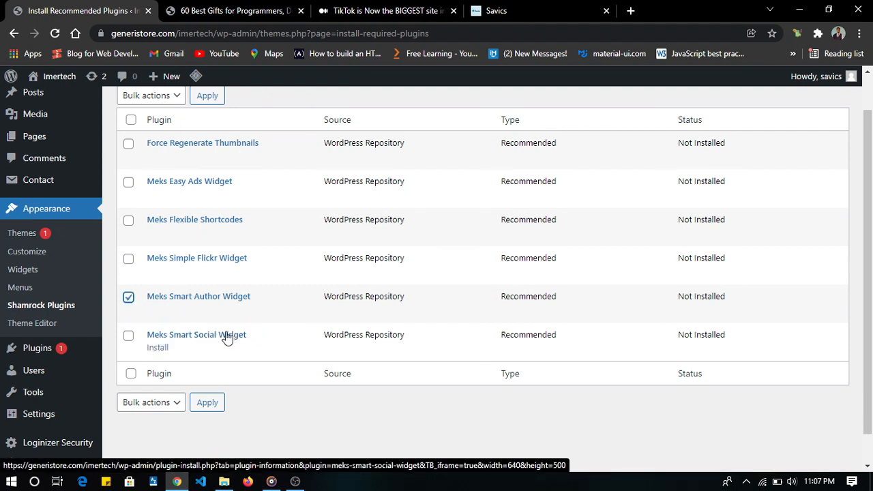
{"action": "left_click", "coordinate": [128, 335]}
{"action": "scroll", "coordinate": [130, 337], "scroll_direction": "up", "scroll_amount": 1}
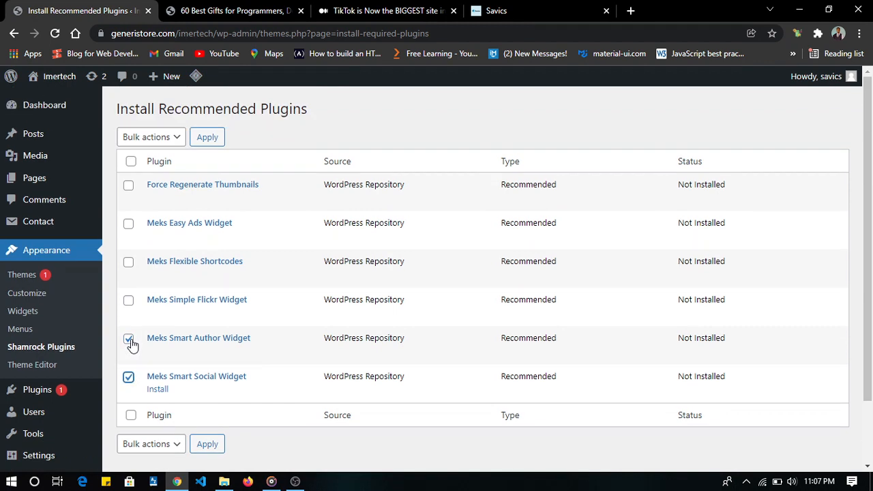
{"action": "left_click", "coordinate": [162, 138]}
{"action": "left_click", "coordinate": [163, 167]}
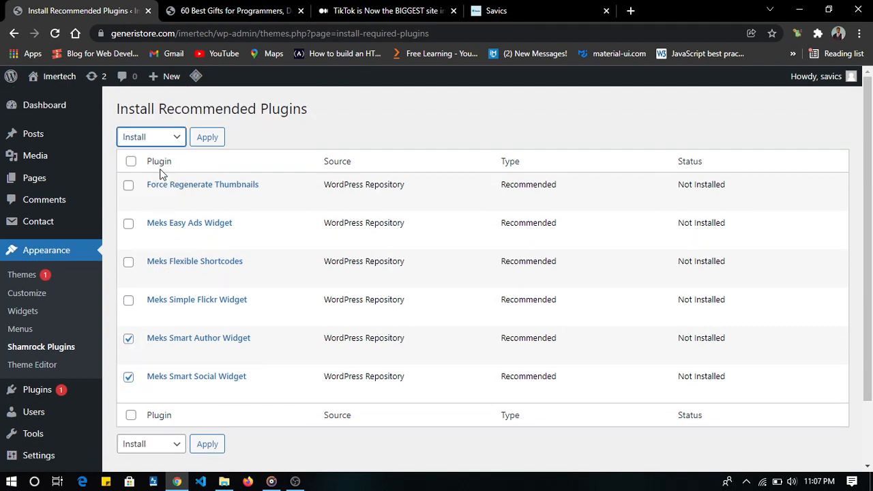
{"action": "left_click", "coordinate": [208, 138]}
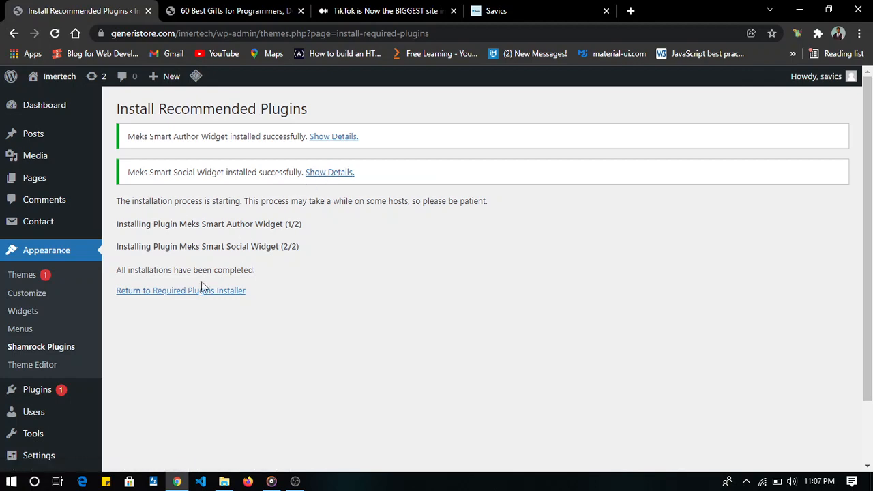
{"action": "left_click", "coordinate": [179, 296]}
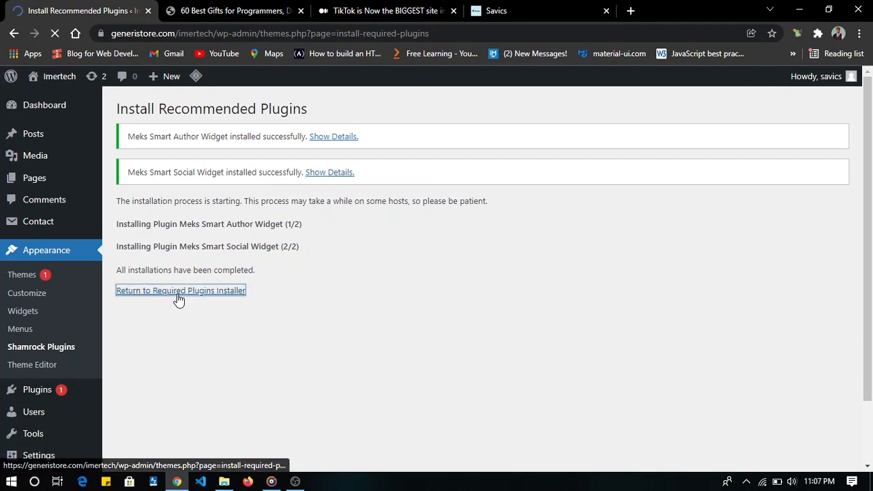
- Bulk activate the Meks Smart Author Widget and Meks Smart Social Widget plugins
{"action": "scroll", "coordinate": [179, 298], "scroll_direction": "down", "scroll_amount": 2}
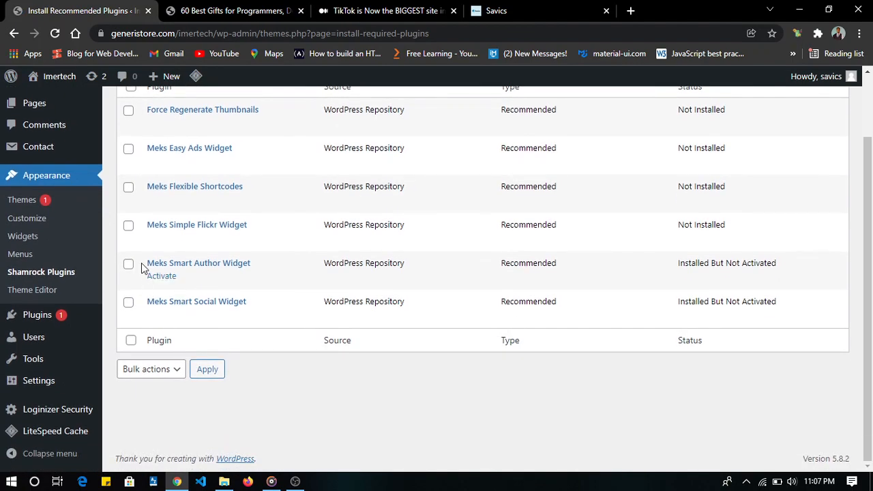
{"action": "scroll", "coordinate": [142, 268], "scroll_direction": "up", "scroll_amount": 2}
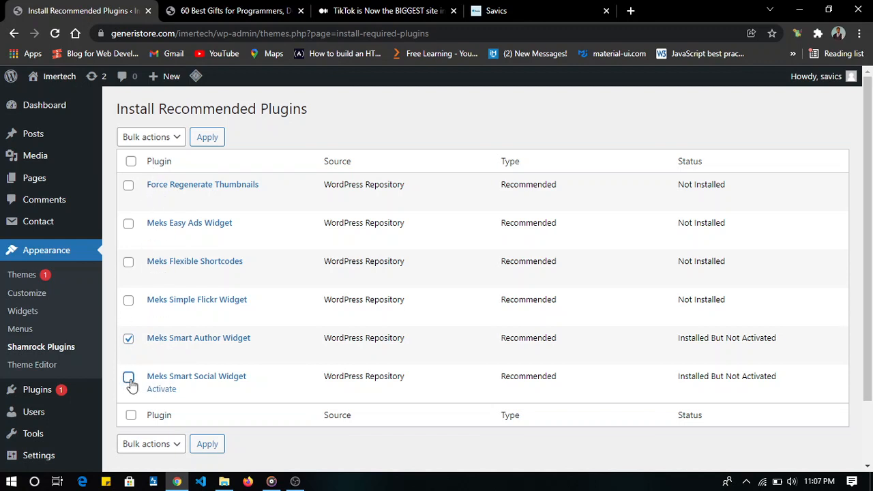
{"action": "left_click", "coordinate": [129, 378]}
{"action": "left_click", "coordinate": [159, 139]}
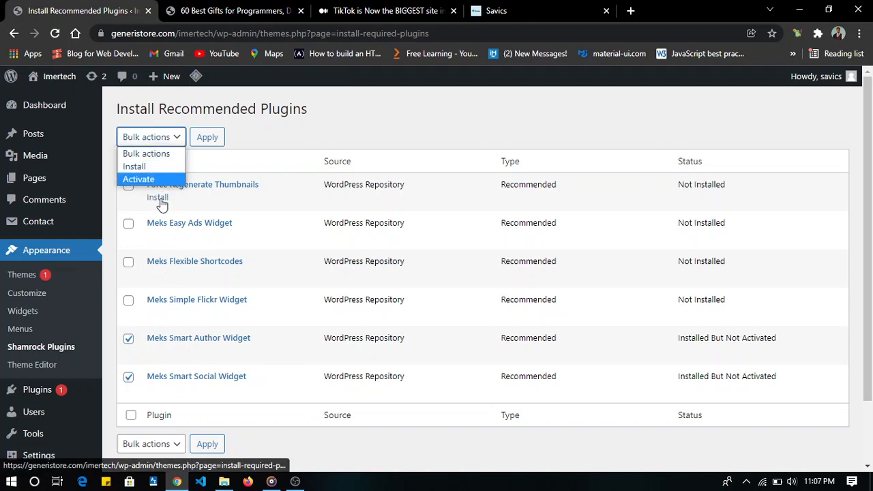
{"action": "left_click", "coordinate": [161, 178]}
{"action": "left_click", "coordinate": [208, 138]}
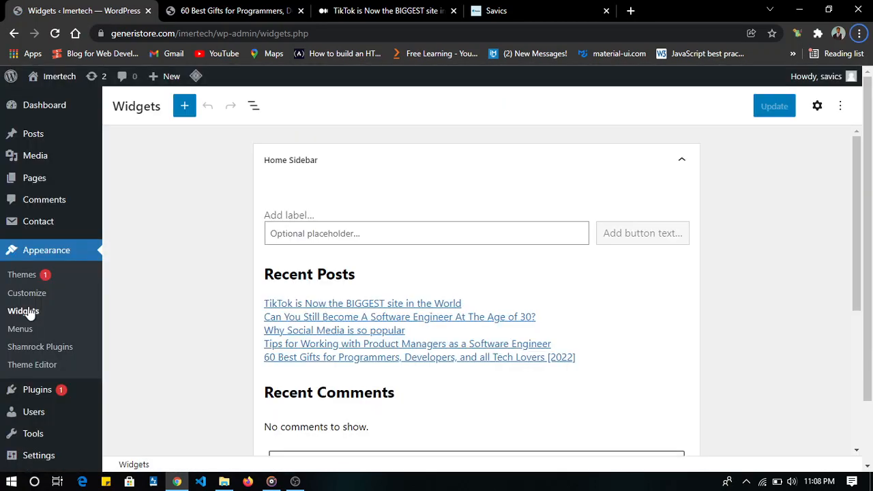
- Expand the Post Sidebar widget area and remove its whole Archives group
{"action": "scroll", "coordinate": [426, 279], "scroll_direction": "down", "scroll_amount": 4}
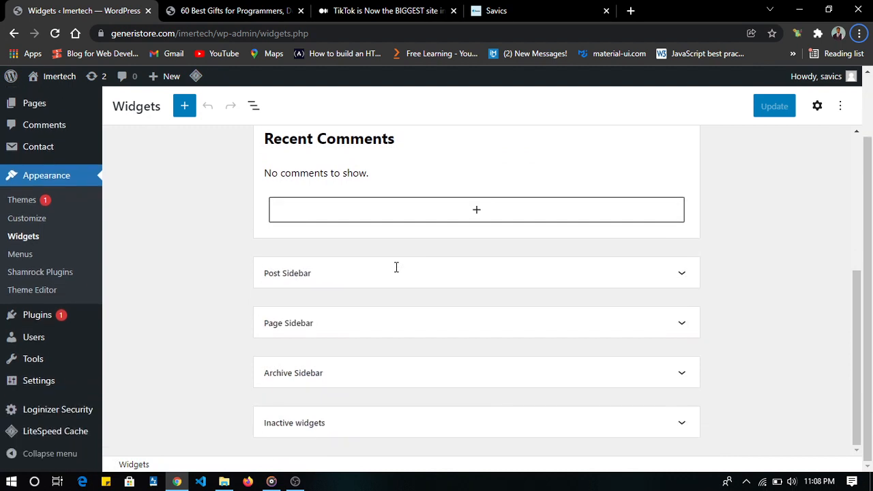
{"action": "left_click", "coordinate": [385, 276]}
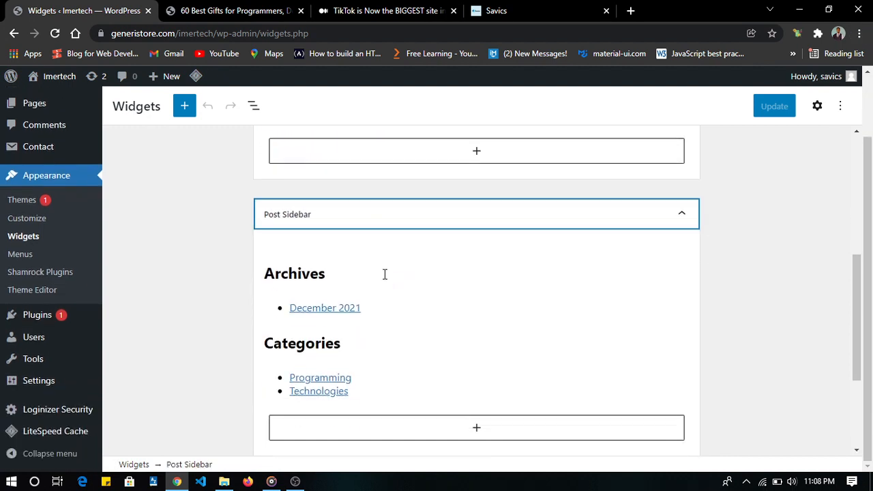
{"action": "scroll", "coordinate": [496, 254], "scroll_direction": "down", "scroll_amount": 2}
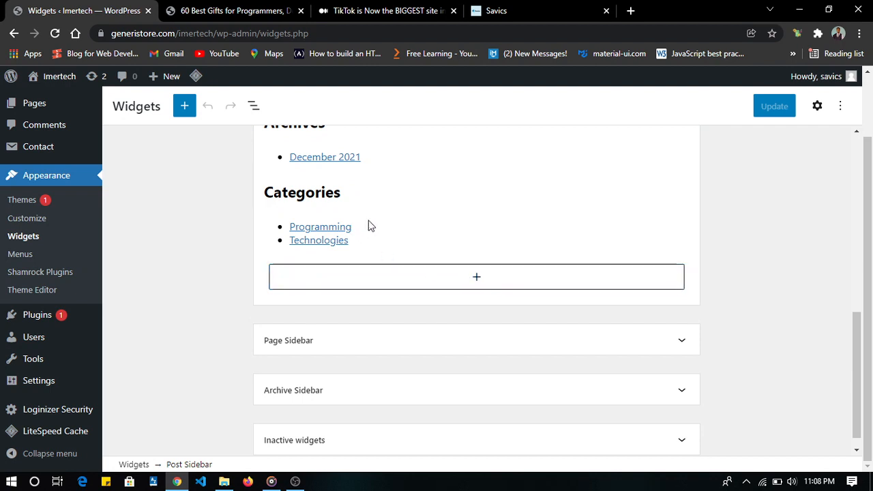
{"action": "scroll", "coordinate": [333, 203], "scroll_direction": "up", "scroll_amount": 2}
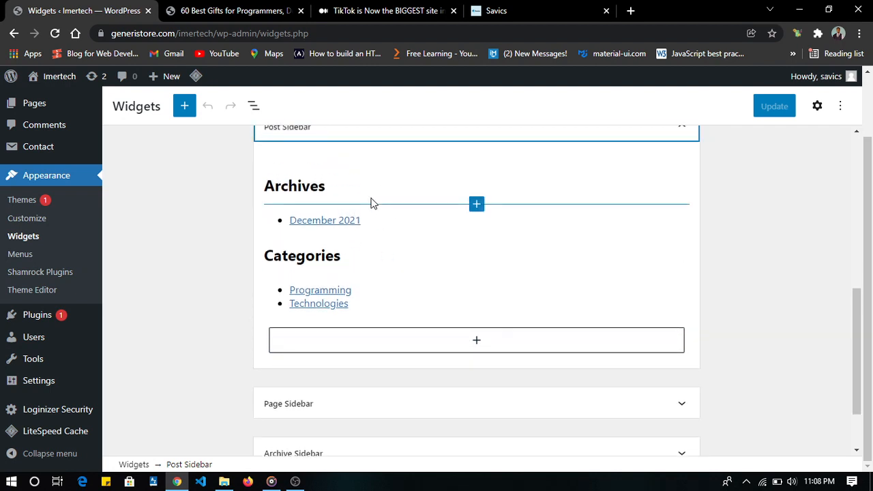
{"action": "left_click", "coordinate": [373, 204]}
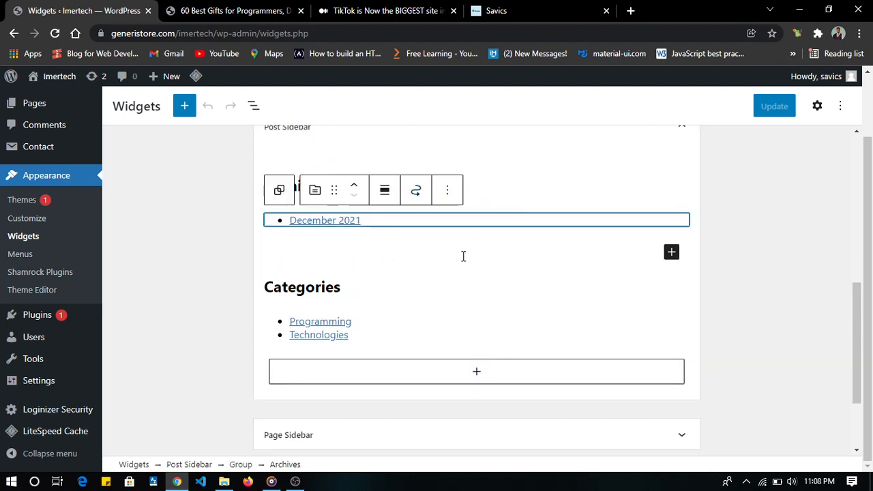
{"action": "left_click", "coordinate": [515, 245]}
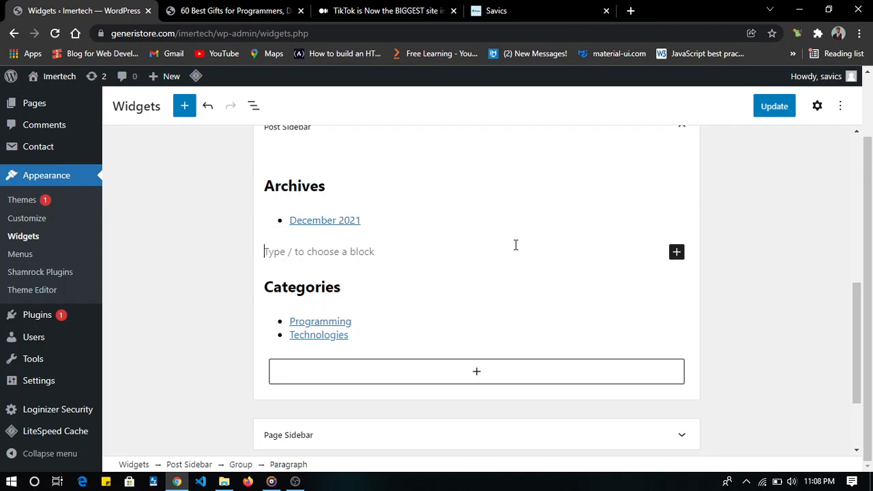
{"action": "left_click", "coordinate": [306, 186]}
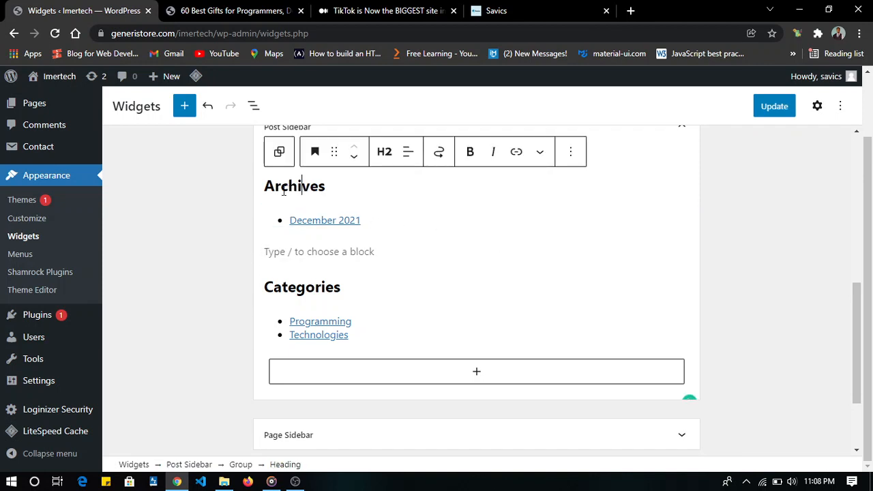
{"action": "left_click", "coordinate": [277, 157]}
{"action": "left_click", "coordinate": [376, 154]}
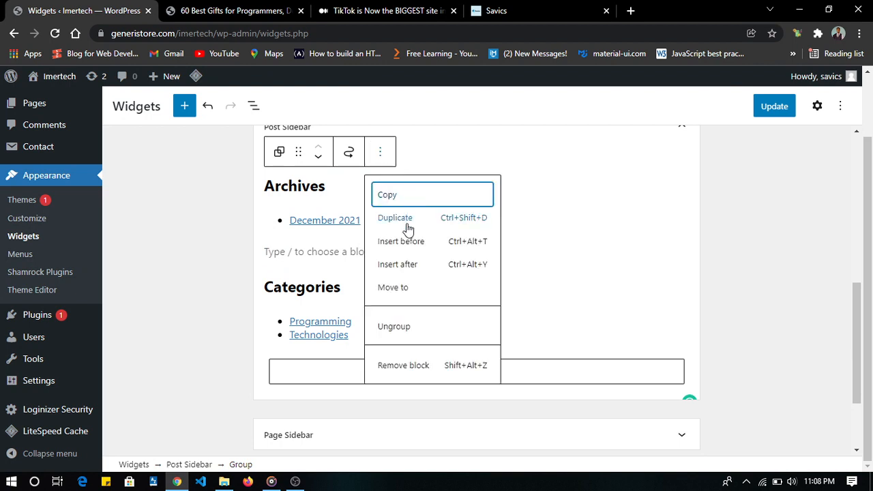
{"action": "left_click", "coordinate": [405, 366]}
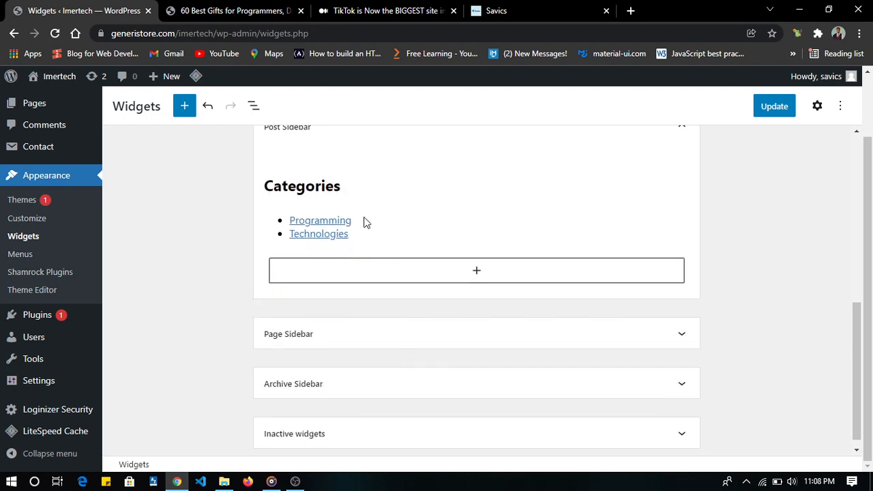
- Remove the whole Categories group from the Post Sidebar
{"action": "left_click", "coordinate": [276, 184]}
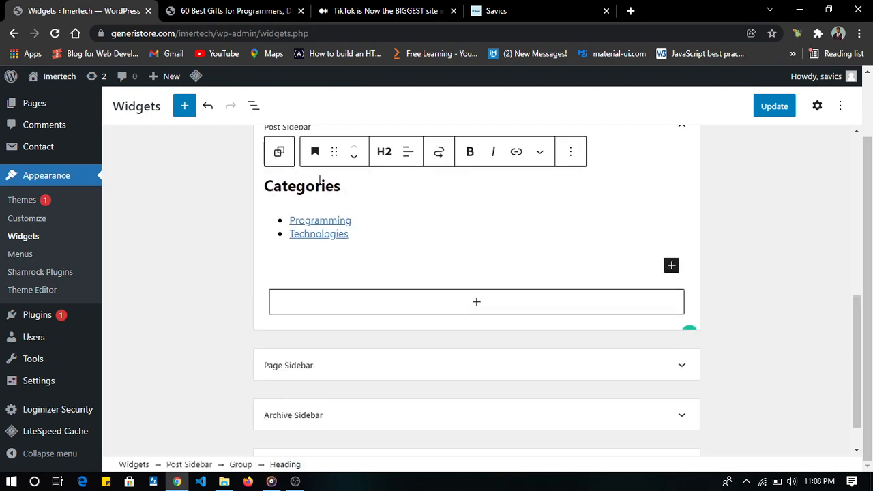
{"action": "left_click", "coordinate": [277, 152]}
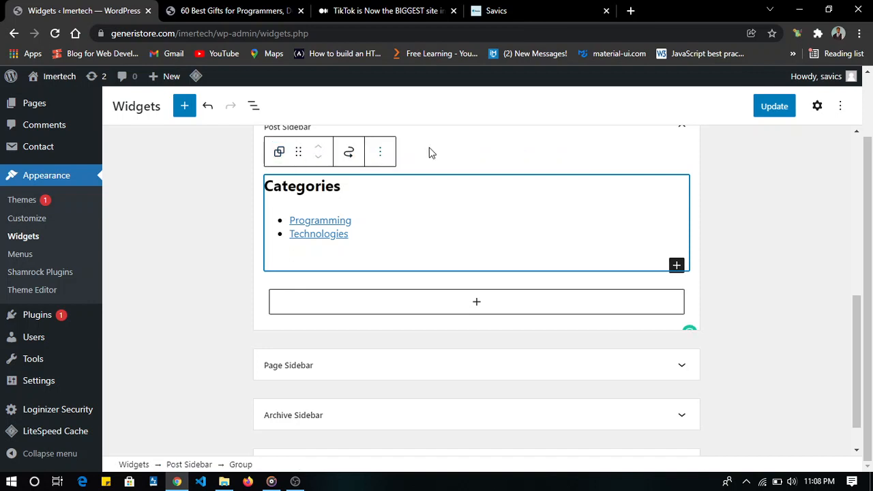
{"action": "left_click", "coordinate": [379, 155]}
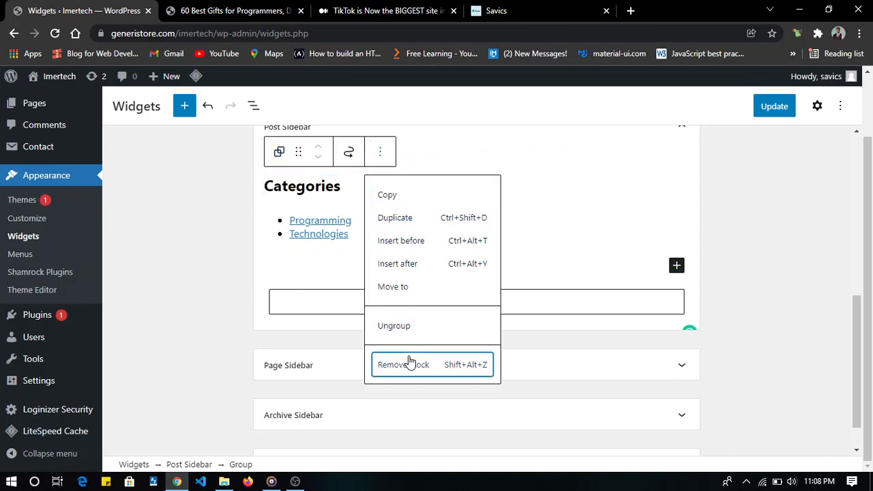
{"action": "left_click", "coordinate": [407, 364]}
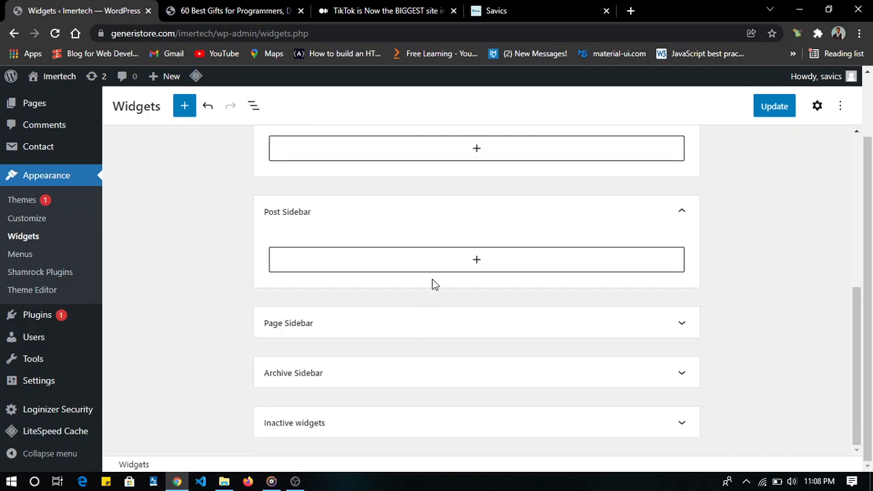
- Browse all available blocks and add the Meks Smart Author widget to the empty Post Sidebar
{"action": "left_click", "coordinate": [478, 261]}
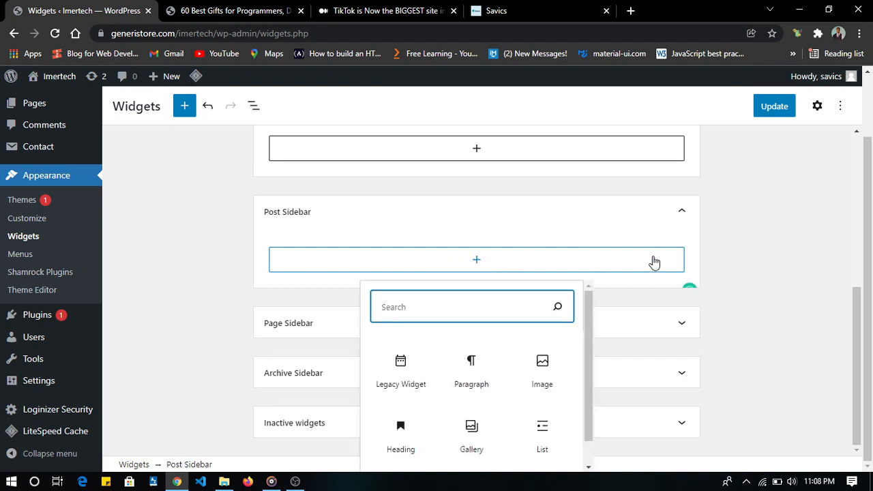
{"action": "scroll", "coordinate": [502, 377], "scroll_direction": "down", "scroll_amount": 1}
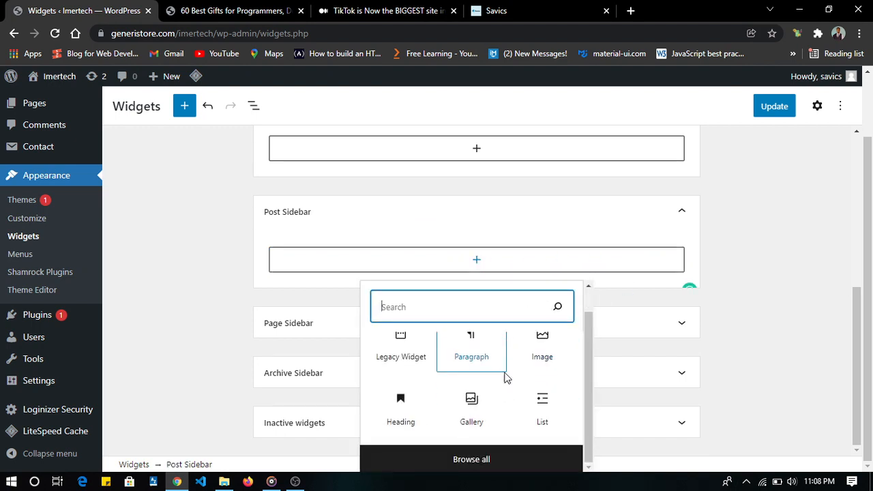
{"action": "left_click", "coordinate": [479, 460]}
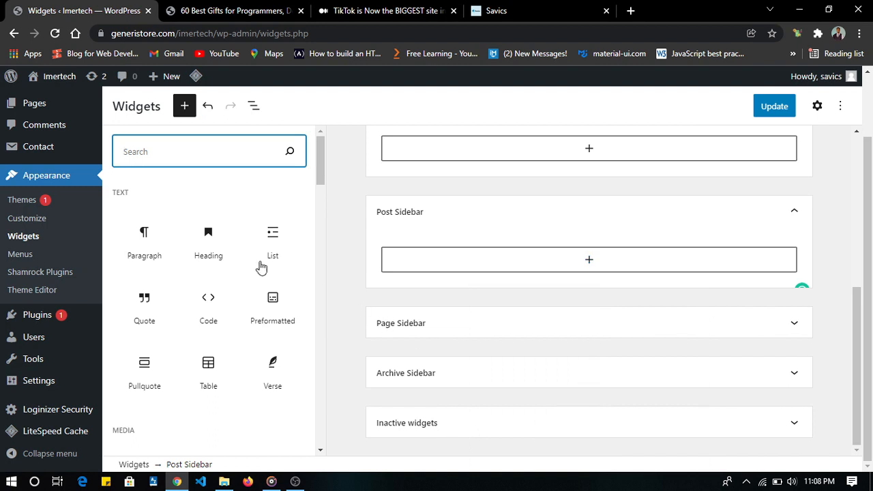
{"action": "scroll", "coordinate": [259, 266], "scroll_direction": "down", "scroll_amount": 9}
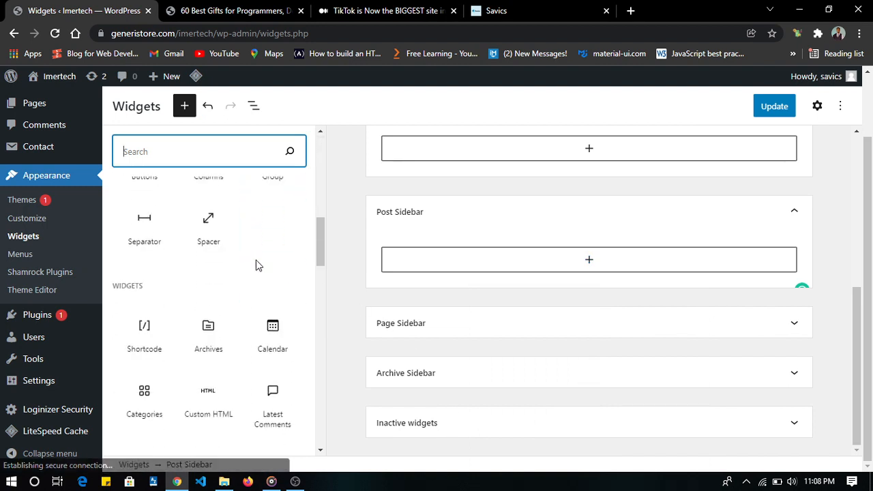
{"action": "scroll", "coordinate": [256, 265], "scroll_direction": "down", "scroll_amount": 5}
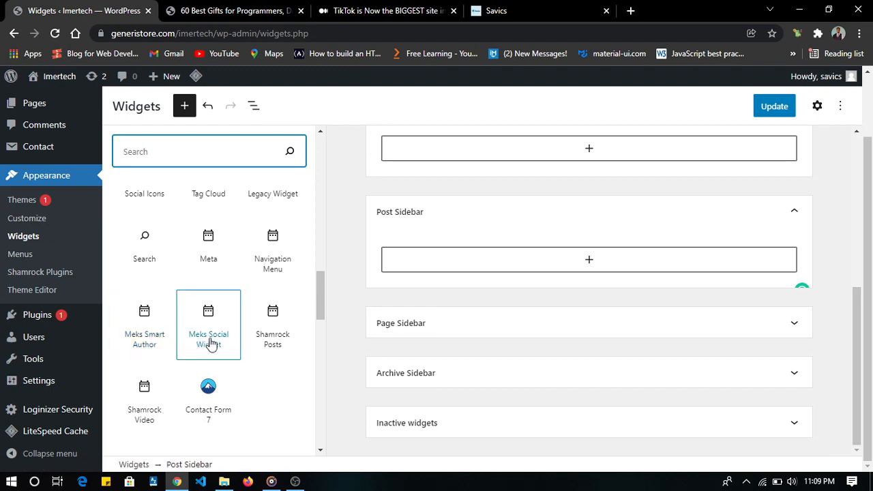
{"action": "left_click", "coordinate": [145, 337]}
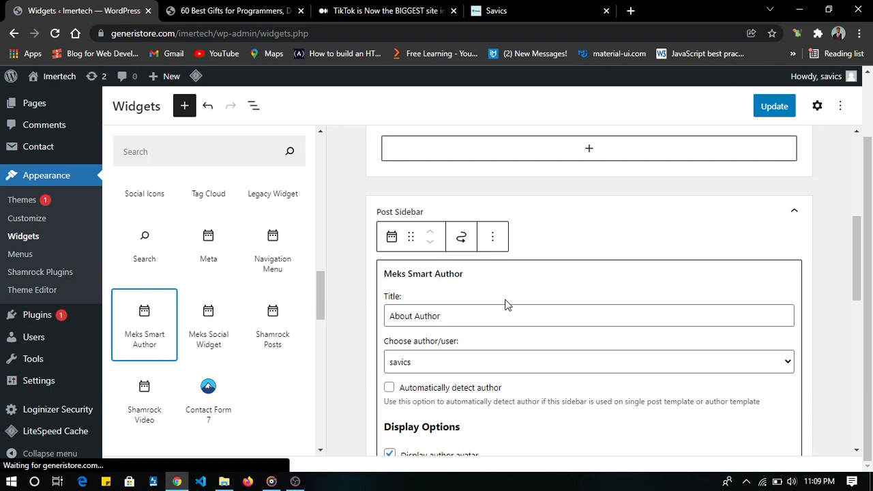
- Title the Meks Smart Author widget "About Me", keep the existing author selected, and enable automatic author detection
{"action": "double_click", "coordinate": [419, 316]}
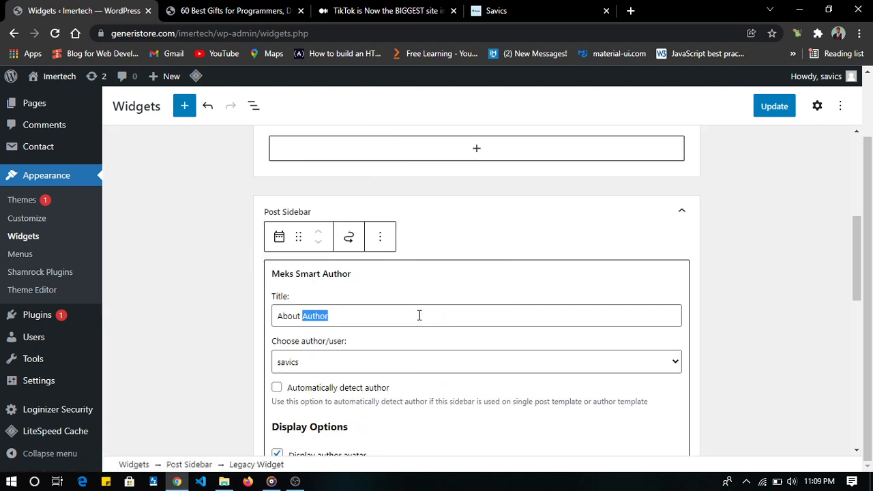
{"action": "type", "text": "Me"}
{"action": "scroll", "coordinate": [419, 315], "scroll_direction": "down", "scroll_amount": 2}
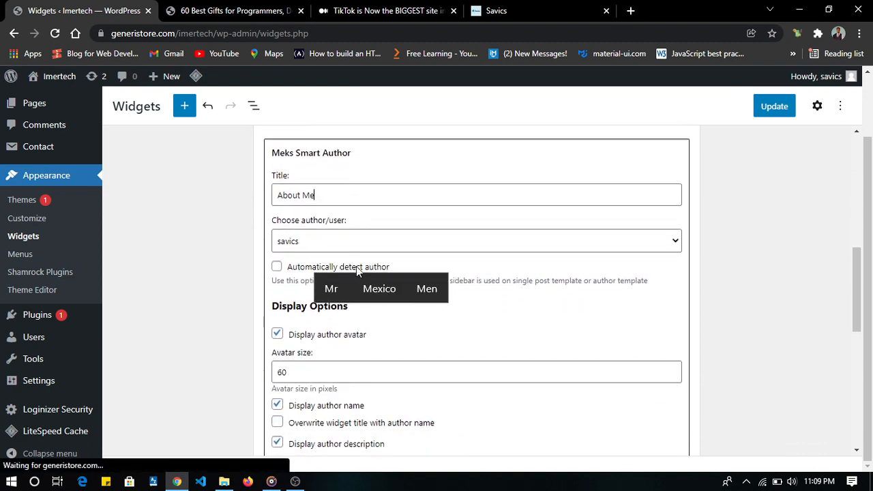
{"action": "left_click", "coordinate": [435, 238]}
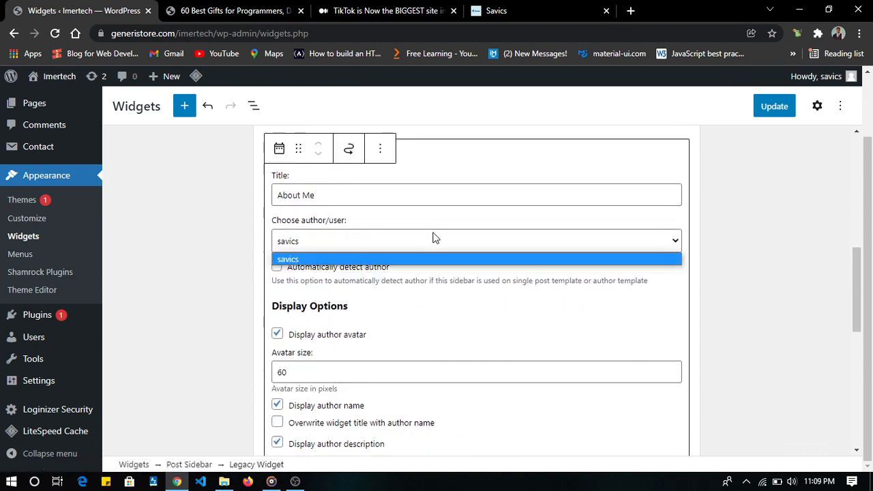
{"action": "left_click", "coordinate": [435, 238]}
{"action": "scroll", "coordinate": [432, 237], "scroll_direction": "down", "scroll_amount": 2}
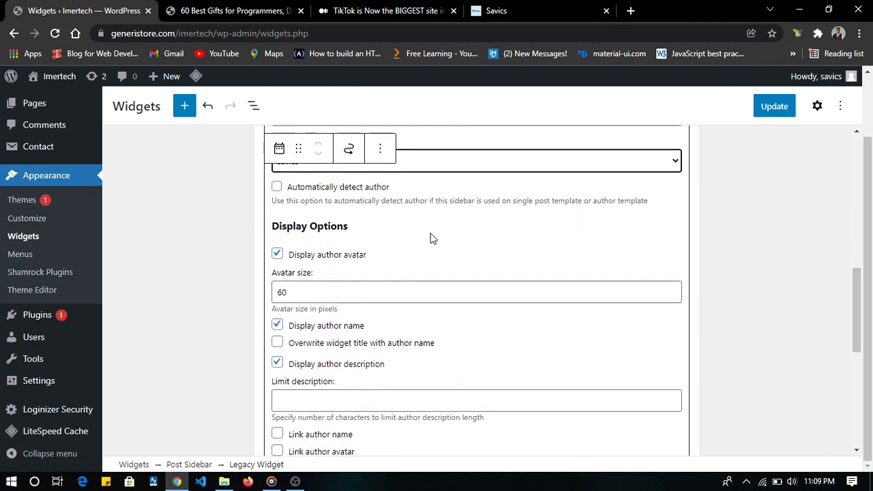
{"action": "left_click", "coordinate": [276, 187]}
- Review the author widget's remaining display and link options, then save the widget changes
{"action": "scroll", "coordinate": [381, 205], "scroll_direction": "down", "scroll_amount": 1}
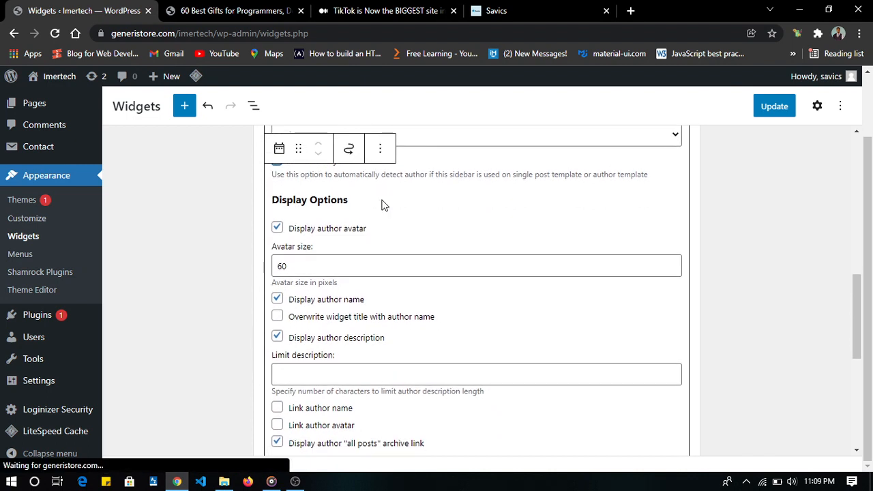
{"action": "scroll", "coordinate": [382, 204], "scroll_direction": "down", "scroll_amount": 5}
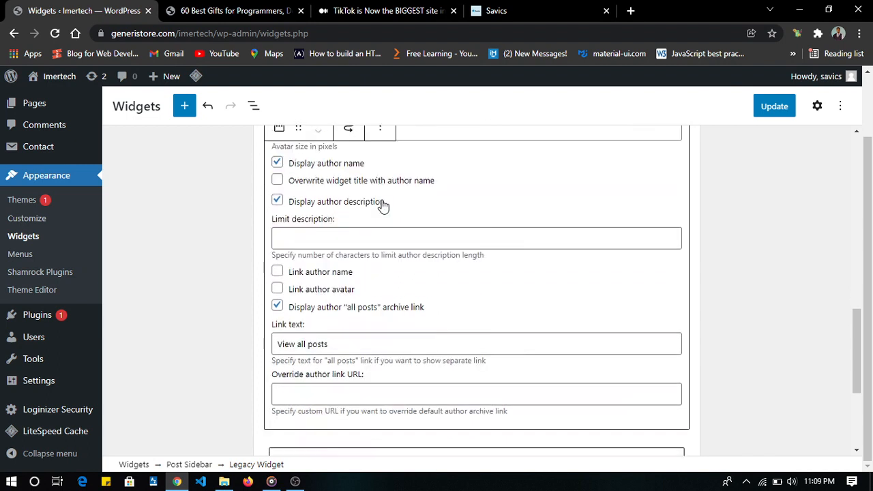
{"action": "scroll", "coordinate": [314, 197], "scroll_direction": "down", "scroll_amount": 1}
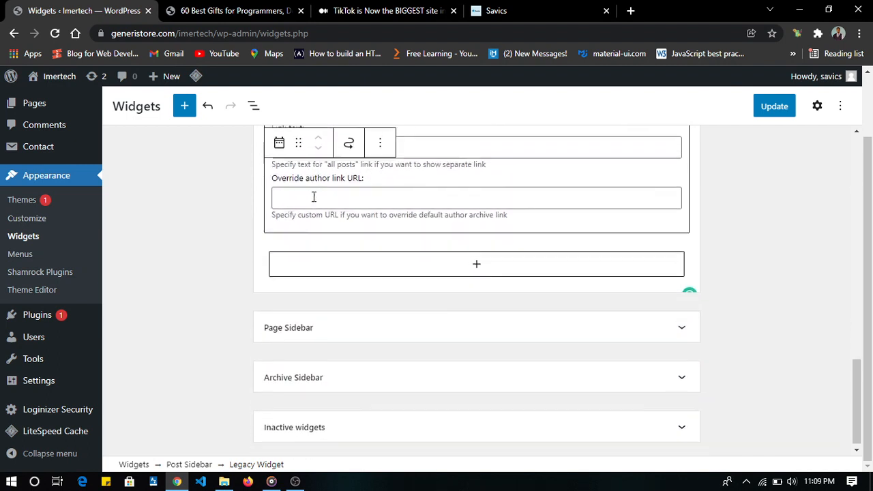
{"action": "left_click", "coordinate": [771, 103]}
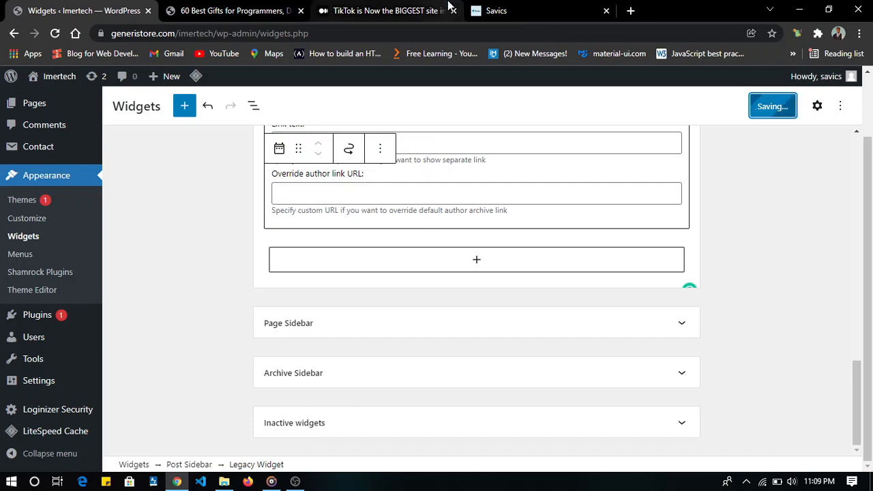
- Switch to the open 60 Best Gifts for Programmers post and examine its header and sidebar
{"action": "left_click", "coordinate": [250, 9]}
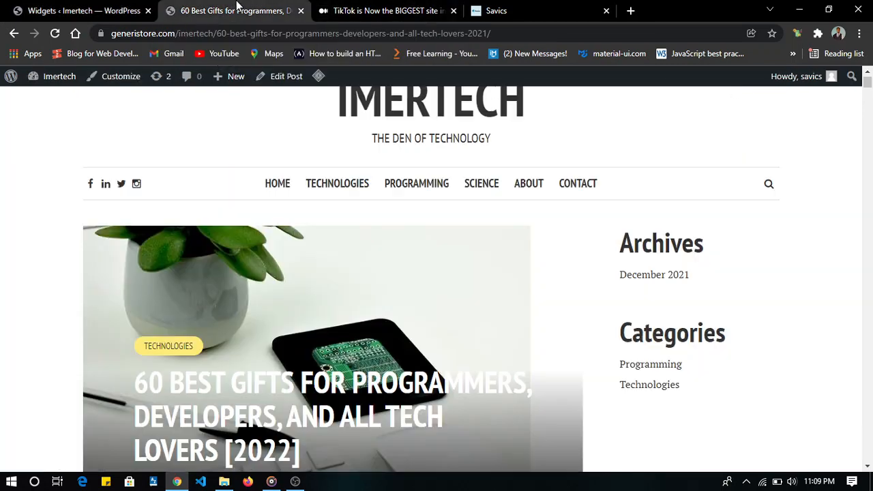
{"action": "scroll", "coordinate": [342, 289], "scroll_direction": "down", "scroll_amount": 3}
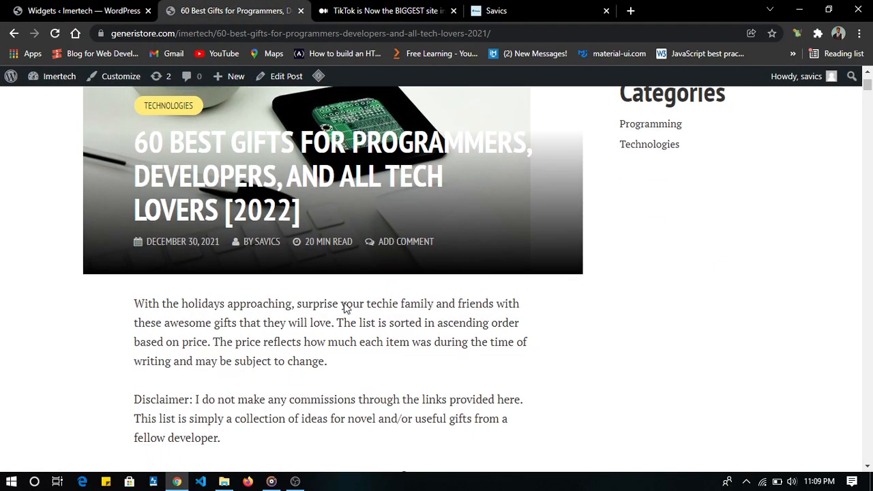
{"action": "scroll", "coordinate": [345, 307], "scroll_direction": "up", "scroll_amount": 4}
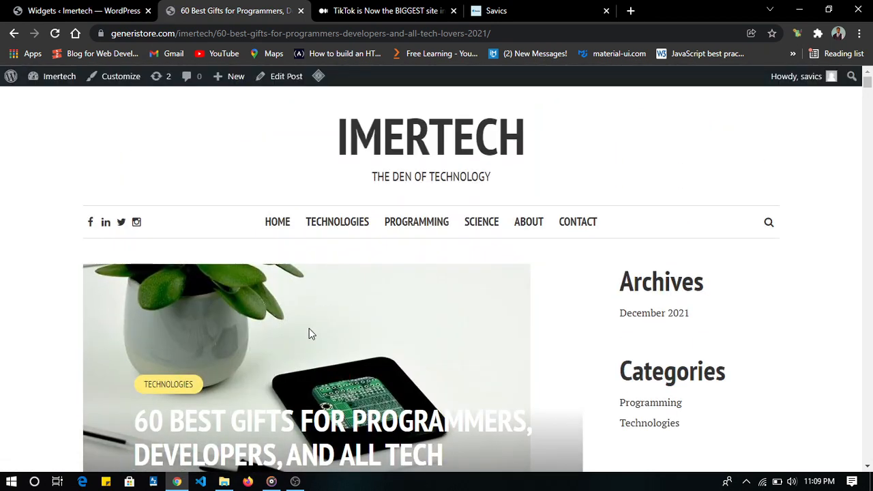
{"action": "scroll", "coordinate": [309, 328], "scroll_direction": "down", "scroll_amount": 3}
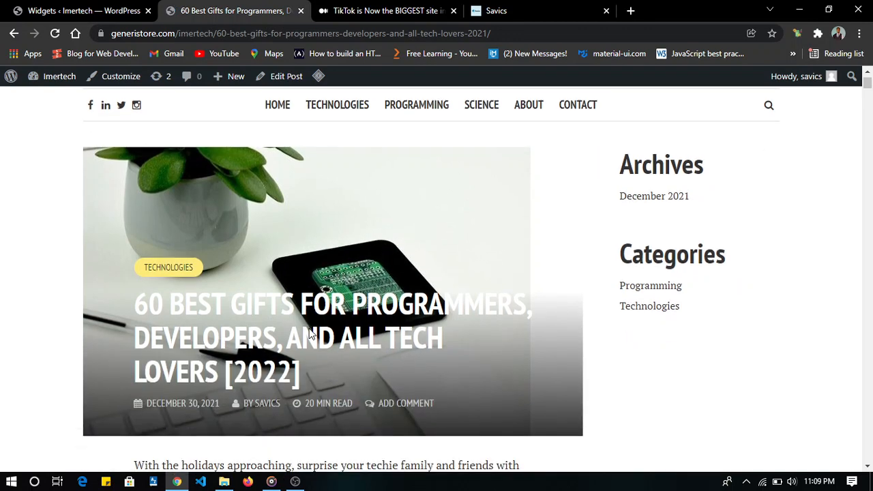
- Cancel the print dialog and examine the TikTok post's About Me sidebar widget, article text and About the Author section
{"action": "scroll", "coordinate": [309, 333], "scroll_direction": "up", "scroll_amount": 3}
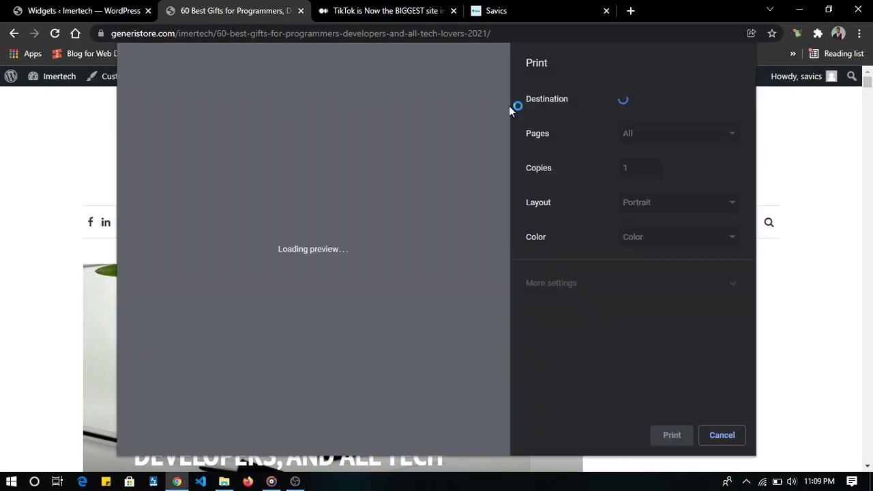
{"action": "left_click", "coordinate": [721, 435]}
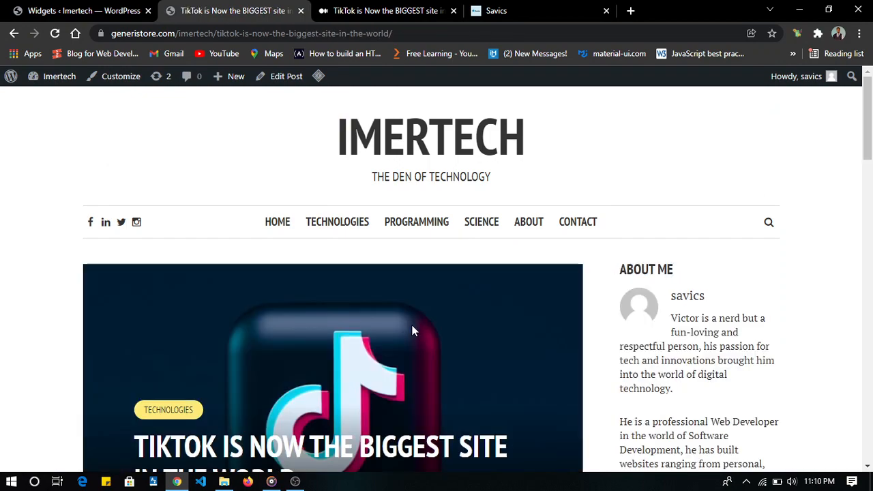
{"action": "scroll", "coordinate": [412, 331], "scroll_direction": "down", "scroll_amount": 6}
{"action": "scroll", "coordinate": [412, 331], "scroll_direction": "up", "scroll_amount": 5}
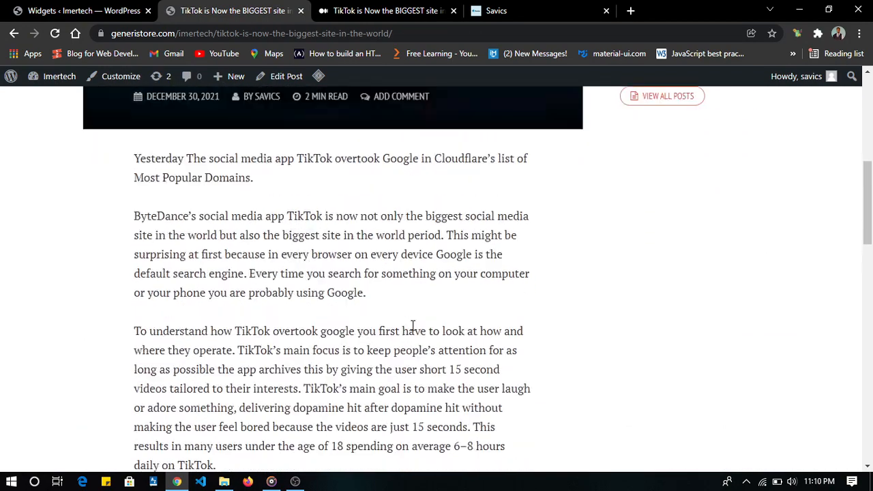
{"action": "scroll", "coordinate": [502, 296], "scroll_direction": "up", "scroll_amount": 1}
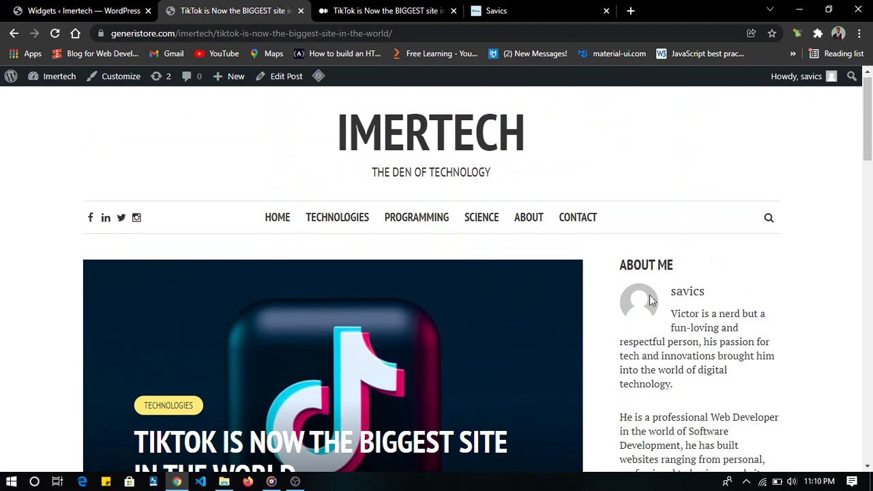
{"action": "scroll", "coordinate": [715, 321], "scroll_direction": "down", "scroll_amount": 2}
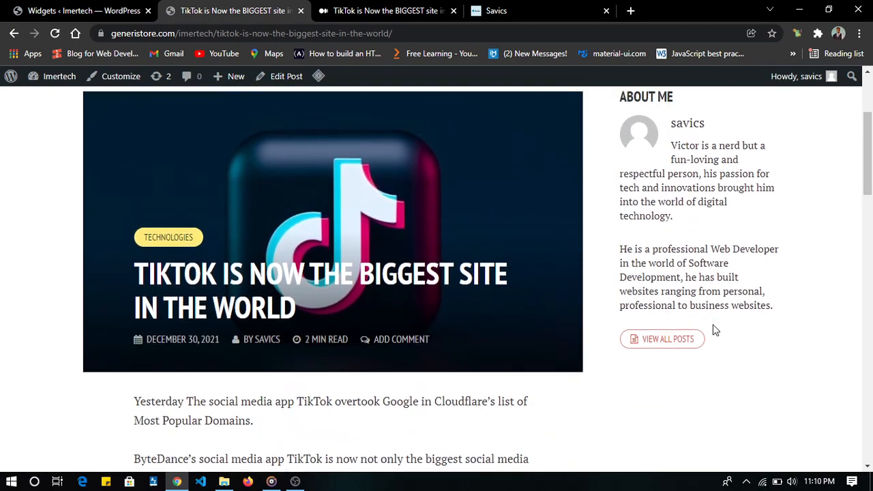
{"action": "scroll", "coordinate": [714, 327], "scroll_direction": "up", "scroll_amount": 1}
{"action": "scroll", "coordinate": [715, 330], "scroll_direction": "down", "scroll_amount": 20}
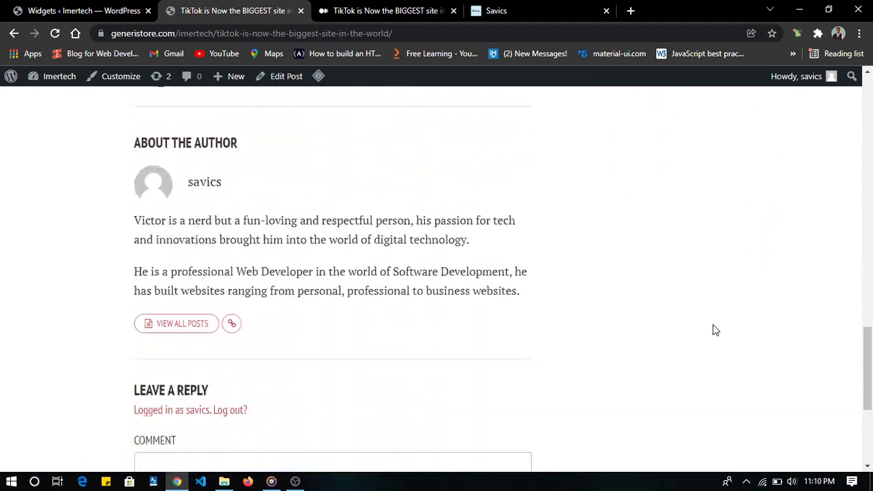
{"action": "scroll", "coordinate": [713, 331], "scroll_direction": "up", "scroll_amount": 2}
{"action": "scroll", "coordinate": [682, 355], "scroll_direction": "down", "scroll_amount": 1}
{"action": "scroll", "coordinate": [442, 402], "scroll_direction": "up", "scroll_amount": 15}
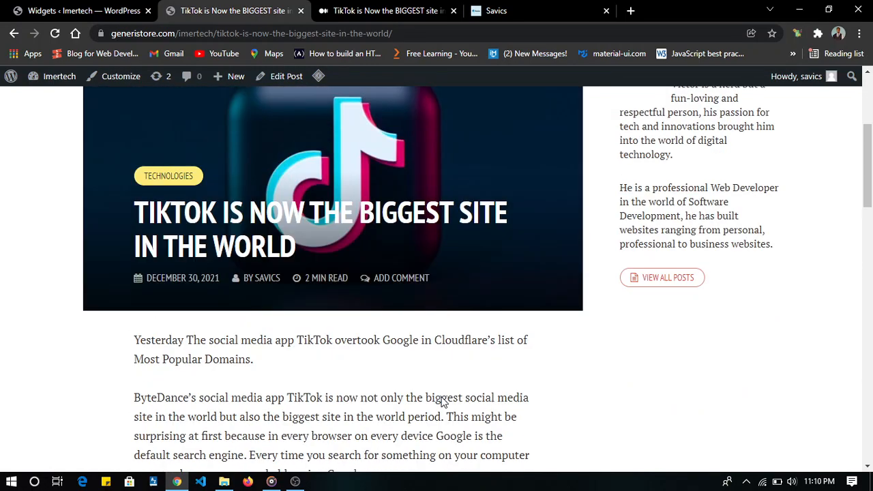
{"action": "scroll", "coordinate": [692, 242], "scroll_direction": "down", "scroll_amount": 1}
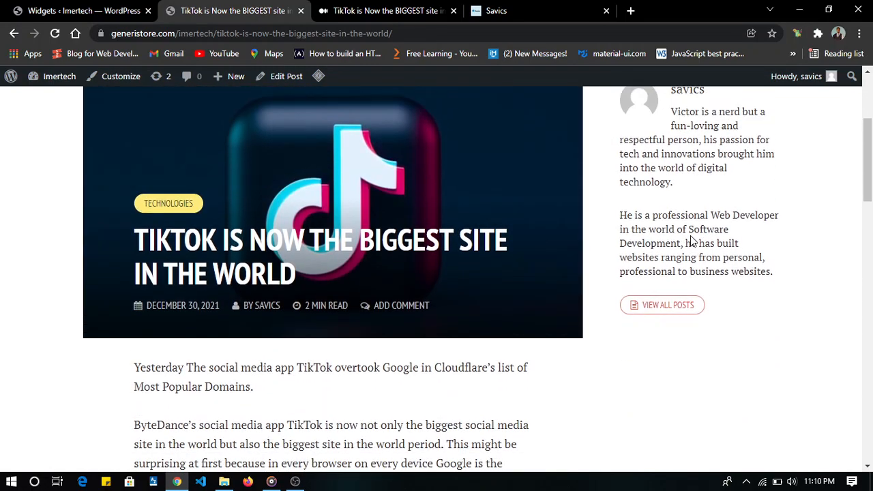
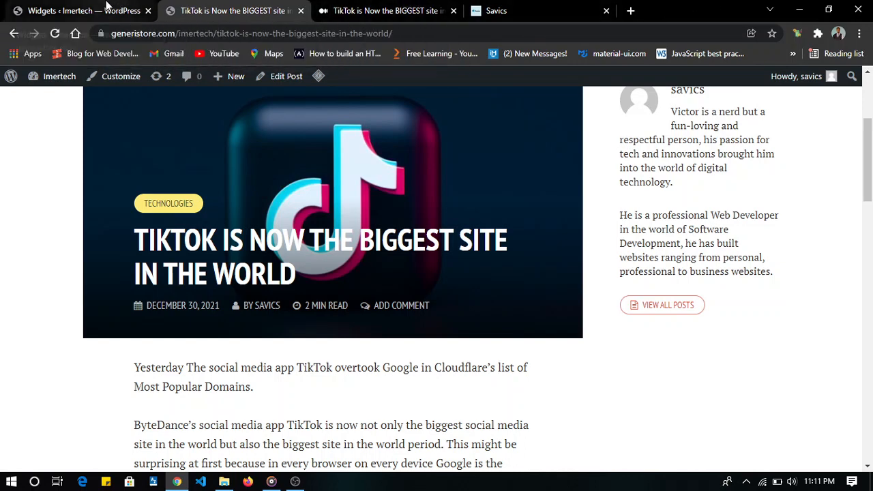
- Return to the widget editor and add a Meks Social Widget below About Me in the Post Sidebar
{"action": "left_click", "coordinate": [81, 10]}
{"action": "scroll", "coordinate": [382, 279], "scroll_direction": "down", "scroll_amount": 2}
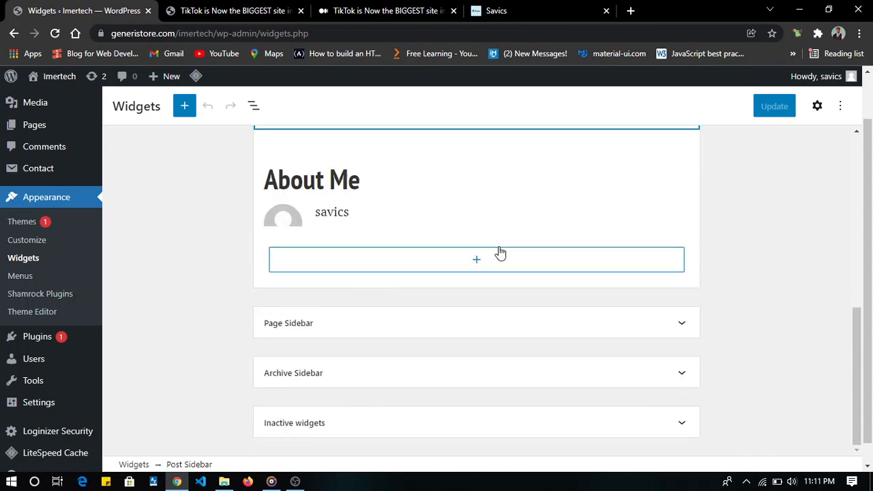
{"action": "left_click", "coordinate": [477, 262]}
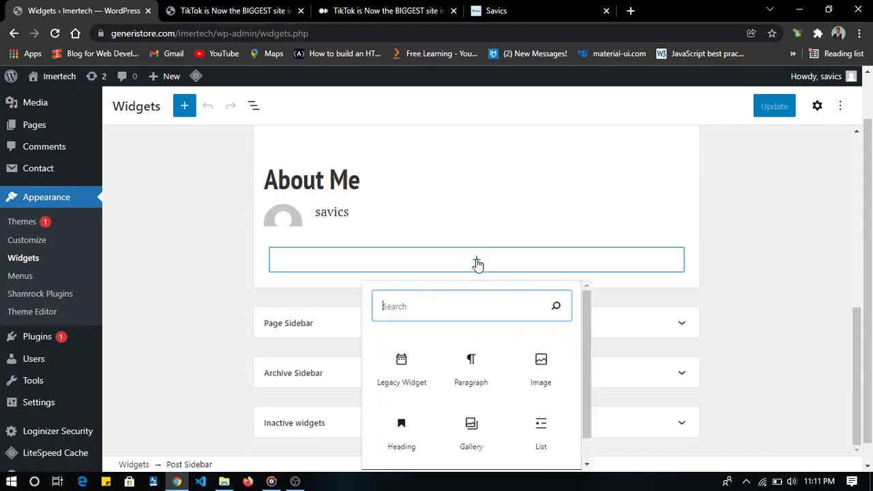
{"action": "scroll", "coordinate": [462, 349], "scroll_direction": "down", "scroll_amount": 1}
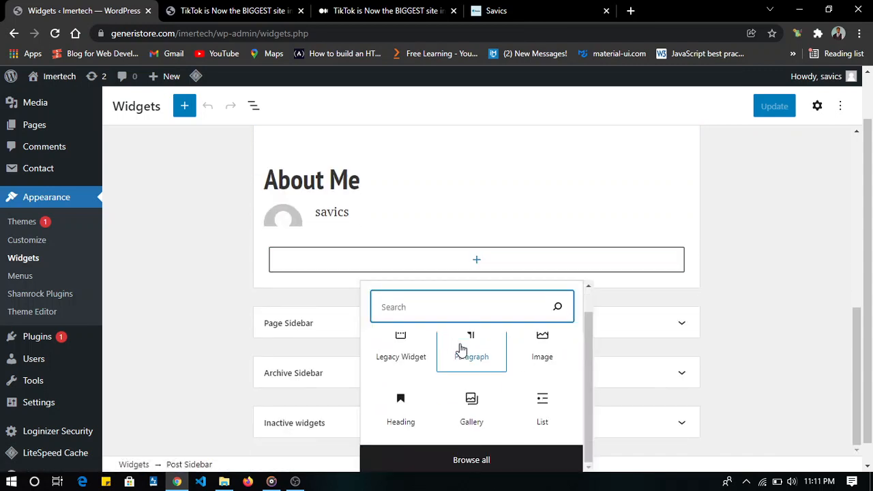
{"action": "left_click", "coordinate": [467, 465]}
{"action": "scroll", "coordinate": [285, 330], "scroll_direction": "down", "scroll_amount": 10}
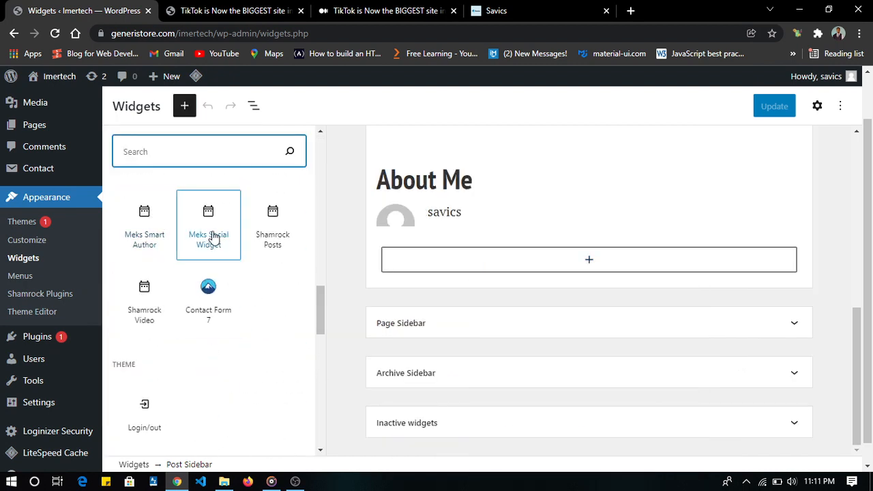
{"action": "left_click", "coordinate": [216, 237]}
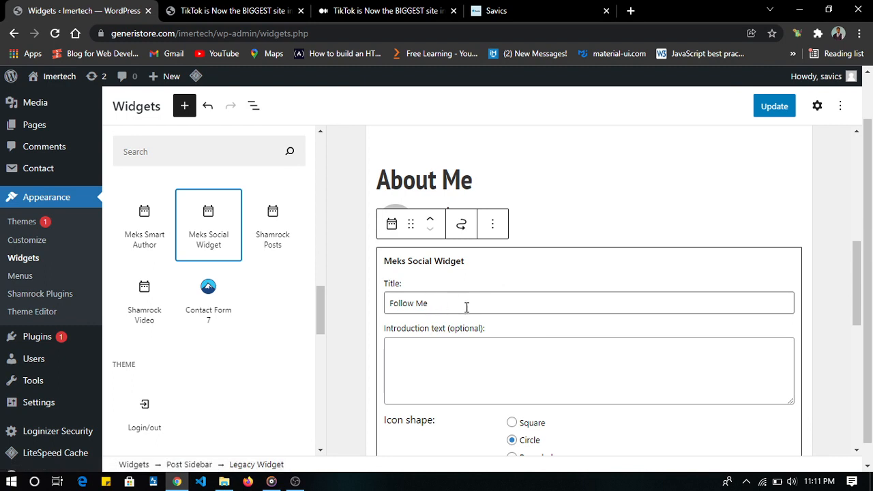
- Enter "Join me on my social media links" as the social widget's introduction text and save the widget changes
{"action": "left_click", "coordinate": [511, 334]}
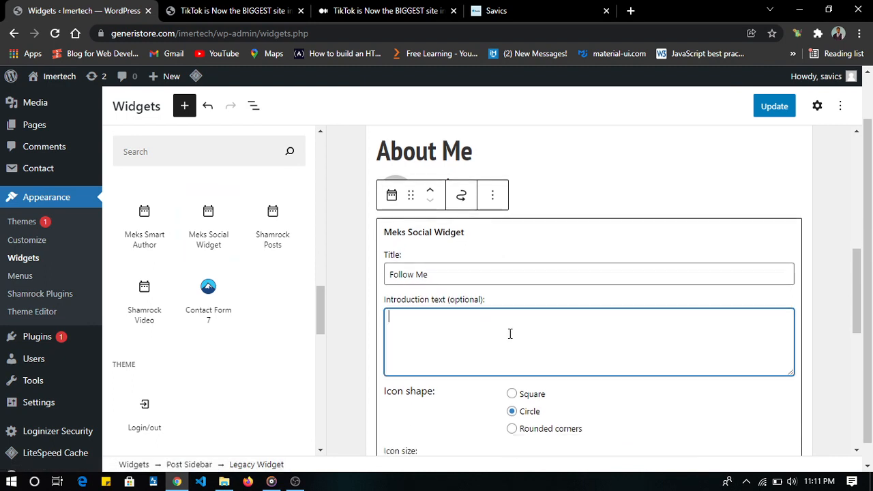
{"action": "type", "text": "Join "}
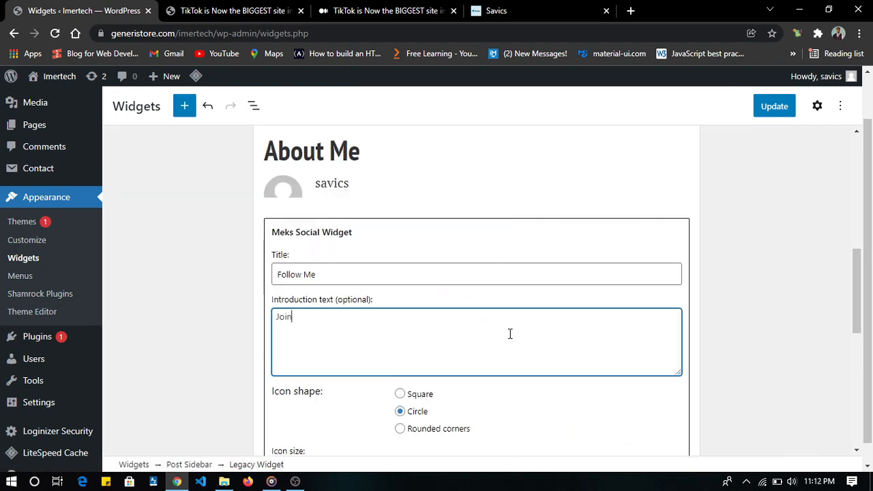
{"action": "type", "text": "me on "}
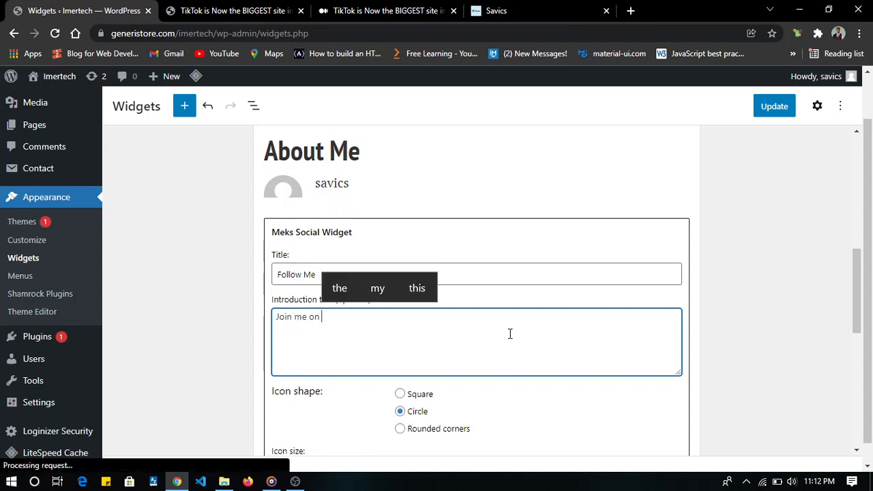
{"action": "type", "text": "my s"}
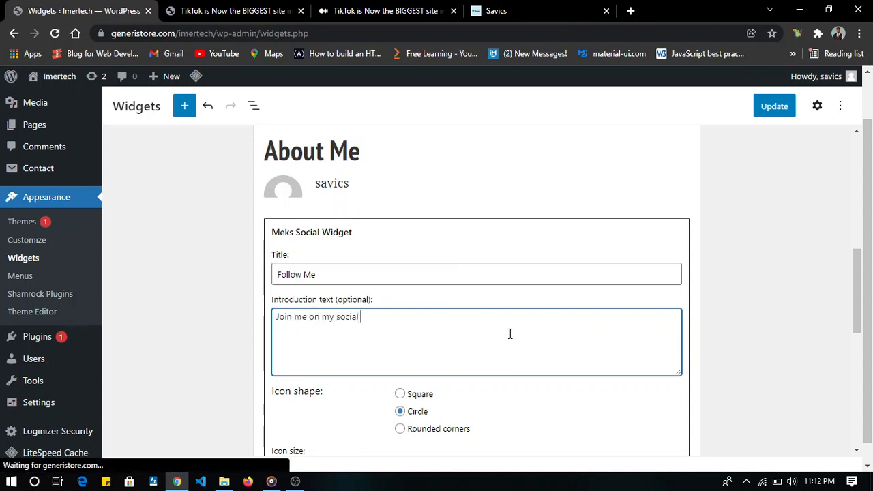
{"action": "type", "text": "ocial"}
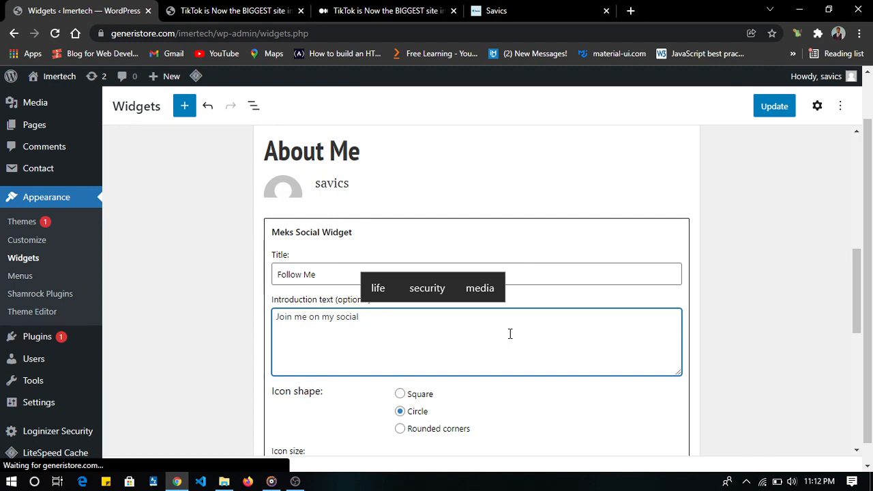
{"action": "type", "text": " media links"}
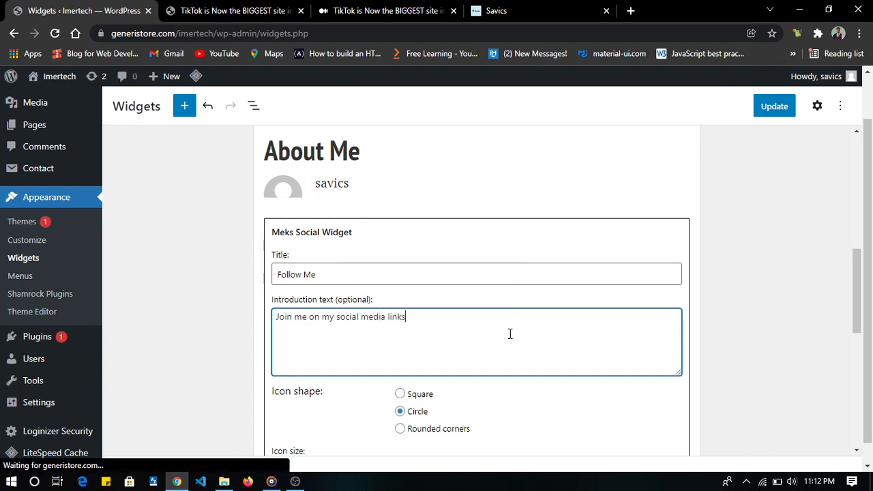
{"action": "scroll", "coordinate": [510, 333], "scroll_direction": "down", "scroll_amount": 5}
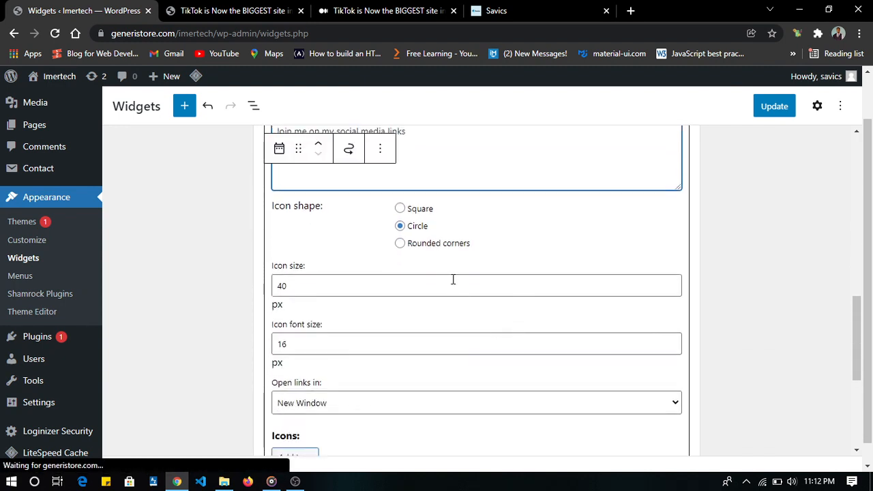
{"action": "scroll", "coordinate": [453, 283], "scroll_direction": "down", "scroll_amount": 1}
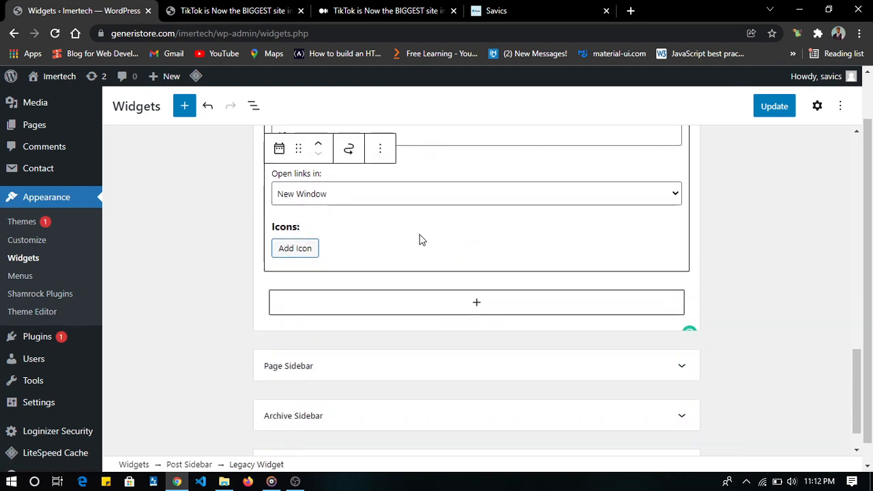
{"action": "scroll", "coordinate": [417, 238], "scroll_direction": "down", "scroll_amount": 1}
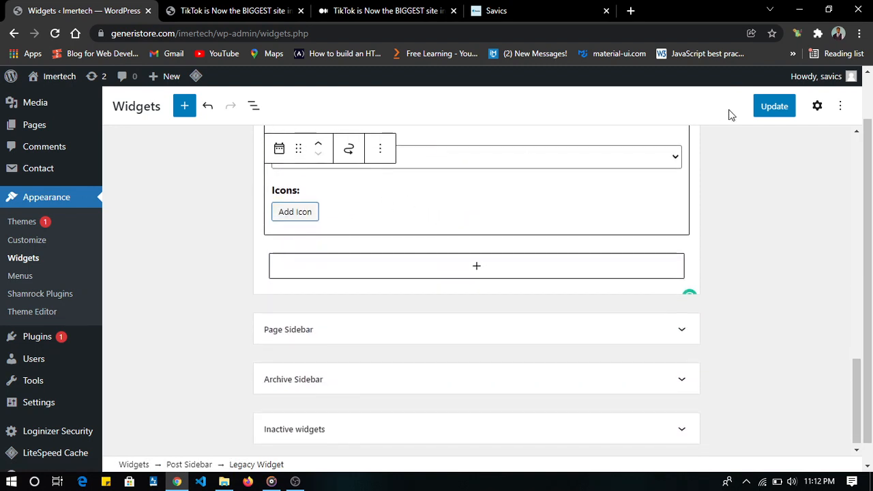
{"action": "left_click", "coordinate": [786, 108]}
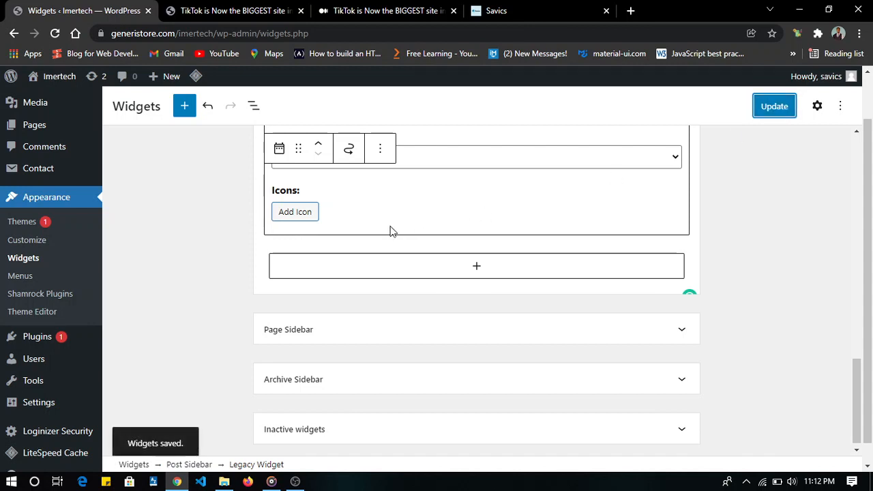
{"action": "left_click", "coordinate": [297, 216]}
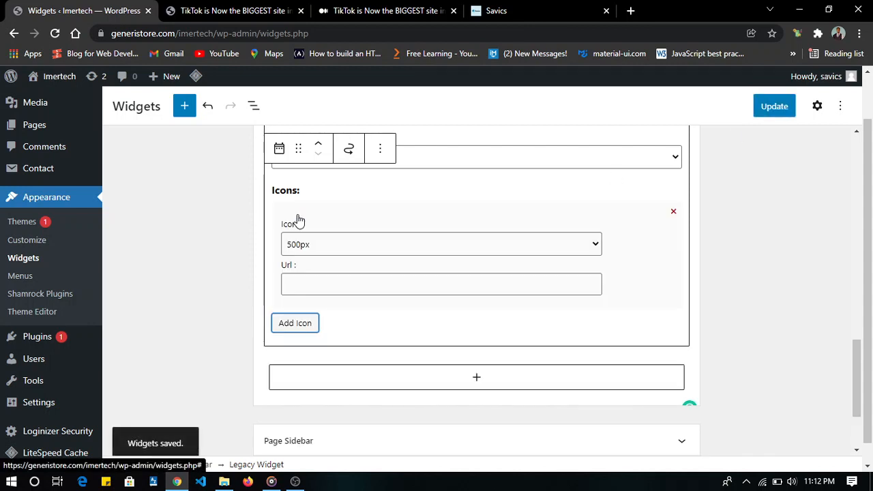
{"action": "left_click", "coordinate": [356, 253]}
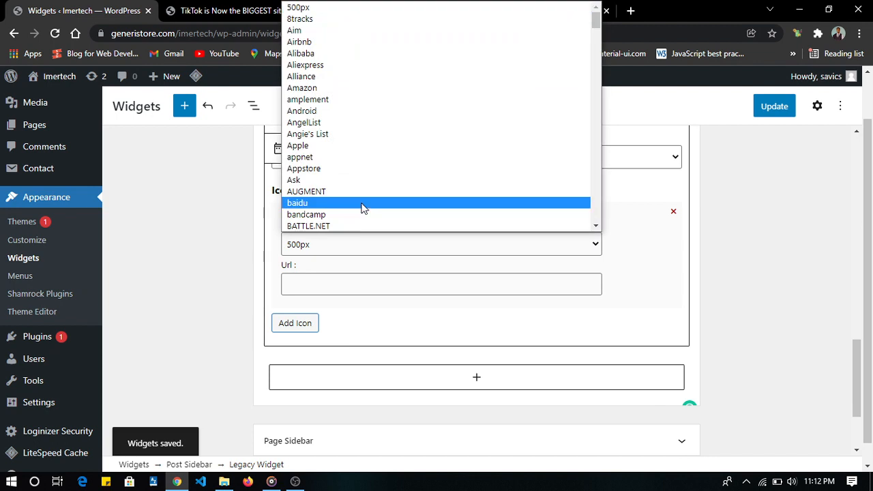
{"action": "key", "text": "f"}
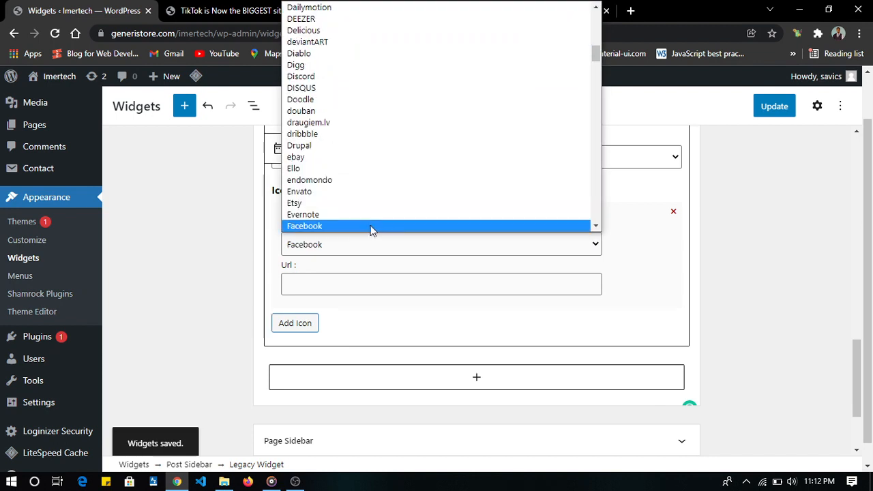
{"action": "left_click", "coordinate": [371, 227]}
{"action": "left_click", "coordinate": [400, 278]}
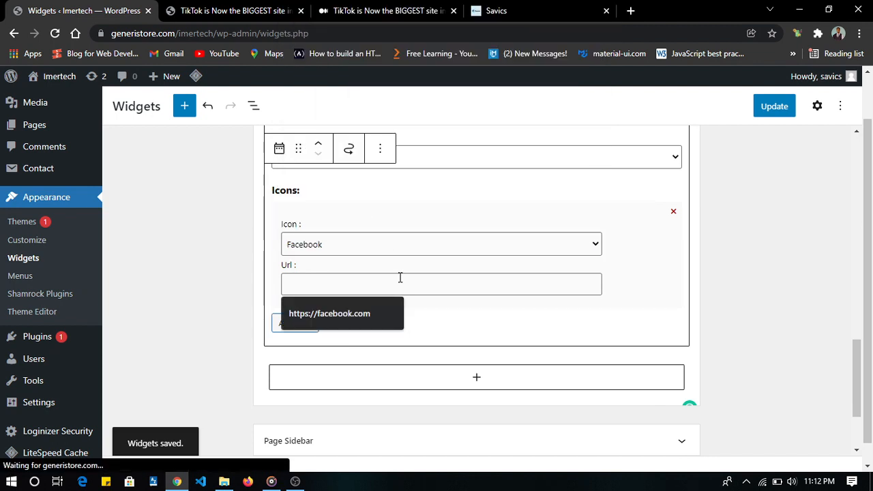
{"action": "left_click", "coordinate": [416, 288]}
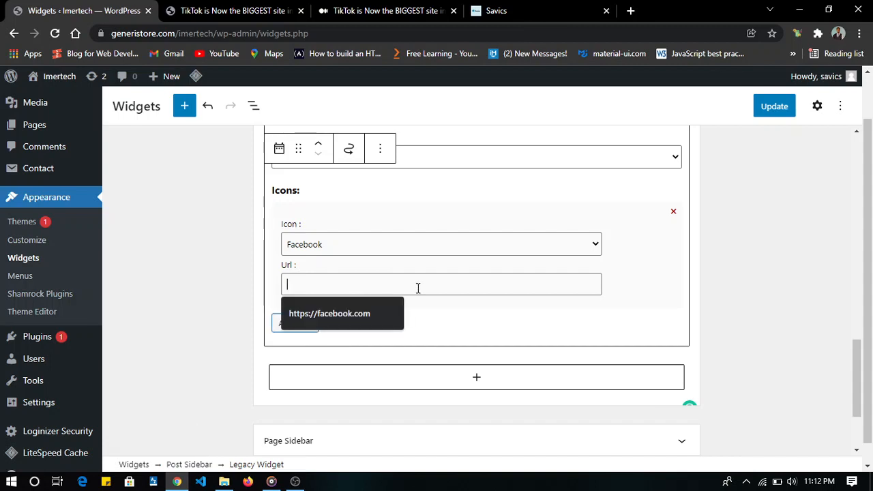
{"action": "left_click", "coordinate": [389, 318]}
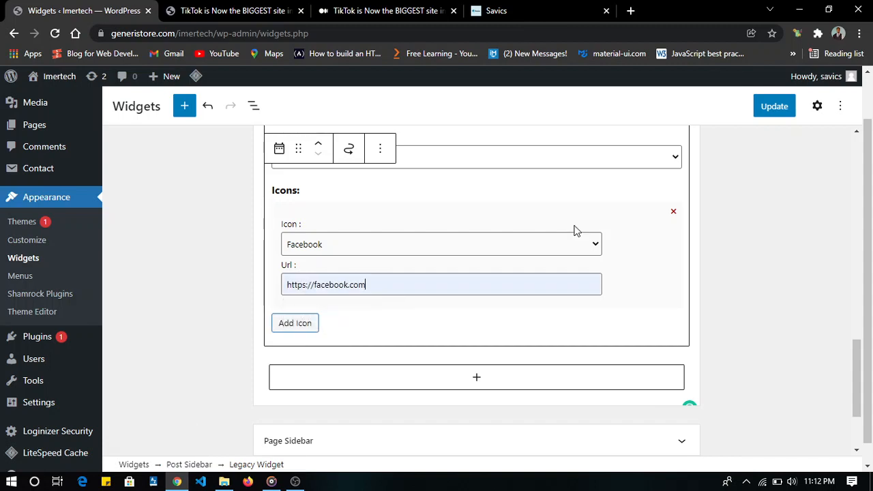
{"action": "left_click", "coordinate": [771, 112]}
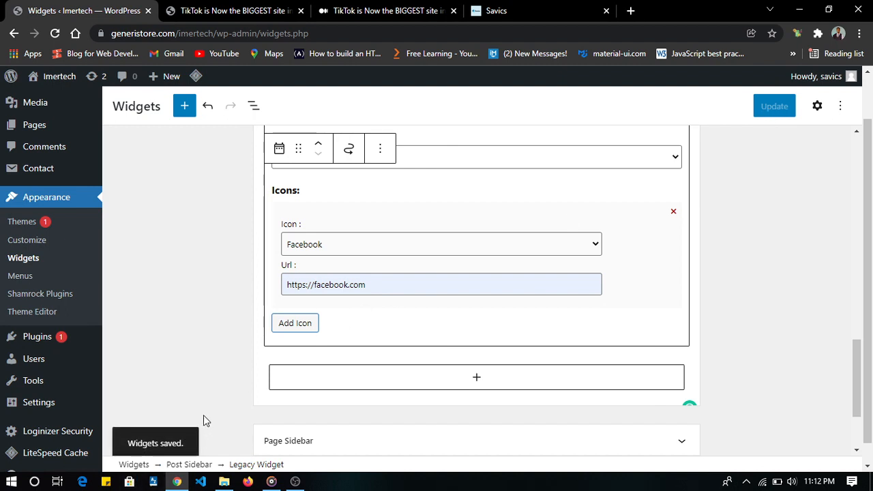
- Add a second icon to the social widget and choose Twitter for it
{"action": "left_click", "coordinate": [297, 328]}
{"action": "left_click", "coordinate": [334, 350]}
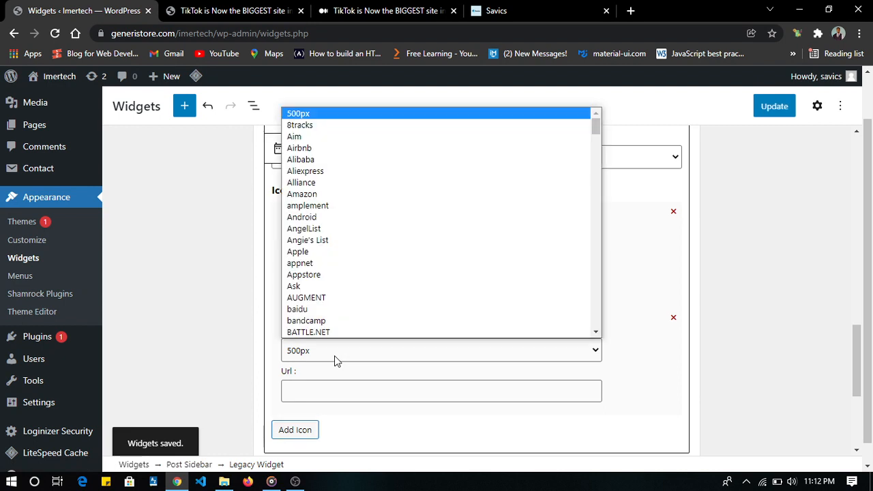
{"action": "type", "text": "tw"}
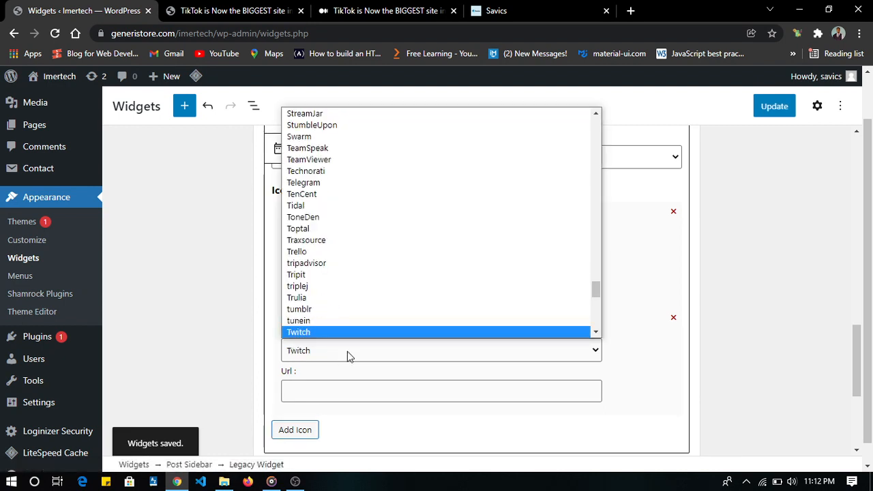
{"action": "scroll", "coordinate": [375, 327], "scroll_direction": "down", "scroll_amount": 2}
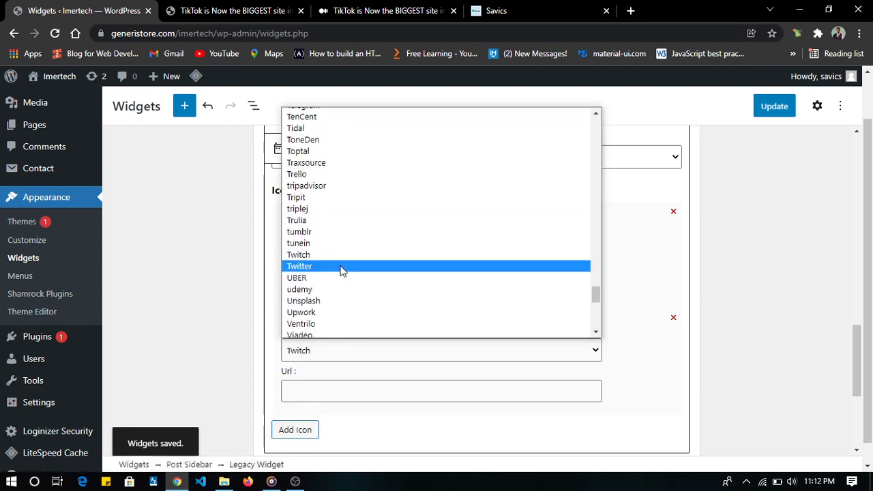
{"action": "left_click", "coordinate": [342, 266]}
{"action": "left_click", "coordinate": [345, 394]}
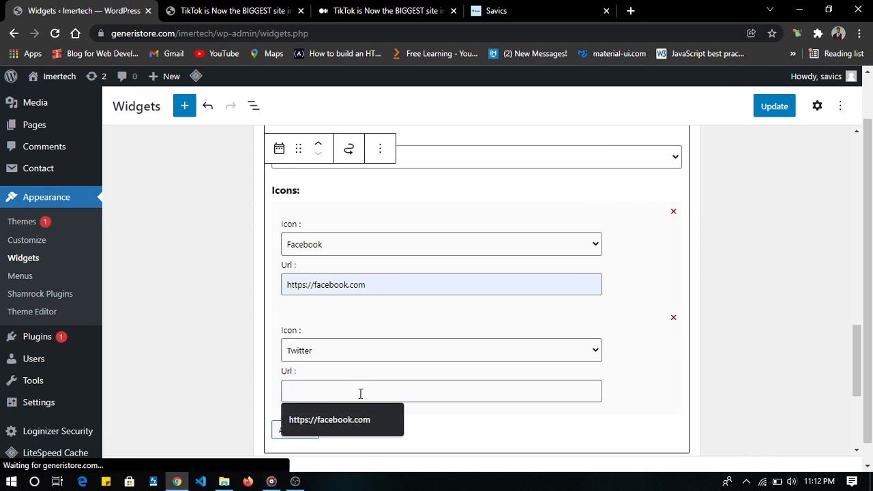
{"action": "left_click", "coordinate": [360, 393]}
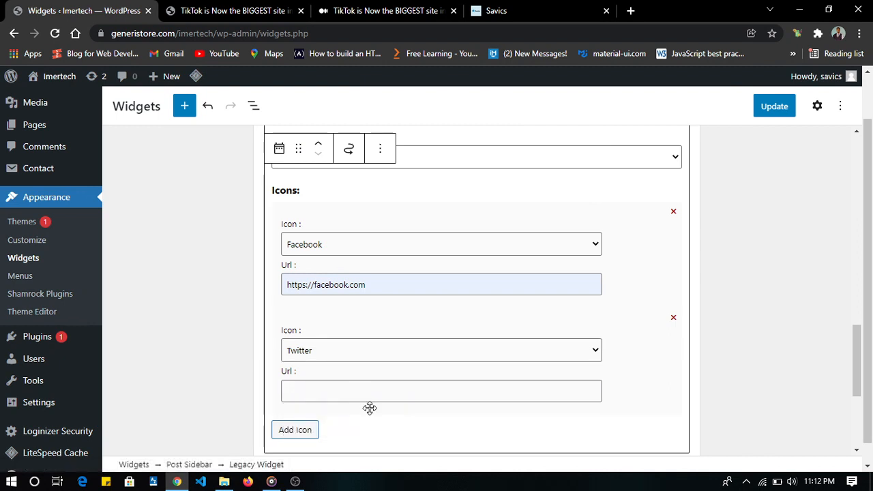
{"action": "left_click", "coordinate": [386, 392]}
{"action": "left_click", "coordinate": [371, 419]}
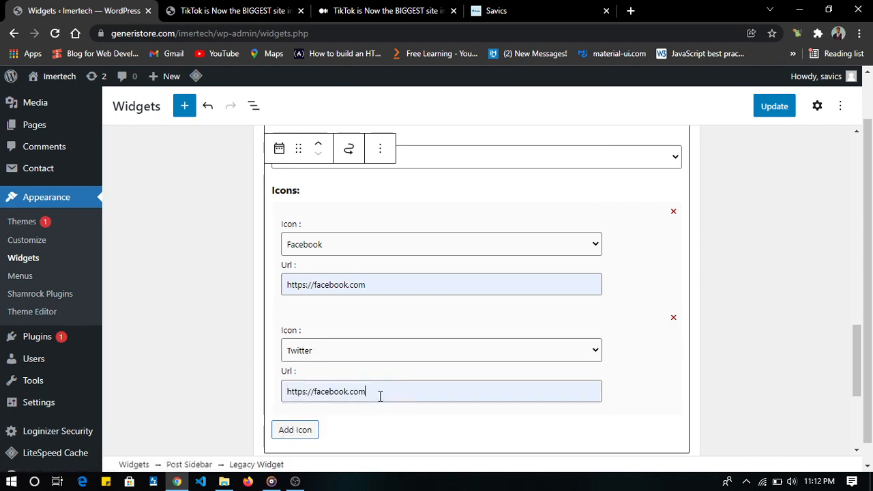
{"action": "key", "text": "BackSpace"}
{"action": "key", "text": "BackSpace"}
{"action": "key", "text": "BackSpace"}
{"action": "key", "text": "BackSpace"}
{"action": "key", "text": "BackSpace"}
{"action": "key", "text": "BackSpace"}
{"action": "key", "text": "BackSpace"}
{"action": "key", "text": "BackSpace"}
{"action": "key", "text": "BackSpace"}
{"action": "key", "text": "BackSpace"}
{"action": "key", "text": "BackSpace"}
{"action": "key", "text": "BackSpace"}
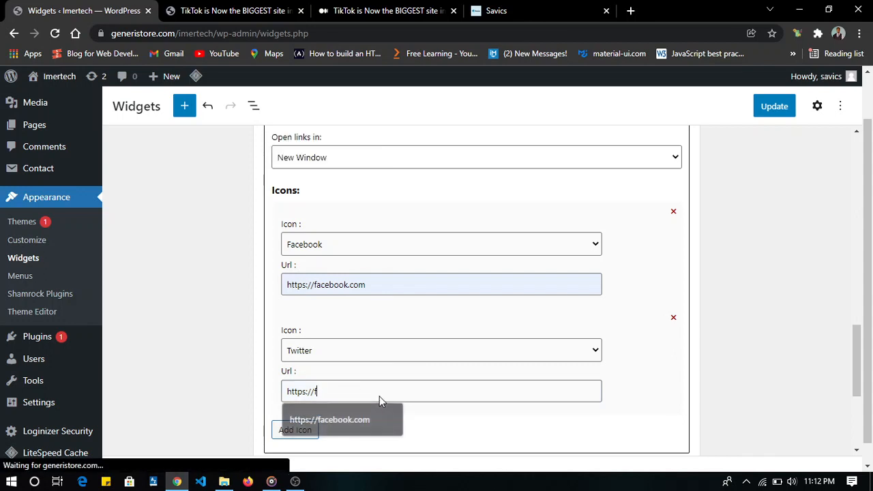
{"action": "type", "text": "tw"}
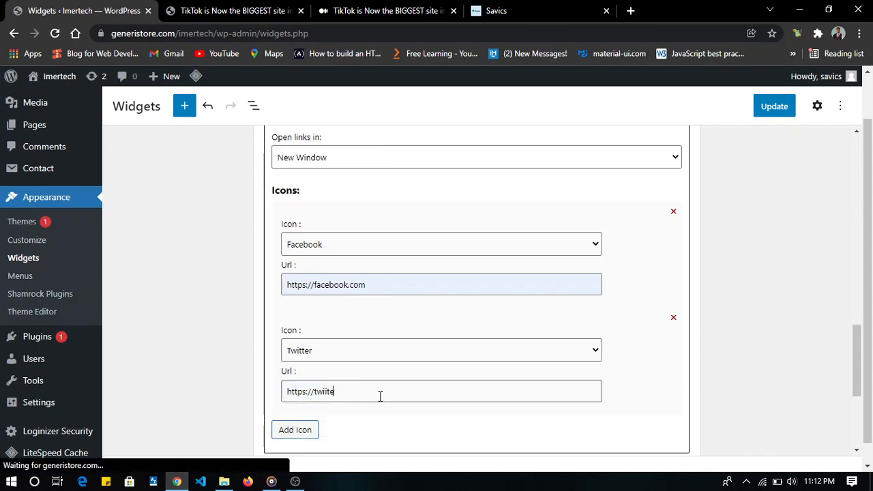
{"action": "type", "text": "itter.c"}
{"action": "key", "text": "BackSpace"}
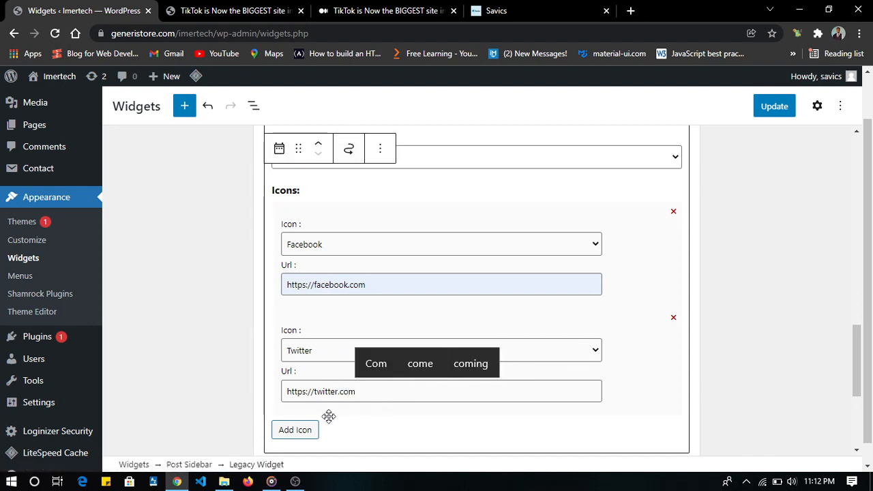
- Add a third icon to the social widget and choose Linkedin for it
{"action": "left_click", "coordinate": [309, 432]}
{"action": "scroll", "coordinate": [343, 345], "scroll_direction": "down", "scroll_amount": 3}
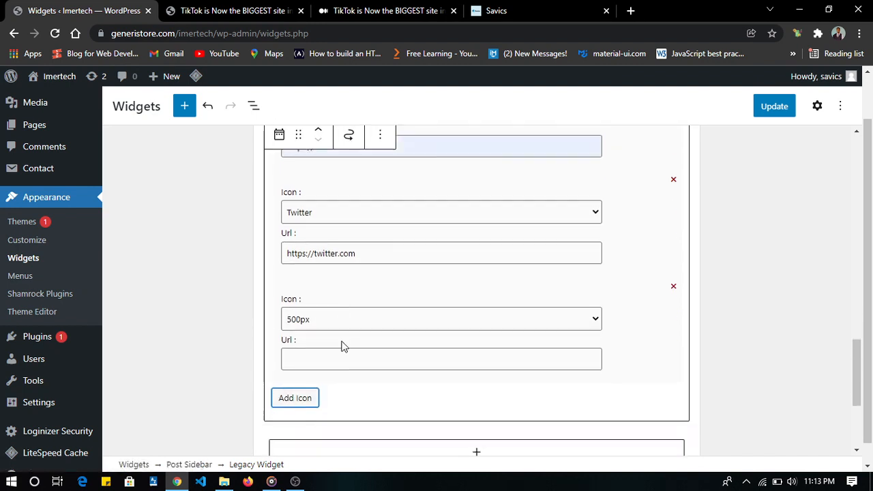
{"action": "left_click", "coordinate": [390, 268]}
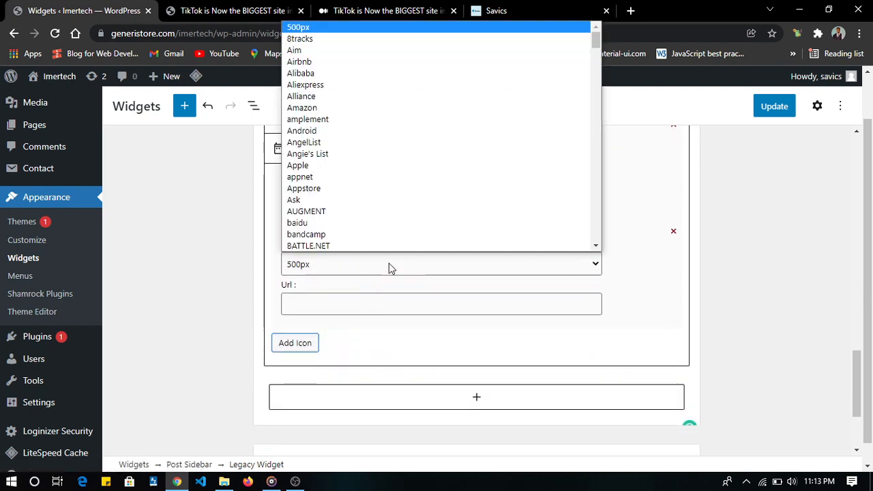
{"action": "type", "text": "line"}
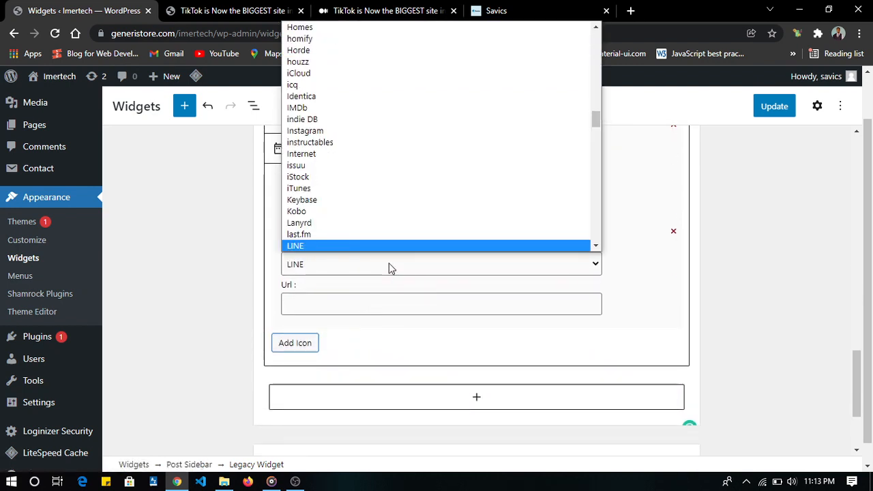
{"action": "scroll", "coordinate": [358, 92], "scroll_direction": "down", "scroll_amount": 3}
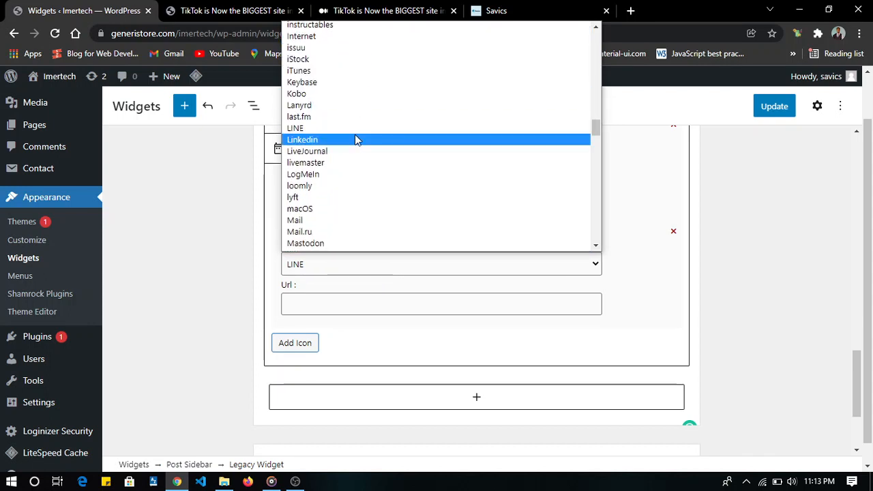
{"action": "left_click", "coordinate": [355, 136]}
{"action": "left_click", "coordinate": [349, 308]}
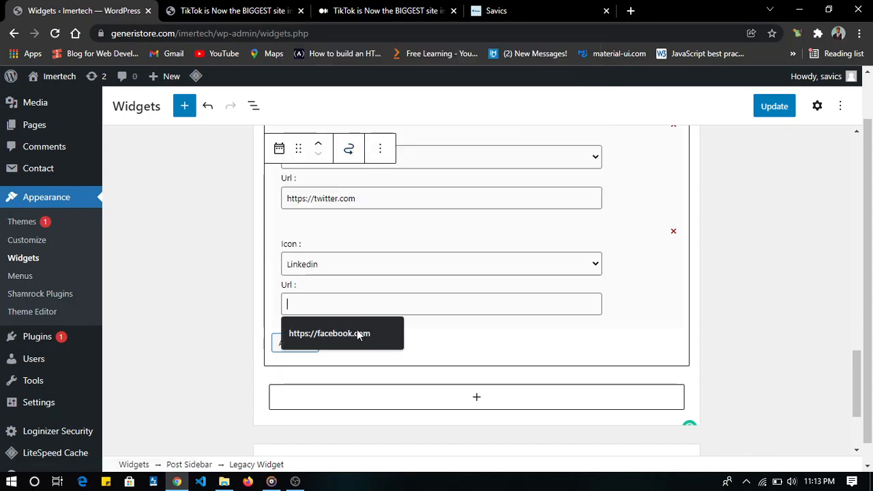
{"action": "left_click", "coordinate": [360, 340]}
{"action": "left_click", "coordinate": [330, 309]}
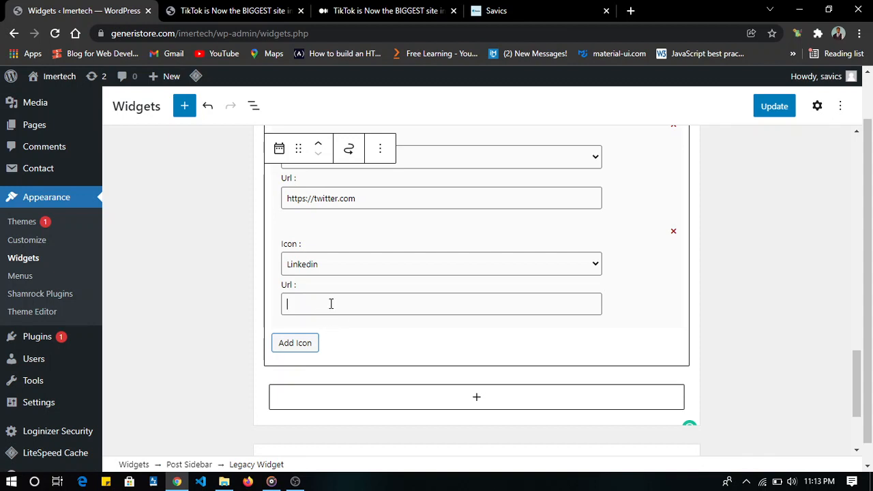
{"action": "left_click", "coordinate": [331, 303]}
{"action": "left_click", "coordinate": [335, 335]}
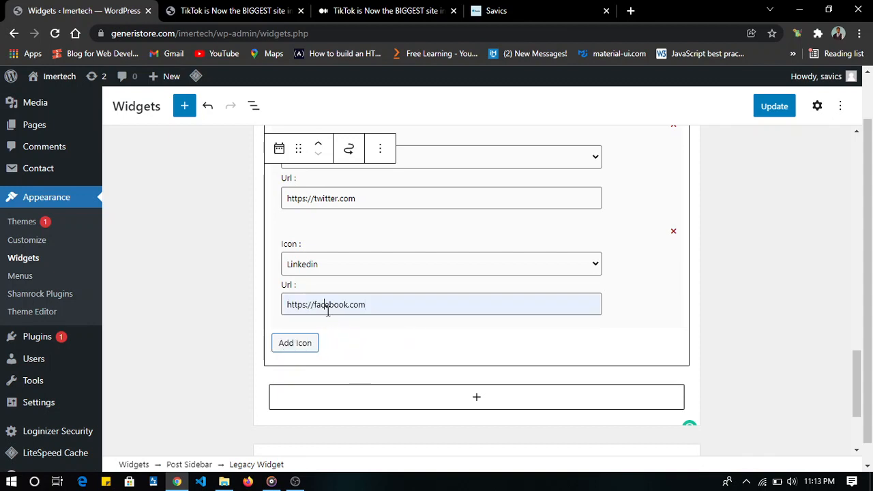
{"action": "double_click", "coordinate": [327, 308]}
{"action": "type", "text": "linkedin"}
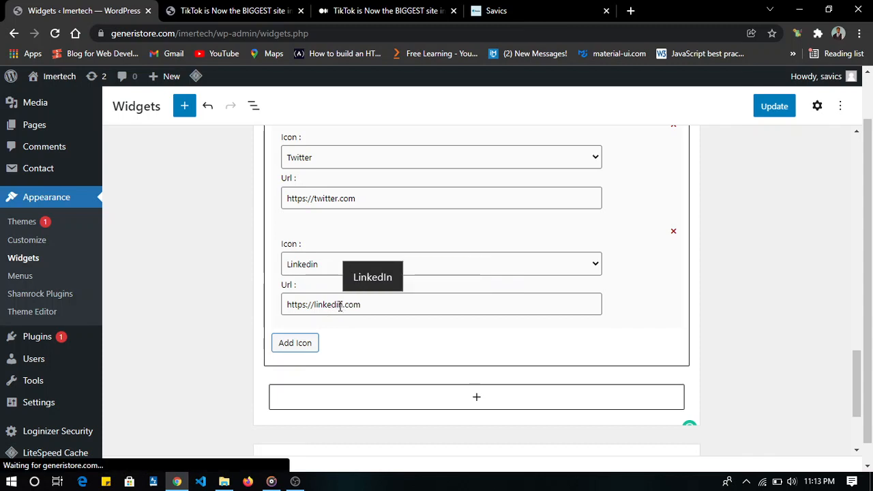
{"action": "left_click", "coordinate": [779, 109]}
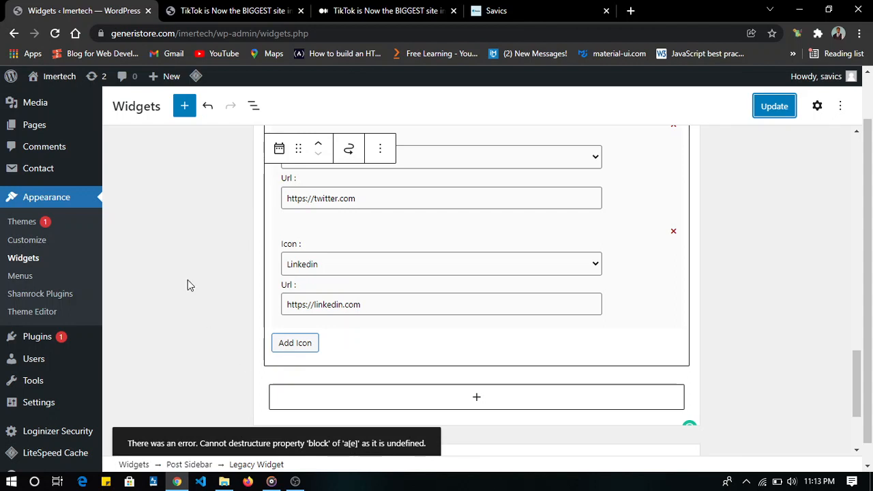
- Open the theme customizer's widget settings and check the Home Sidebar area
{"action": "left_click", "coordinate": [26, 240]}
{"action": "left_click", "coordinate": [497, 106]}
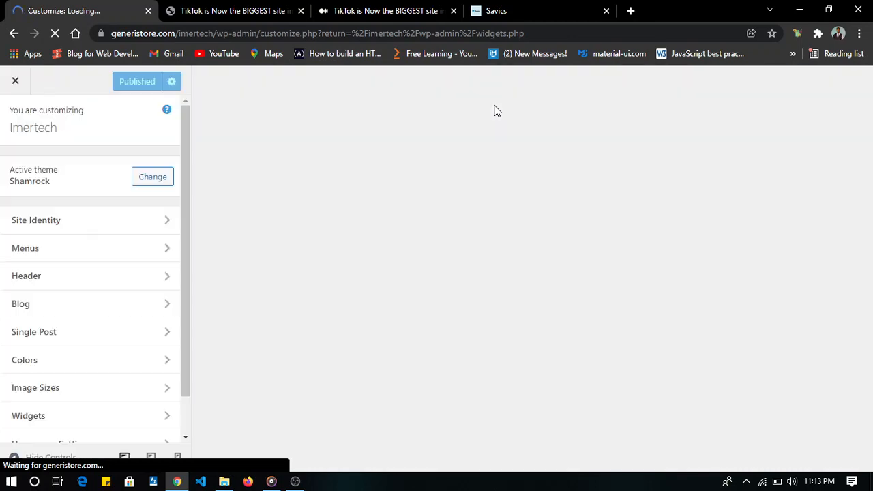
{"action": "scroll", "coordinate": [59, 306], "scroll_direction": "down", "scroll_amount": 1}
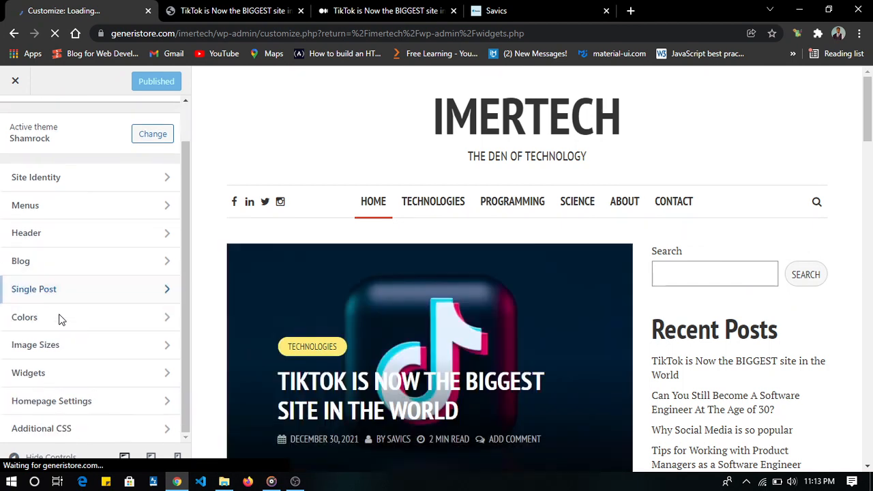
{"action": "left_click", "coordinate": [56, 379]}
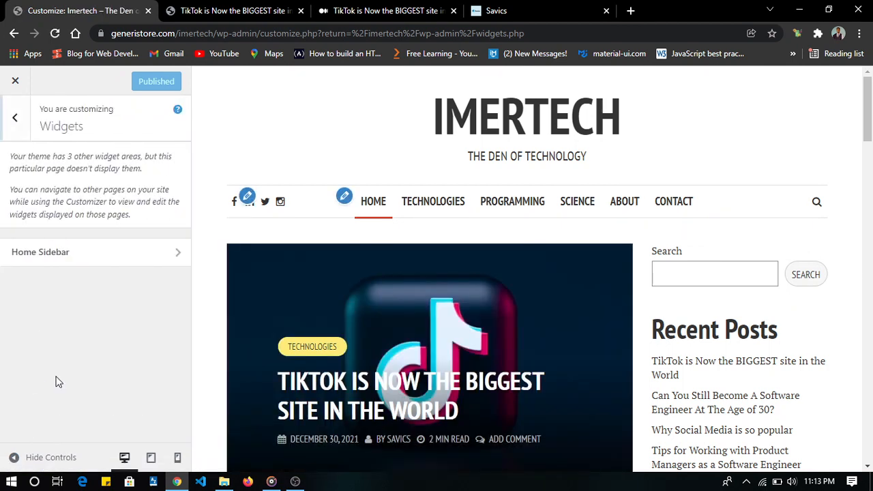
{"action": "left_click", "coordinate": [120, 253]}
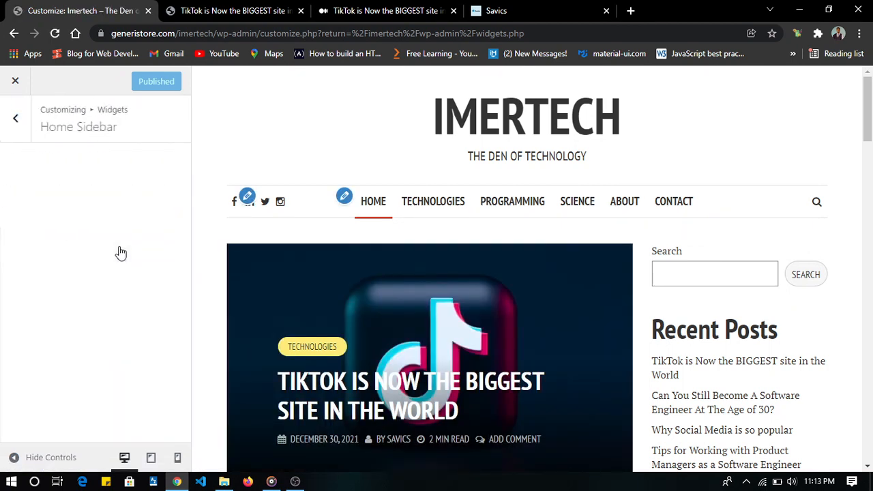
{"action": "left_click", "coordinate": [17, 122]}
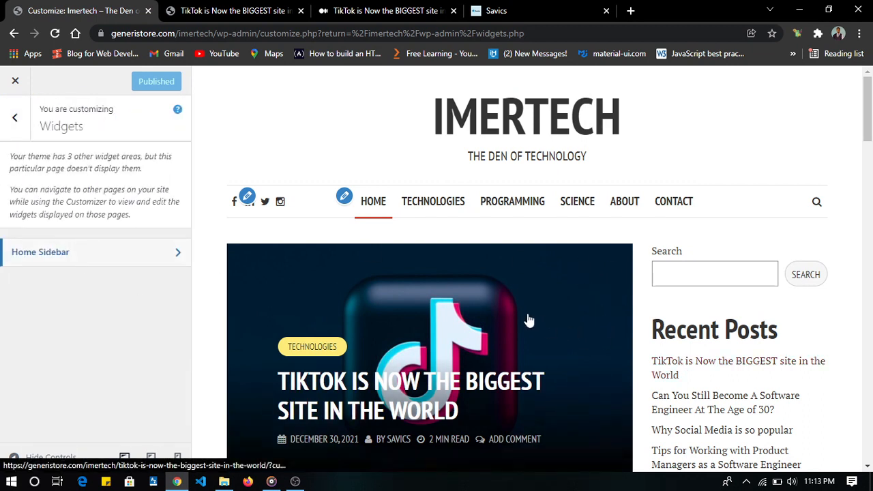
- Preview the TikTok post in the customizer and open its Post Sidebar widget area
{"action": "left_click", "coordinate": [498, 305]}
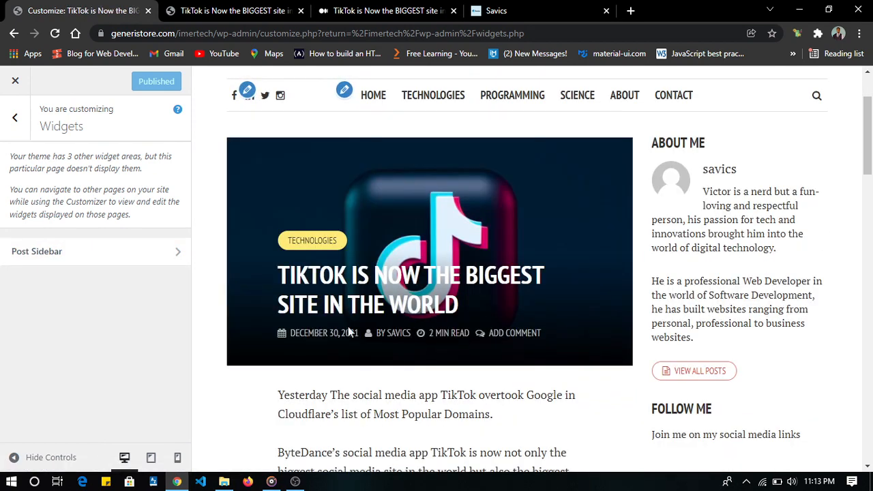
{"action": "left_click", "coordinate": [133, 252]}
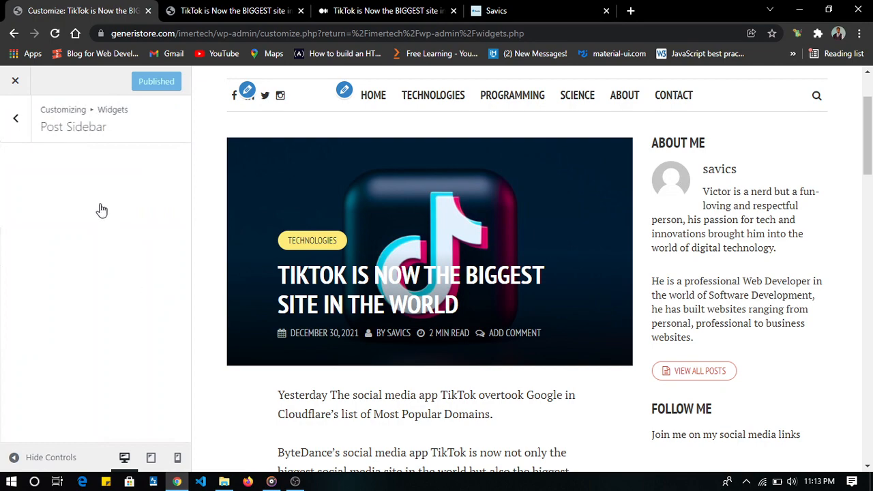
{"action": "left_click", "coordinate": [15, 117]}
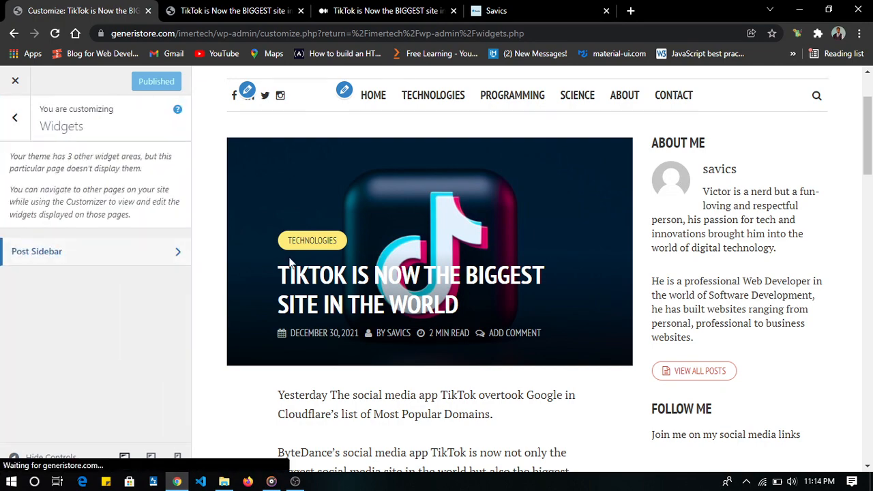
{"action": "scroll", "coordinate": [526, 265], "scroll_direction": "down", "scroll_amount": 15}
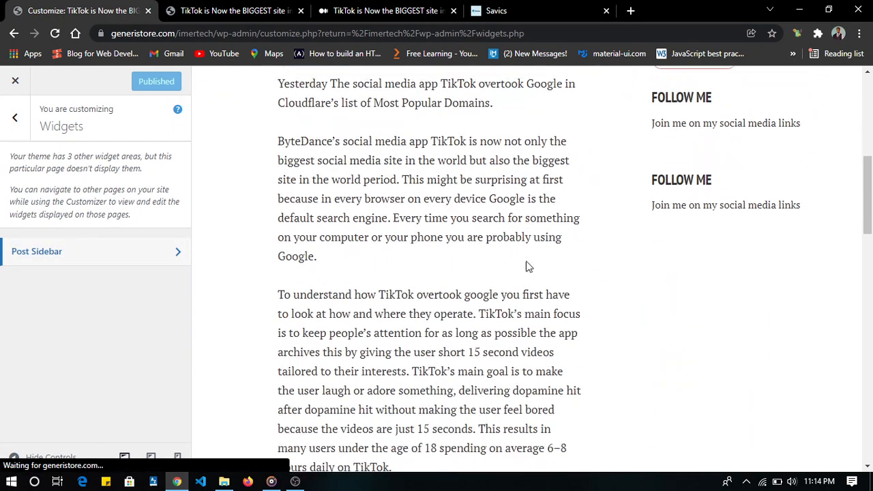
{"action": "scroll", "coordinate": [525, 265], "scroll_direction": "up", "scroll_amount": 13}
{"action": "scroll", "coordinate": [526, 266], "scroll_direction": "up", "scroll_amount": 4}
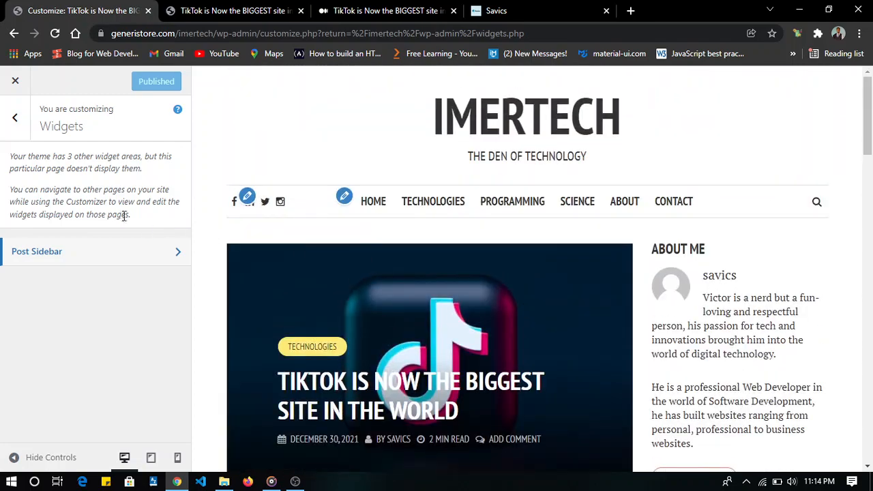
{"action": "left_click", "coordinate": [96, 264]}
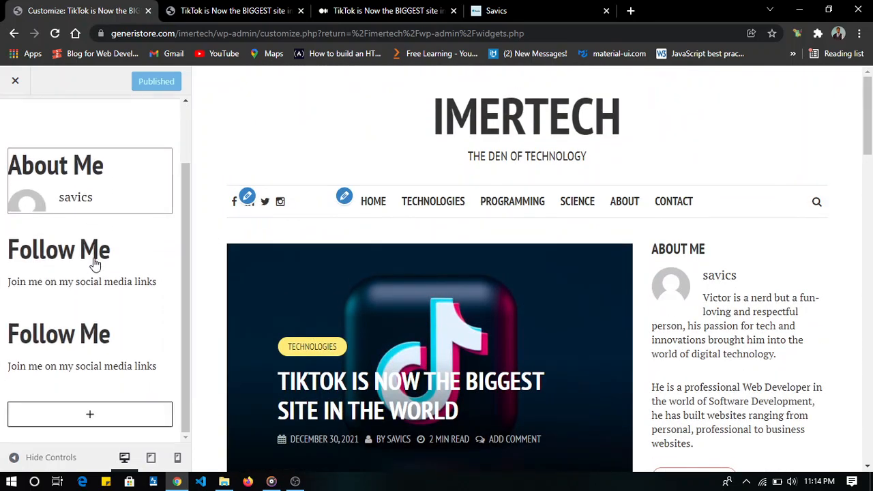
- Remove the first of the two duplicate Follow Me social widgets from the Post Sidebar
{"action": "left_click", "coordinate": [89, 275]}
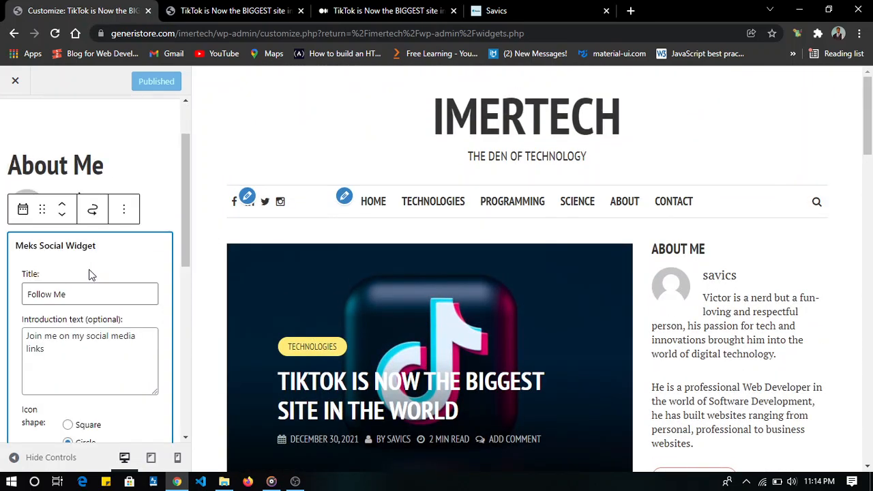
{"action": "left_click", "coordinate": [129, 210]}
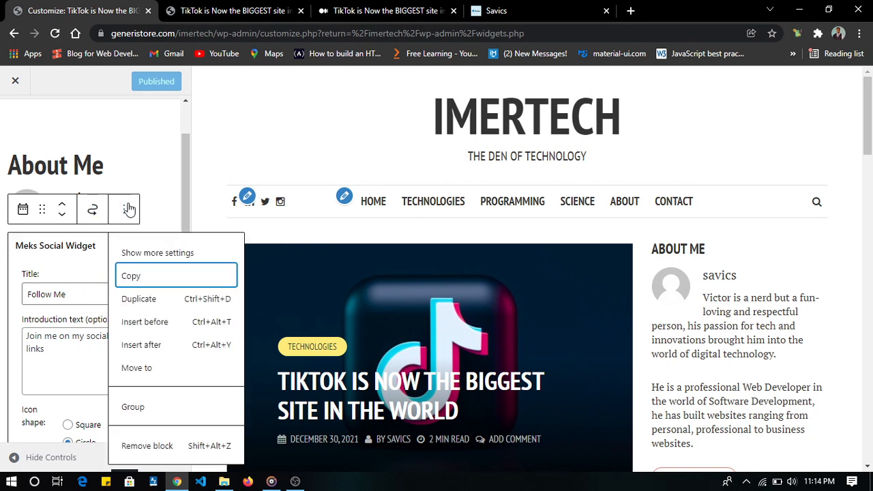
{"action": "left_click", "coordinate": [151, 446]}
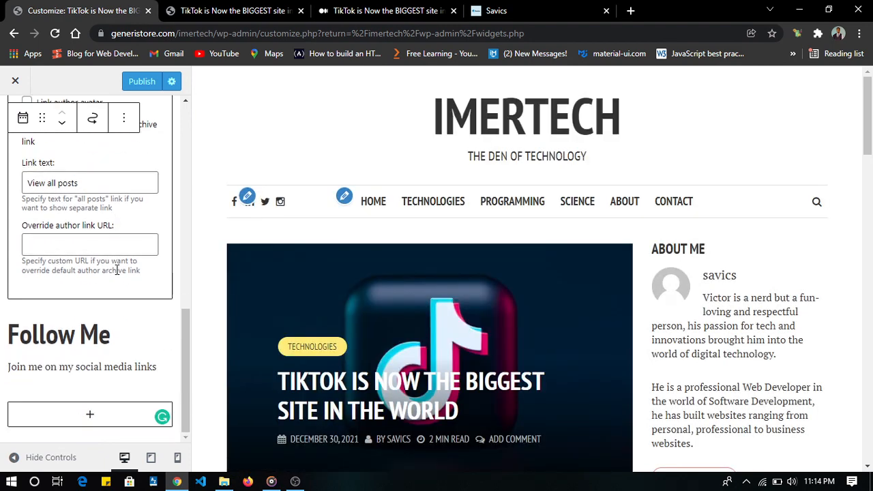
{"action": "left_click", "coordinate": [68, 363]}
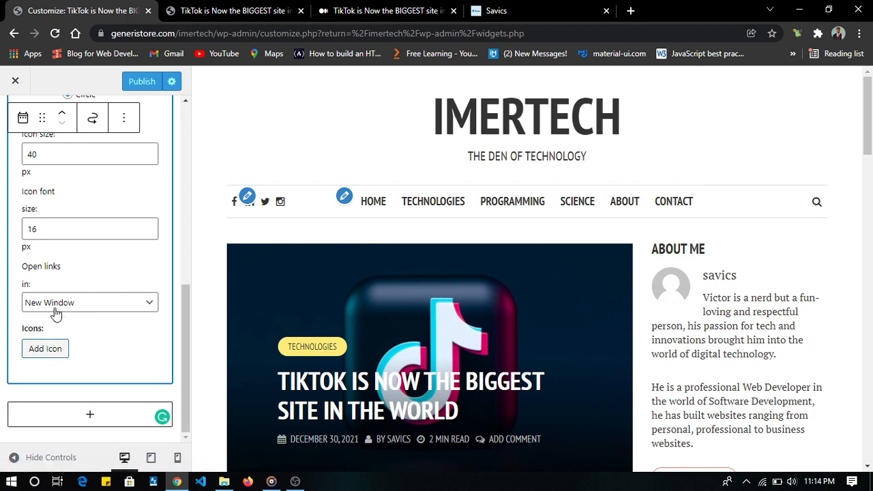
{"action": "left_click", "coordinate": [51, 351]}
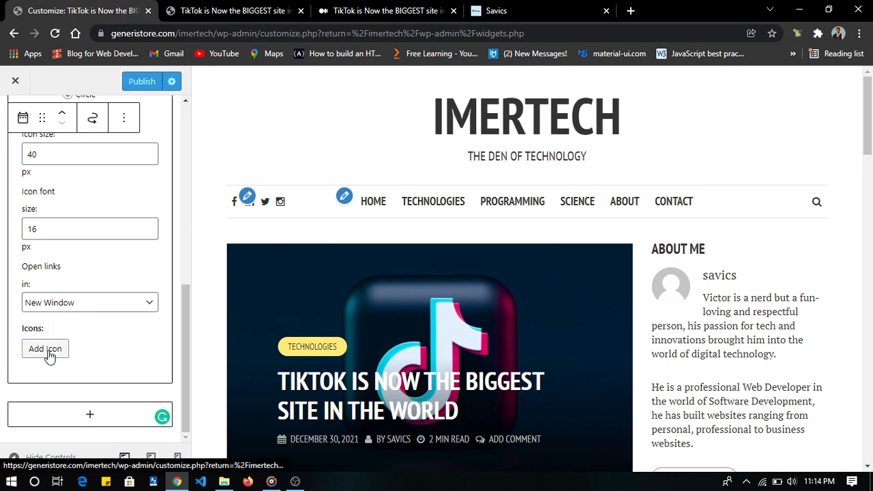
{"action": "scroll", "coordinate": [75, 375], "scroll_direction": "down", "scroll_amount": 3}
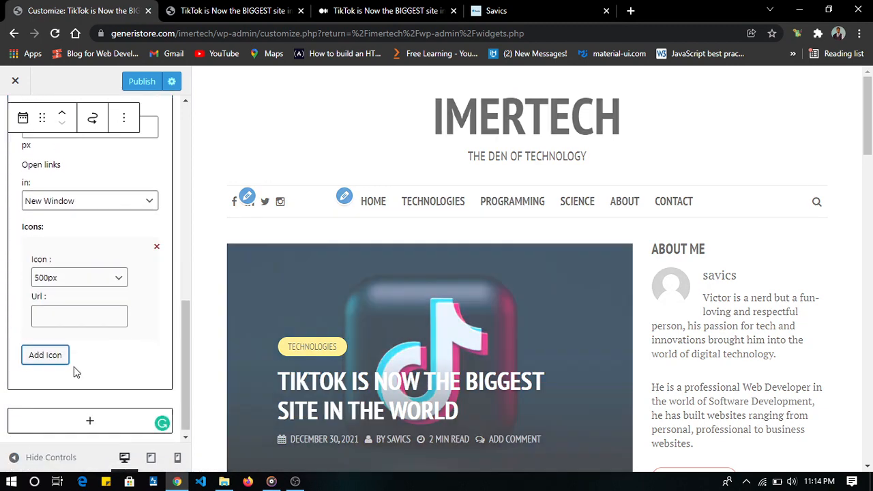
{"action": "left_click", "coordinate": [81, 278]}
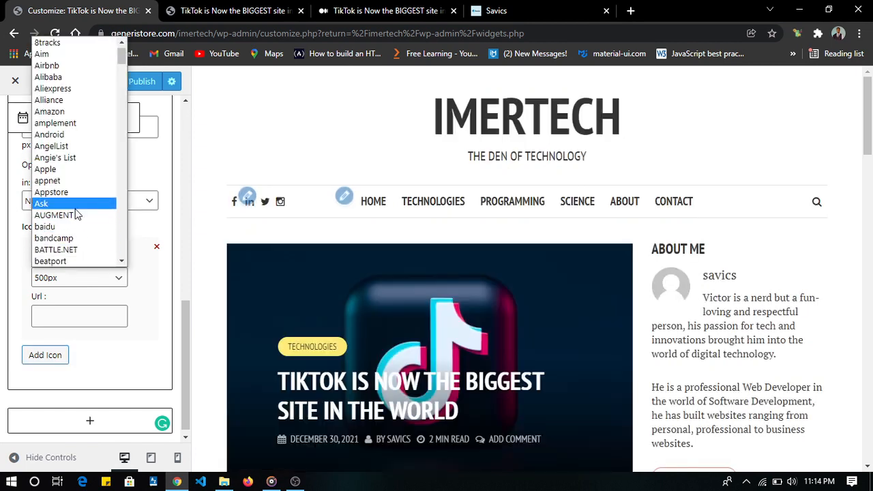
{"action": "key", "text": "f"}
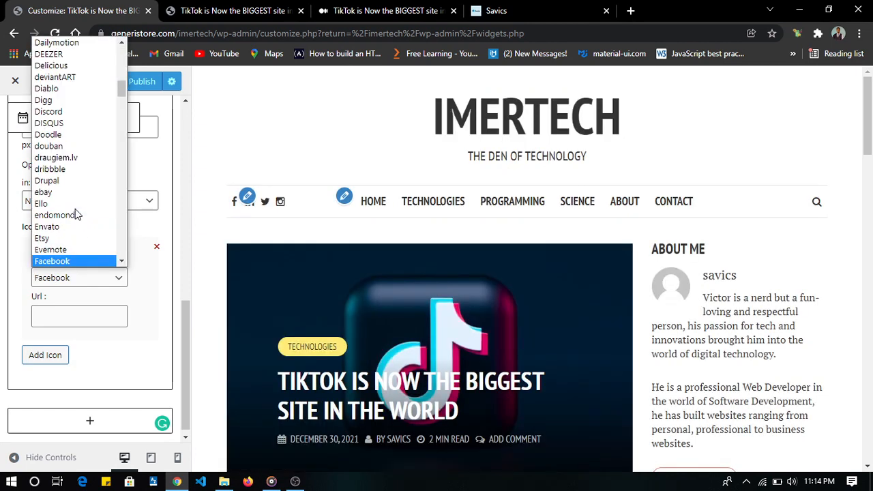
{"action": "left_click", "coordinate": [77, 260]}
{"action": "left_click", "coordinate": [77, 316]}
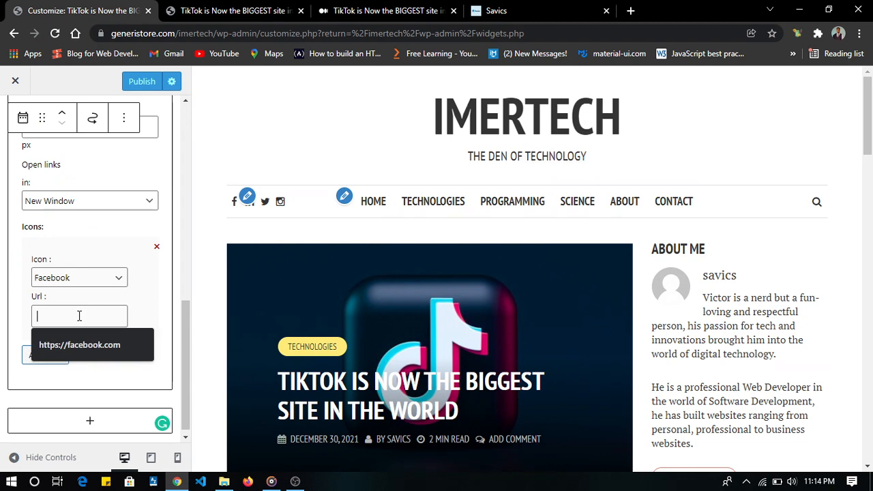
{"action": "left_click", "coordinate": [94, 350]}
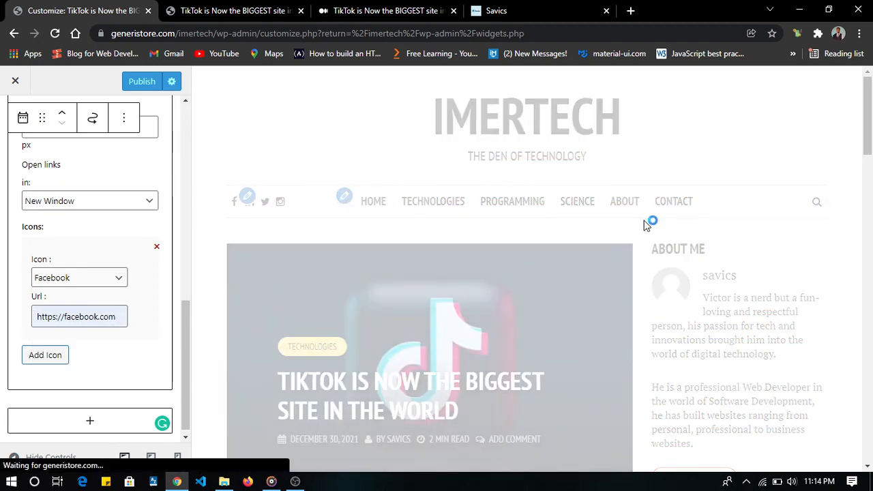
{"action": "scroll", "coordinate": [644, 220], "scroll_direction": "down", "scroll_amount": 5}
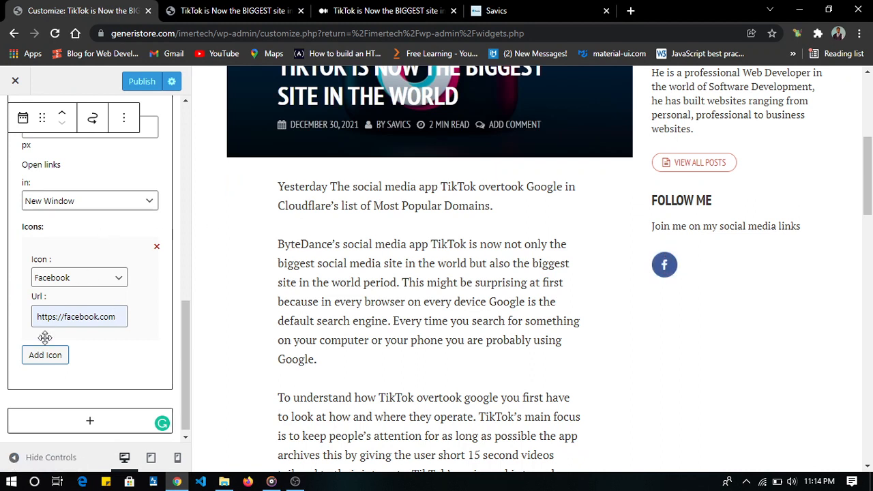
- Add a second icon to the Follow Me widget and set it to Twitter
{"action": "left_click", "coordinate": [45, 366]}
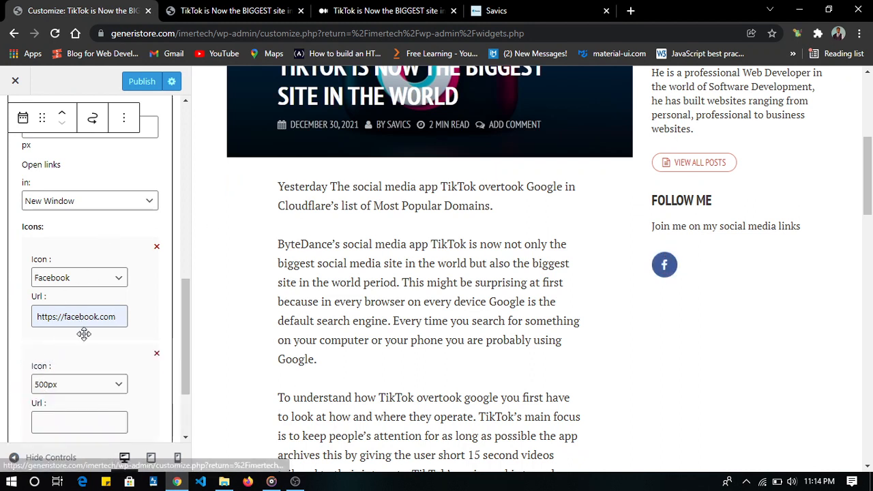
{"action": "left_click", "coordinate": [79, 389]}
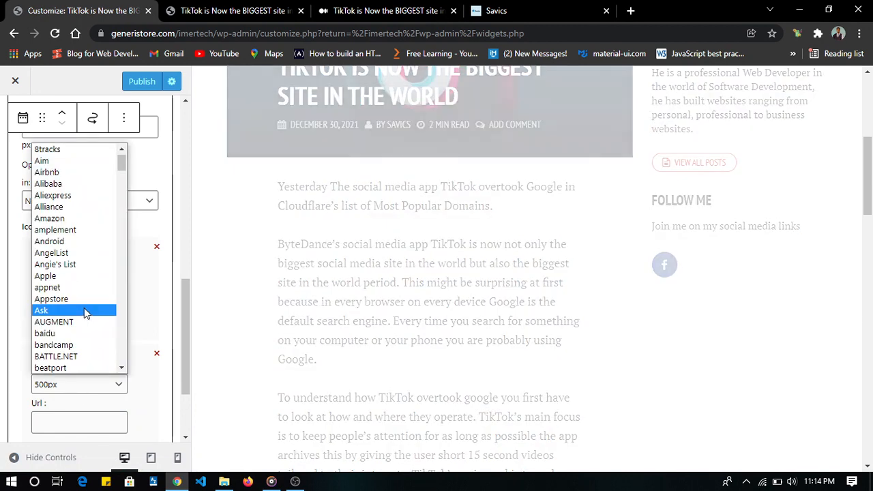
{"action": "key", "text": "t"}
{"action": "scroll", "coordinate": [84, 307], "scroll_direction": "down", "scroll_amount": 2}
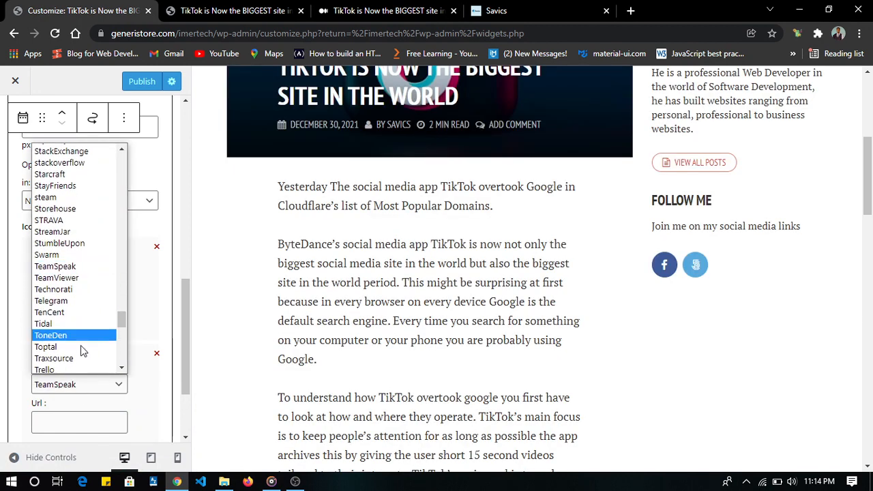
{"action": "scroll", "coordinate": [66, 310], "scroll_direction": "down", "scroll_amount": 4}
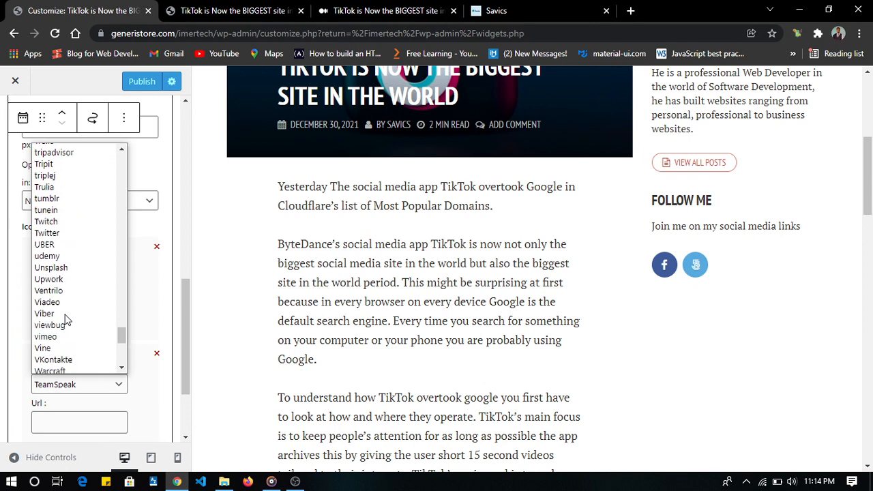
{"action": "left_click", "coordinate": [66, 232]}
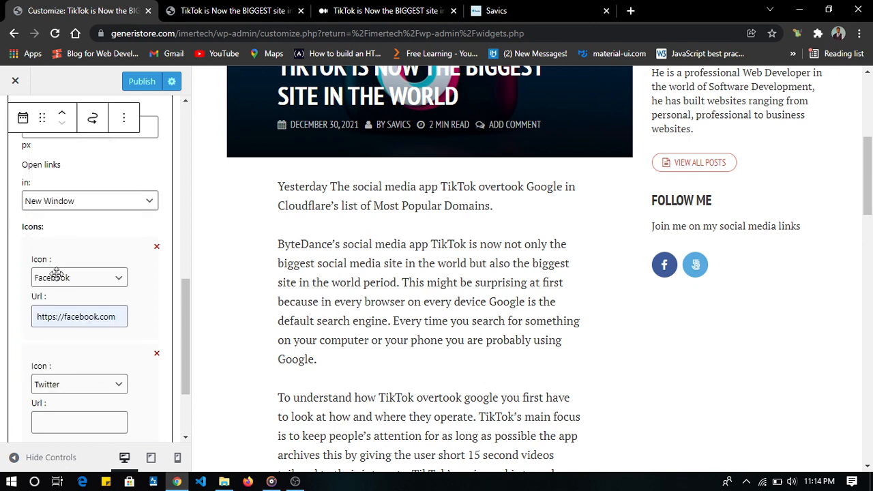
{"action": "left_click", "coordinate": [60, 423]}
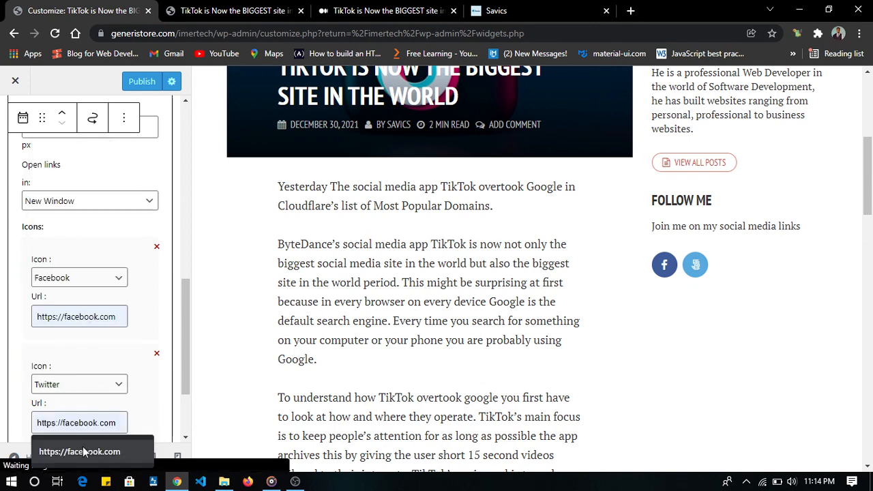
{"action": "left_click", "coordinate": [83, 450]}
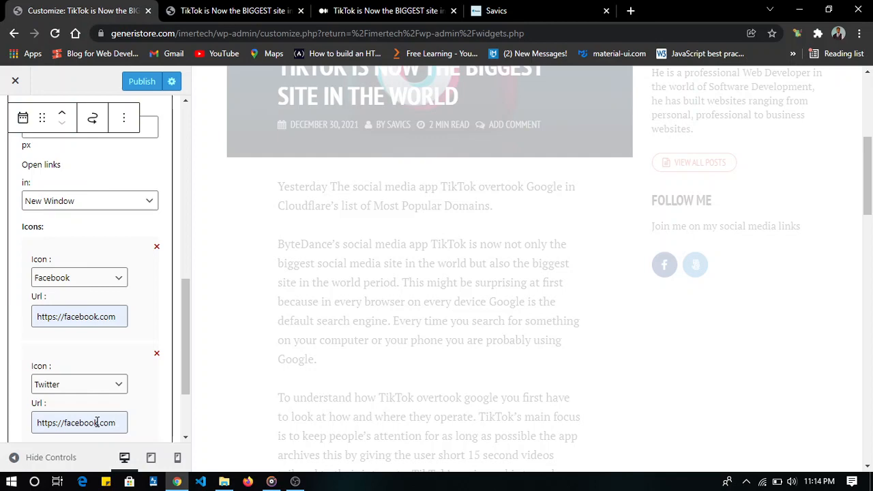
{"action": "left_click", "coordinate": [96, 423]}
{"action": "key", "text": "BackSpace"}
{"action": "key", "text": "BackSpace"}
{"action": "key", "text": "BackSpace"}
{"action": "key", "text": "BackSpace"}
{"action": "key", "text": "BackSpace"}
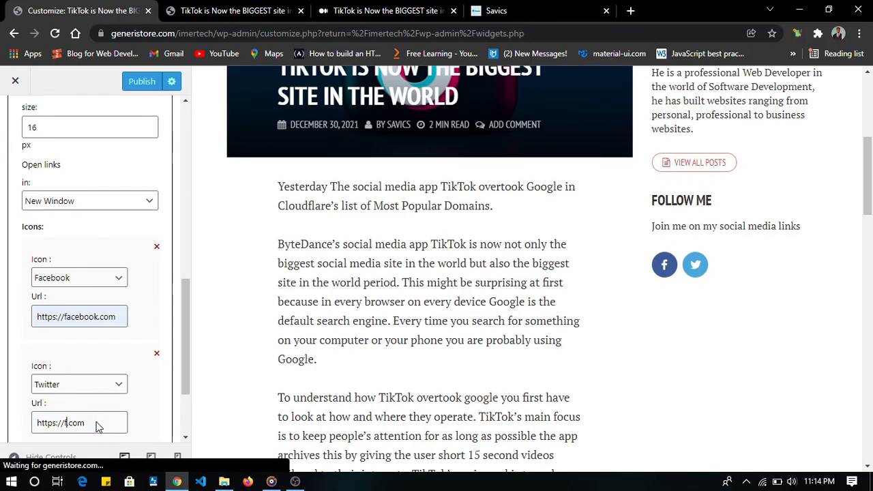
{"action": "type", "text": "twitter"}
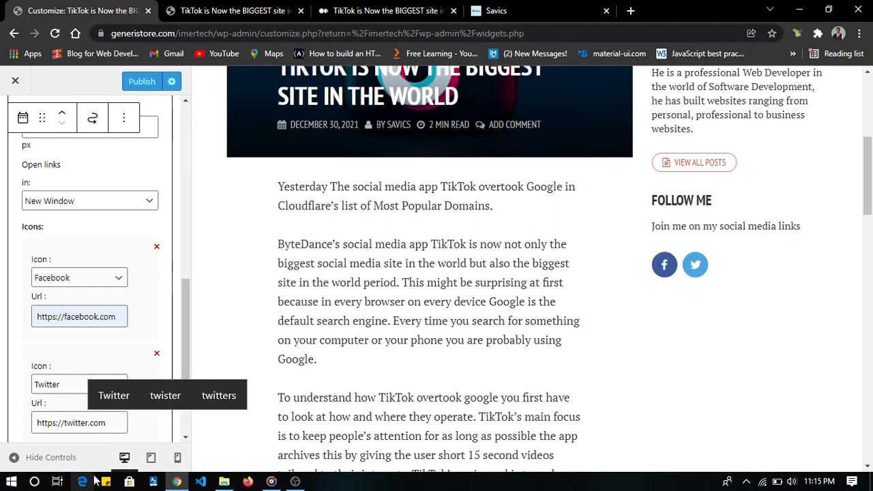
- Add a third icon to the Follow Me widget and set it to Linkedin
{"action": "scroll", "coordinate": [118, 312], "scroll_direction": "down", "scroll_amount": 3}
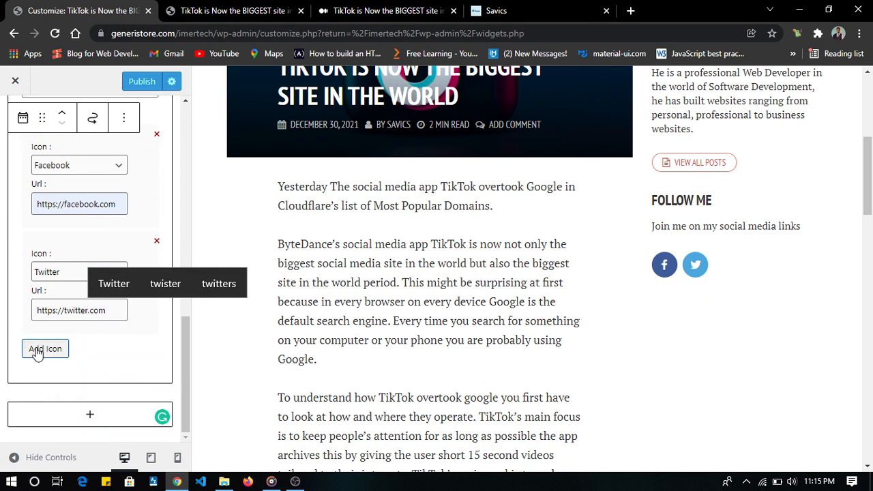
{"action": "left_click", "coordinate": [38, 350]}
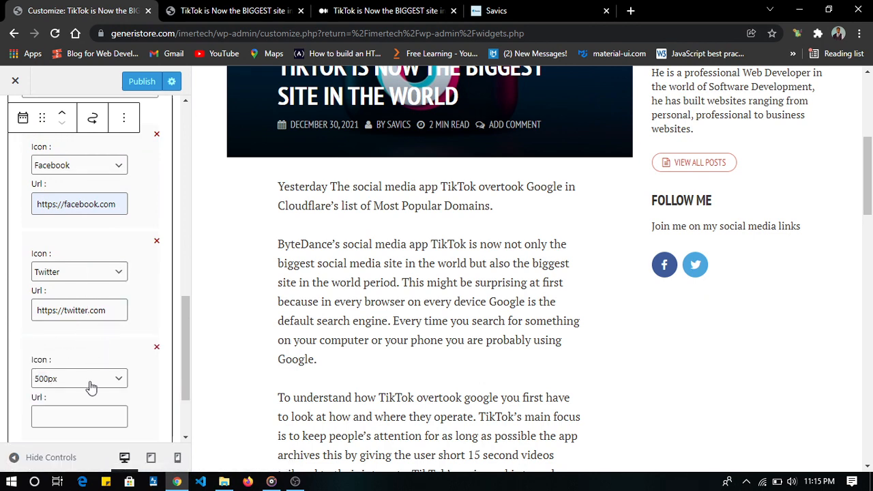
{"action": "left_click", "coordinate": [92, 382]}
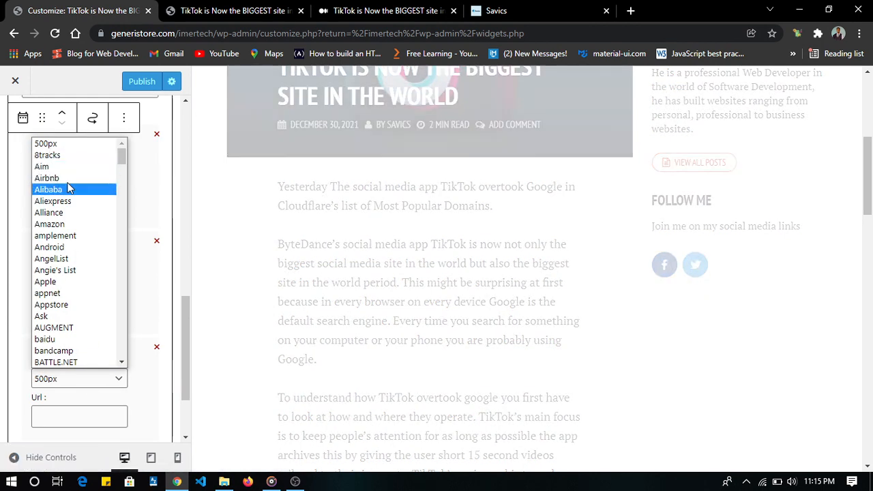
{"action": "key", "text": "l"}
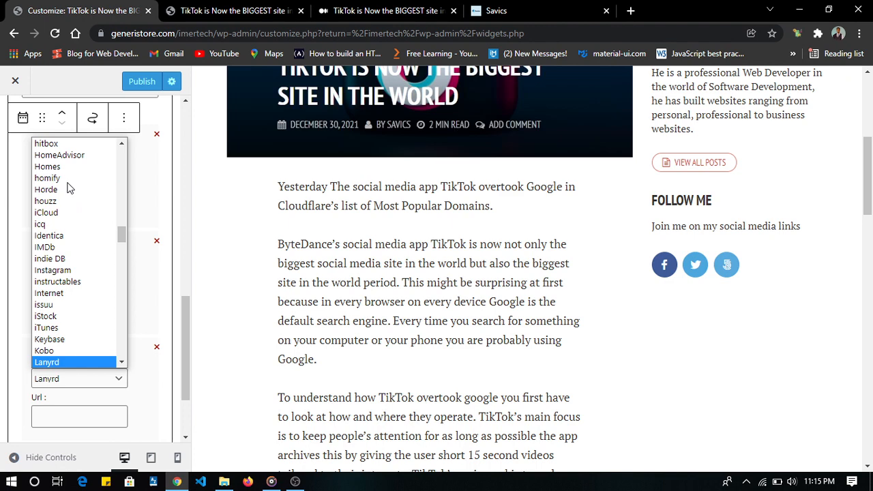
{"action": "key", "text": "Down"}
{"action": "key", "text": "Down"}
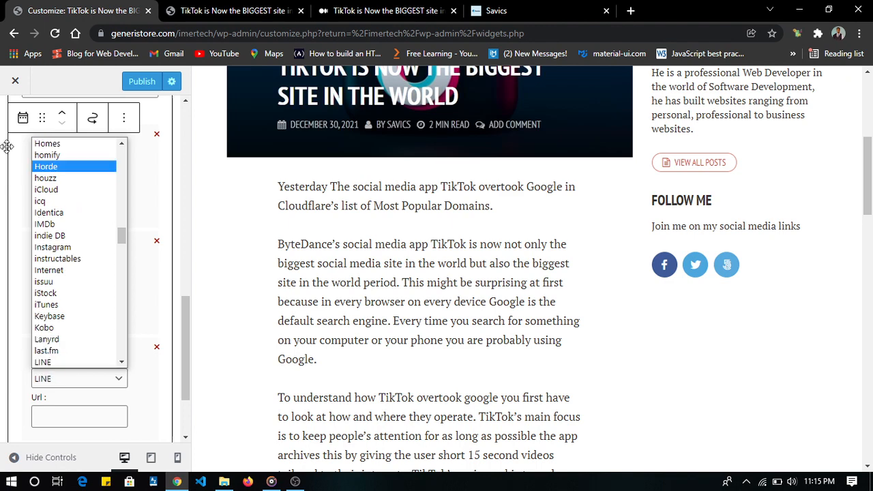
{"action": "scroll", "coordinate": [7, 150], "scroll_direction": "down", "scroll_amount": 2}
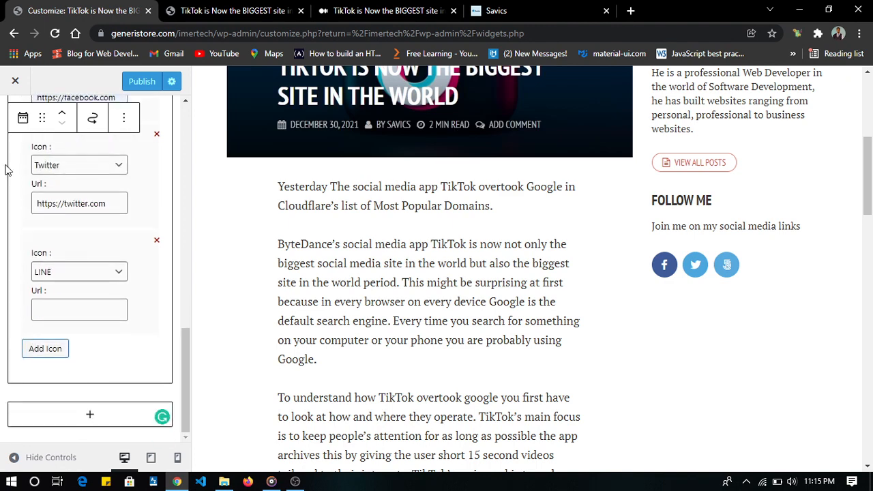
{"action": "left_click", "coordinate": [109, 276]}
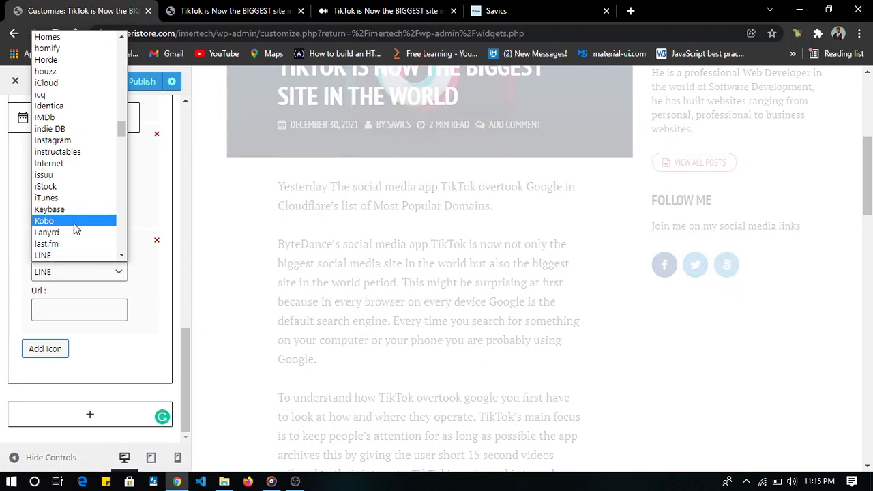
{"action": "scroll", "coordinate": [72, 225], "scroll_direction": "down", "scroll_amount": 3}
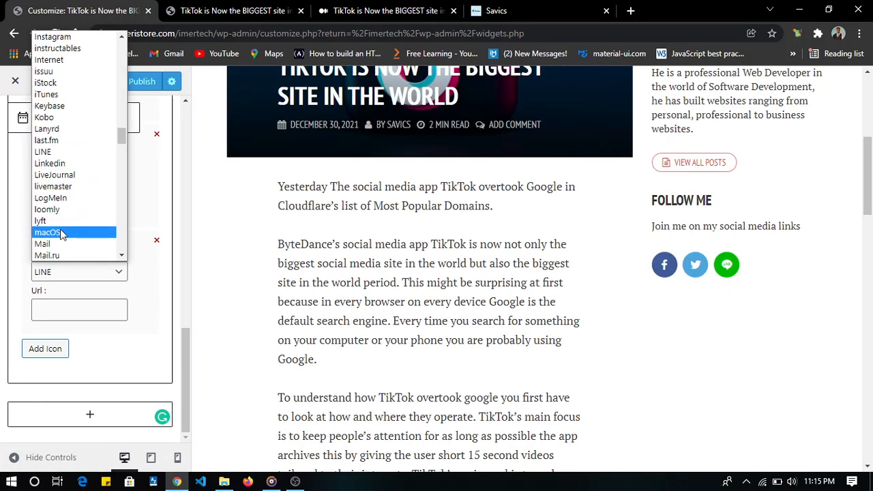
{"action": "left_click", "coordinate": [55, 165]}
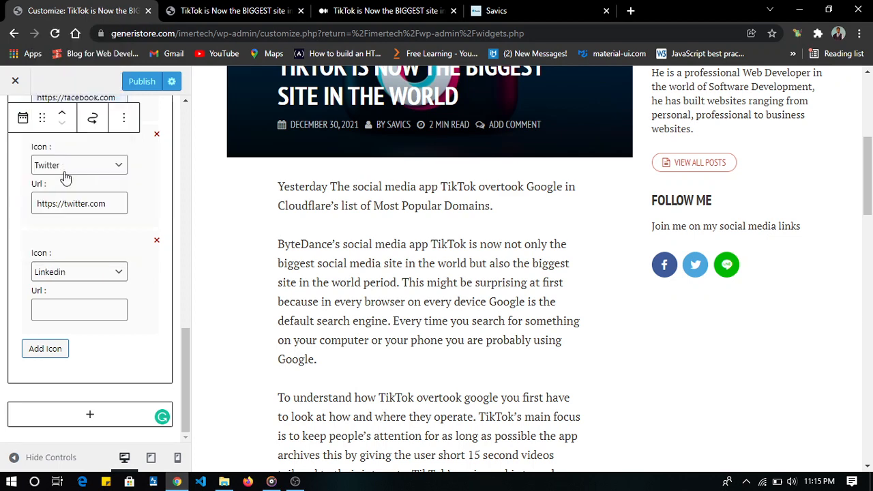
{"action": "left_click", "coordinate": [84, 300]}
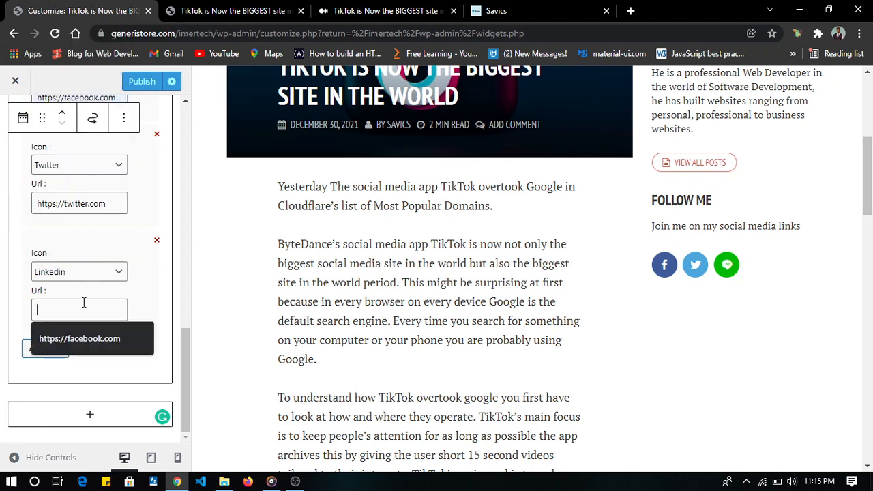
{"action": "left_click", "coordinate": [83, 337]}
{"action": "double_click", "coordinate": [83, 310]}
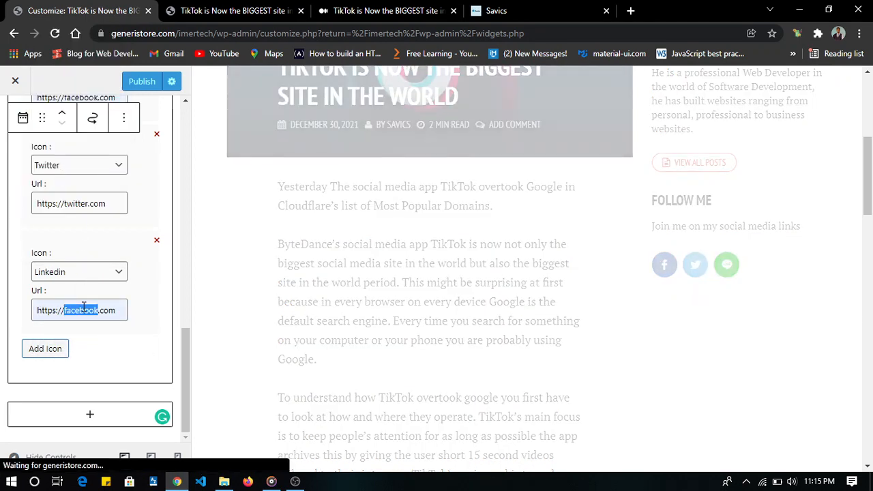
{"action": "type", "text": "linkedin"}
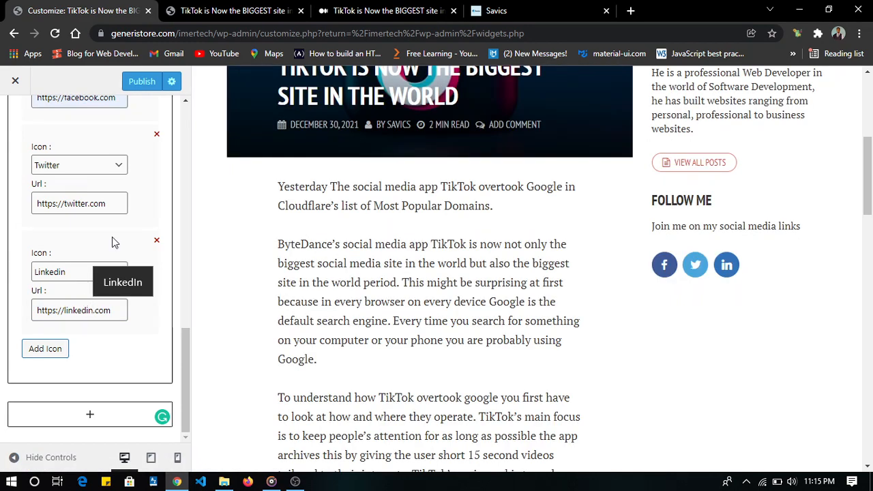
{"action": "left_click", "coordinate": [142, 81]}
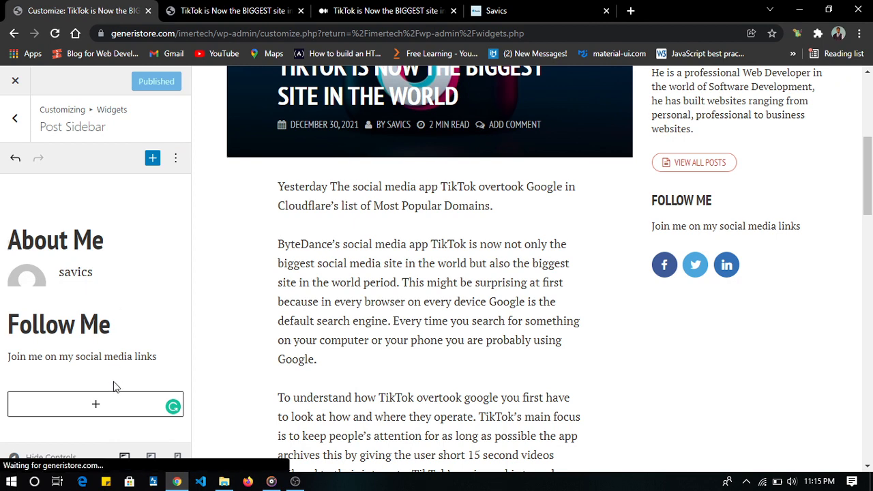
- Add a Shamrock Posts widget below the Follow Me widget in the Post Sidebar
{"action": "left_click", "coordinate": [96, 405]}
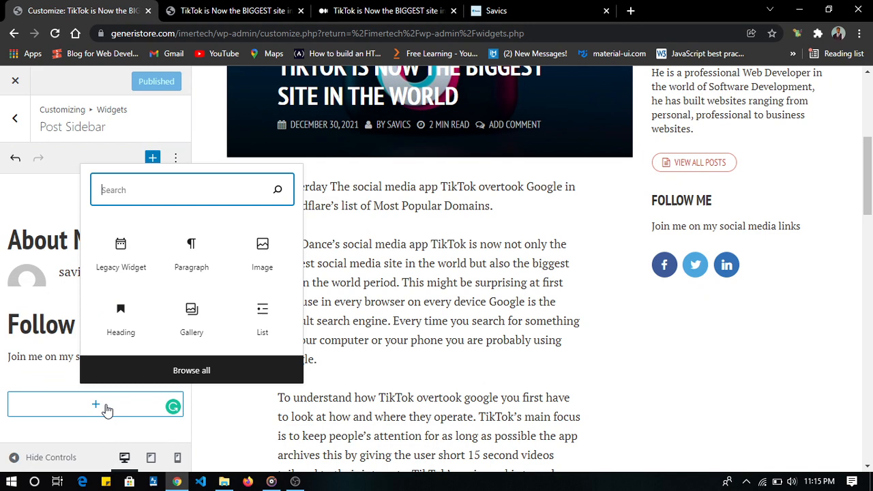
{"action": "left_click", "coordinate": [194, 371]}
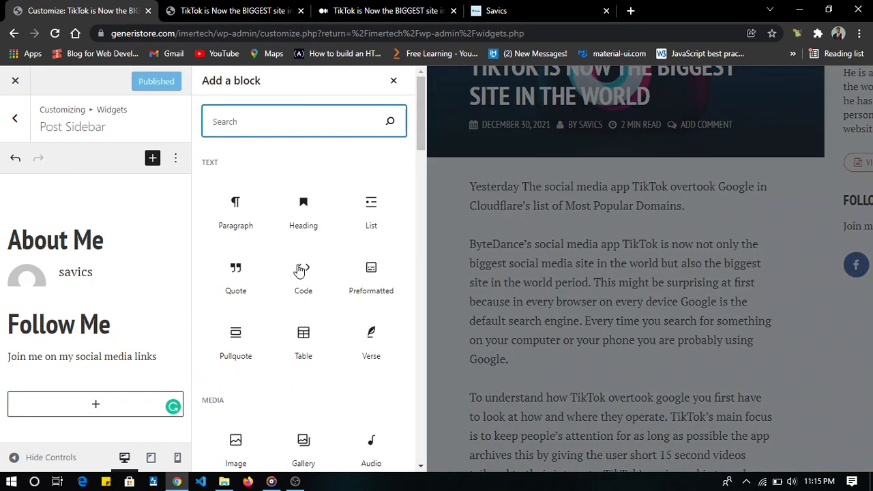
{"action": "scroll", "coordinate": [298, 271], "scroll_direction": "down", "scroll_amount": 10}
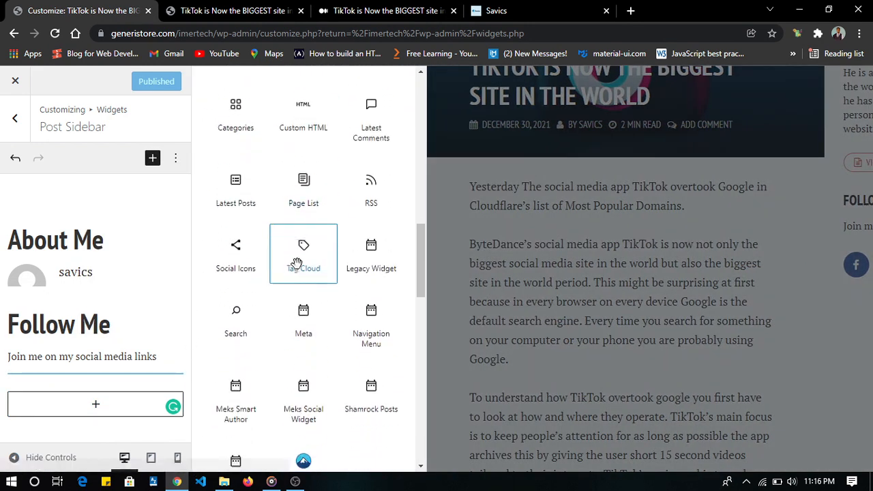
{"action": "scroll", "coordinate": [298, 266], "scroll_direction": "down", "scroll_amount": 3}
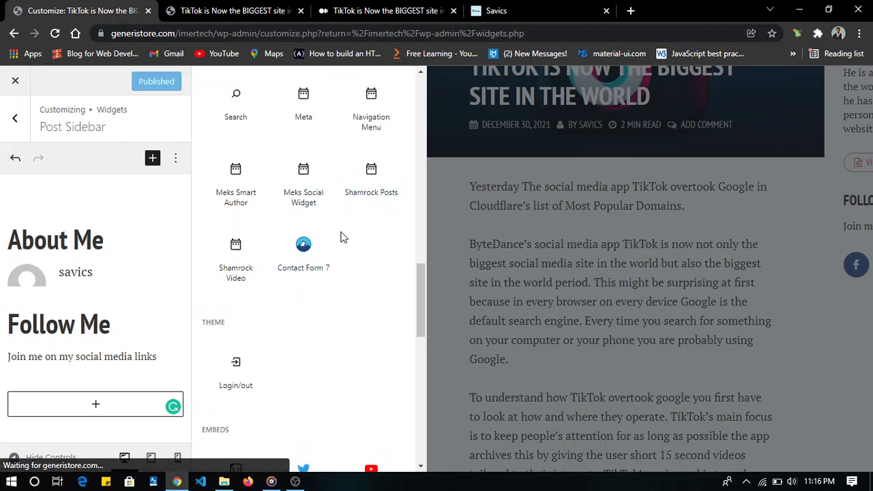
{"action": "left_click", "coordinate": [382, 185]}
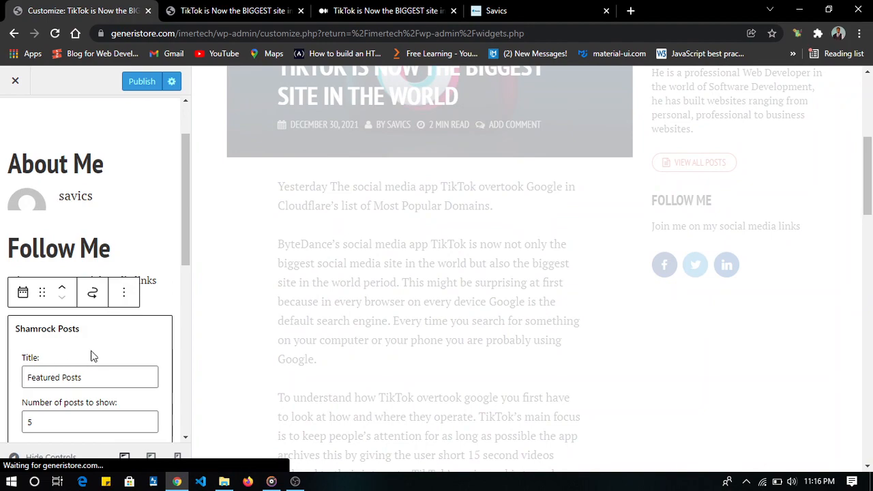
- Change the Shamrock Posts widget's title to "Read More"
{"action": "double_click", "coordinate": [38, 377]}
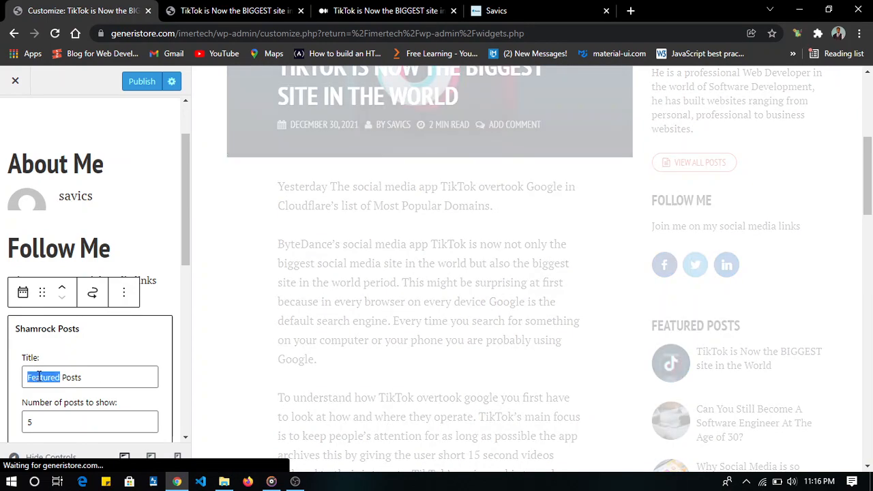
{"action": "type", "text": "Read "}
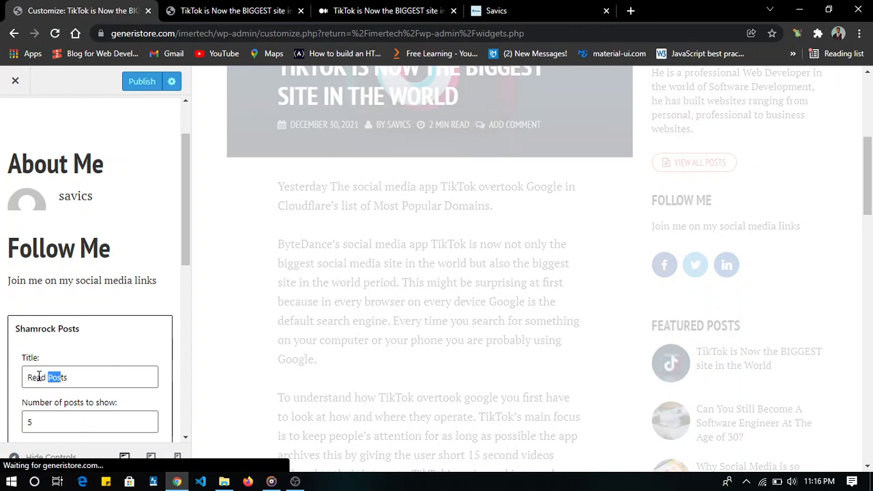
{"action": "type", "text": "More"}
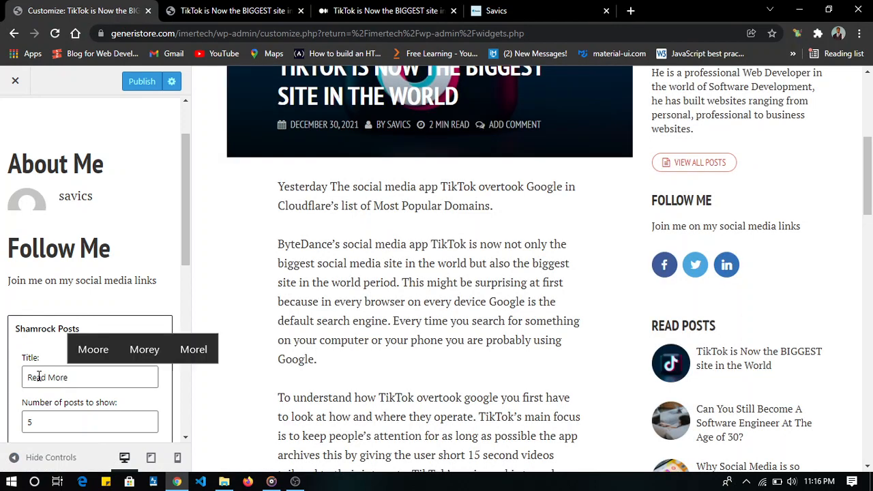
- Review the remaining Shamrock Posts options, publish the sidebar changes and close the customizer
{"action": "scroll", "coordinate": [48, 312], "scroll_direction": "down", "scroll_amount": 2}
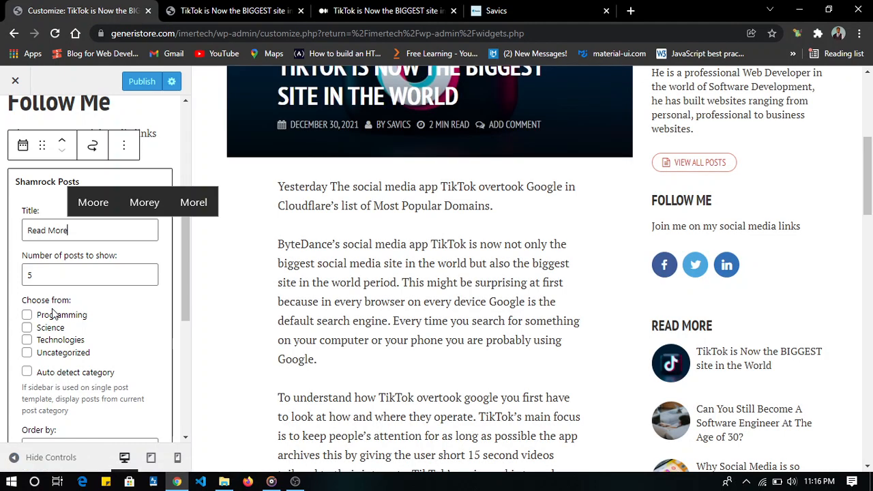
{"action": "scroll", "coordinate": [44, 266], "scroll_direction": "down", "scroll_amount": 1}
{"action": "scroll", "coordinate": [42, 266], "scroll_direction": "down", "scroll_amount": 1}
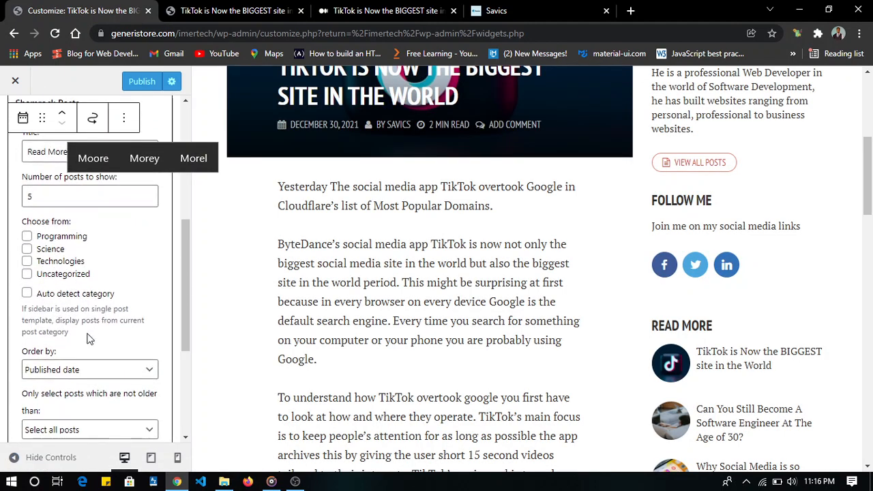
{"action": "scroll", "coordinate": [68, 357], "scroll_direction": "down", "scroll_amount": 4}
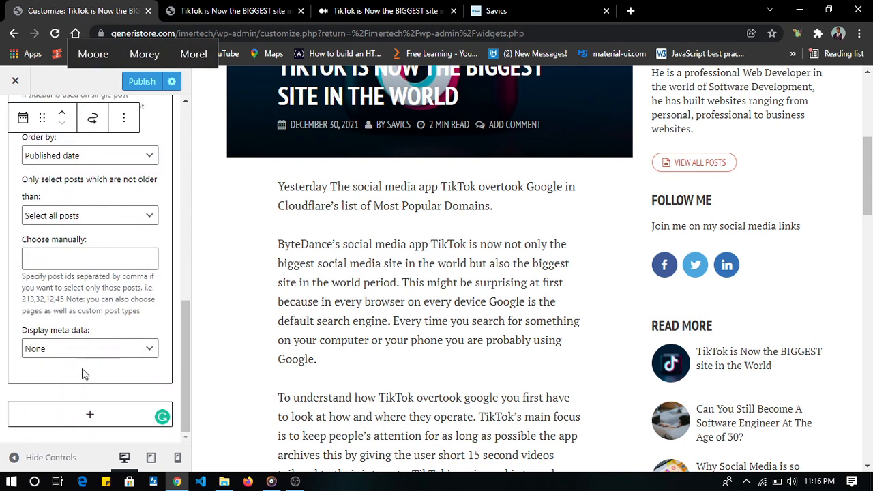
{"action": "left_click", "coordinate": [140, 83]}
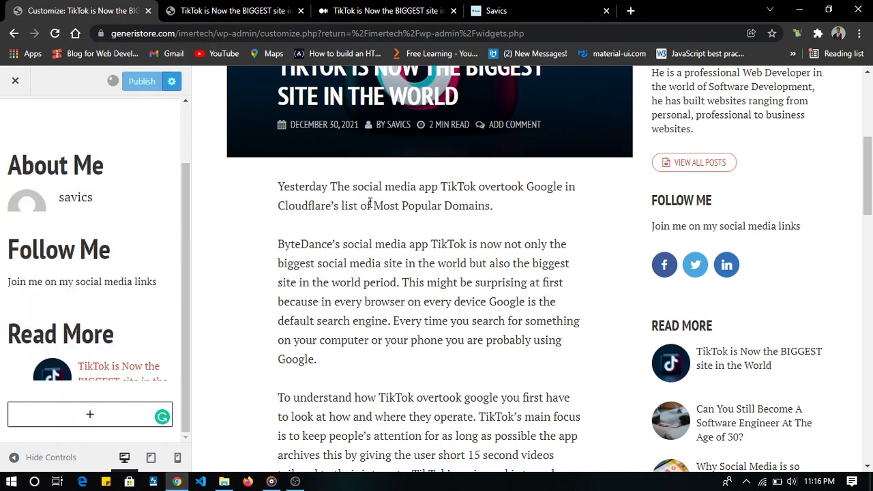
{"action": "left_click", "coordinate": [13, 86]}
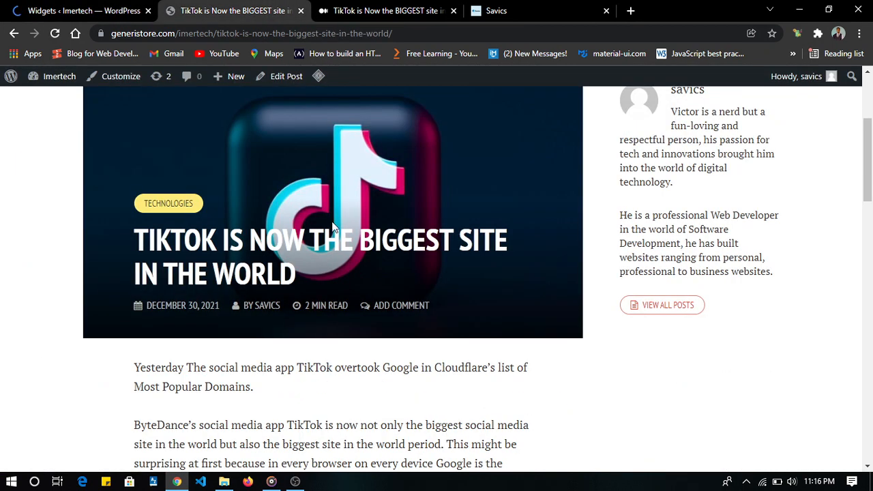
- Examine the TikTok post page, including the About Me, Follow Me and Read More widgets in its sidebar
{"action": "scroll", "coordinate": [368, 284], "scroll_direction": "up", "scroll_amount": 1}
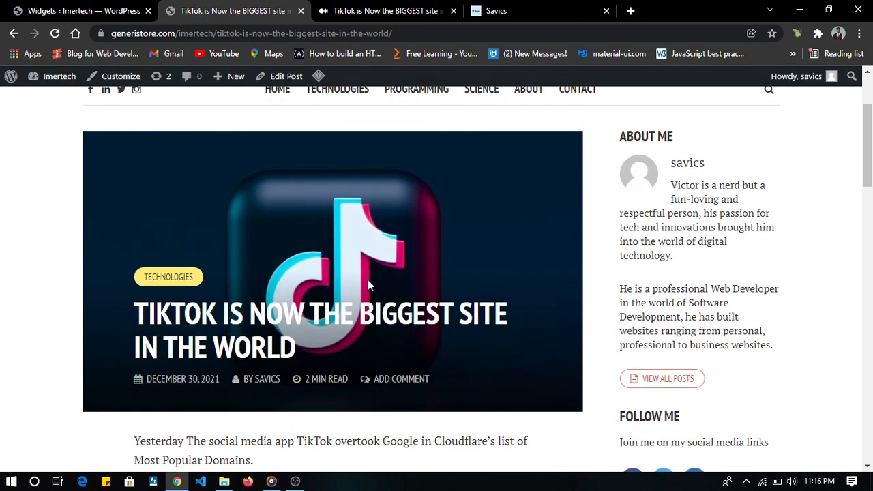
{"action": "scroll", "coordinate": [368, 285], "scroll_direction": "up", "scroll_amount": 2}
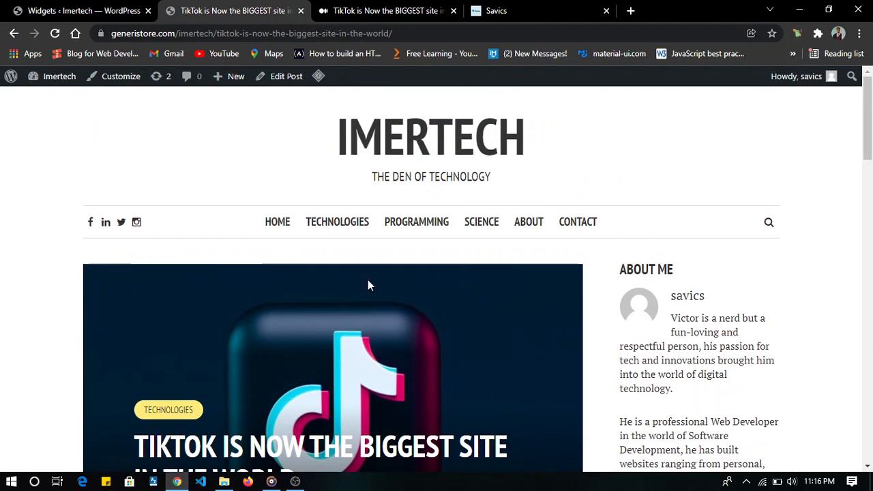
{"action": "scroll", "coordinate": [367, 285], "scroll_direction": "down", "scroll_amount": 8}
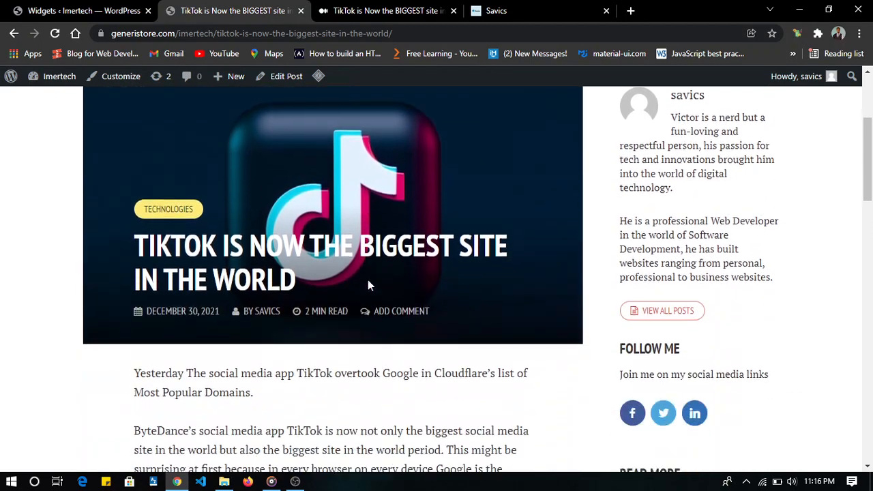
{"action": "scroll", "coordinate": [368, 285], "scroll_direction": "up", "scroll_amount": 10}
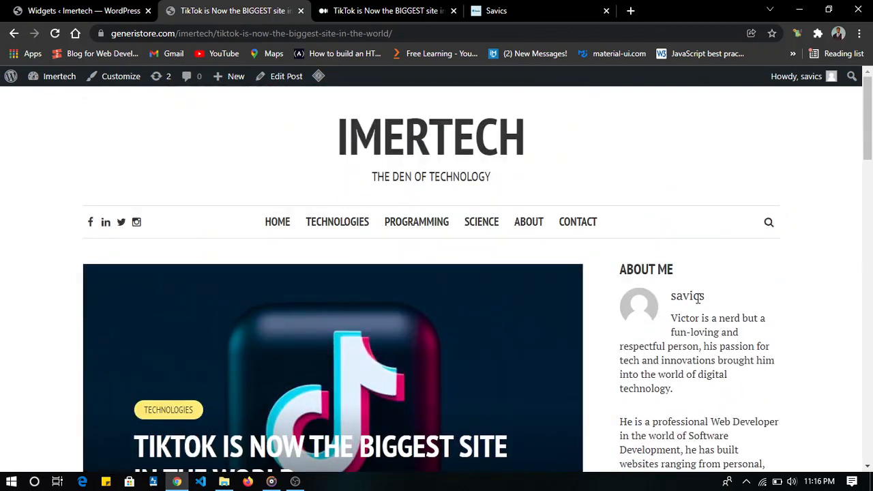
{"action": "scroll", "coordinate": [697, 296], "scroll_direction": "down", "scroll_amount": 2}
{"action": "scroll", "coordinate": [697, 298], "scroll_direction": "up", "scroll_amount": 1}
{"action": "scroll", "coordinate": [697, 300], "scroll_direction": "down", "scroll_amount": 6}
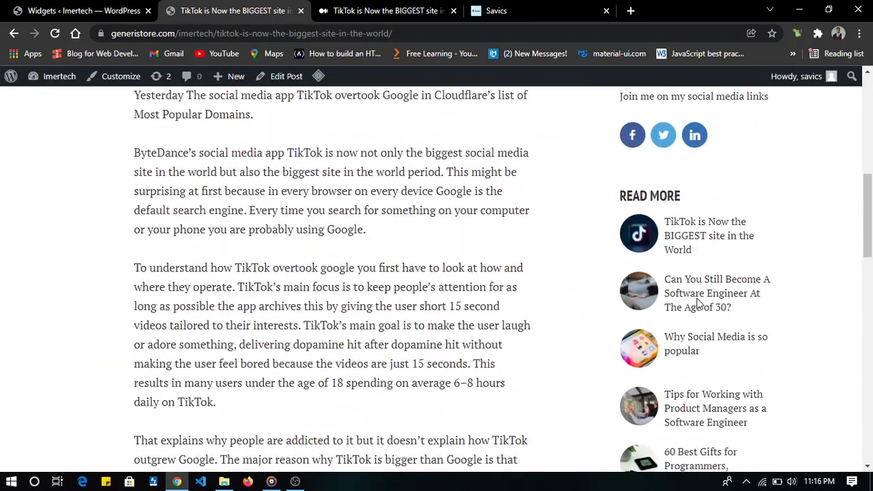
{"action": "scroll", "coordinate": [697, 303], "scroll_direction": "down", "scroll_amount": 3}
{"action": "scroll", "coordinate": [698, 302], "scroll_direction": "up", "scroll_amount": 10}
{"action": "scroll", "coordinate": [697, 296], "scroll_direction": "down", "scroll_amount": 1}
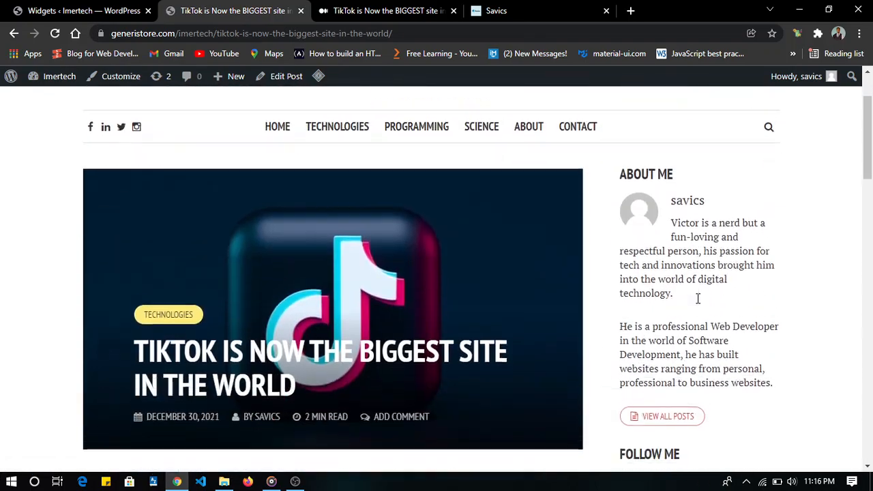
- Open the blog's home page and examine the Search, Recent Posts and Recent Comments blocks in its sidebar
{"action": "scroll", "coordinate": [697, 298], "scroll_direction": "up", "scroll_amount": 1}
{"action": "left_click", "coordinate": [281, 225]}
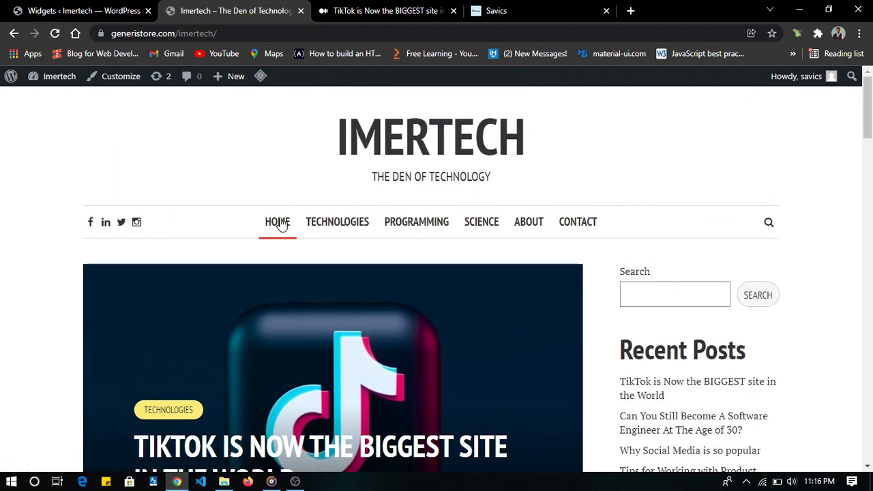
{"action": "scroll", "coordinate": [282, 226], "scroll_direction": "down", "scroll_amount": 5}
{"action": "scroll", "coordinate": [647, 164], "scroll_direction": "up", "scroll_amount": 4}
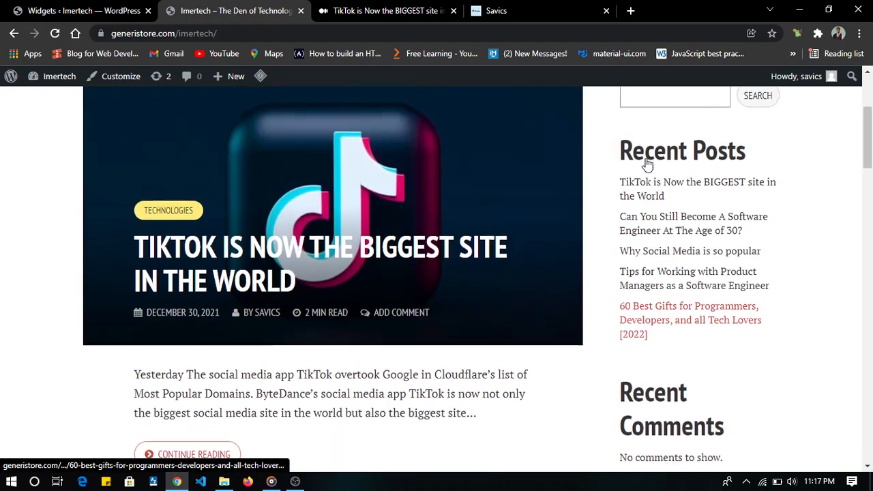
{"action": "scroll", "coordinate": [646, 165], "scroll_direction": "down", "scroll_amount": 17}
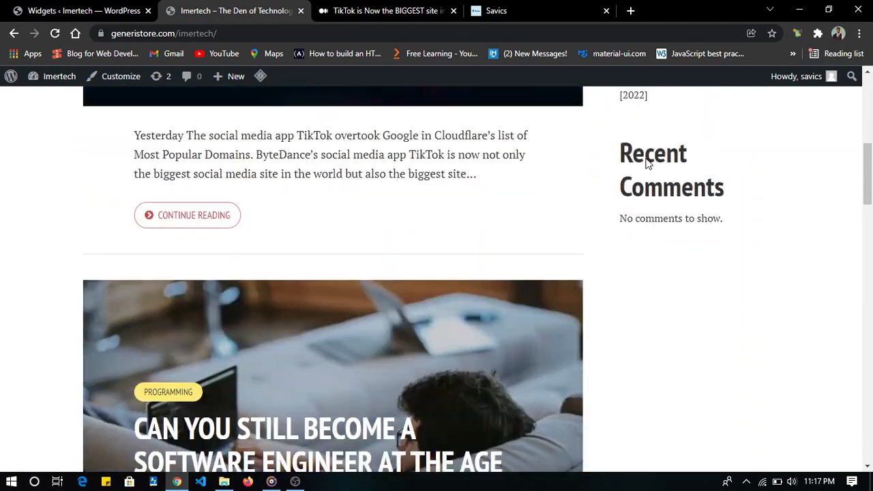
{"action": "scroll", "coordinate": [646, 164], "scroll_direction": "up", "scroll_amount": 5}
{"action": "scroll", "coordinate": [646, 165], "scroll_direction": "up", "scroll_amount": 13}
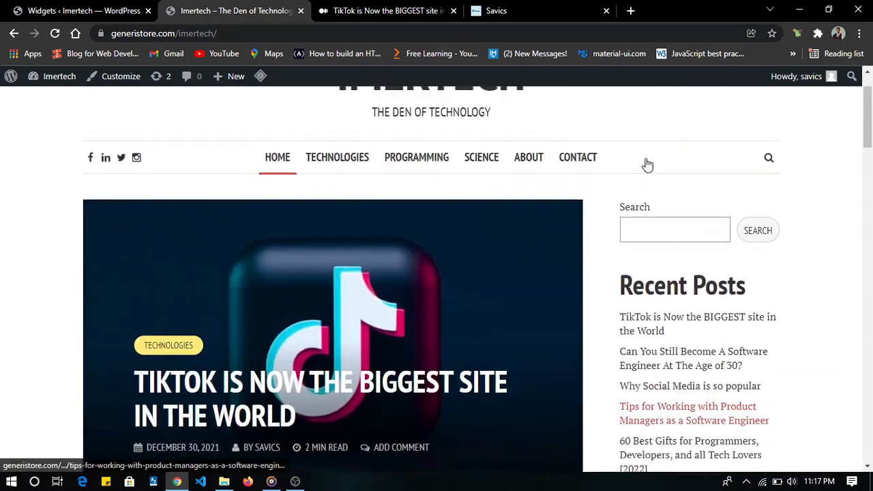
- Return to the Widgets admin page and remove the Recent Posts group from the Home Sidebar
{"action": "left_click", "coordinate": [85, 11]}
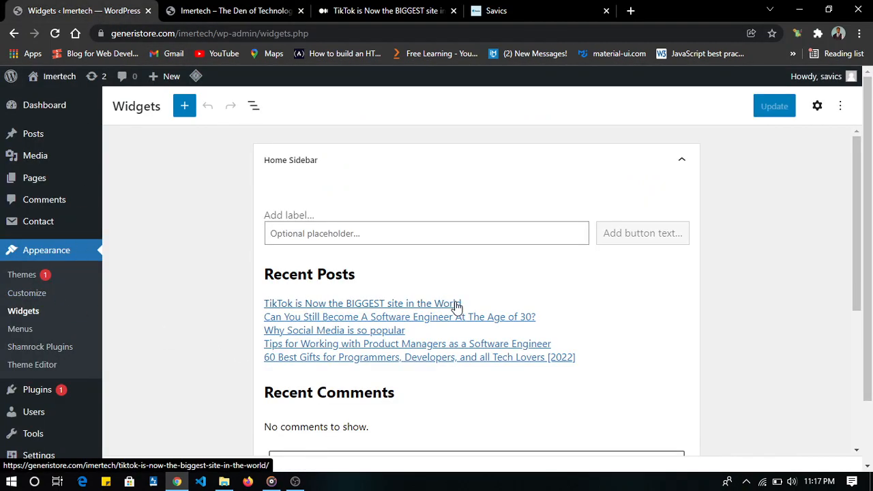
{"action": "scroll", "coordinate": [455, 304], "scroll_direction": "down", "scroll_amount": 2}
{"action": "scroll", "coordinate": [536, 249], "scroll_direction": "up", "scroll_amount": 1}
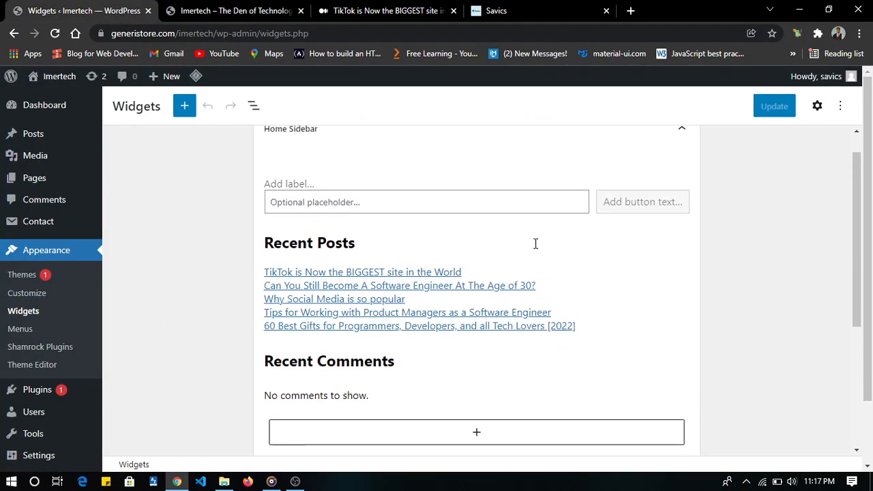
{"action": "scroll", "coordinate": [535, 244], "scroll_direction": "up", "scroll_amount": 1}
{"action": "scroll", "coordinate": [535, 243], "scroll_direction": "down", "scroll_amount": 1}
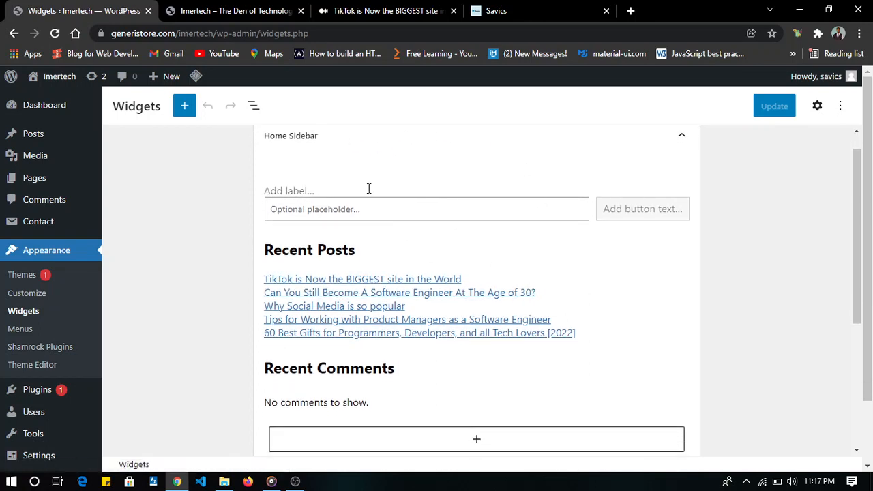
{"action": "left_click", "coordinate": [373, 257]}
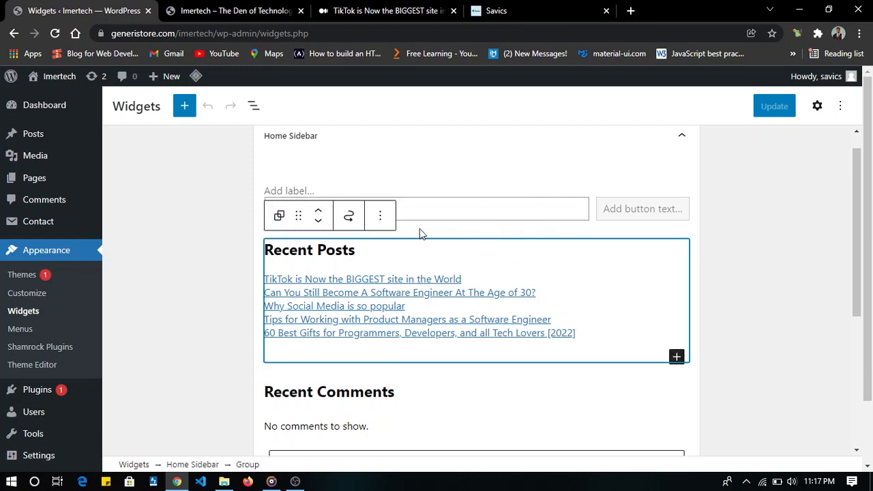
{"action": "left_click", "coordinate": [377, 217]}
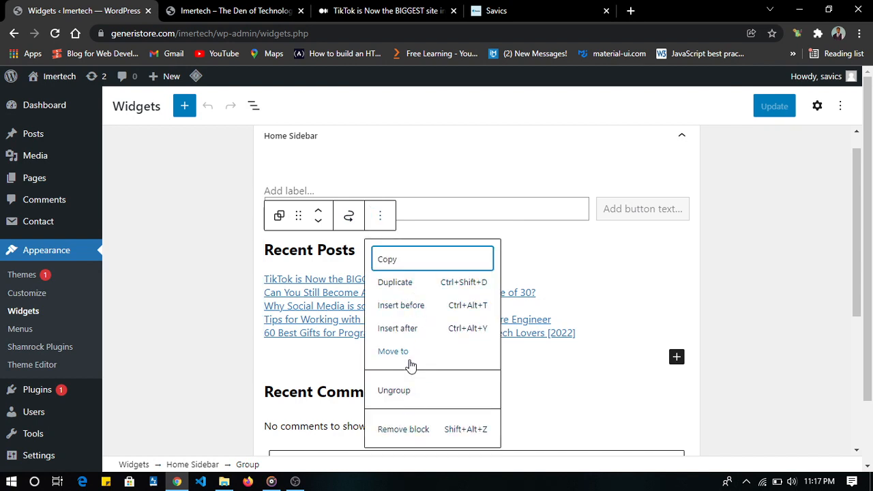
{"action": "left_click", "coordinate": [403, 427]}
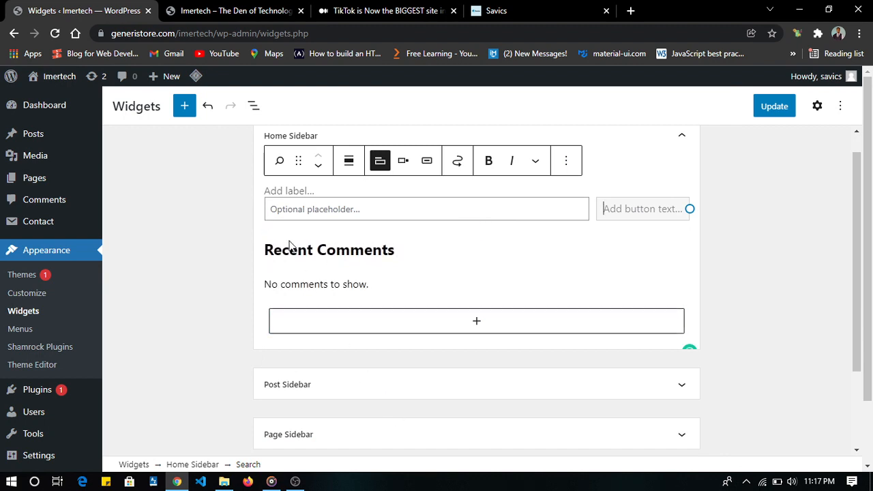
- Remove the Recent Comments group from the Home Sidebar and save the widget changes
{"action": "left_click", "coordinate": [274, 248]}
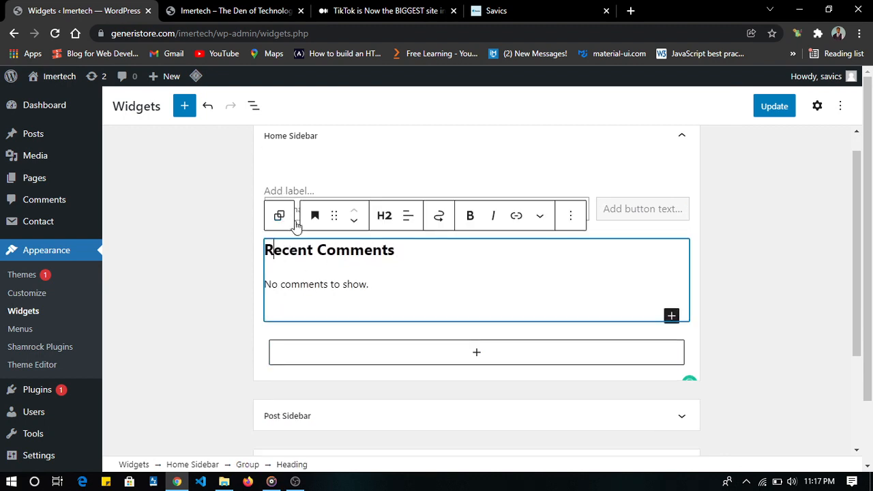
{"action": "left_click", "coordinate": [277, 216]}
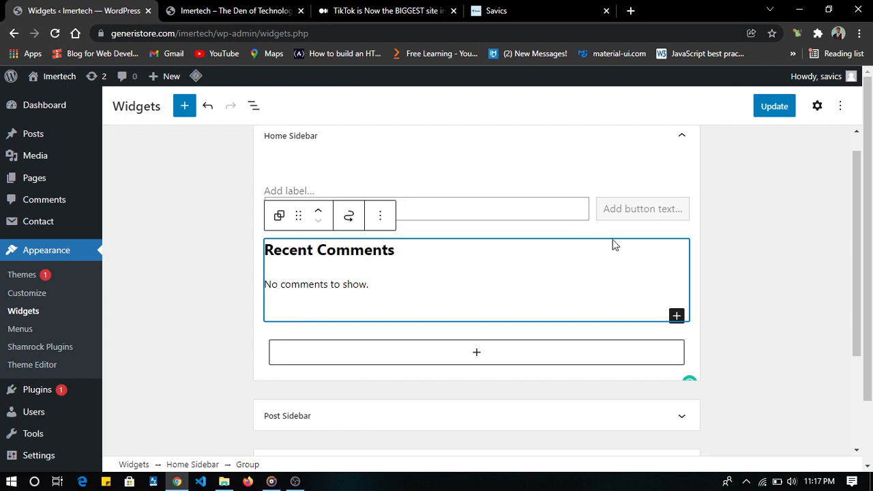
{"action": "left_click", "coordinate": [377, 217]}
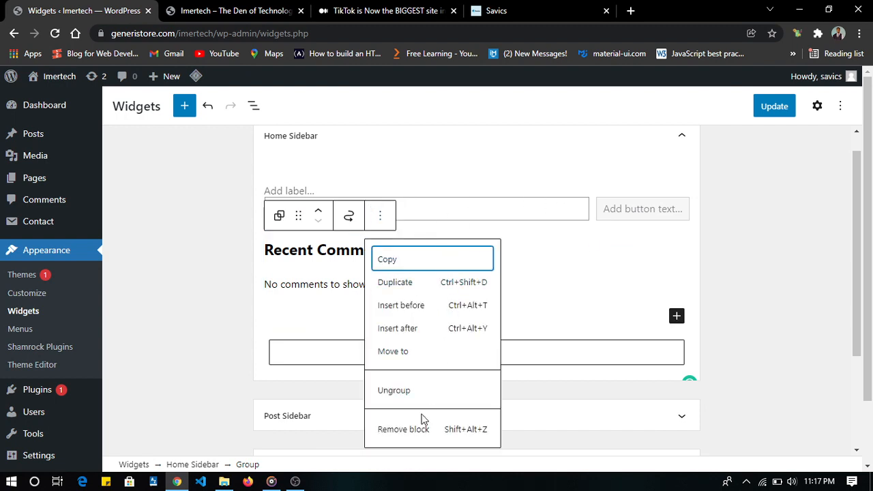
{"action": "left_click", "coordinate": [419, 429]}
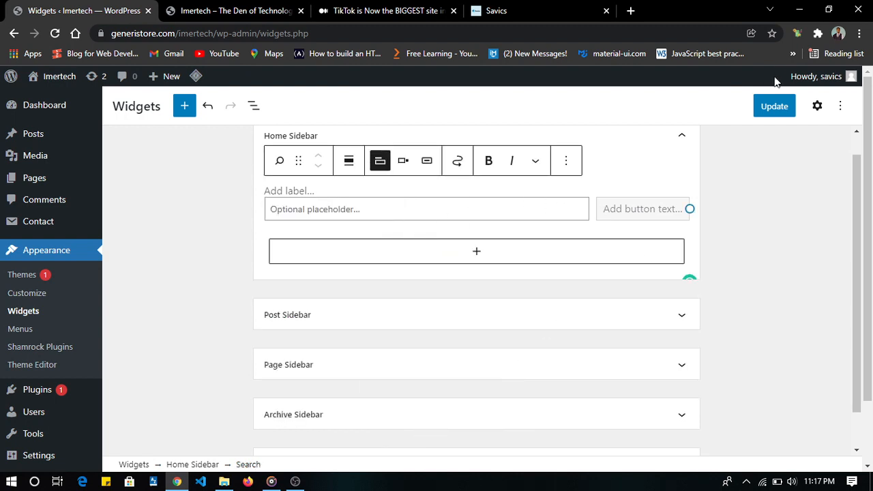
{"action": "left_click", "coordinate": [773, 108]}
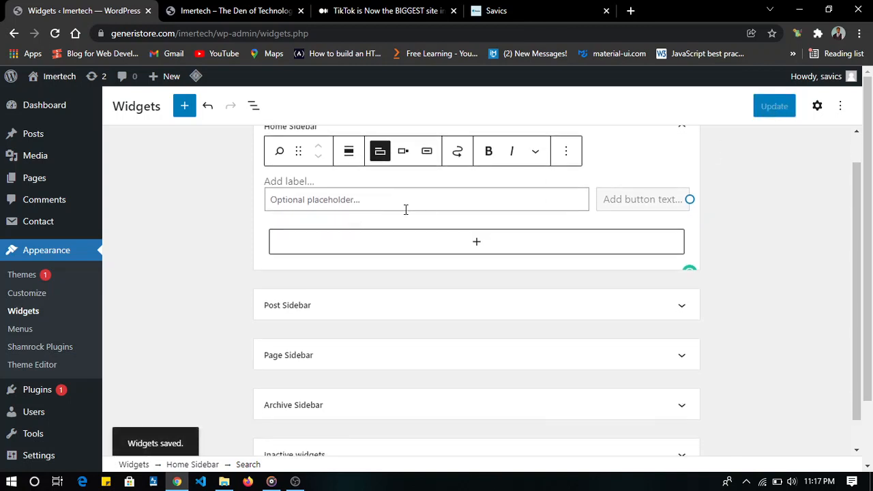
- Add a Shamrock Posts widget below the search block in the Home Sidebar
{"action": "left_click", "coordinate": [454, 247]}
{"action": "left_click", "coordinate": [454, 247]}
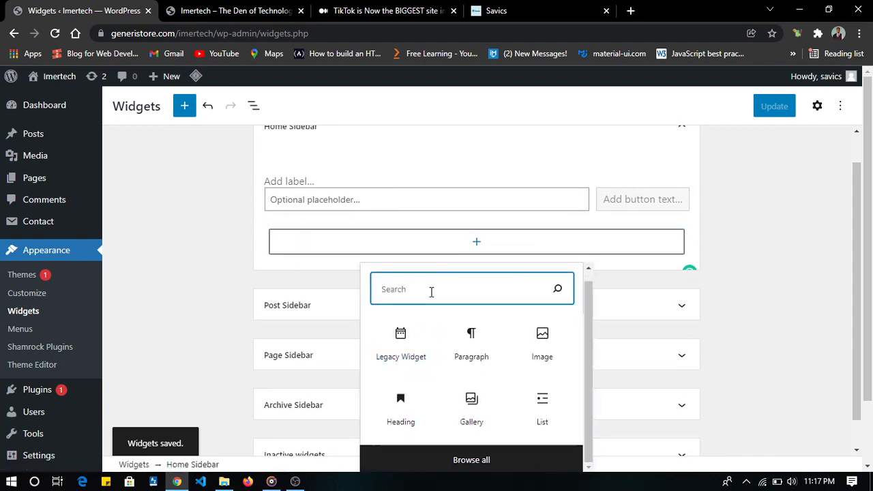
{"action": "type", "text": "sham"}
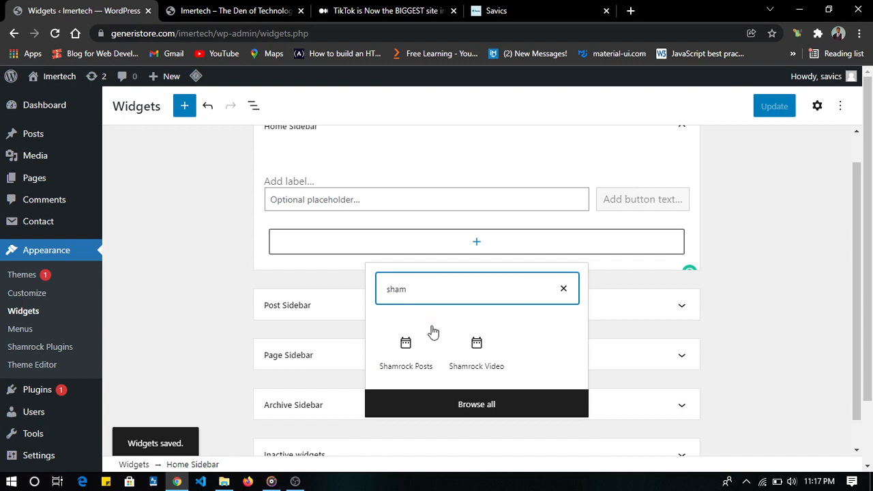
{"action": "left_click", "coordinate": [416, 348]}
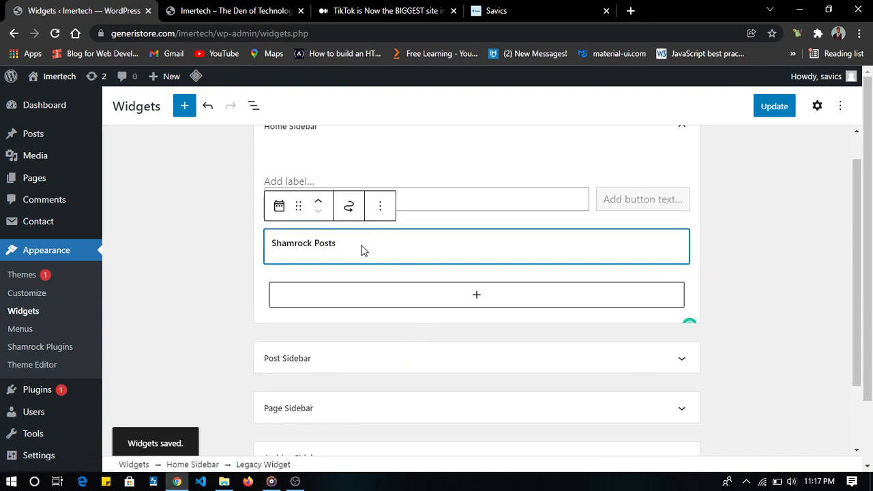
- Review the new Shamrock Posts widget's options, keep the title "Featured Posts" and save the widgets
{"action": "double_click", "coordinate": [305, 287]}
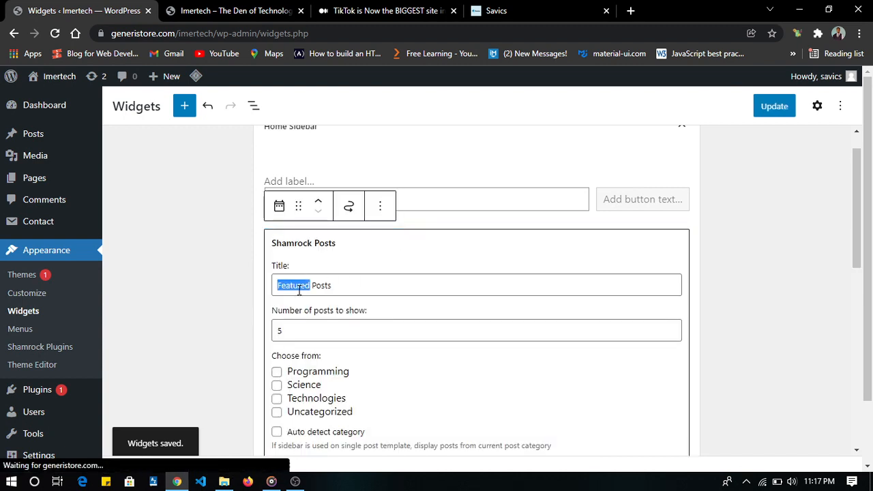
{"action": "left_click", "coordinate": [367, 261]}
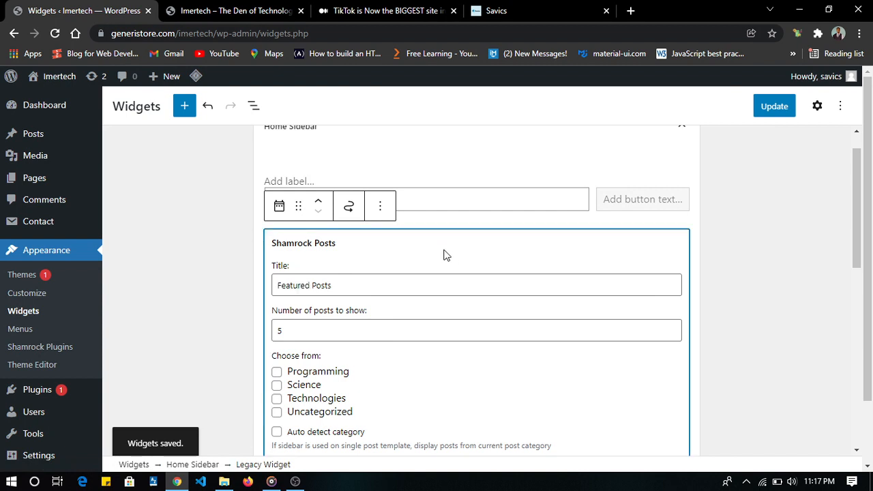
{"action": "scroll", "coordinate": [443, 253], "scroll_direction": "down", "scroll_amount": 8}
{"action": "scroll", "coordinate": [450, 257], "scroll_direction": "down", "scroll_amount": 1}
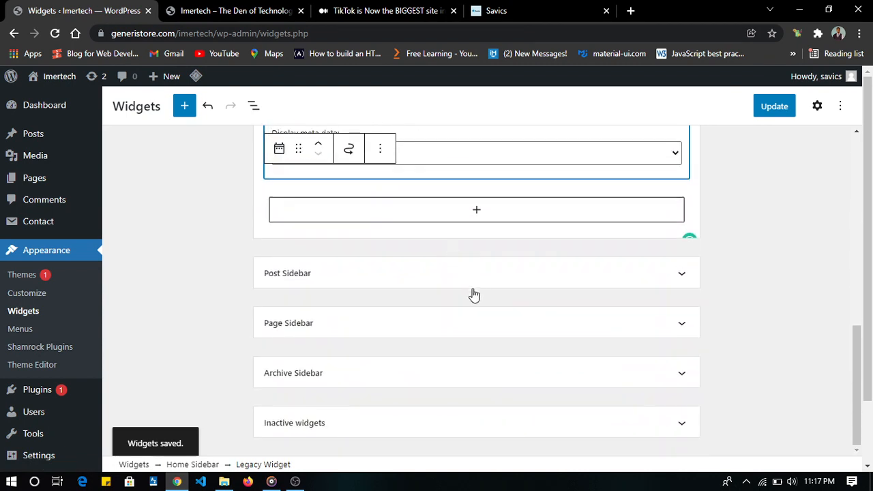
{"action": "left_click", "coordinate": [777, 109]}
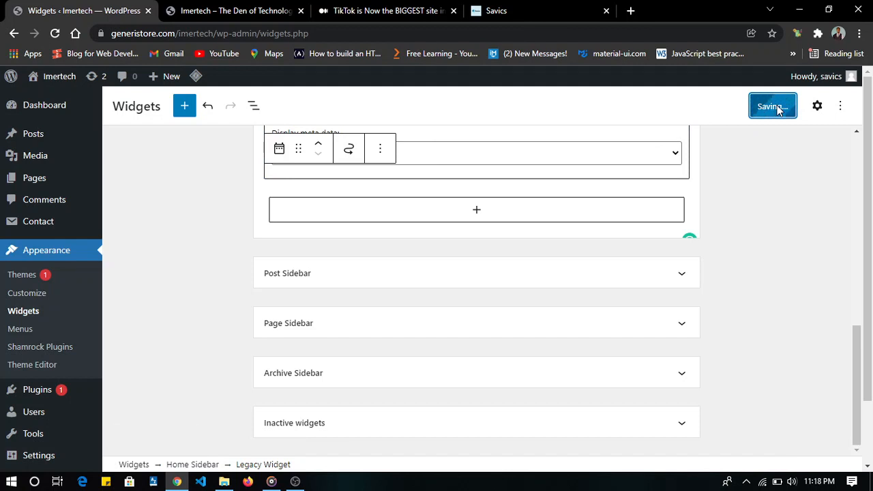
- Check the Featured Posts widget in the sidebar of the blog's home page
{"action": "left_click", "coordinate": [244, 13]}
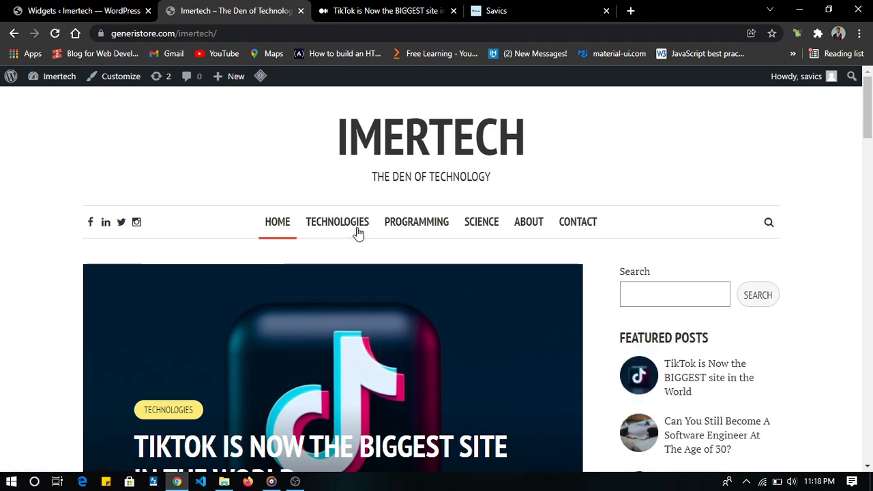
{"action": "scroll", "coordinate": [717, 312], "scroll_direction": "down", "scroll_amount": 7}
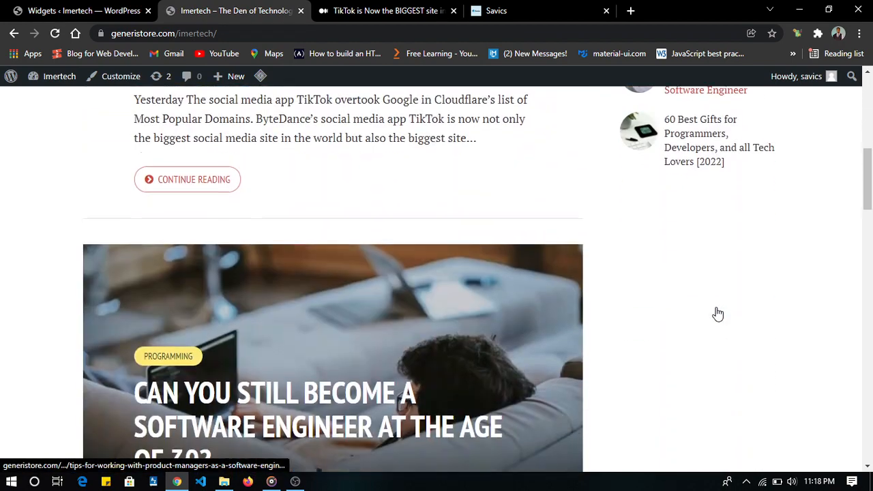
{"action": "scroll", "coordinate": [682, 312], "scroll_direction": "up", "scroll_amount": 6}
{"action": "scroll", "coordinate": [688, 246], "scroll_direction": "down", "scroll_amount": 5}
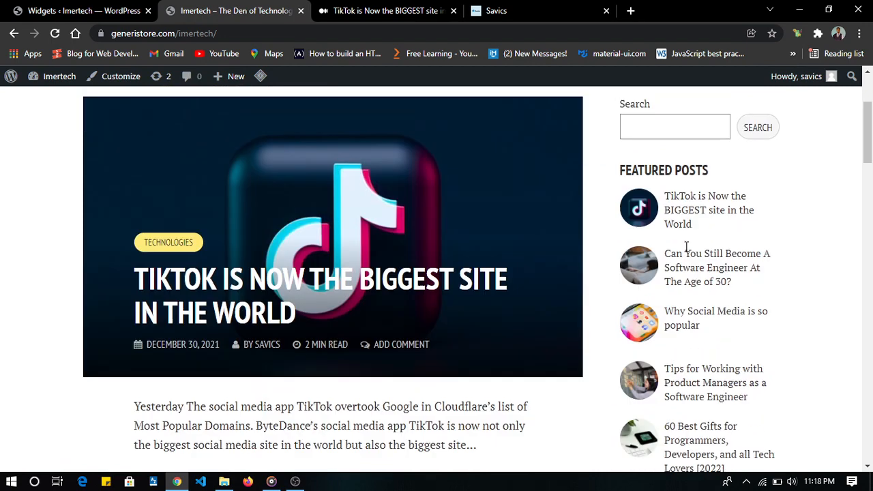
{"action": "scroll", "coordinate": [688, 252], "scroll_direction": "up", "scroll_amount": 1}
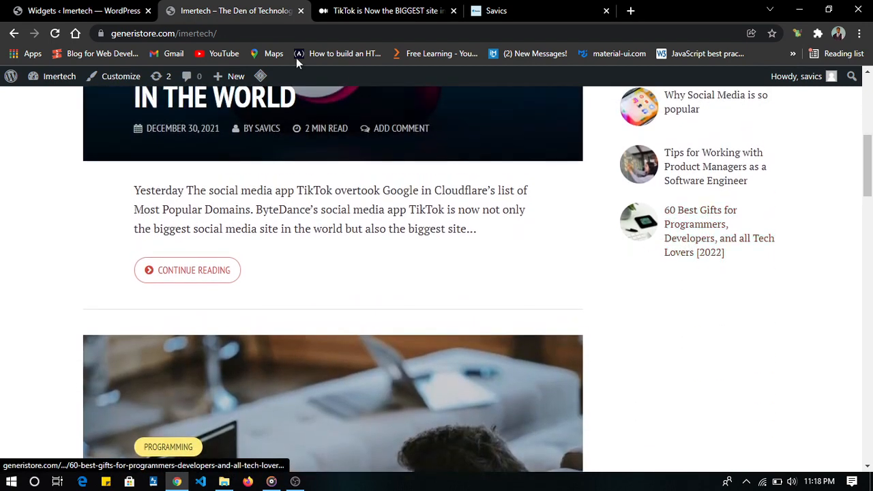
- Add a Meks Social Widget titled "Follow Me" below Featured Posts in the Home Sidebar and save the widgets
{"action": "left_click", "coordinate": [68, 10]}
{"action": "scroll", "coordinate": [402, 208], "scroll_direction": "up", "scroll_amount": 5}
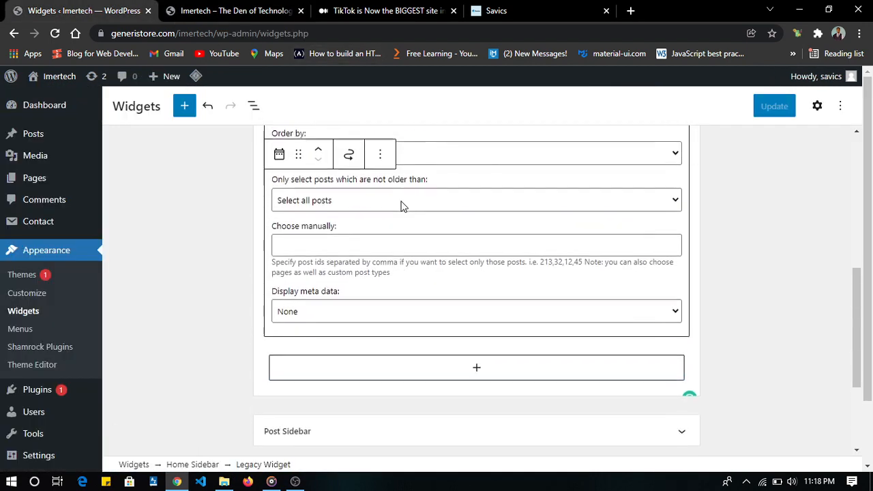
{"action": "scroll", "coordinate": [403, 208], "scroll_direction": "down", "scroll_amount": 4}
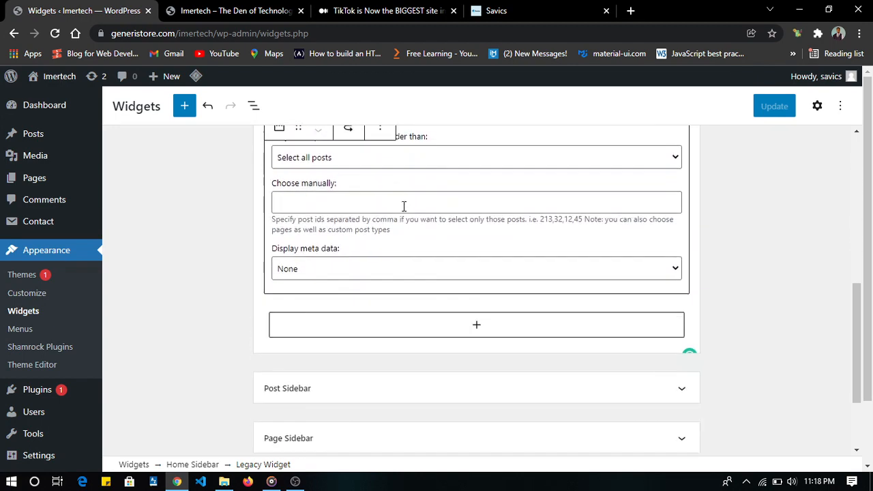
{"action": "left_click", "coordinate": [471, 278]}
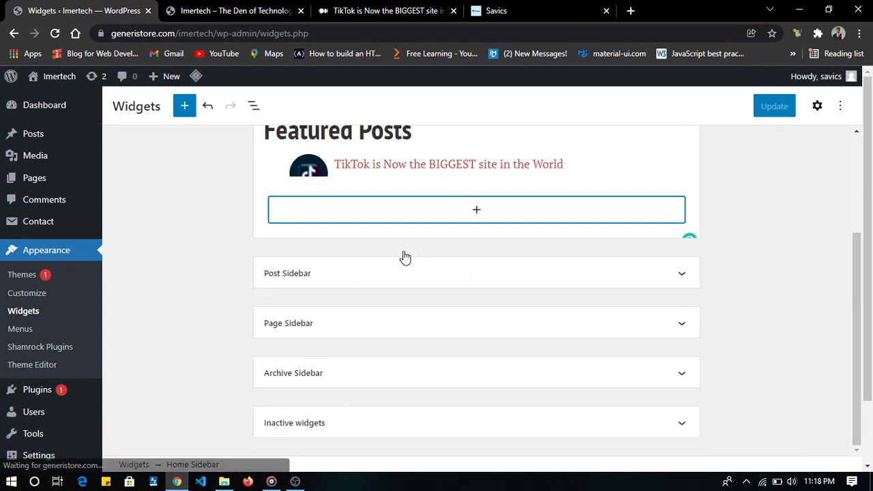
{"action": "scroll", "coordinate": [339, 171], "scroll_direction": "down", "scroll_amount": 1}
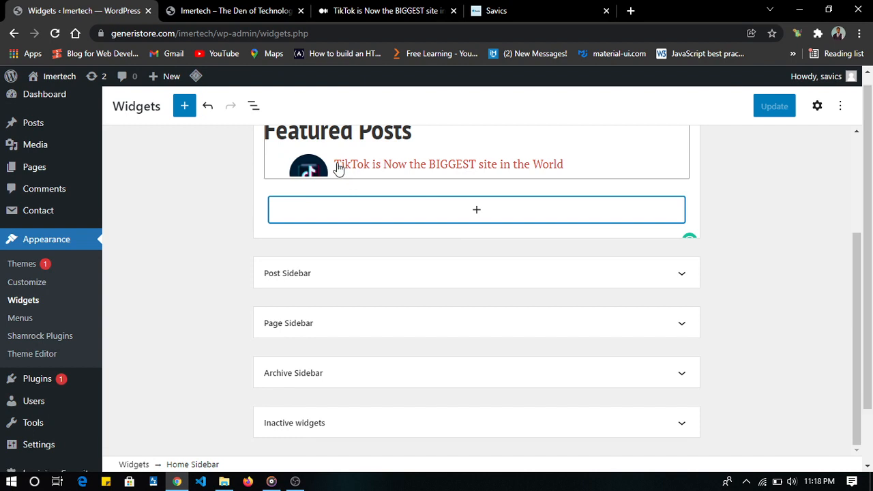
{"action": "scroll", "coordinate": [419, 193], "scroll_direction": "up", "scroll_amount": 1}
{"action": "scroll", "coordinate": [423, 194], "scroll_direction": "up", "scroll_amount": 1}
{"action": "scroll", "coordinate": [423, 191], "scroll_direction": "down", "scroll_amount": 1}
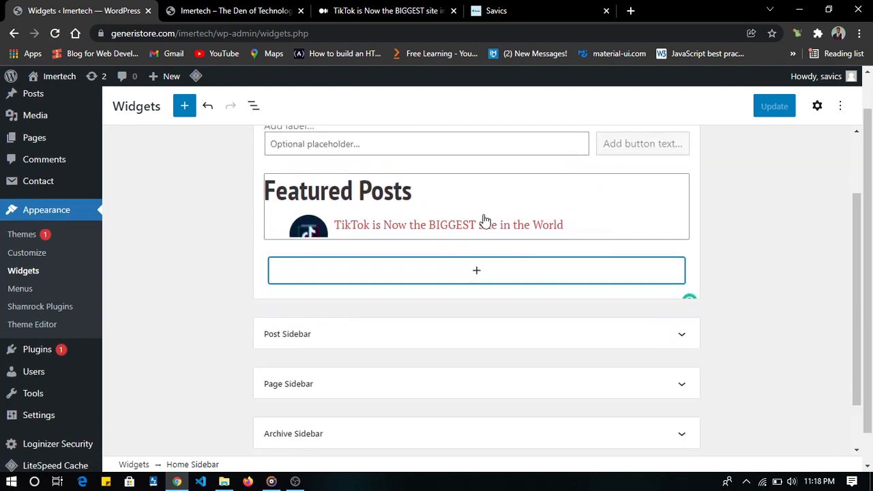
{"action": "left_click", "coordinate": [478, 270]}
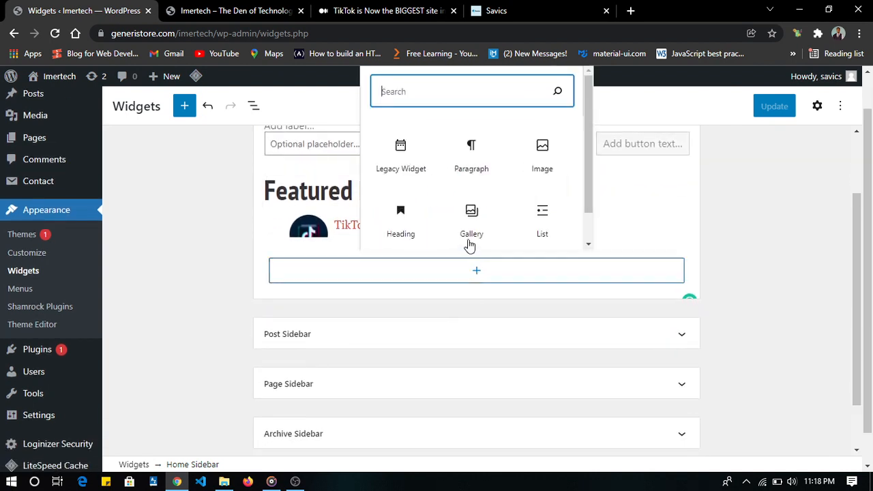
{"action": "type", "text": "socia"}
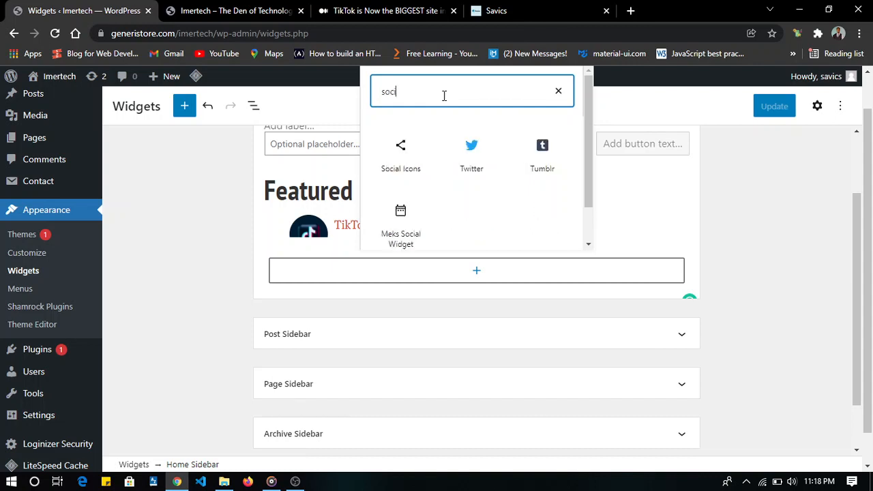
{"action": "left_click", "coordinate": [403, 232]}
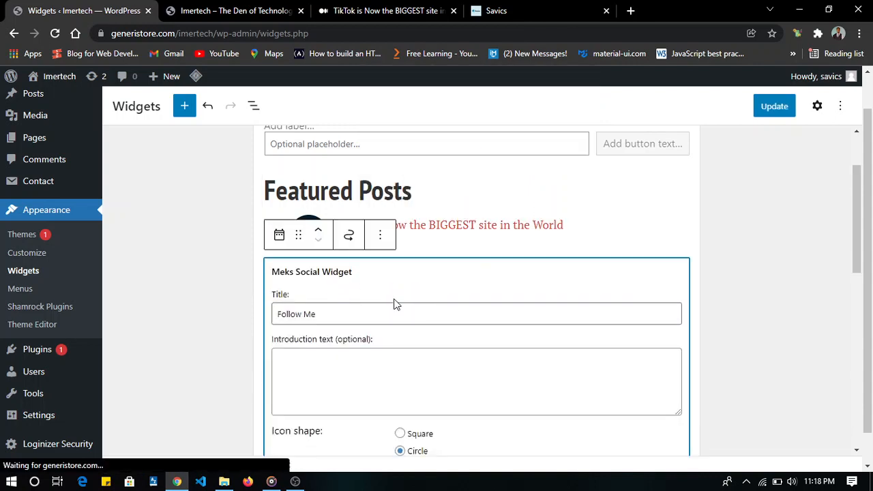
{"action": "scroll", "coordinate": [394, 304], "scroll_direction": "down", "scroll_amount": 6}
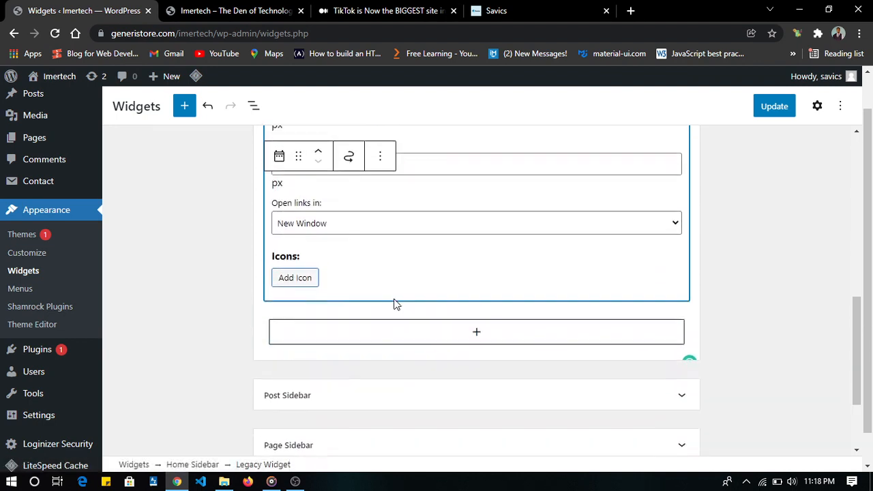
{"action": "left_click", "coordinate": [765, 107]}
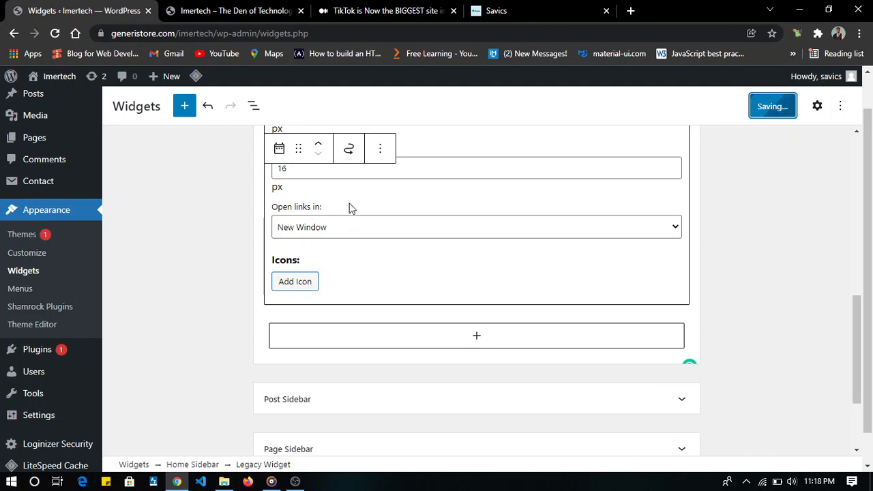
- Open the Follow Me widget for editing in the Customizer's Home Sidebar widget area
{"action": "left_click", "coordinate": [36, 255]}
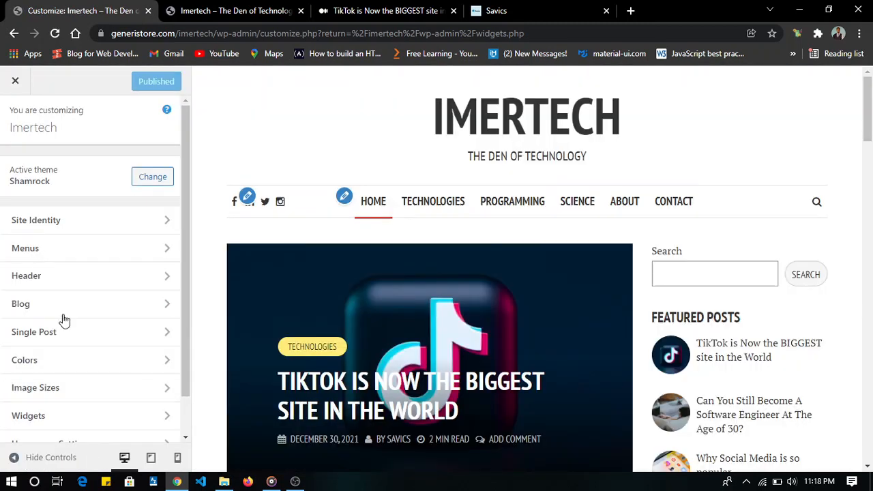
{"action": "left_click", "coordinate": [82, 417]}
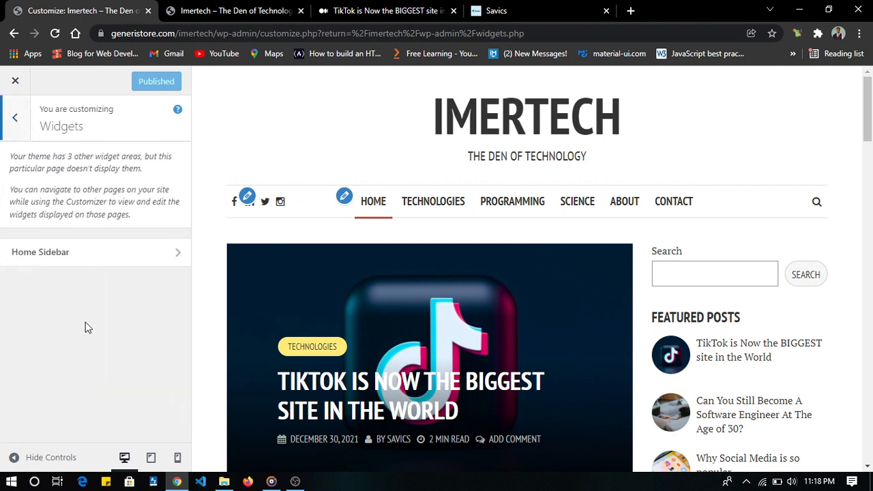
{"action": "left_click", "coordinate": [77, 256]}
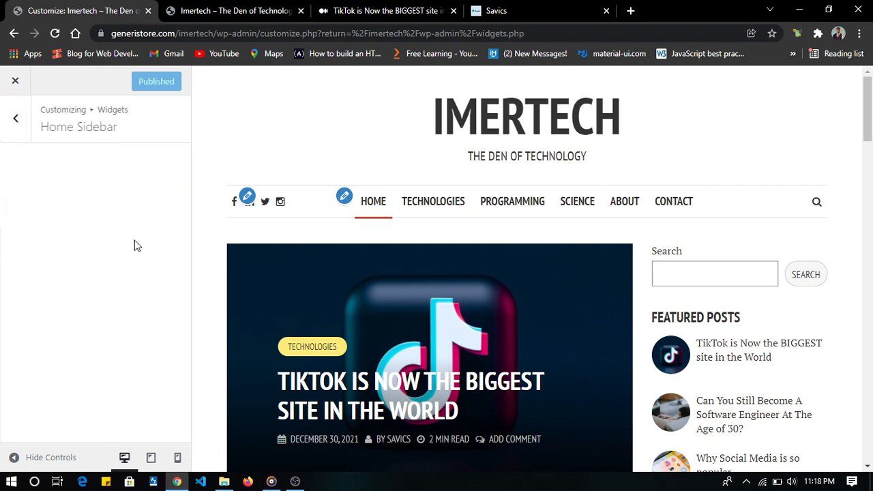
{"action": "scroll", "coordinate": [93, 309], "scroll_direction": "down", "scroll_amount": 3}
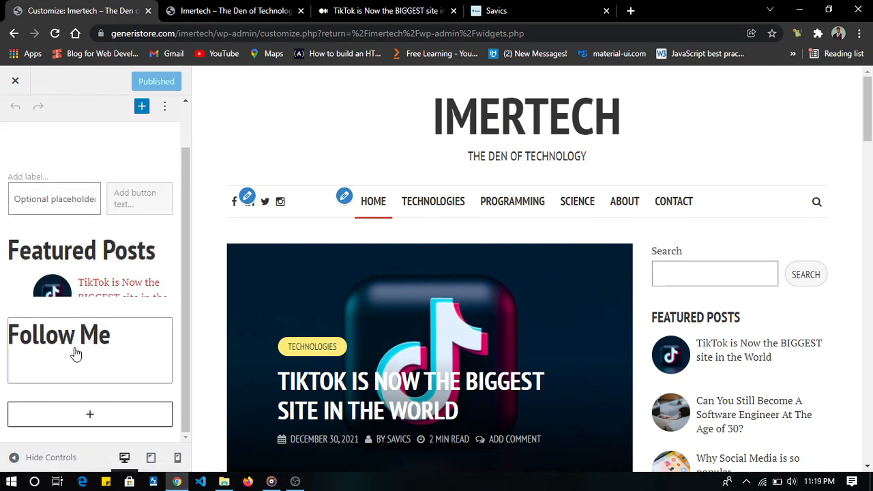
{"action": "left_click", "coordinate": [100, 361]}
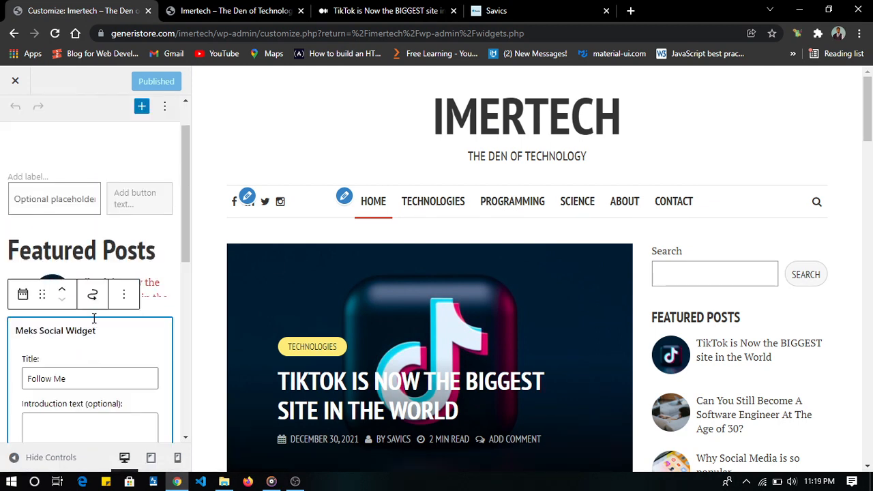
- Enter "Join Us on our social Media Links" as the Follow Me widget's introduction text
{"action": "scroll", "coordinate": [93, 318], "scroll_direction": "down", "scroll_amount": 6}
{"action": "scroll", "coordinate": [87, 230], "scroll_direction": "up", "scroll_amount": 3}
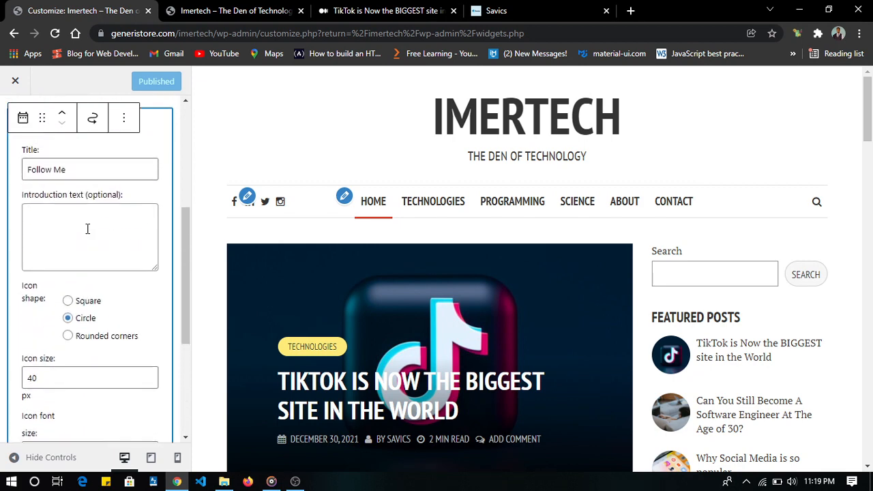
{"action": "left_click", "coordinate": [79, 231]}
{"action": "type", "text": "Jo"}
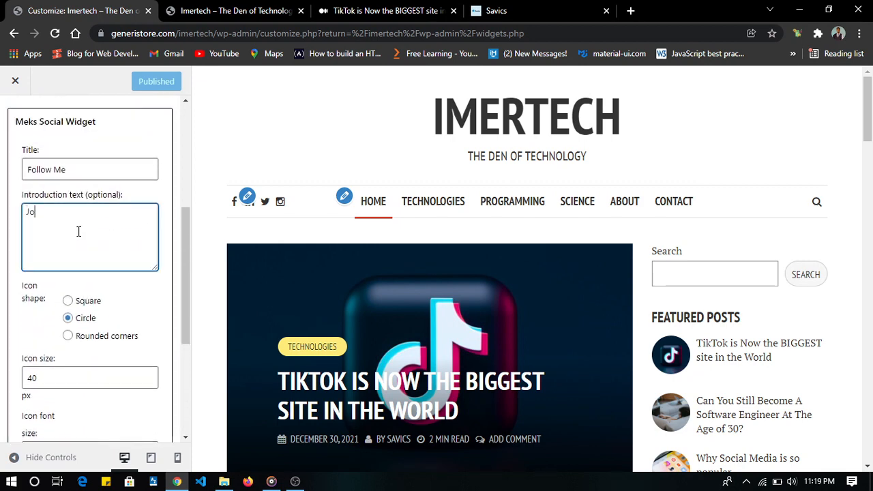
{"action": "type", "text": "in OU"}
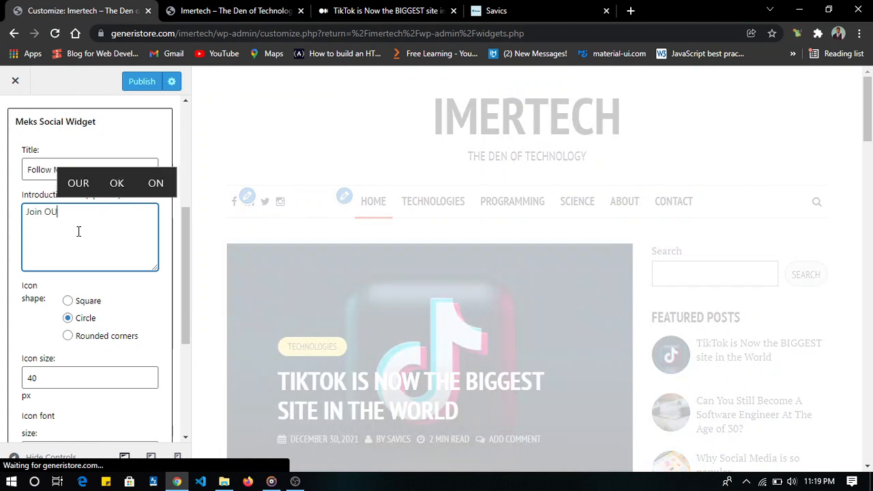
{"action": "key", "text": "BackSpace"}
{"action": "type", "text": "our "}
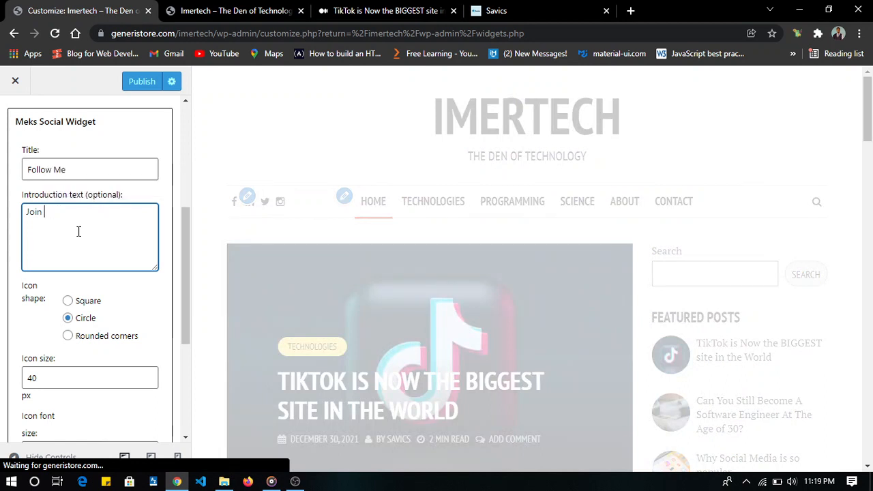
{"action": "type", "text": "n our socila"}
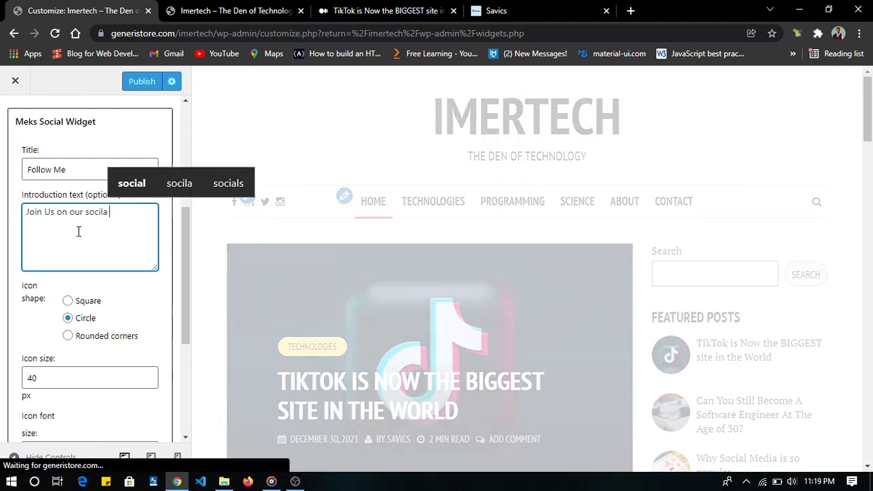
{"action": "key", "text": "BackSpace"}
{"action": "type", "text": "al"}
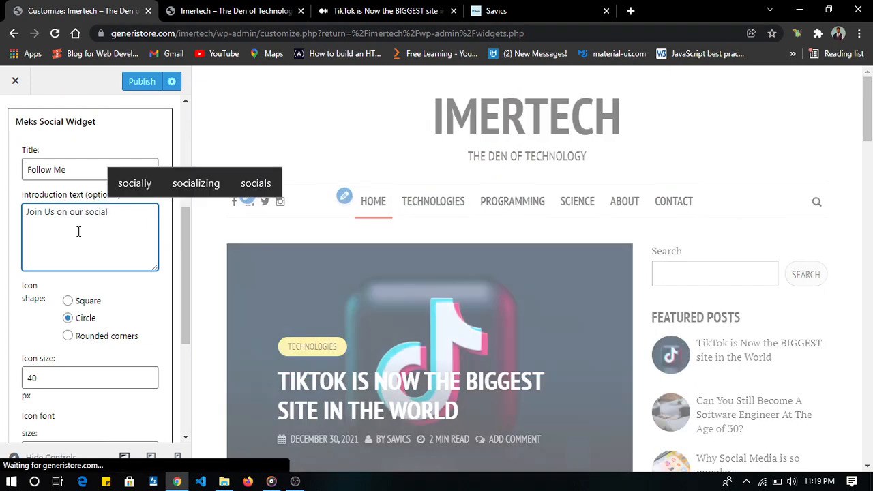
{"action": "type", "text": " Media Links"}
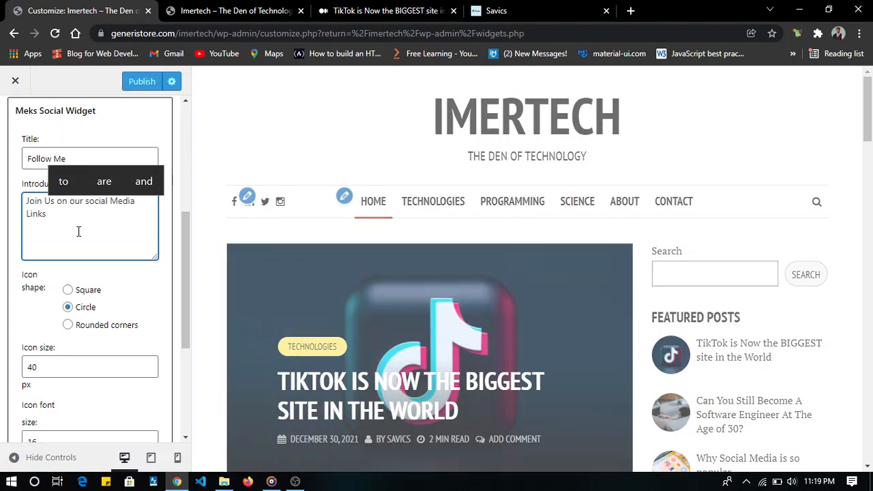
{"action": "scroll", "coordinate": [78, 266], "scroll_direction": "down", "scroll_amount": 1}
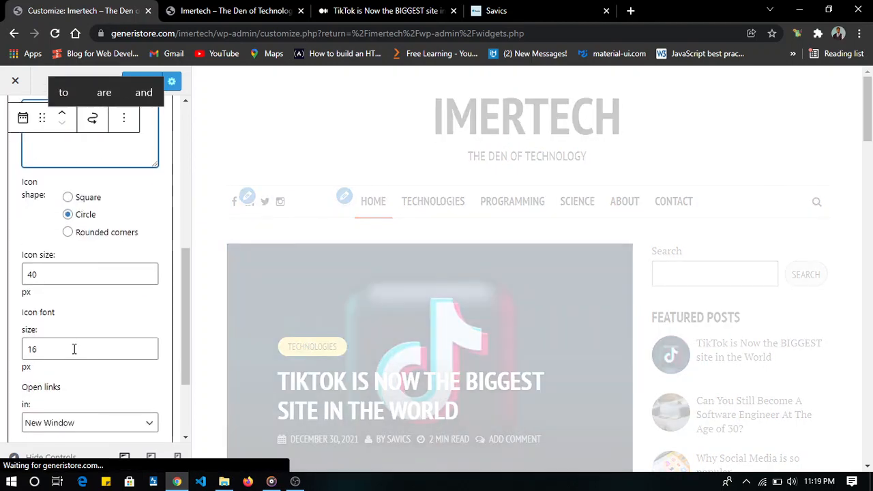
{"action": "scroll", "coordinate": [72, 346], "scroll_direction": "down", "scroll_amount": 2}
{"action": "left_click", "coordinate": [48, 349]}
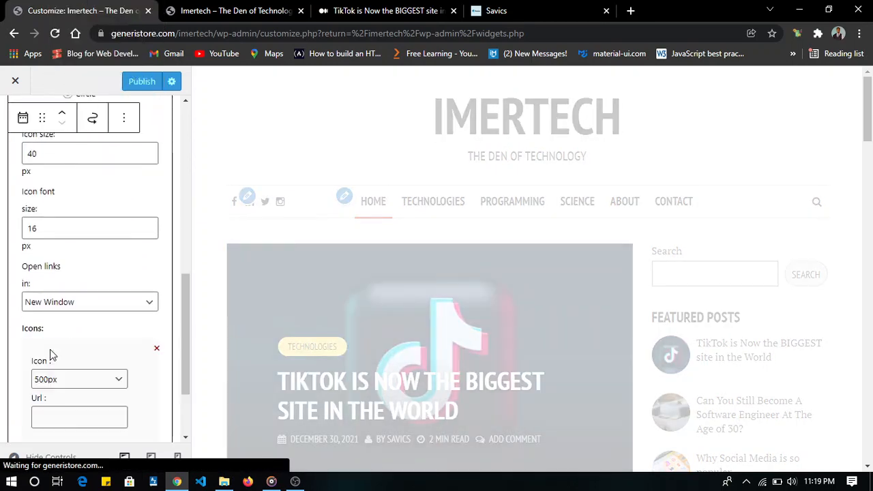
{"action": "scroll", "coordinate": [50, 349], "scroll_direction": "down", "scroll_amount": 2}
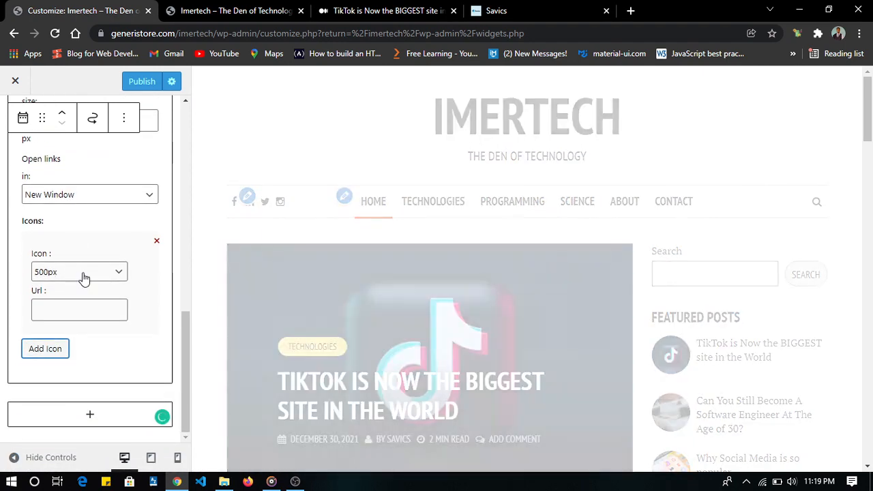
{"action": "left_click", "coordinate": [82, 276]}
{"action": "key", "text": "f"}
{"action": "key", "text": "Return"}
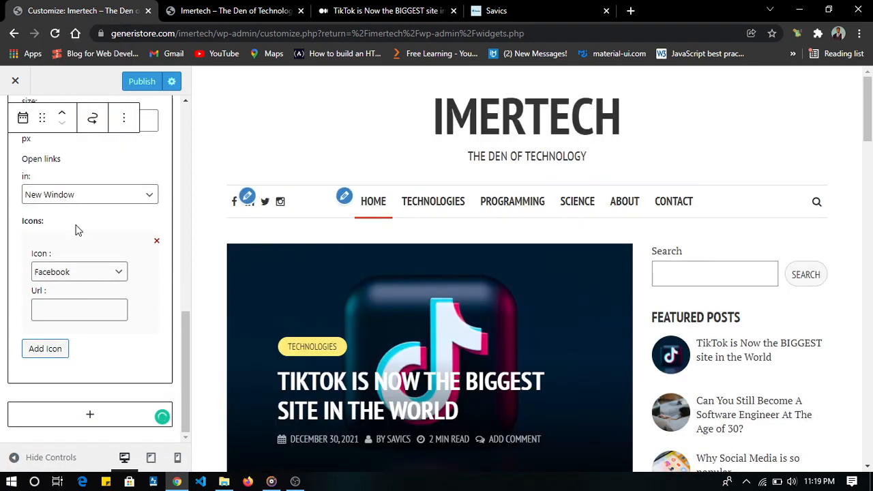
{"action": "left_click", "coordinate": [68, 306]}
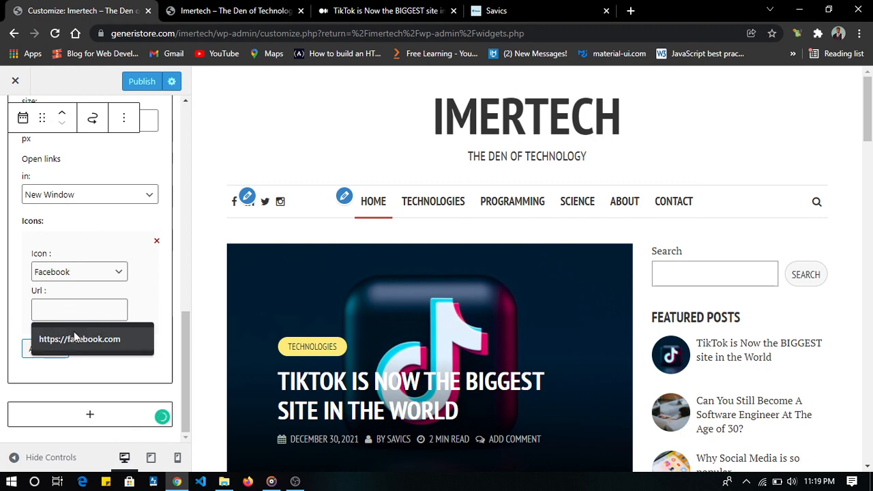
{"action": "left_click", "coordinate": [75, 338]}
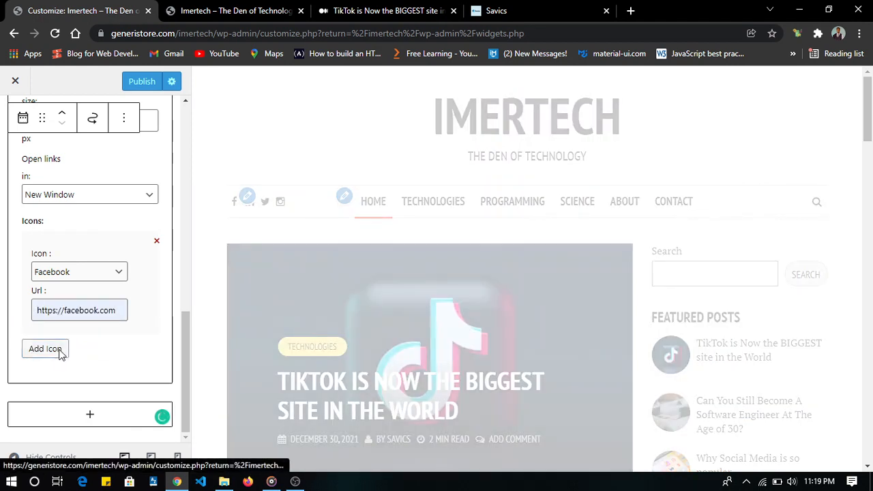
{"action": "left_click", "coordinate": [59, 354]}
{"action": "left_click", "coordinate": [60, 381]}
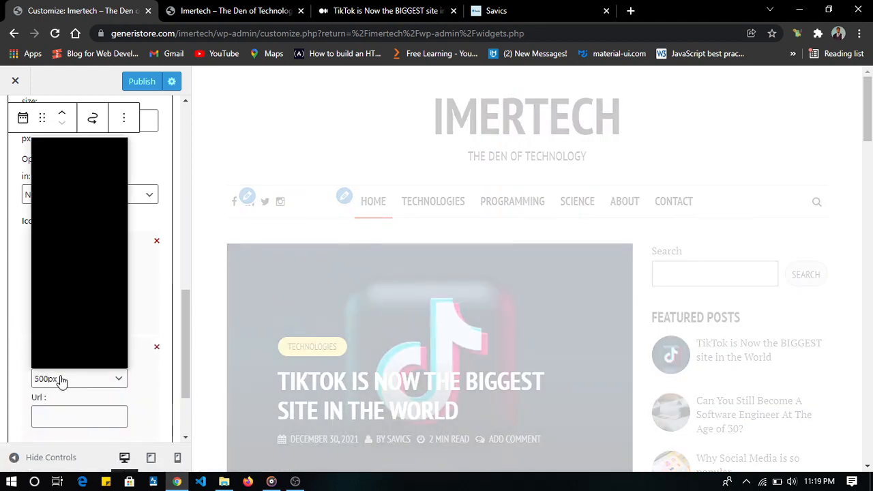
{"action": "type", "text": "tw"}
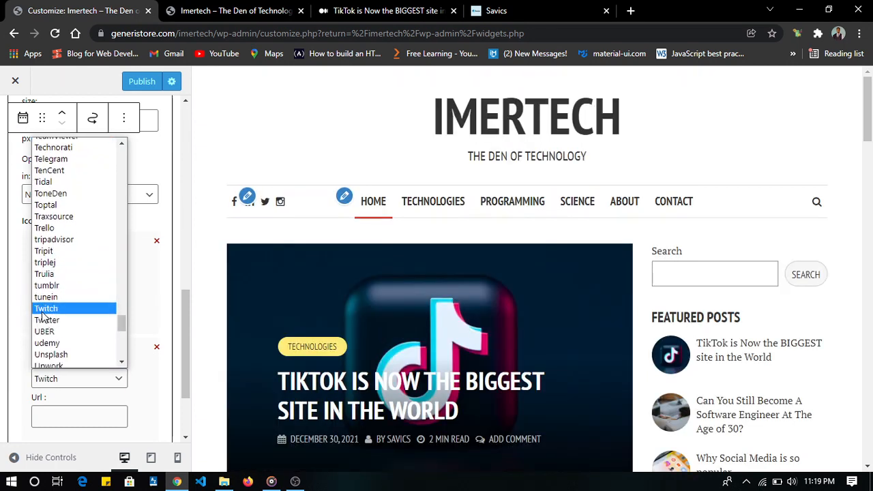
{"action": "left_click", "coordinate": [47, 320]}
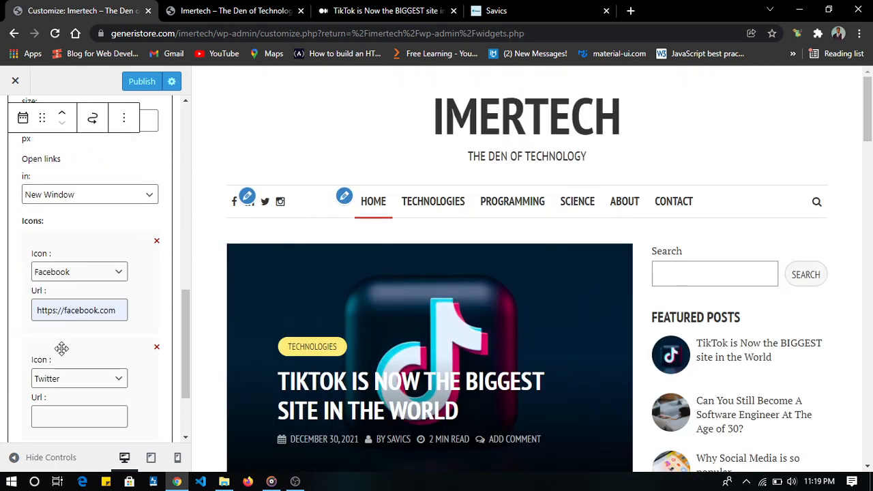
{"action": "left_click", "coordinate": [56, 407]}
{"action": "left_click", "coordinate": [73, 446]}
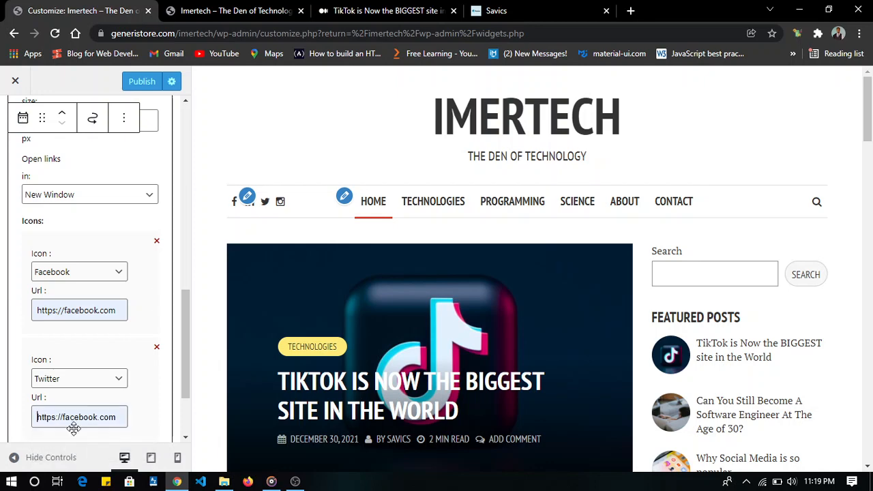
{"action": "double_click", "coordinate": [80, 417]}
{"action": "type", "text": "twitte"}
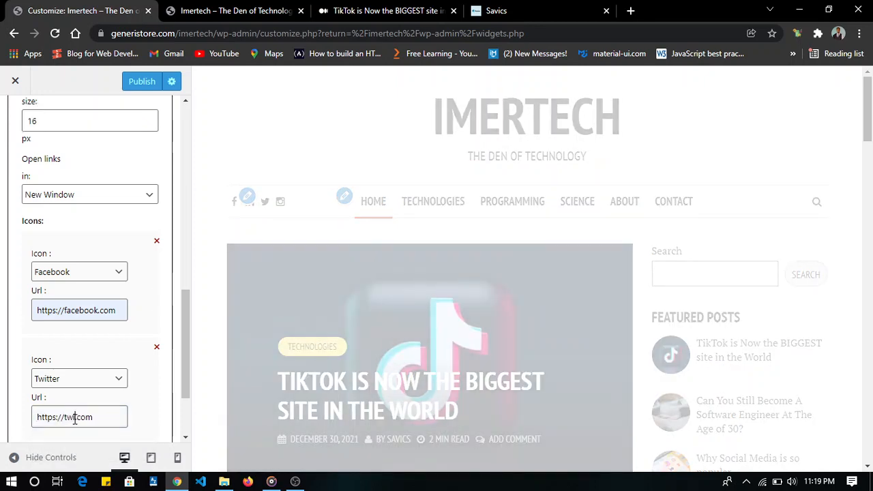
{"action": "type", "text": "r"}
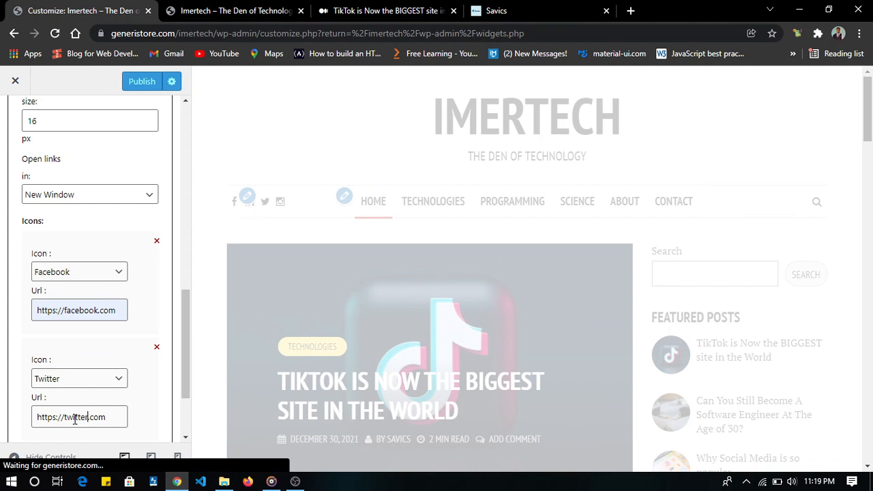
{"action": "scroll", "coordinate": [74, 421], "scroll_direction": "down", "scroll_amount": 2}
{"action": "left_click", "coordinate": [55, 349]}
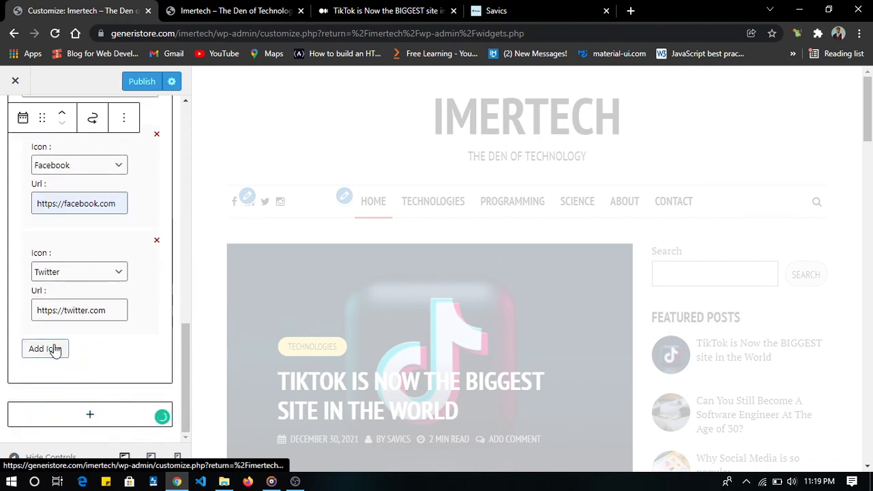
{"action": "left_click", "coordinate": [58, 379]}
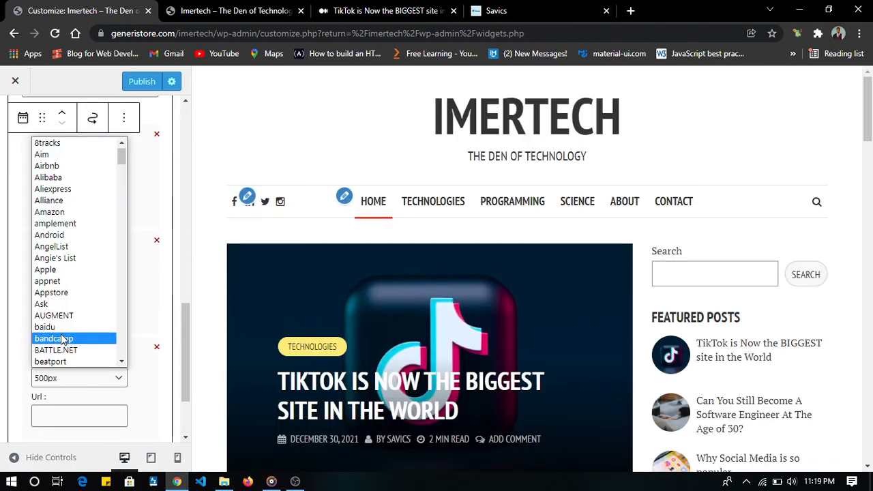
{"action": "key", "text": "l"}
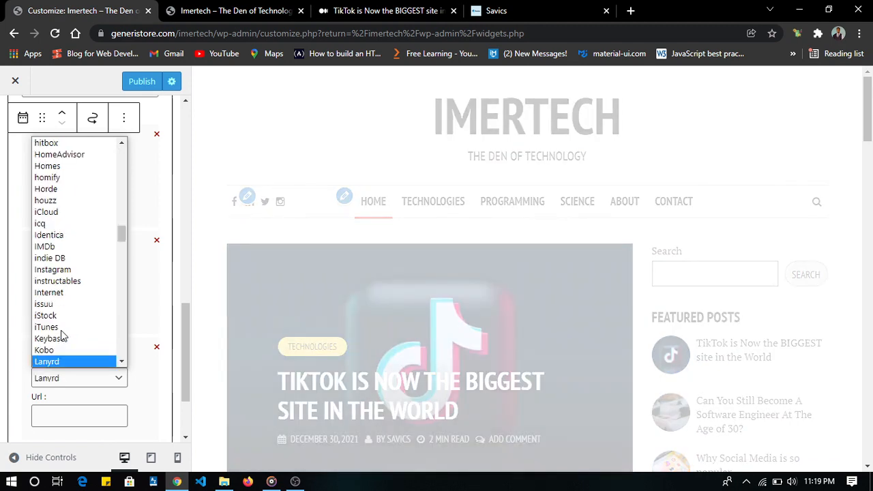
{"action": "key", "text": "Down"}
{"action": "key", "text": "Down"}
{"action": "key", "text": "Down"}
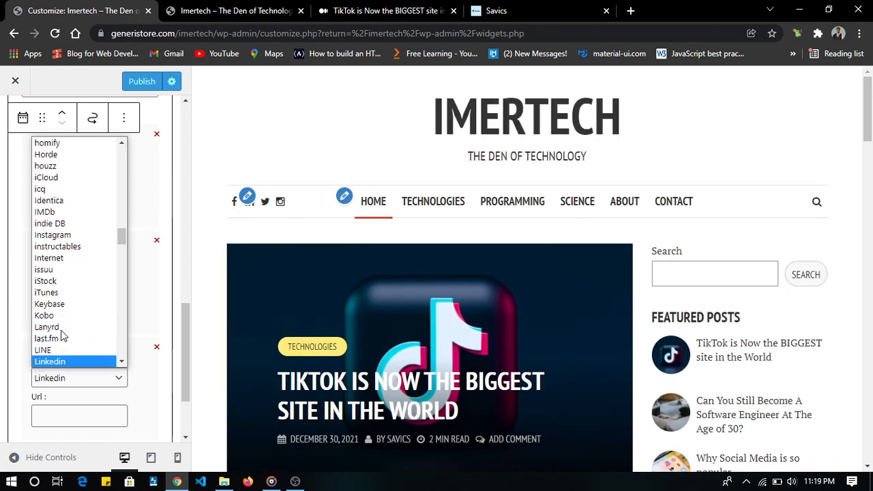
{"action": "left_click", "coordinate": [72, 412]}
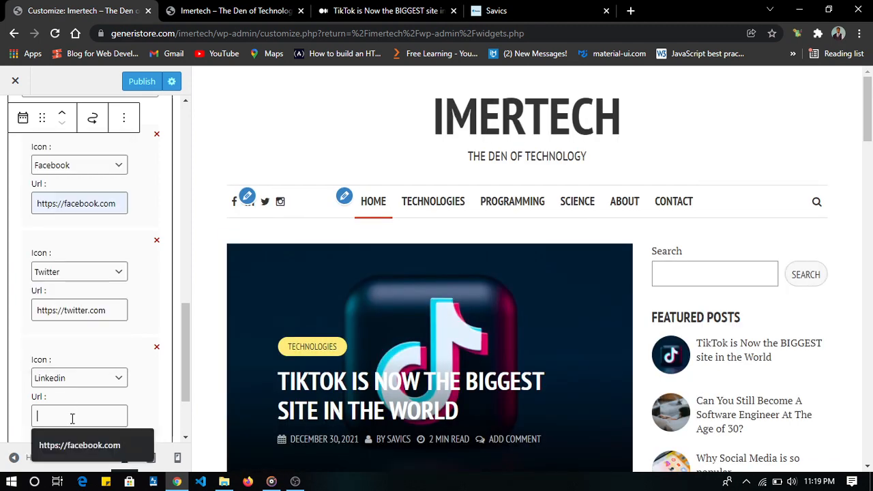
{"action": "left_click", "coordinate": [80, 445]}
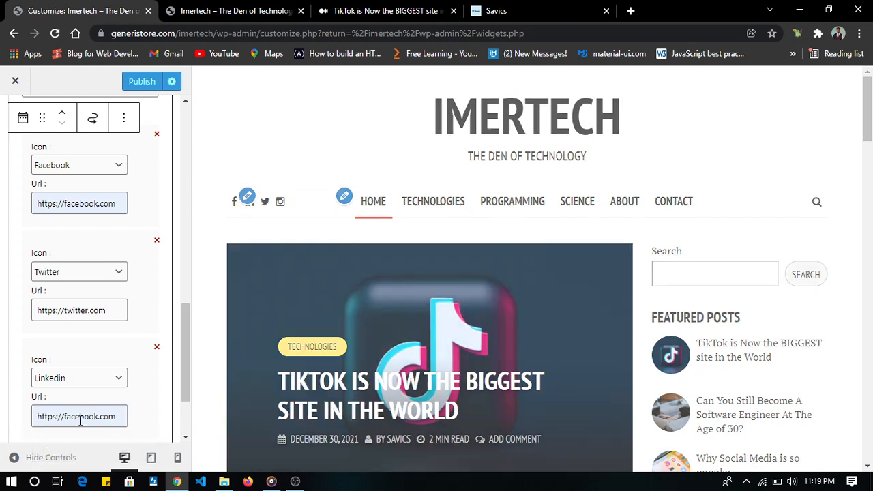
{"action": "double_click", "coordinate": [80, 416]}
{"action": "type", "text": "linked"}
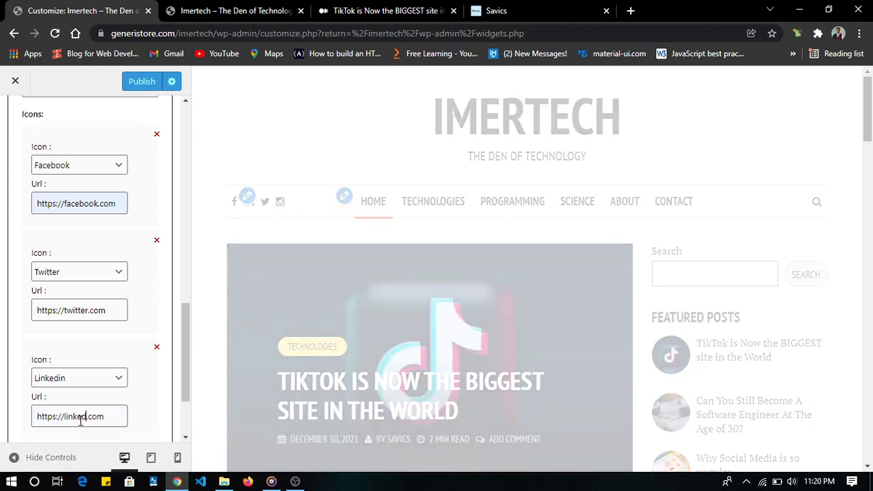
{"action": "type", "text": "in"}
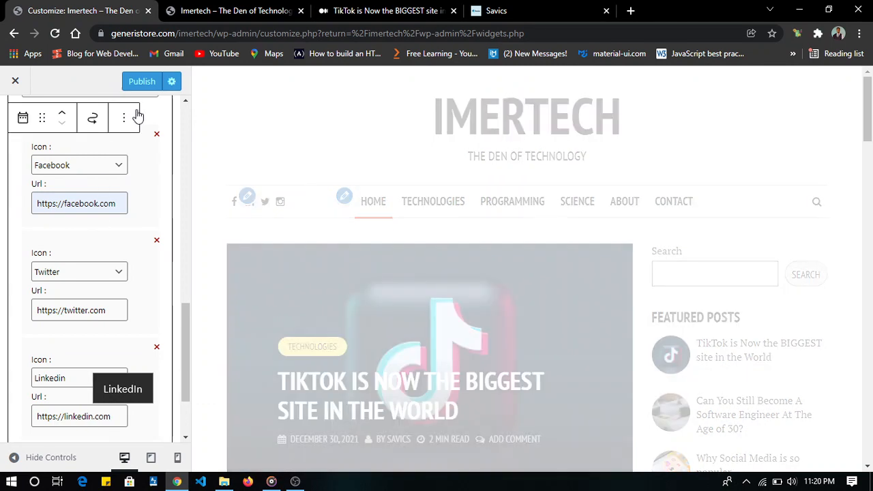
- Publish the Customizer changes, check the Follow Me widget in the site preview, and close the Customizer
{"action": "left_click", "coordinate": [143, 82]}
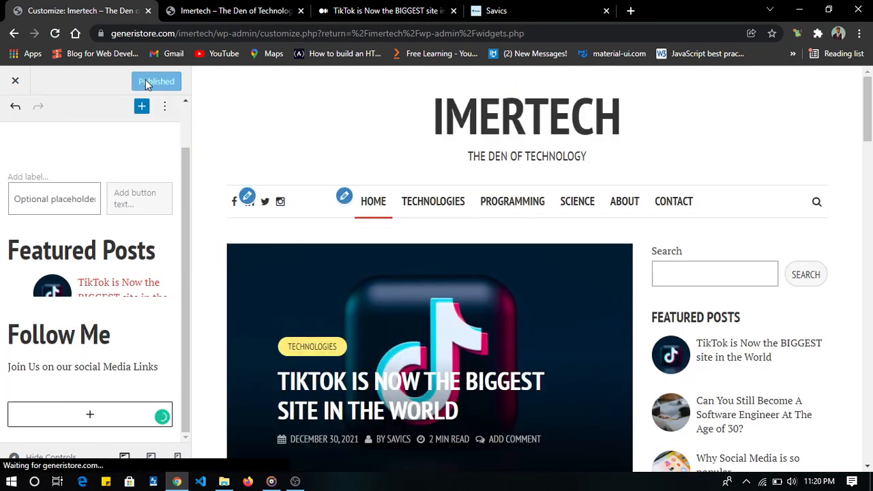
{"action": "scroll", "coordinate": [452, 295], "scroll_direction": "down", "scroll_amount": 7}
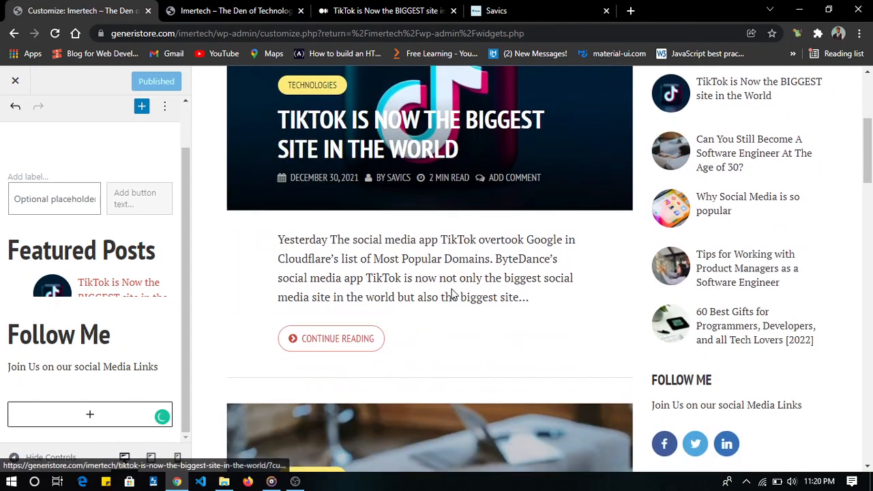
{"action": "scroll", "coordinate": [452, 295], "scroll_direction": "up", "scroll_amount": 10}
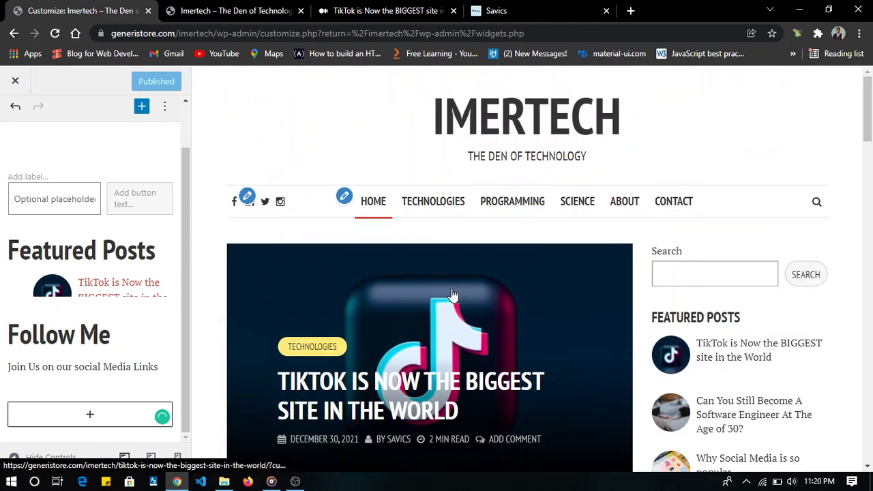
{"action": "left_click", "coordinate": [16, 81]}
- Review the live Imertech home page, examining its post list and the sidebar's Featured Posts and Follow Me widgets
{"action": "left_click", "coordinate": [181, 8]}
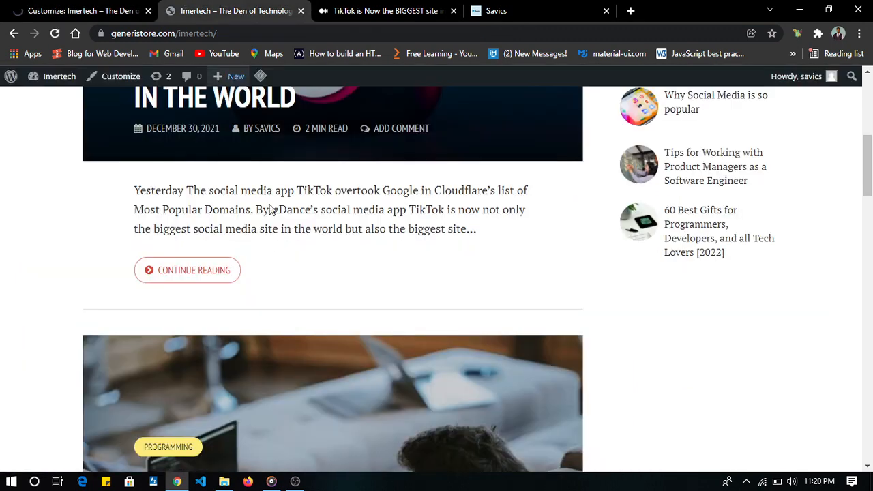
{"action": "scroll", "coordinate": [278, 257], "scroll_direction": "up", "scroll_amount": 5}
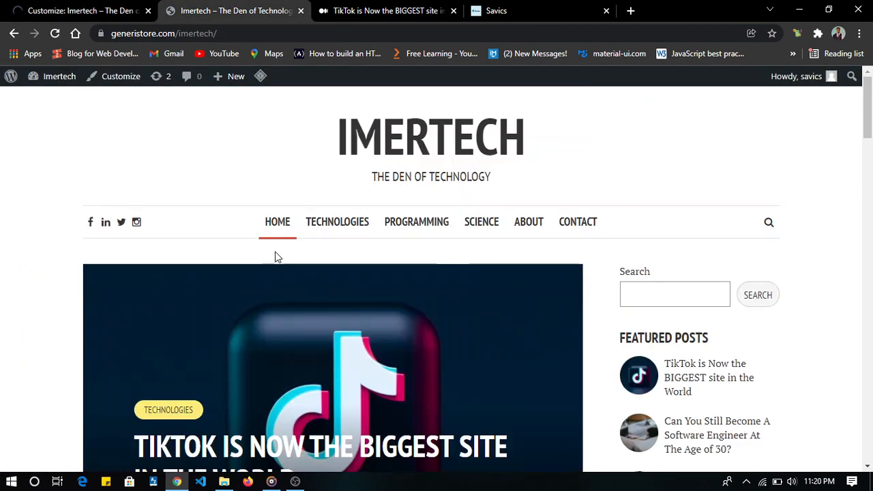
{"action": "left_click", "coordinate": [527, 240]}
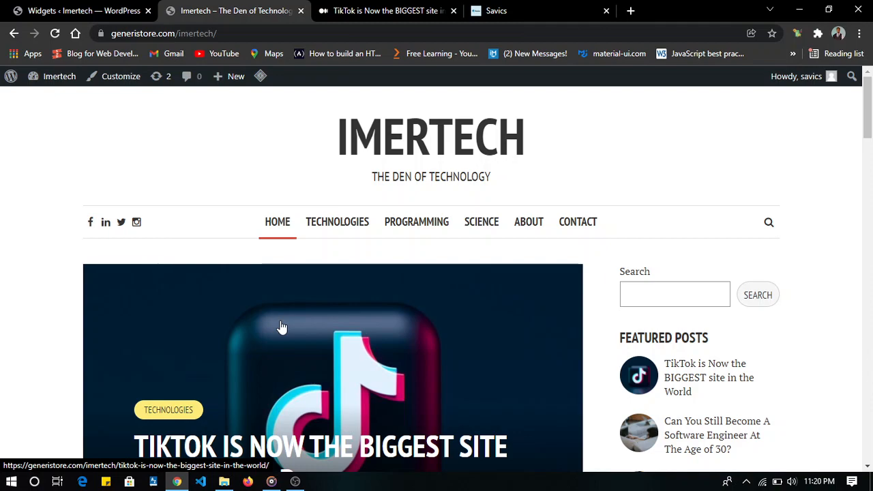
{"action": "scroll", "coordinate": [281, 327], "scroll_direction": "down", "scroll_amount": 8}
{"action": "scroll", "coordinate": [282, 327], "scroll_direction": "up", "scroll_amount": 2}
{"action": "scroll", "coordinate": [282, 327], "scroll_direction": "down", "scroll_amount": 2}
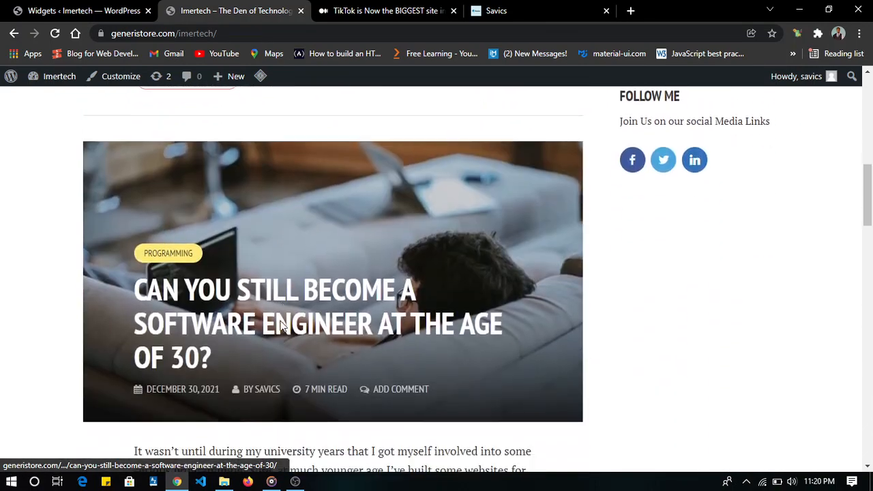
{"action": "scroll", "coordinate": [282, 326], "scroll_direction": "down", "scroll_amount": 10}
{"action": "scroll", "coordinate": [280, 328], "scroll_direction": "up", "scroll_amount": 12}
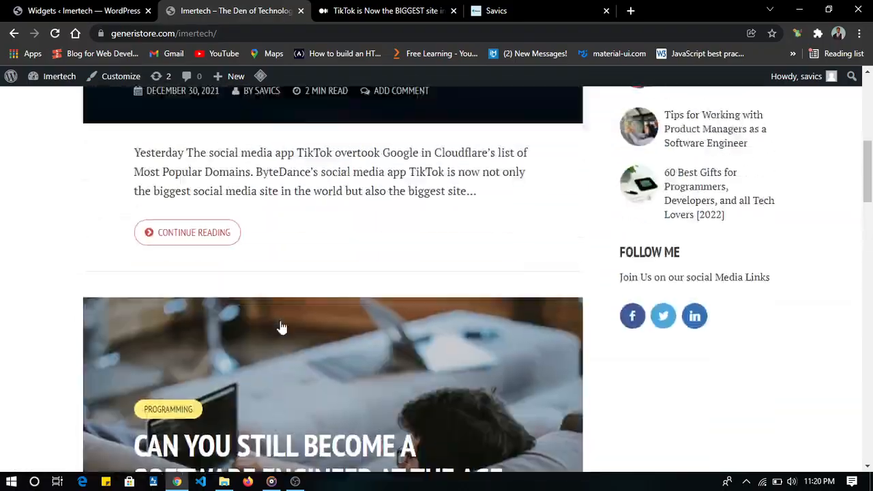
{"action": "scroll", "coordinate": [282, 327], "scroll_direction": "down", "scroll_amount": 15}
{"action": "scroll", "coordinate": [282, 323], "scroll_direction": "up", "scroll_amount": 3}
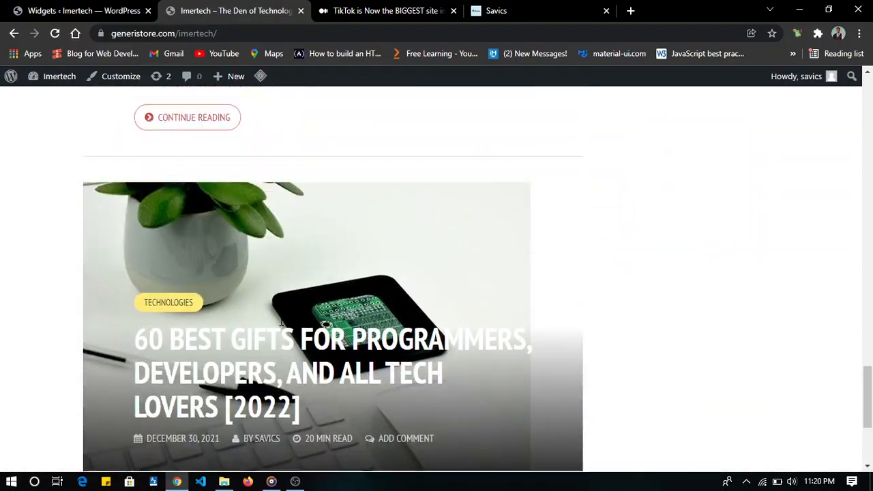
{"action": "scroll", "coordinate": [280, 322], "scroll_direction": "up", "scroll_amount": 15}
{"action": "scroll", "coordinate": [280, 321], "scroll_direction": "down", "scroll_amount": 10}
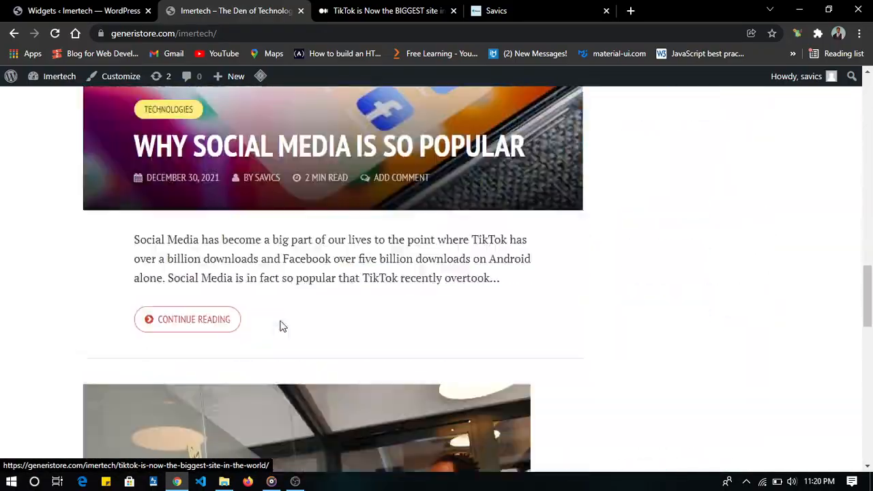
{"action": "scroll", "coordinate": [282, 326], "scroll_direction": "down", "scroll_amount": 5}
{"action": "scroll", "coordinate": [282, 327], "scroll_direction": "up", "scroll_amount": 15}
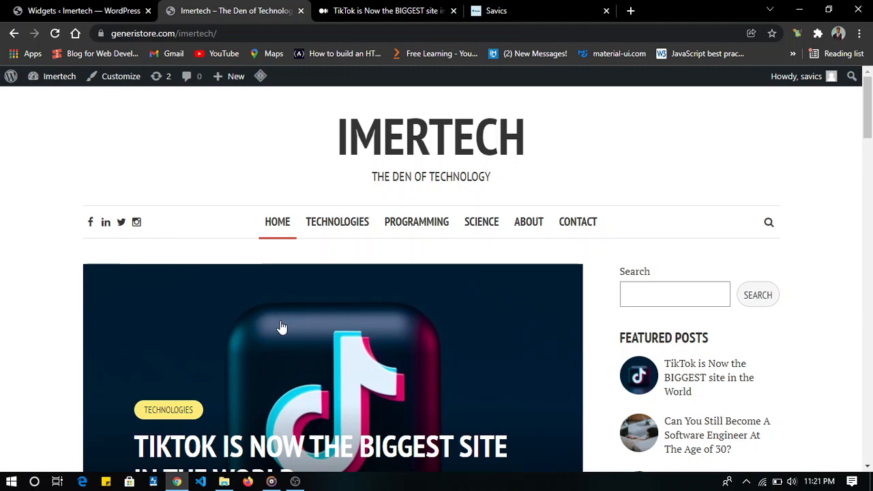
- Open the live site's Contact page and look through its contact form
{"action": "left_click", "coordinate": [581, 227]}
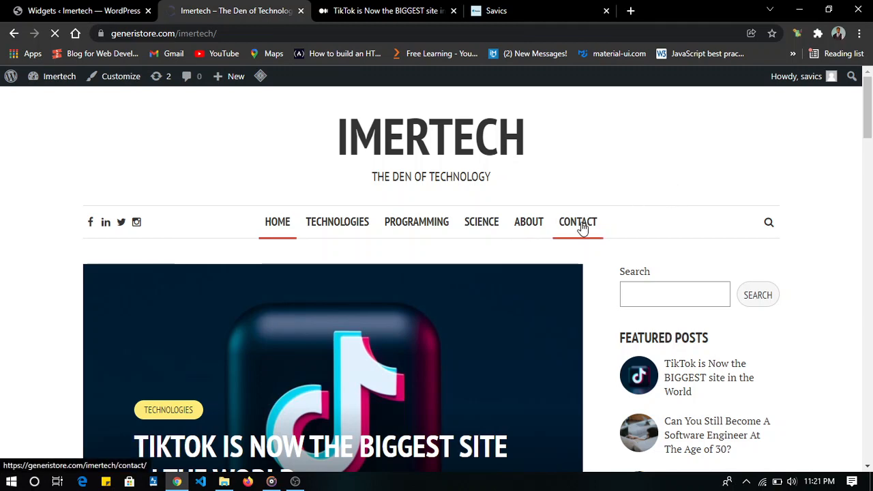
{"action": "scroll", "coordinate": [195, 319], "scroll_direction": "down", "scroll_amount": 1}
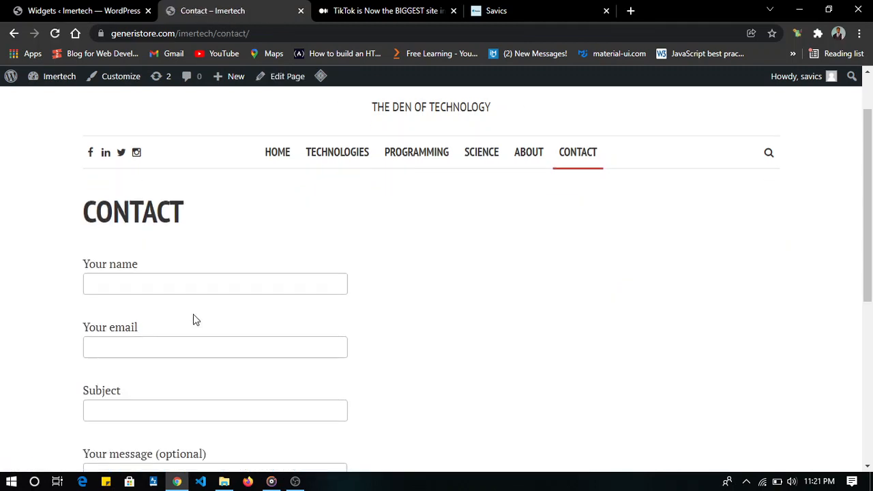
{"action": "scroll", "coordinate": [195, 319], "scroll_direction": "down", "scroll_amount": 4}
{"action": "scroll", "coordinate": [194, 319], "scroll_direction": "up", "scroll_amount": 5}
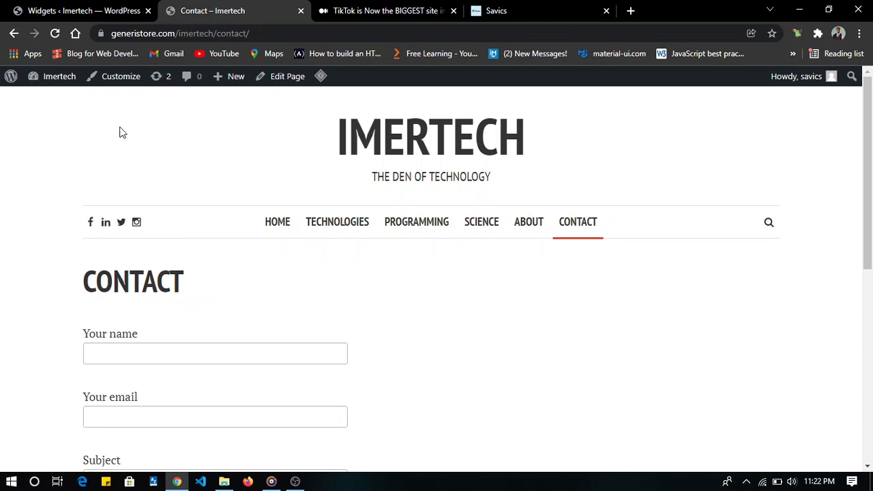
- Return to the WordPress admin and search for "tidio" among the new plugins available to add
{"action": "left_click", "coordinate": [84, 11]}
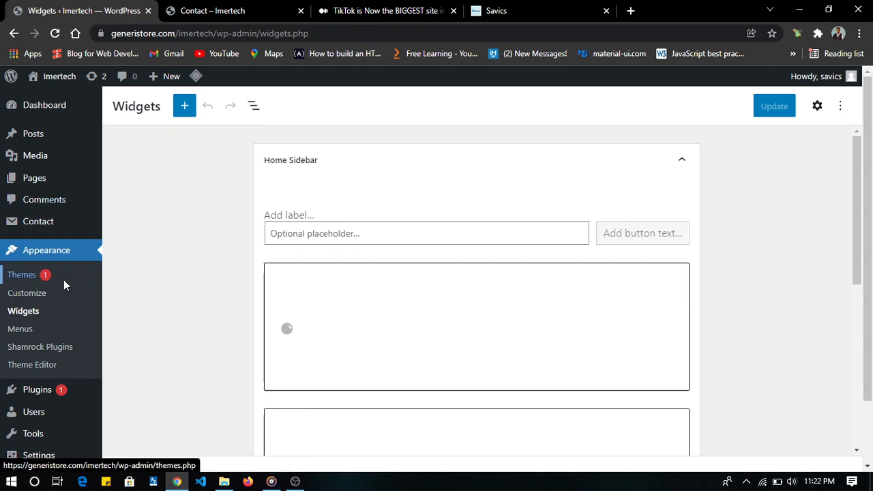
{"action": "scroll", "coordinate": [64, 280], "scroll_direction": "down", "scroll_amount": 1}
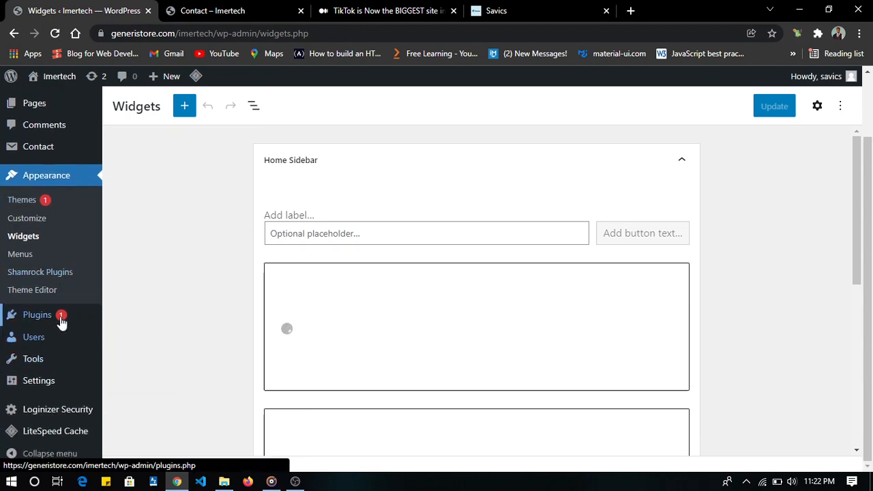
{"action": "mouse_move", "coordinate": [61, 322]}
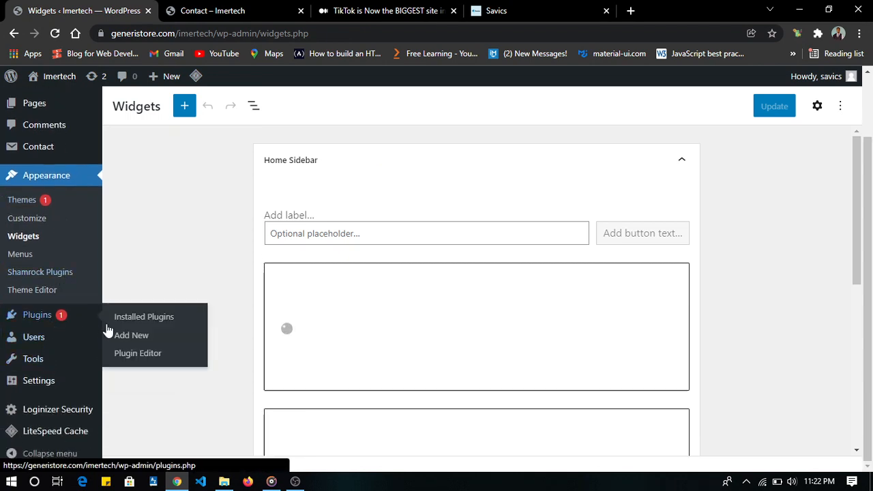
{"action": "left_click", "coordinate": [145, 337]}
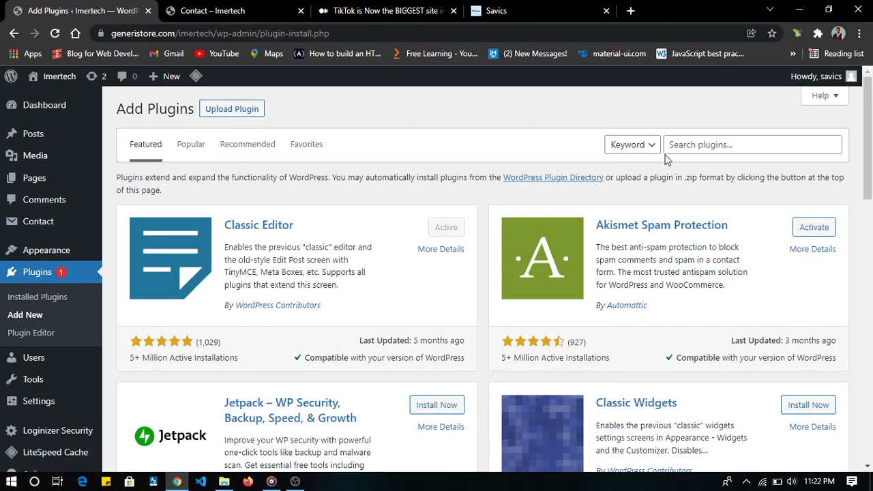
{"action": "left_click", "coordinate": [728, 145]}
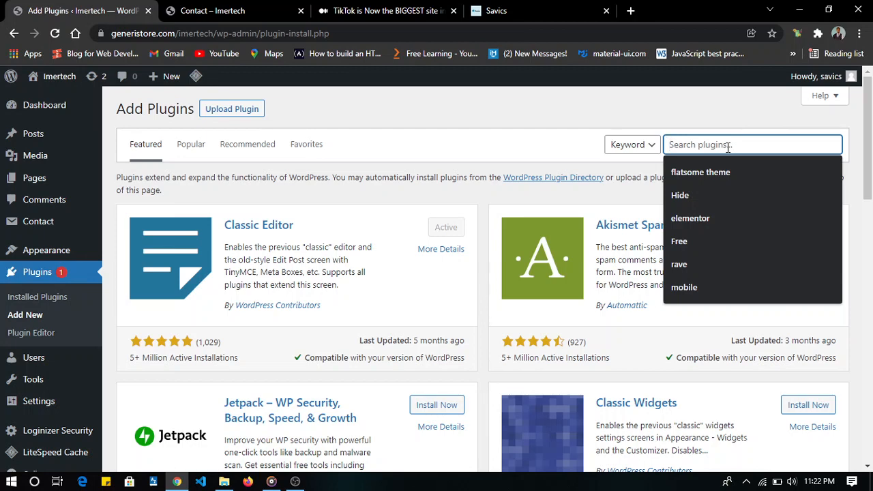
{"action": "type", "text": "tidio"}
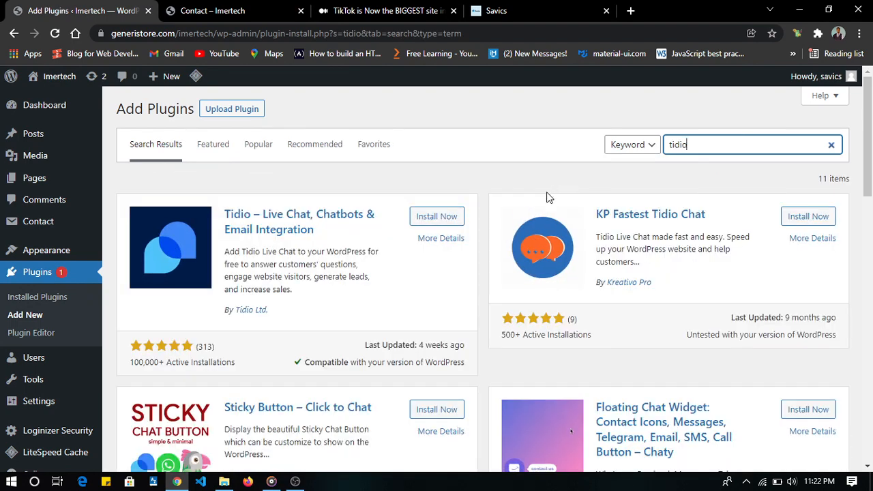
- Install and activate the "Tidio – Live Chat, Chatbots & Email Integration" plugin, and locate it among the installed plugins
{"action": "left_click", "coordinate": [436, 216]}
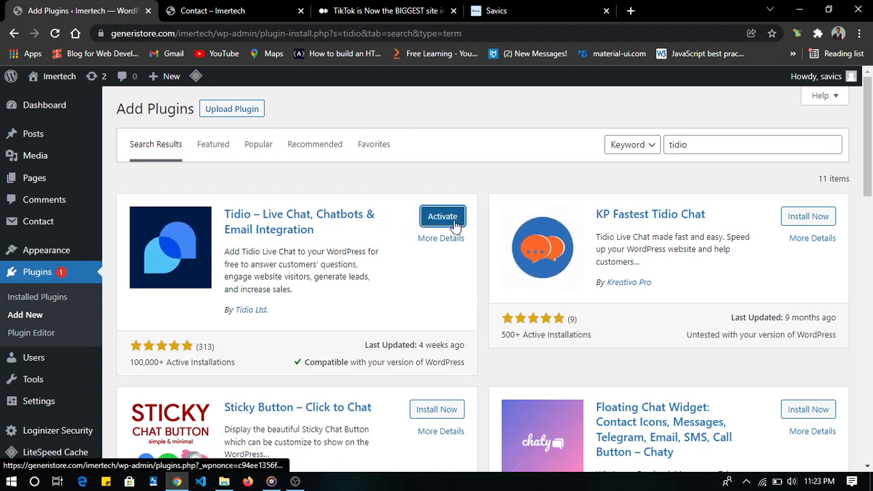
{"action": "left_click", "coordinate": [455, 225]}
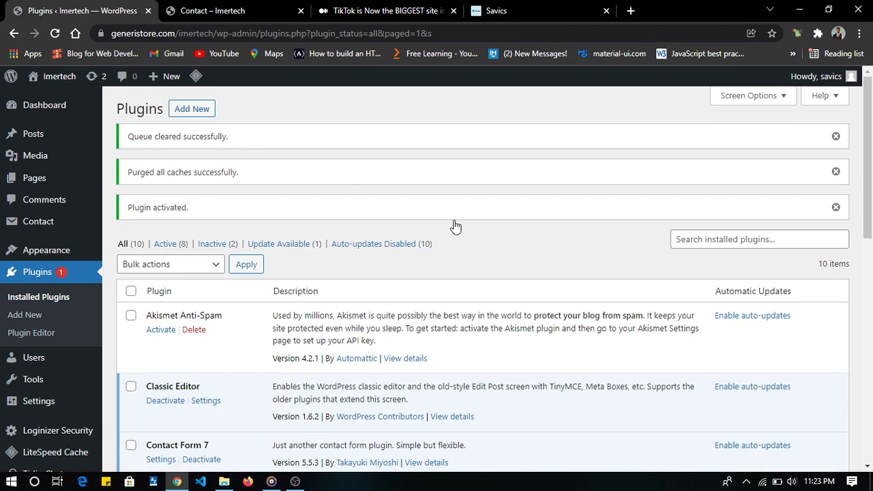
{"action": "scroll", "coordinate": [456, 226], "scroll_direction": "down", "scroll_amount": 9}
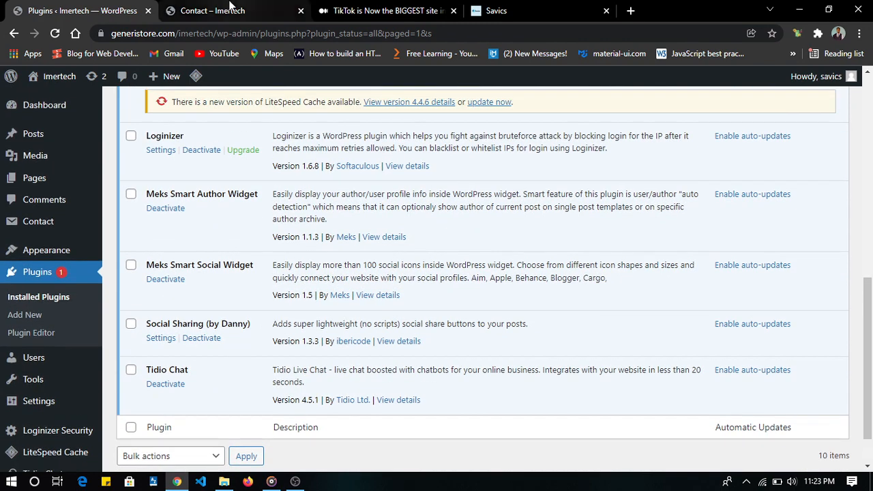
- Load the live site's home page again and check it for the Tidio live chat
{"action": "left_click", "coordinate": [229, 9]}
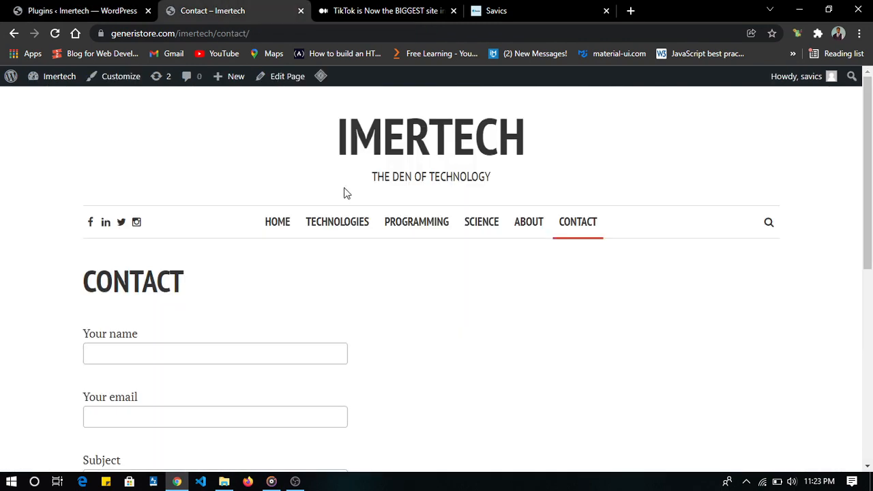
{"action": "left_click", "coordinate": [276, 227]}
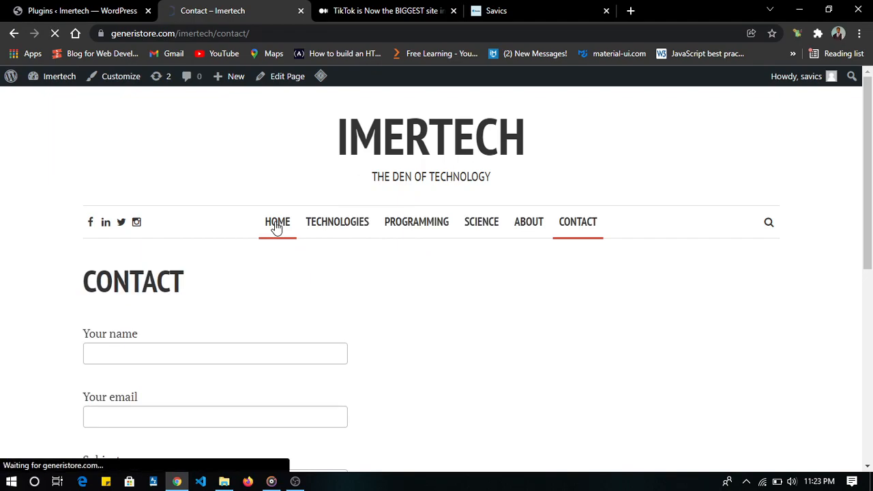
{"action": "scroll", "coordinate": [377, 396], "scroll_direction": "down", "scroll_amount": 5}
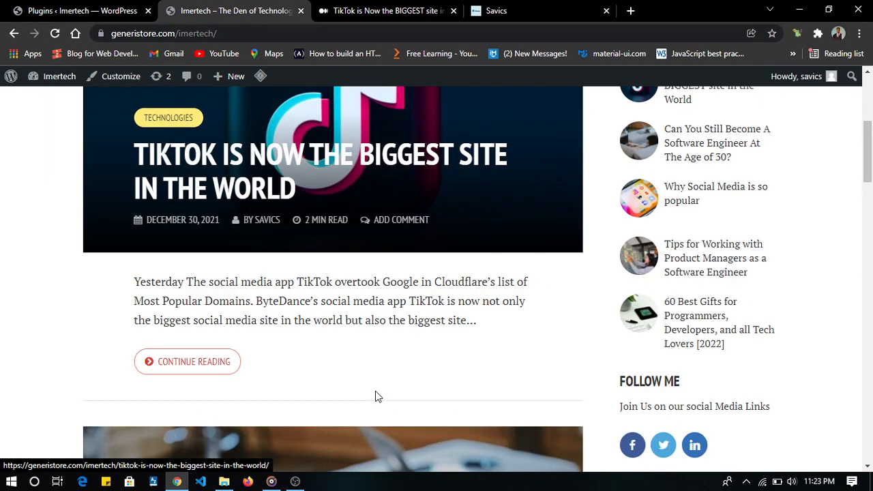
{"action": "scroll", "coordinate": [377, 396], "scroll_direction": "down", "scroll_amount": 15}
{"action": "scroll", "coordinate": [377, 396], "scroll_direction": "up", "scroll_amount": 8}
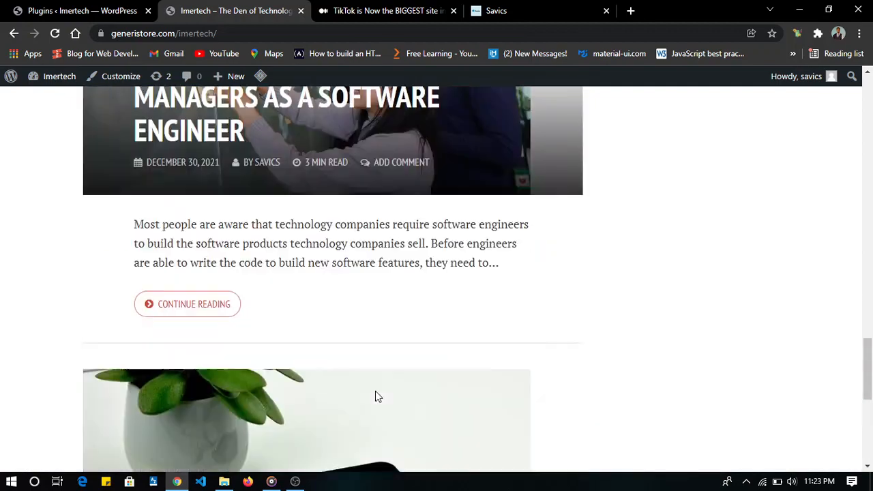
- Return to the WordPress admin and open the Tidio Chat setup page
{"action": "scroll", "coordinate": [375, 397], "scroll_direction": "up", "scroll_amount": 12}
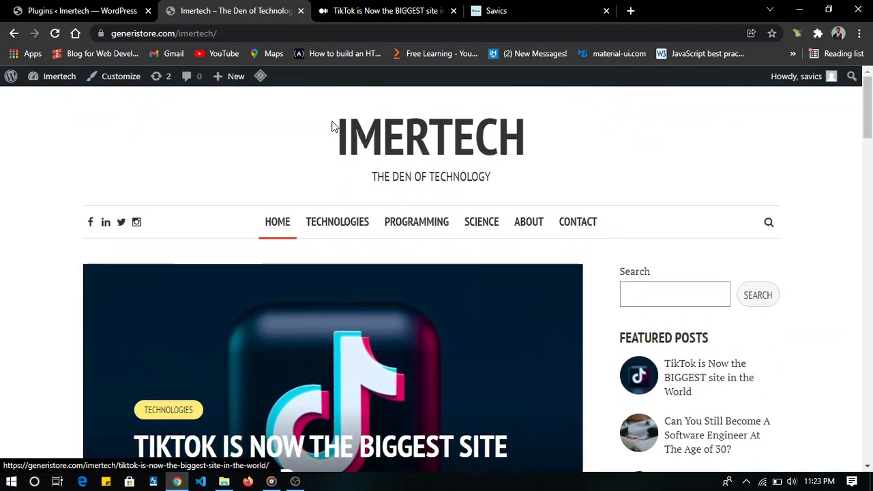
{"action": "left_click", "coordinate": [102, 11]}
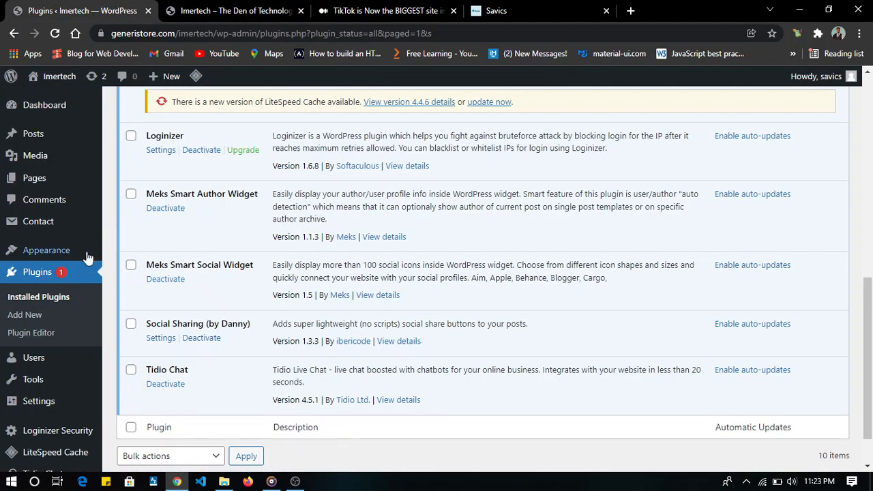
{"action": "scroll", "coordinate": [55, 278], "scroll_direction": "down", "scroll_amount": 1}
{"action": "scroll", "coordinate": [54, 277], "scroll_direction": "up", "scroll_amount": 3}
{"action": "scroll", "coordinate": [54, 277], "scroll_direction": "down", "scroll_amount": 3}
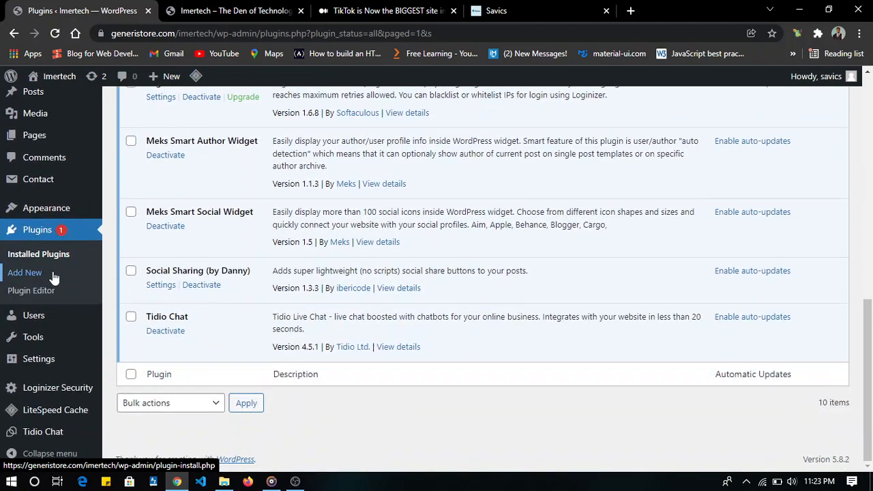
{"action": "left_click", "coordinate": [42, 435]}
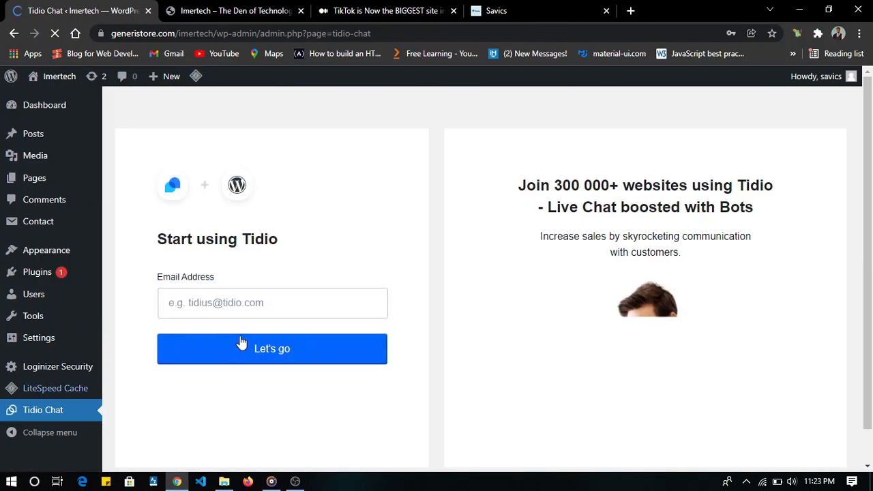
- Log into the existing Tidio account from the plugin's setup page with the account's email address and password
{"action": "left_click", "coordinate": [225, 307]}
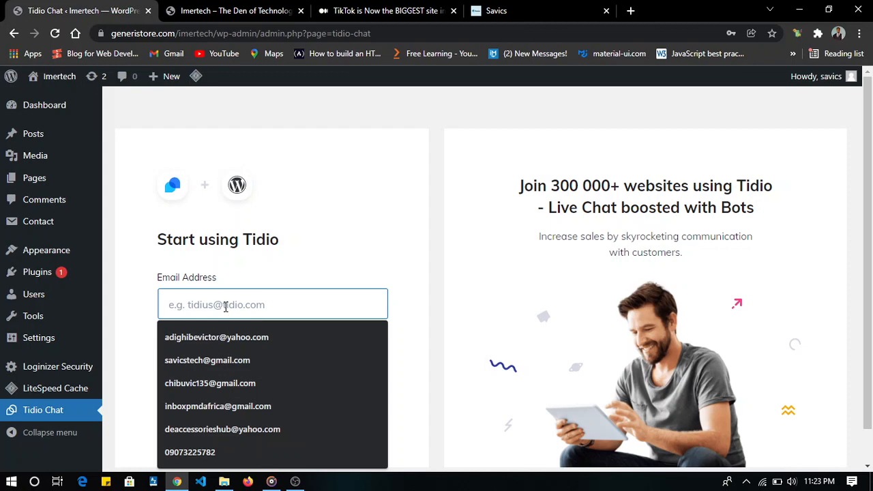
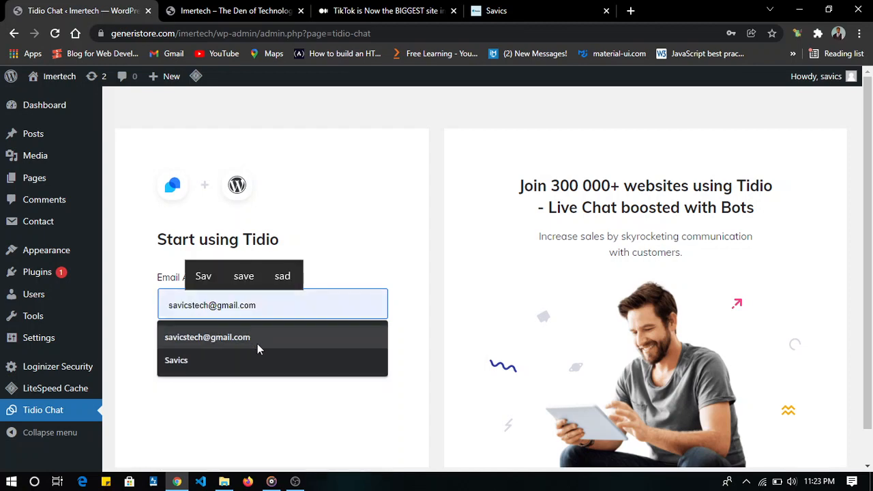
{"action": "left_click", "coordinate": [257, 341]}
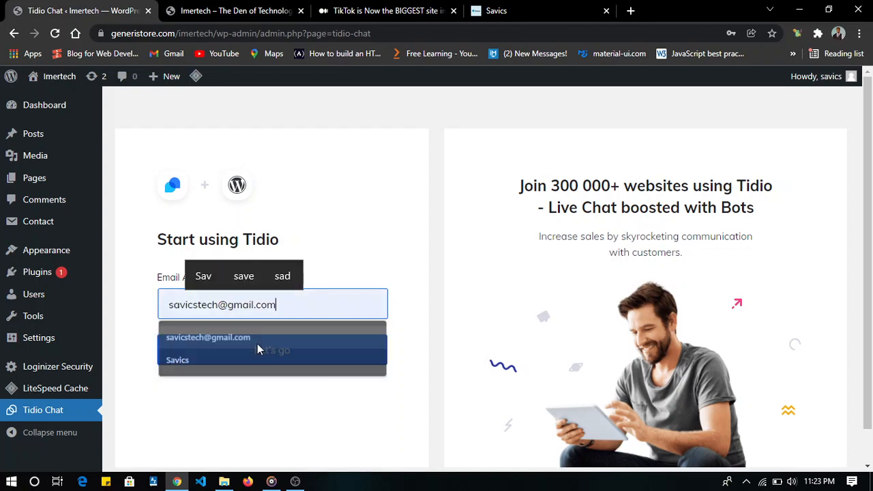
{"action": "left_click", "coordinate": [314, 356]}
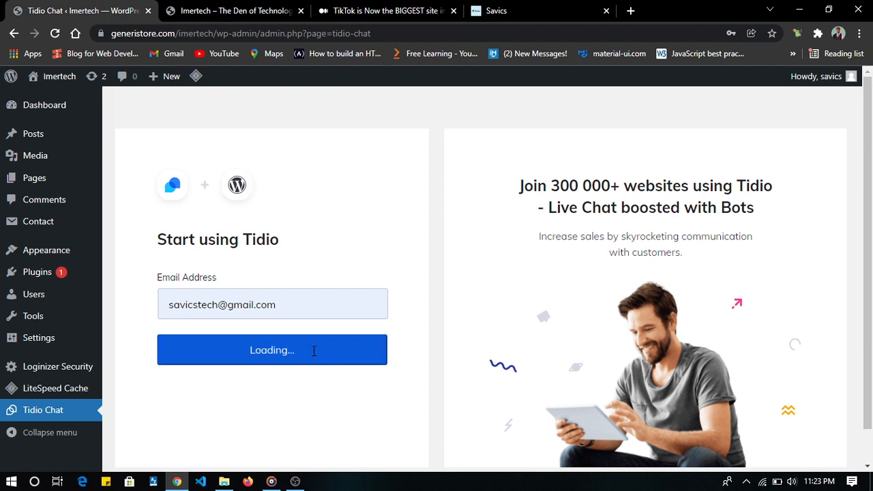
{"action": "left_click", "coordinate": [229, 360]}
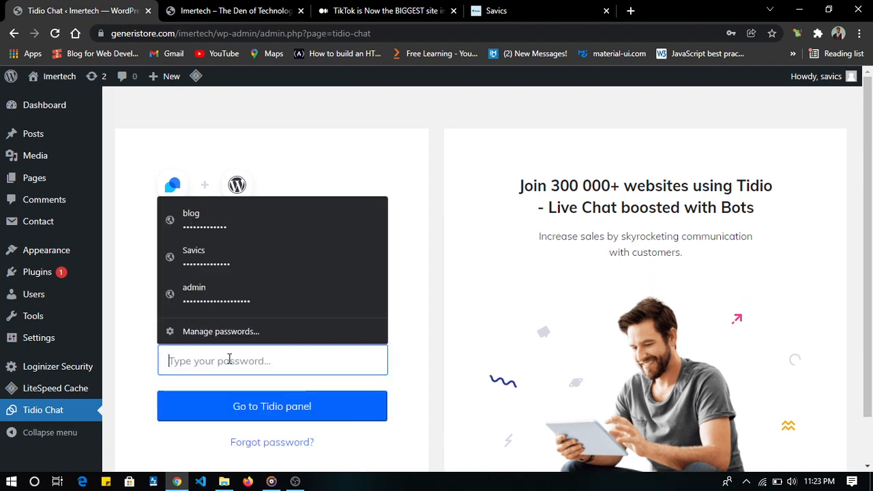
{"action": "type", "text": "••"}
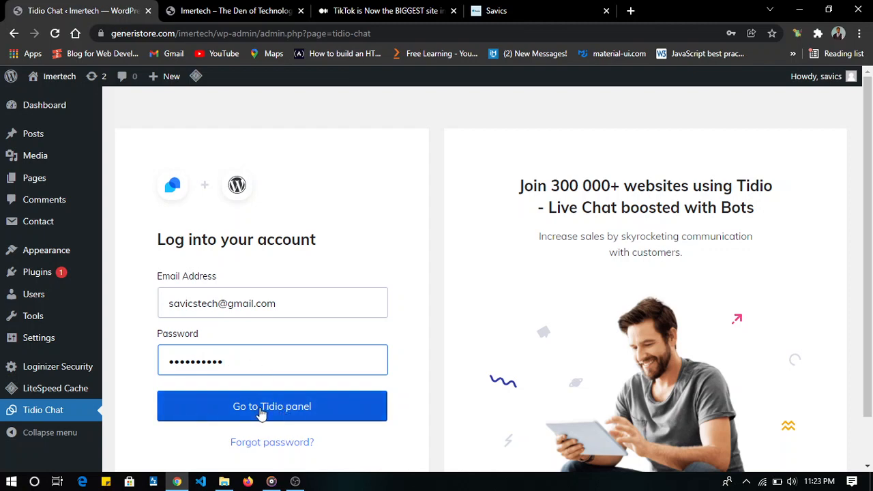
{"action": "left_click", "coordinate": [261, 408]}
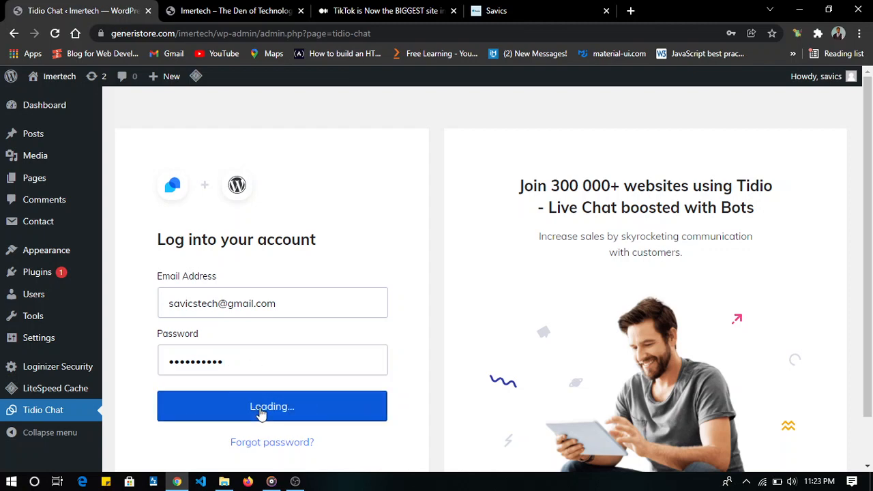
{"action": "scroll", "coordinate": [262, 412], "scroll_direction": "down", "scroll_amount": 1}
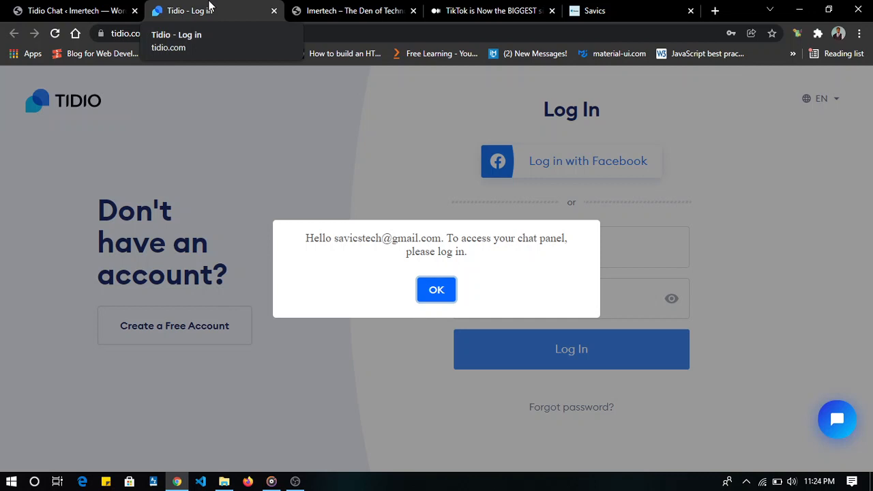
- Dismiss the login notice on the Tidio site and log in to the chat panel with the saved account password
{"action": "left_click", "coordinate": [440, 290]}
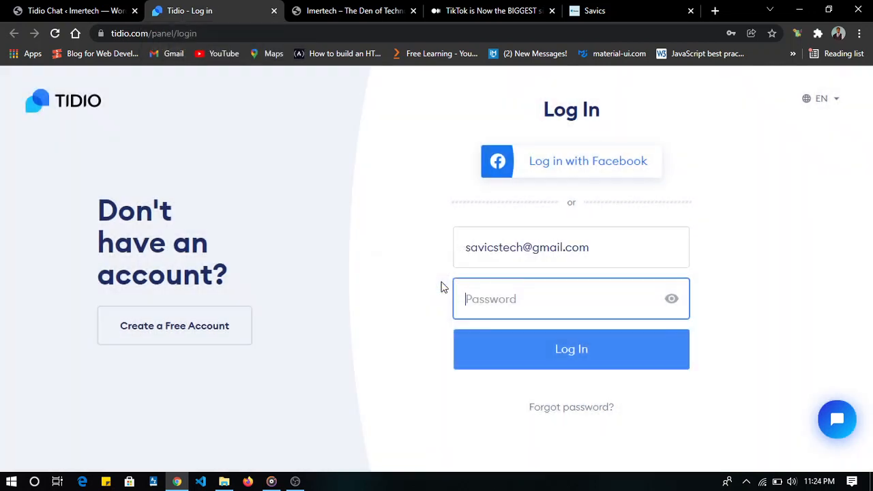
{"action": "left_click", "coordinate": [569, 255]}
{"action": "left_click", "coordinate": [559, 305]}
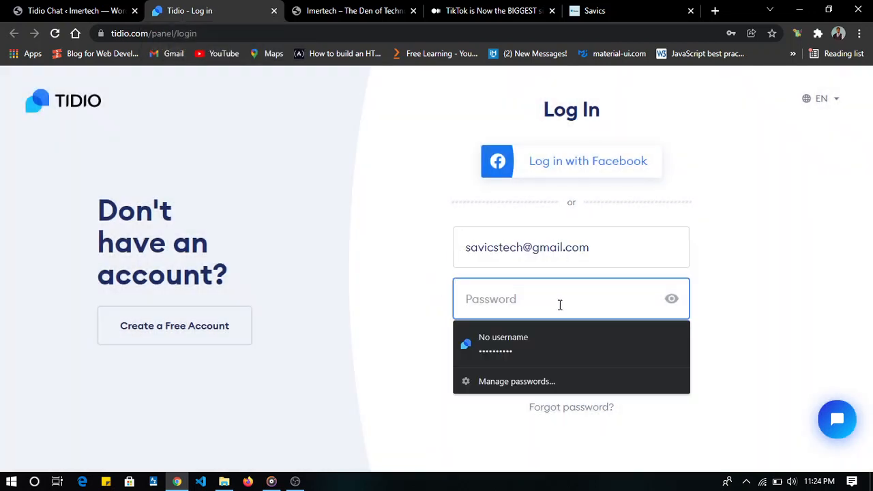
{"action": "left_click", "coordinate": [561, 343]}
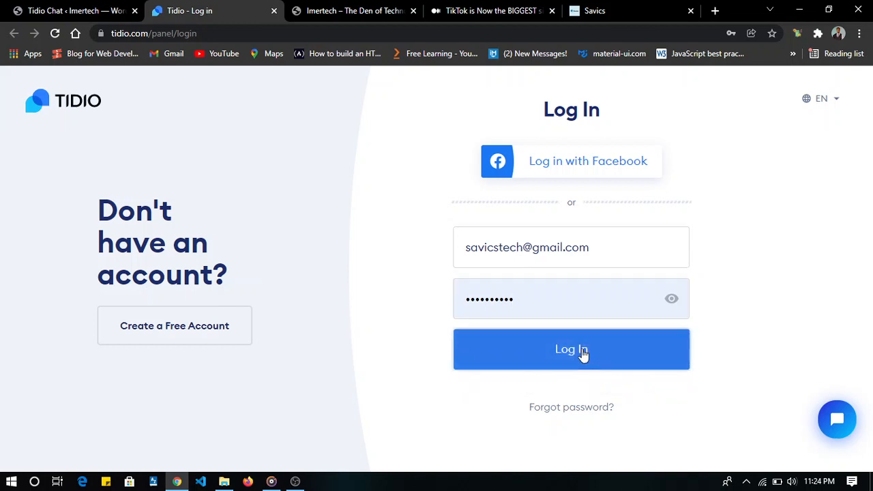
{"action": "left_click", "coordinate": [583, 351]}
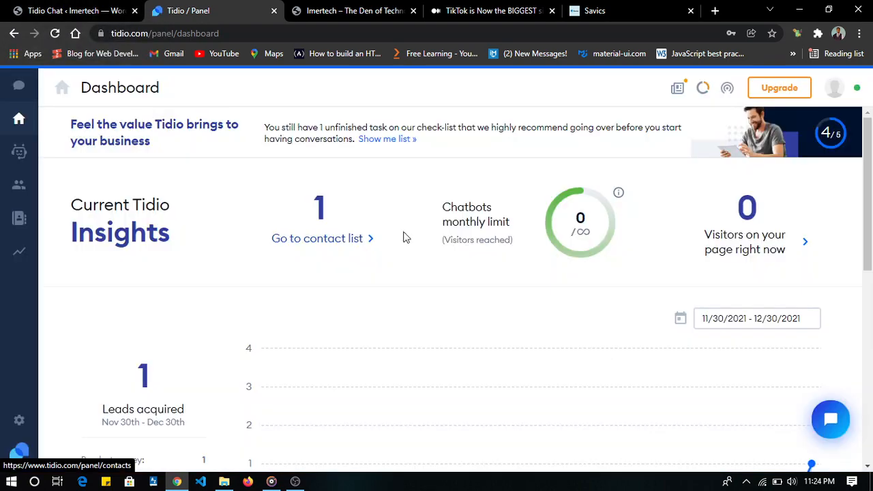
- Look through the Tidio dashboard, from the current insights to the news feed
{"action": "mouse_move", "coordinate": [509, 262]}
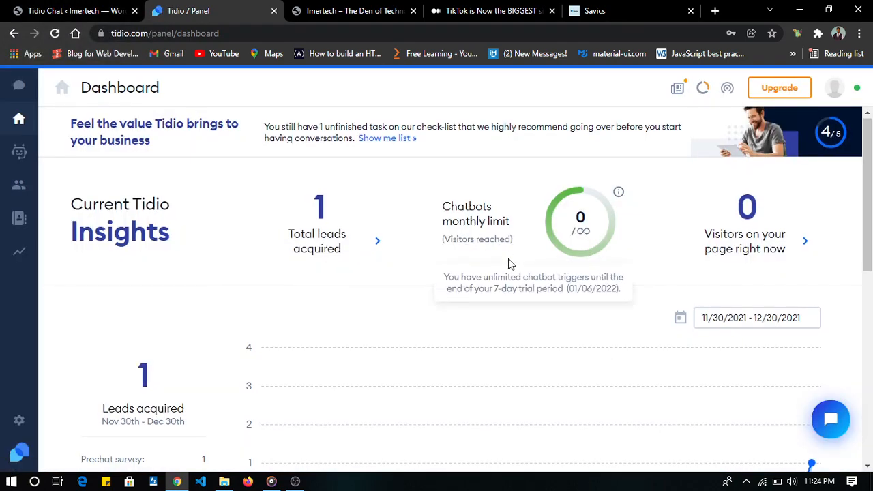
{"action": "scroll", "coordinate": [508, 263], "scroll_direction": "down", "scroll_amount": 7}
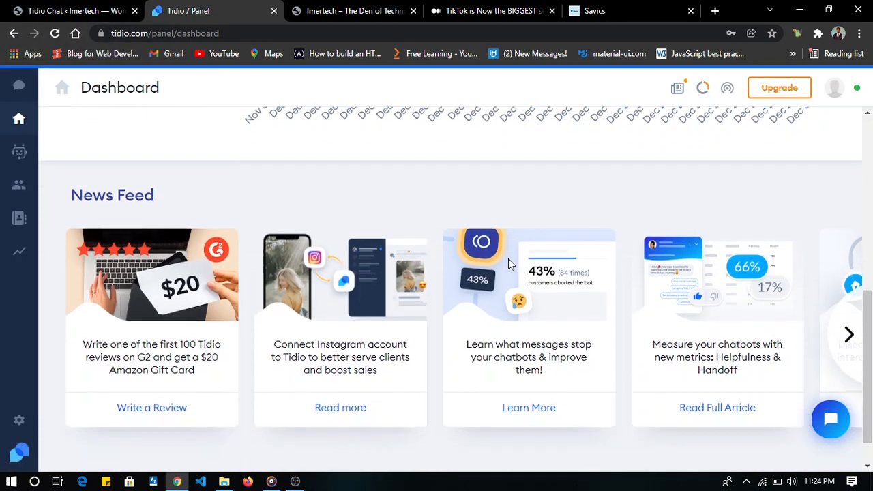
{"action": "scroll", "coordinate": [508, 263], "scroll_direction": "up", "scroll_amount": 10}
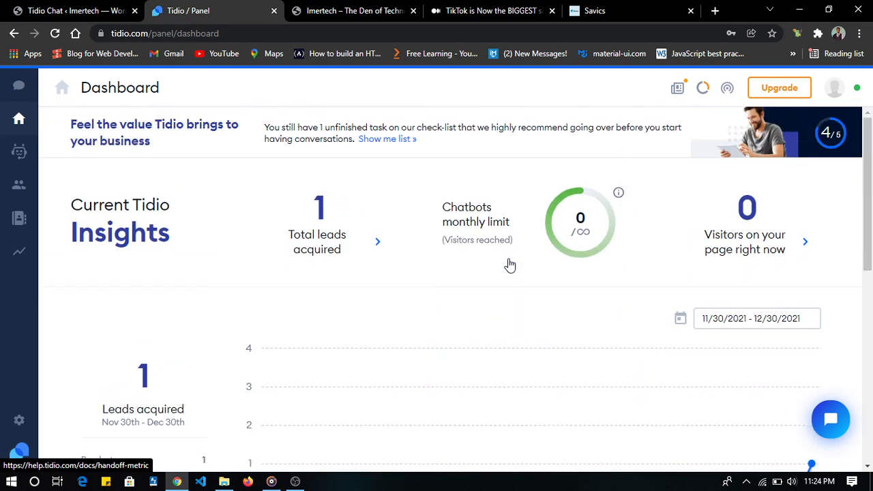
- Open the Tidio chat on the live site's home page and send a "HI my name is" message with the visitor's full name
{"action": "left_click", "coordinate": [303, 7]}
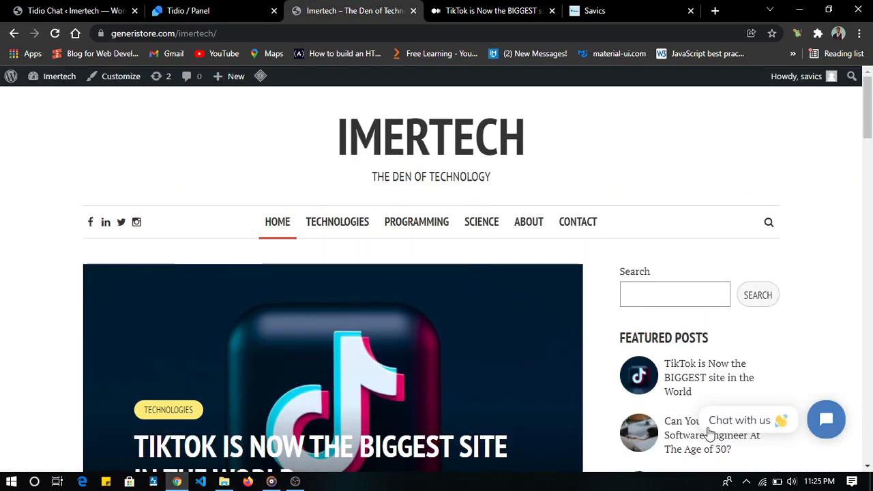
{"action": "left_click", "coordinate": [822, 421]}
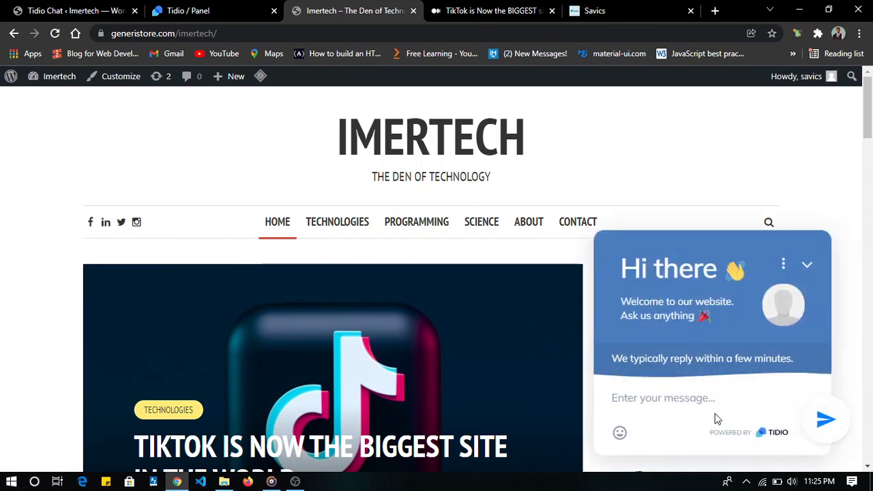
{"action": "left_click", "coordinate": [669, 399]}
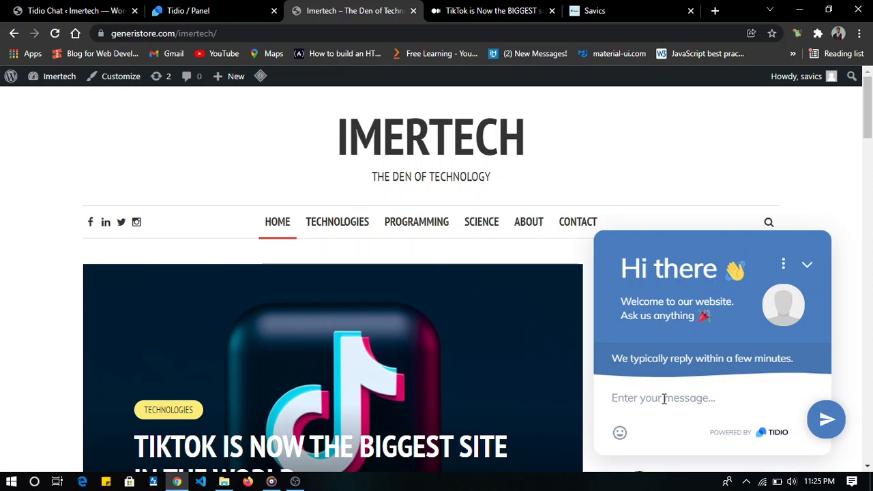
{"action": "type", "text": "Hi my name is Sa"}
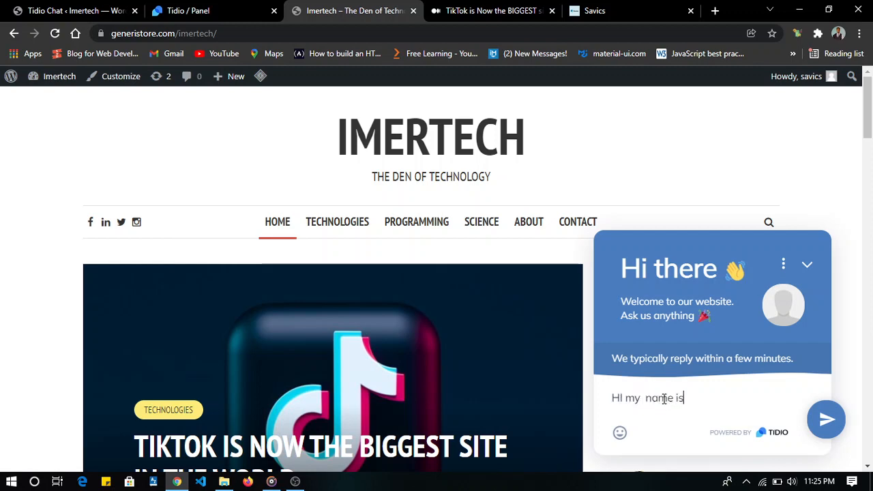
{"action": "key", "text": "BackSpace"}
{"action": "key", "text": "BackSpace"}
{"action": "type", "text": "Adogibe"}
{"action": "key", "text": "BackSpace"}
{"action": "key", "text": "BackSpace"}
{"action": "key", "text": "BackSpace"}
{"action": "key", "text": "BackSpace"}
{"action": "key", "text": "BackSpace"}
{"action": "key", "text": "BackSpace"}
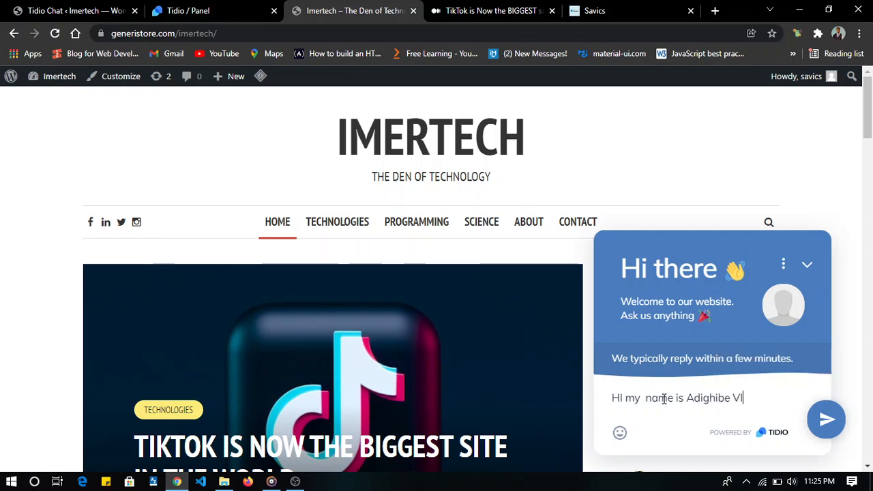
{"action": "type", "text": "ictor"}
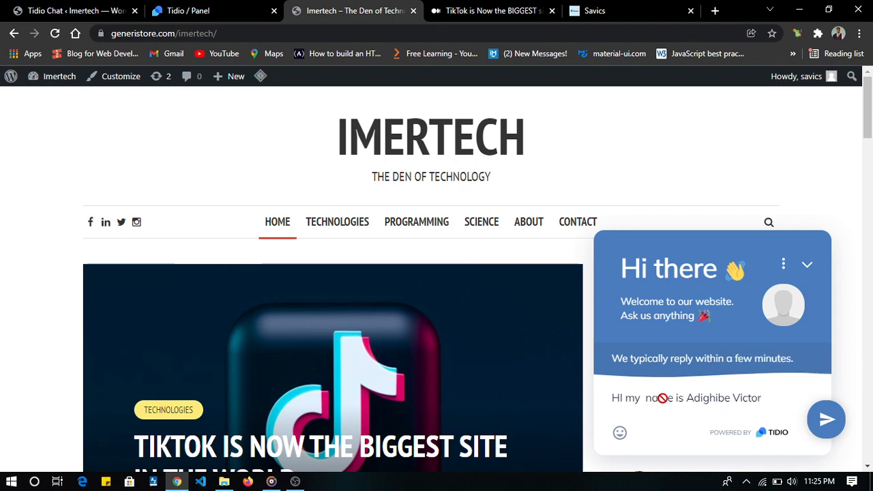
{"action": "key", "text": "Return"}
- Fill in the visitor's email address in the chat's introduction form and submit it without signing up for the newsletter
{"action": "left_click", "coordinate": [693, 275]}
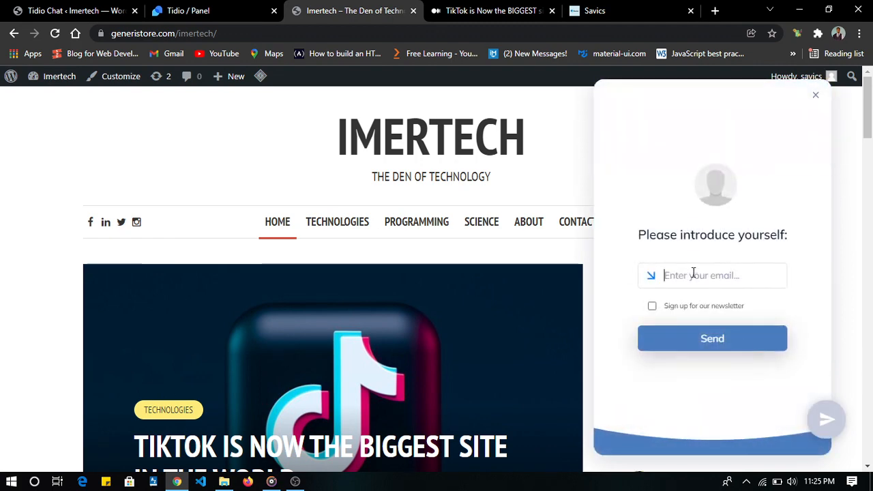
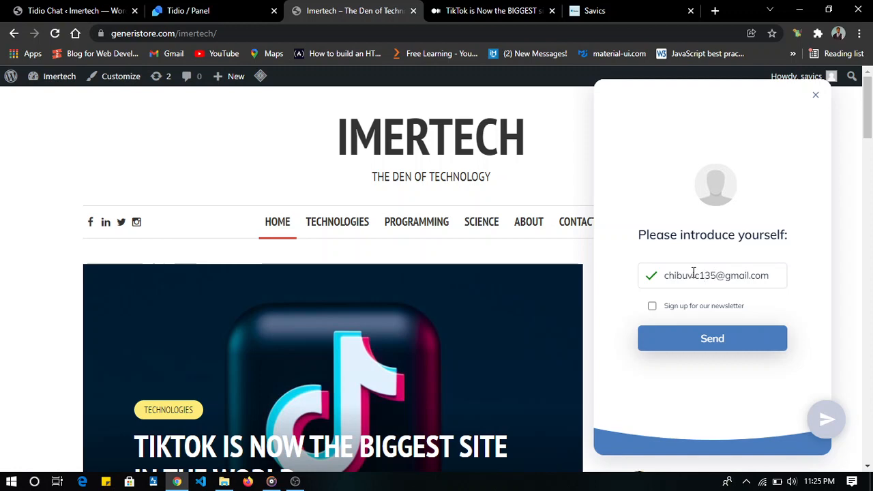
{"action": "key", "text": "Return"}
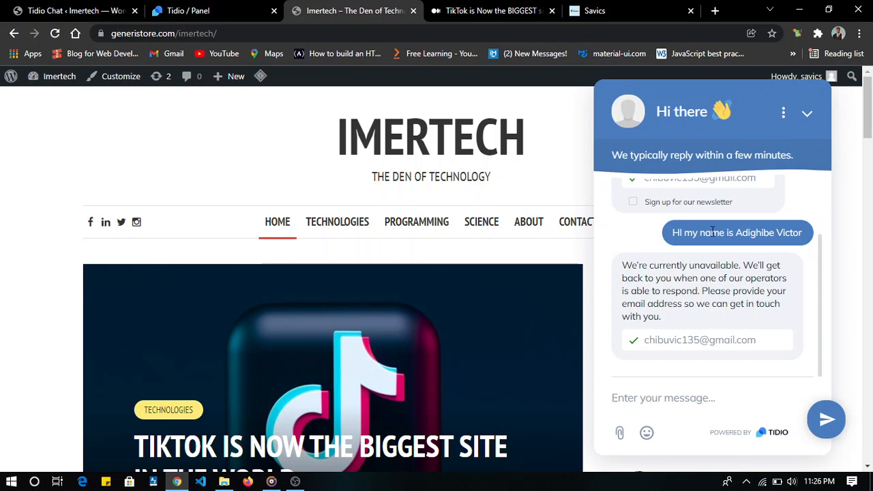
- Go back to the Tidio panel, check the contacts list, and open the conversations to look for the test message
{"action": "left_click", "coordinate": [214, 6]}
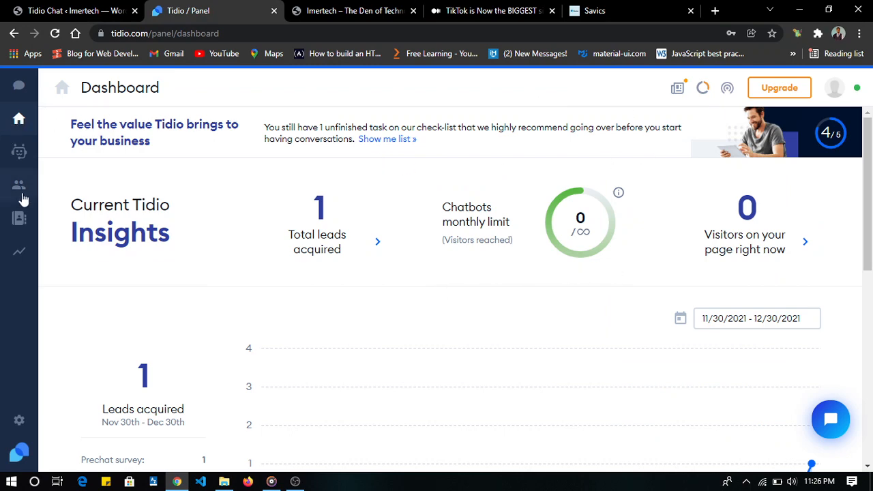
{"action": "left_click", "coordinate": [344, 240]}
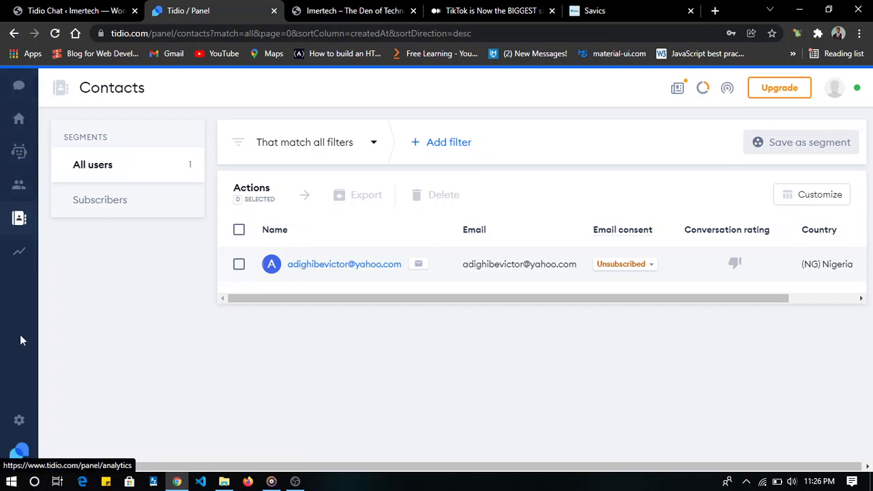
{"action": "left_click", "coordinate": [17, 89]}
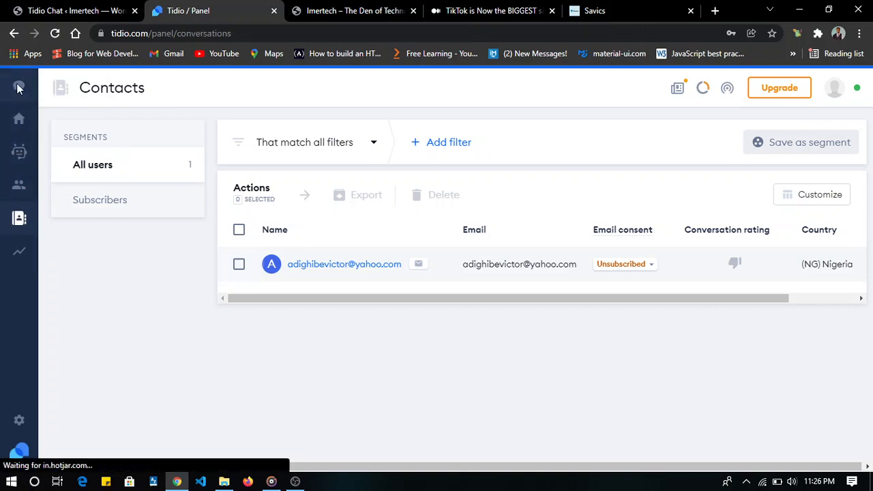
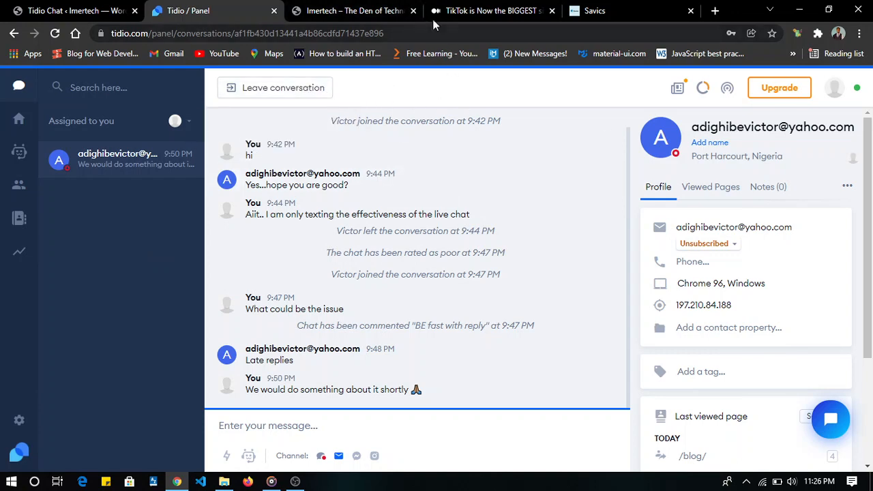
- Go by way of the WordPress Tidio Chat page to the live site and check the chat for a reply
{"action": "left_click", "coordinate": [27, 11]}
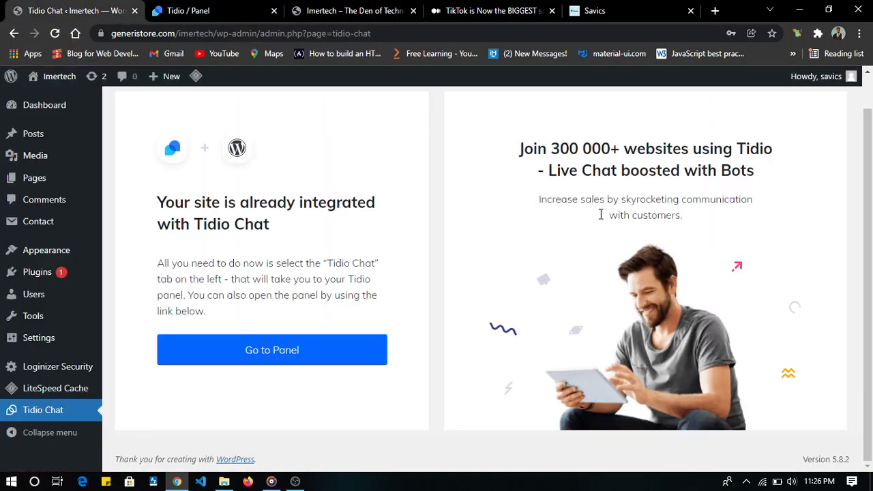
{"action": "left_click", "coordinate": [351, 11]}
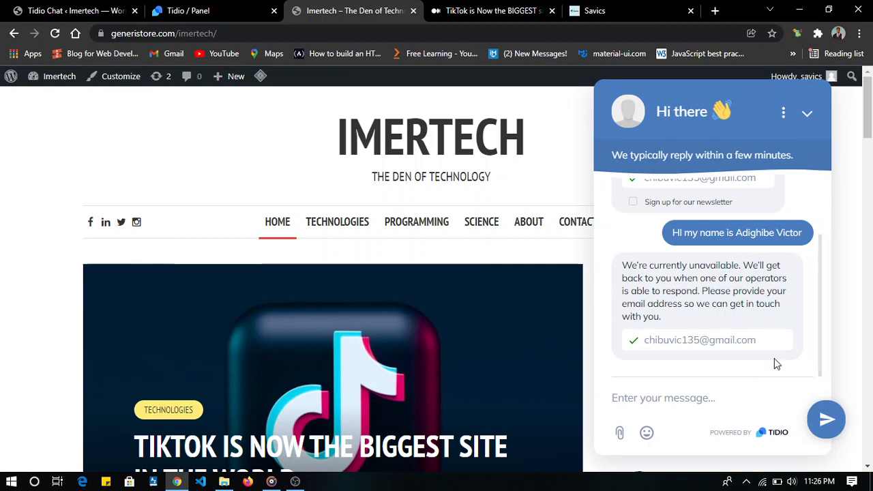
{"action": "scroll", "coordinate": [774, 357], "scroll_direction": "up", "scroll_amount": 1}
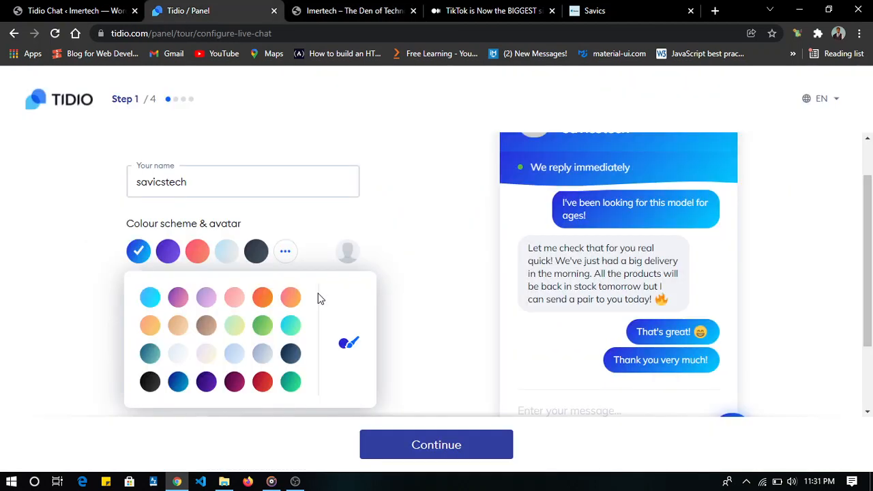
- Keep savicstech as the chat name, choose the dark navy colour scheme for the live chat, and continue to the account information
{"action": "left_click", "coordinate": [198, 175]}
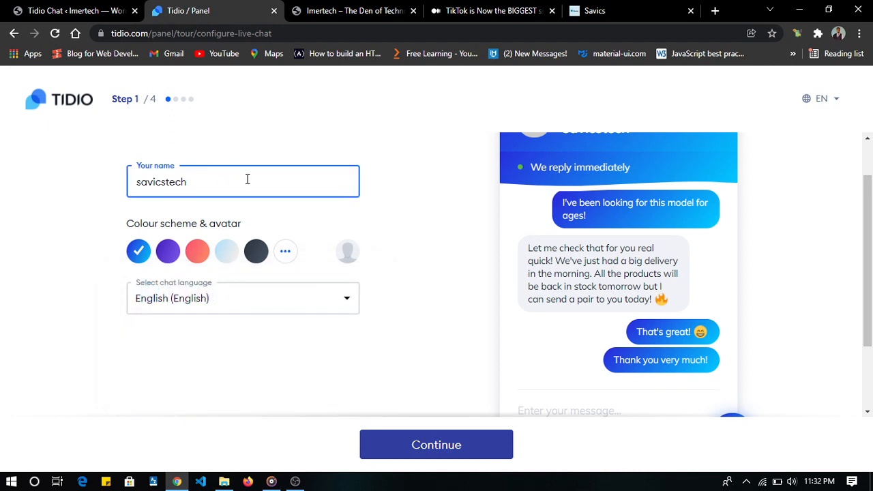
{"action": "left_click", "coordinate": [285, 252]}
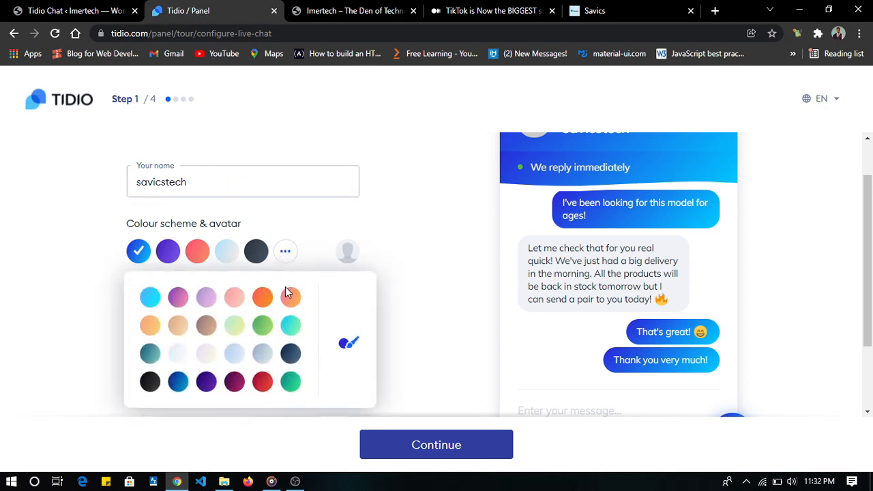
{"action": "left_click", "coordinate": [290, 354]}
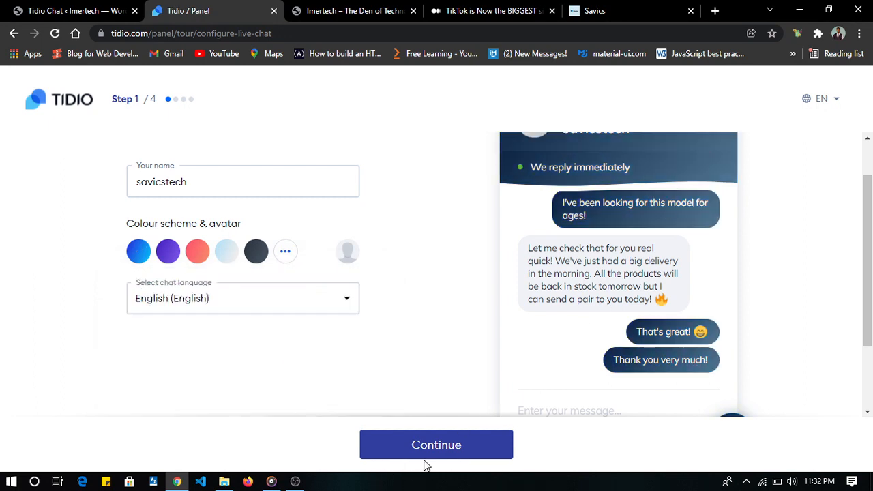
{"action": "left_click", "coordinate": [449, 447]}
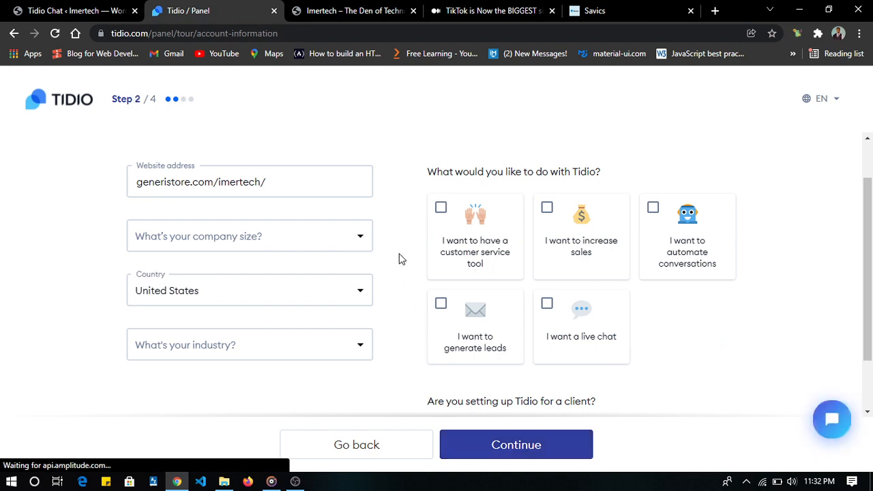
- Set the company size to 4-10 and the country to Nigeria in the account information
{"action": "left_click", "coordinate": [225, 238]}
{"action": "left_click", "coordinate": [191, 322]}
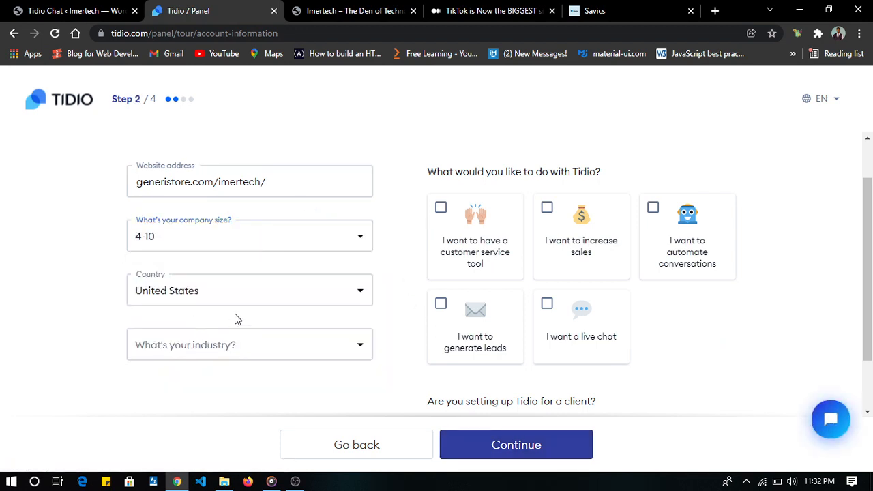
{"action": "left_click", "coordinate": [288, 297]}
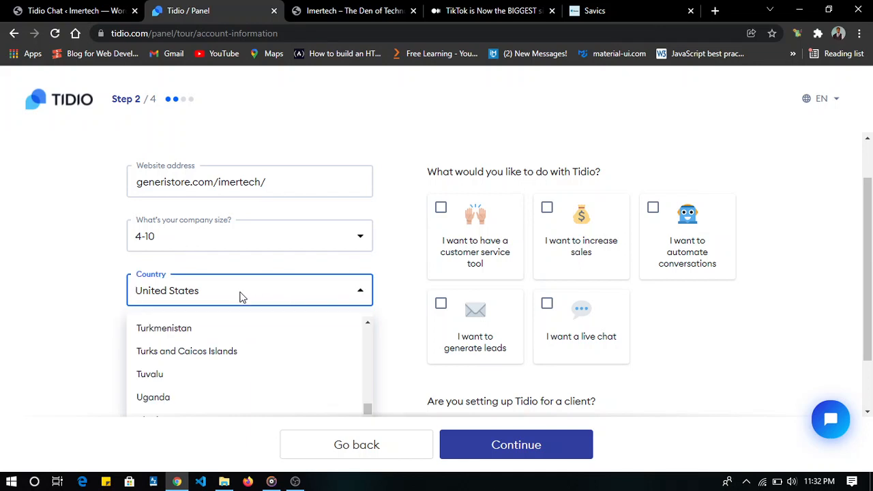
{"action": "type", "text": "Nigeria"}
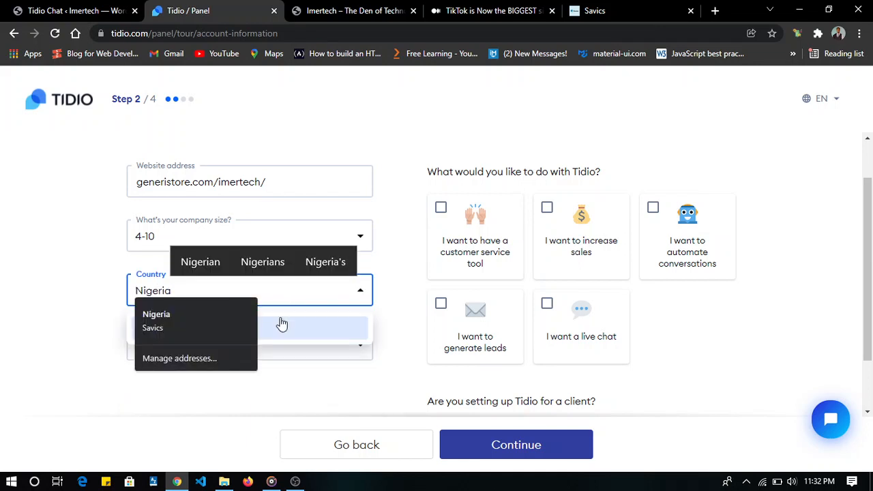
{"action": "left_click", "coordinate": [298, 329]}
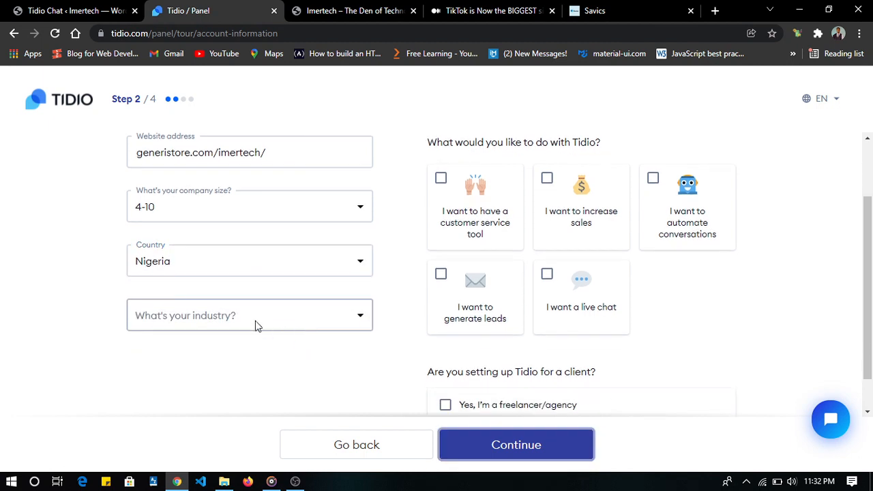
- Set the industry to Blog and the number of monthly inquiries to 26-250
{"action": "left_click", "coordinate": [230, 310]}
{"action": "scroll", "coordinate": [215, 378], "scroll_direction": "down", "scroll_amount": 3}
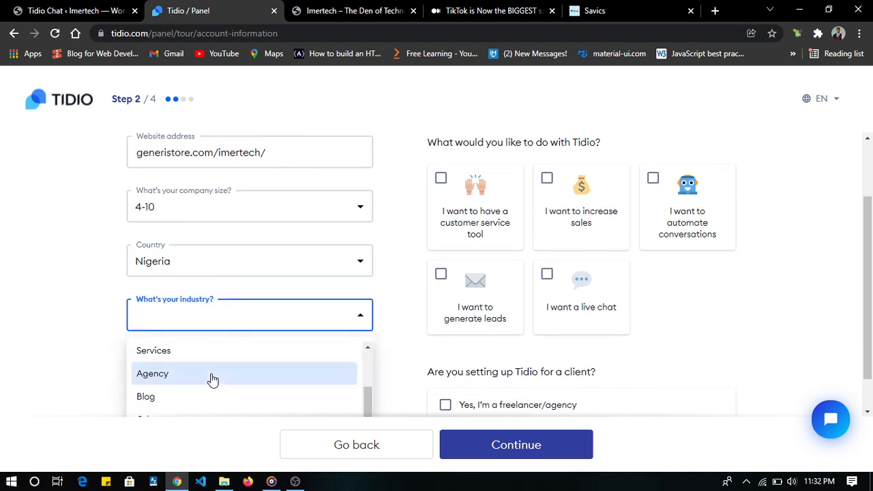
{"action": "left_click", "coordinate": [190, 402]}
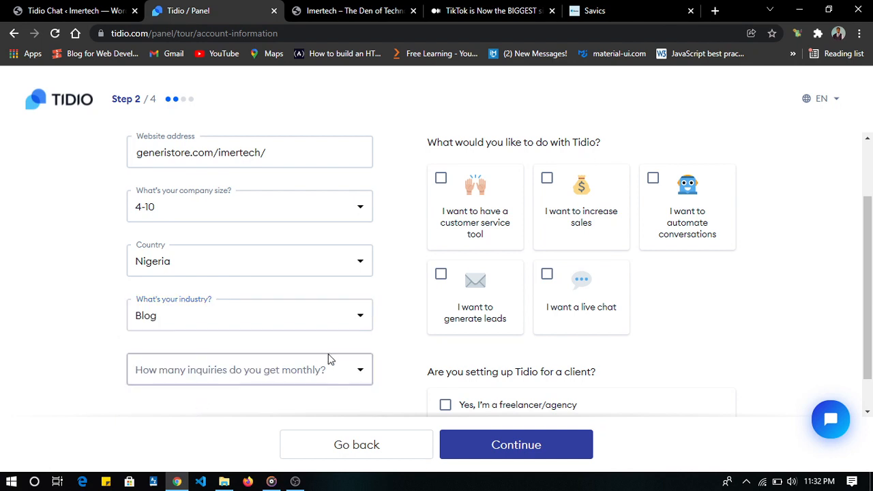
{"action": "left_click", "coordinate": [266, 368]}
{"action": "scroll", "coordinate": [294, 375], "scroll_direction": "down", "scroll_amount": 2}
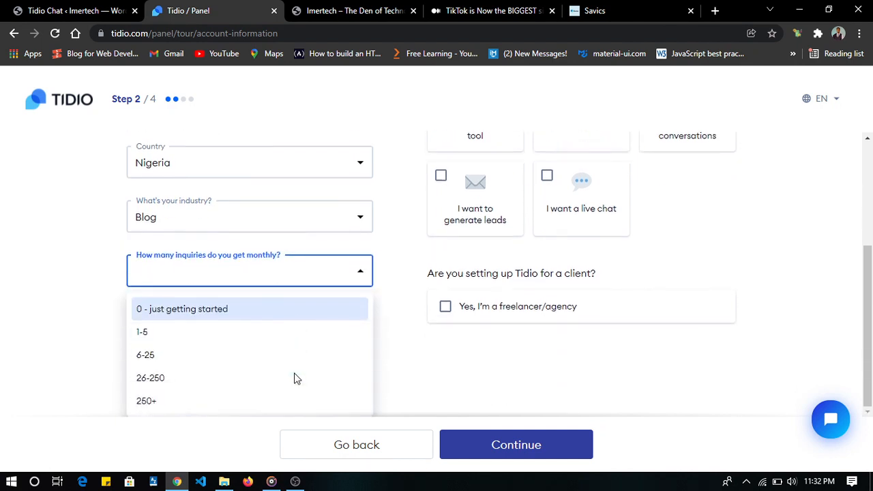
{"action": "left_click", "coordinate": [225, 377]}
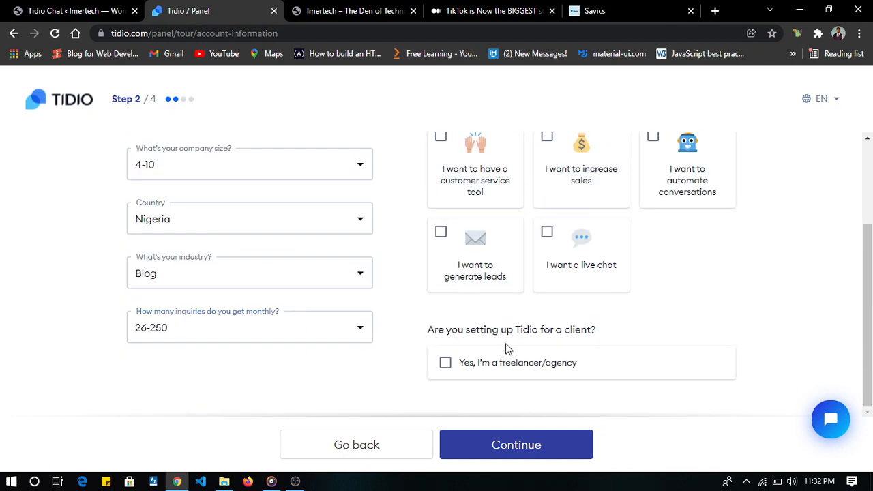
- Select all five purposes for using Tidio, from customer service tool to live chat, and continue to the visitor engagement step
{"action": "scroll", "coordinate": [526, 264], "scroll_direction": "up", "scroll_amount": 1}
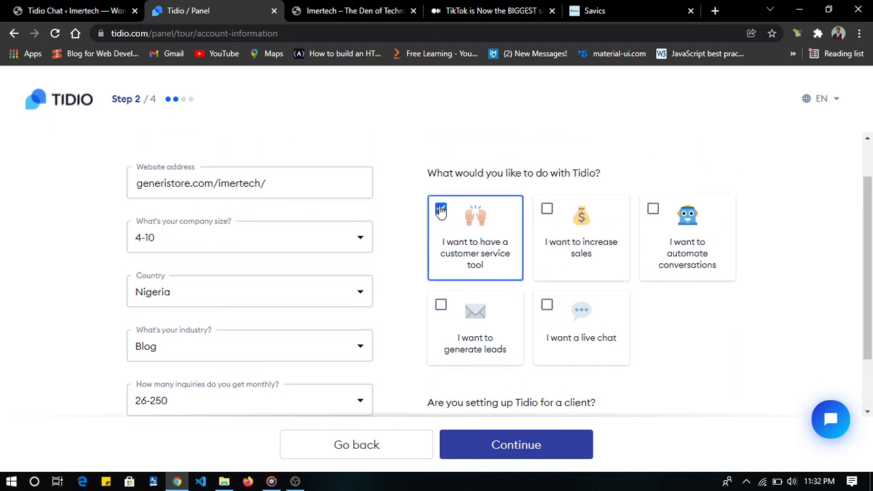
{"action": "left_click", "coordinate": [548, 211]}
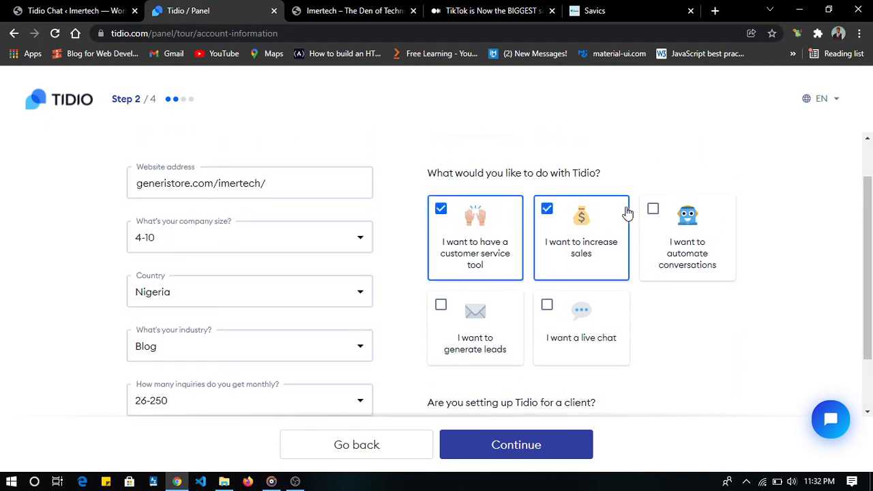
{"action": "left_click", "coordinate": [654, 210]}
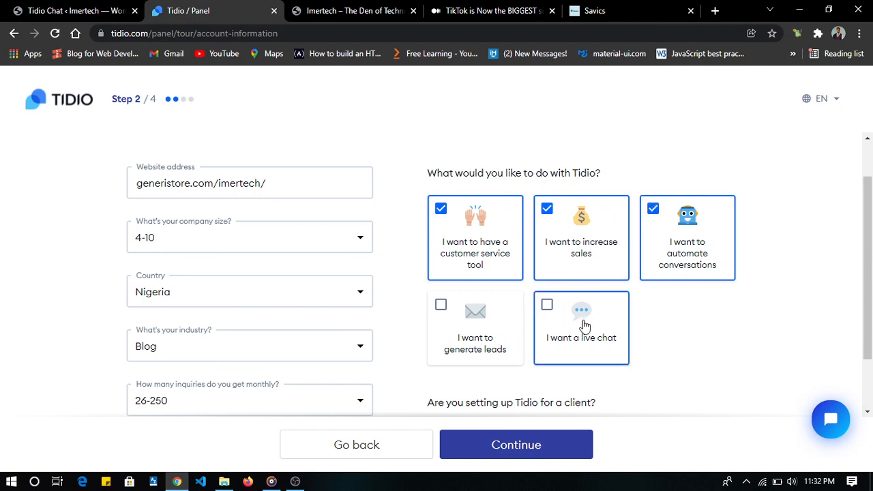
{"action": "left_click", "coordinate": [548, 307]}
{"action": "left_click", "coordinate": [439, 306]}
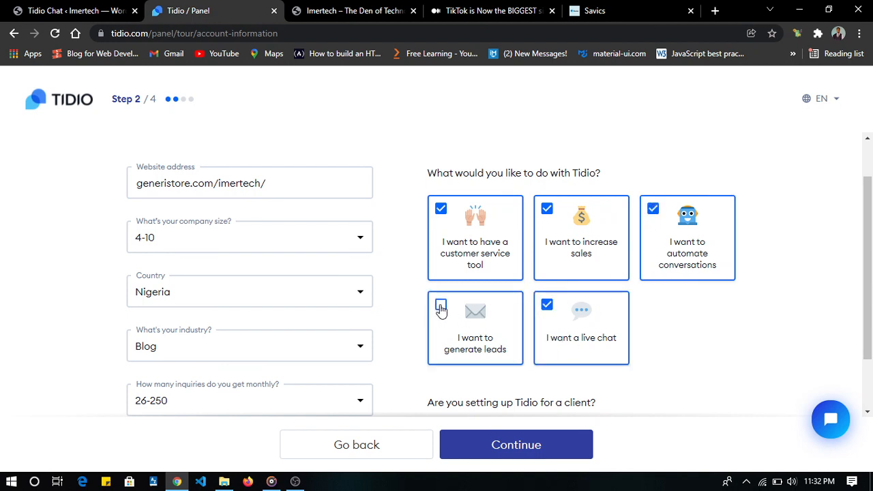
{"action": "scroll", "coordinate": [441, 307], "scroll_direction": "down", "scroll_amount": 1}
{"action": "left_click", "coordinate": [516, 445]}
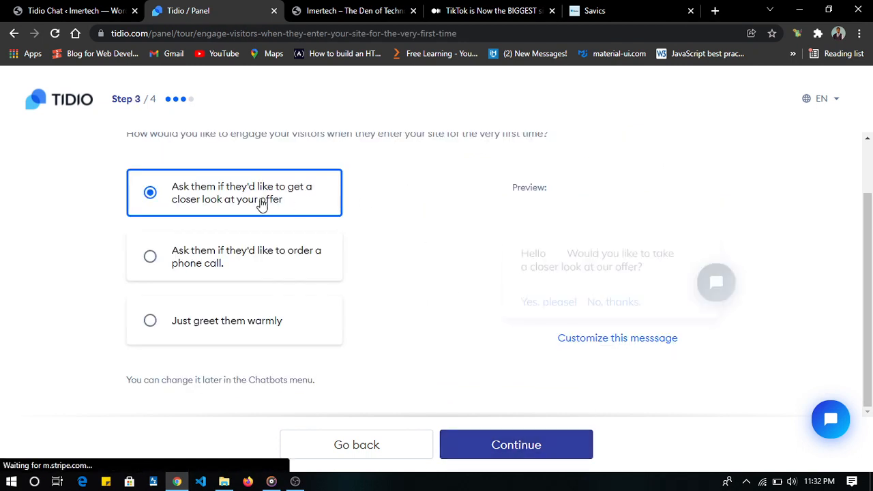
- Choose "Just greet them warmly" as the way to engage first-time visitors and continue to the code installation
{"action": "left_click", "coordinate": [150, 319]}
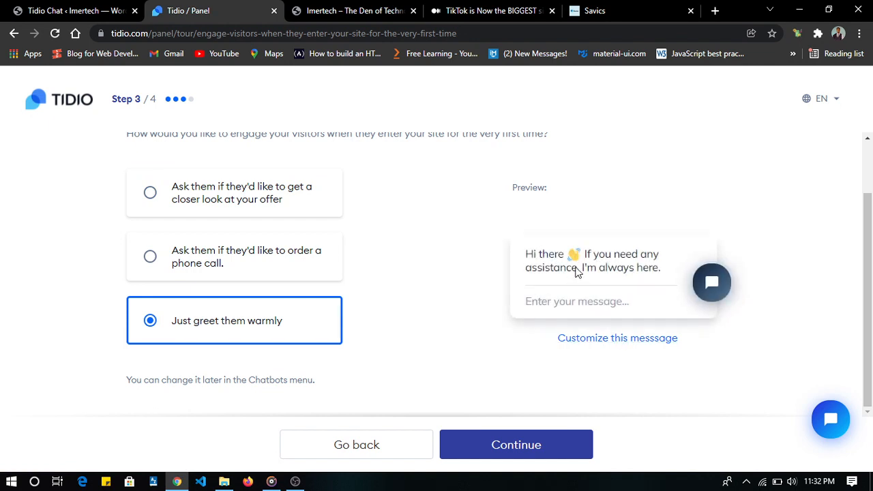
{"action": "left_click", "coordinate": [531, 451]}
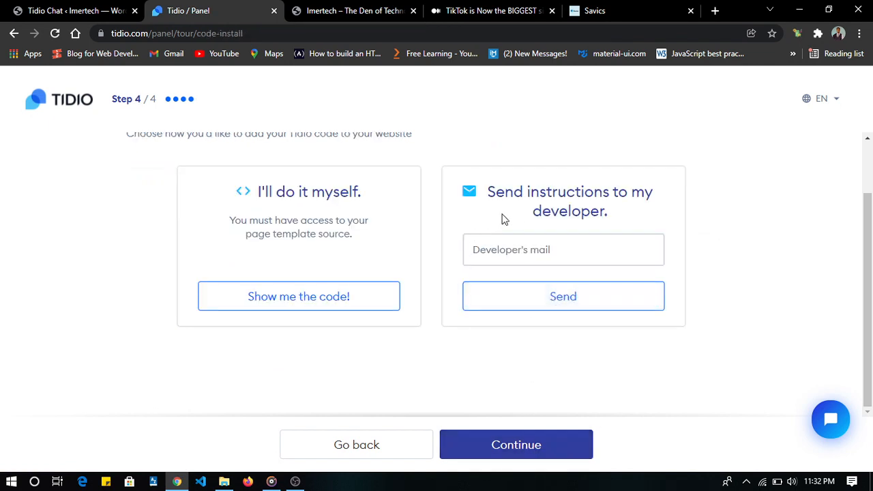
- Choose to install the code without a developer and show the WordPress instructions with the Tidio script to read them through
{"action": "scroll", "coordinate": [332, 216], "scroll_direction": "up", "scroll_amount": 2}
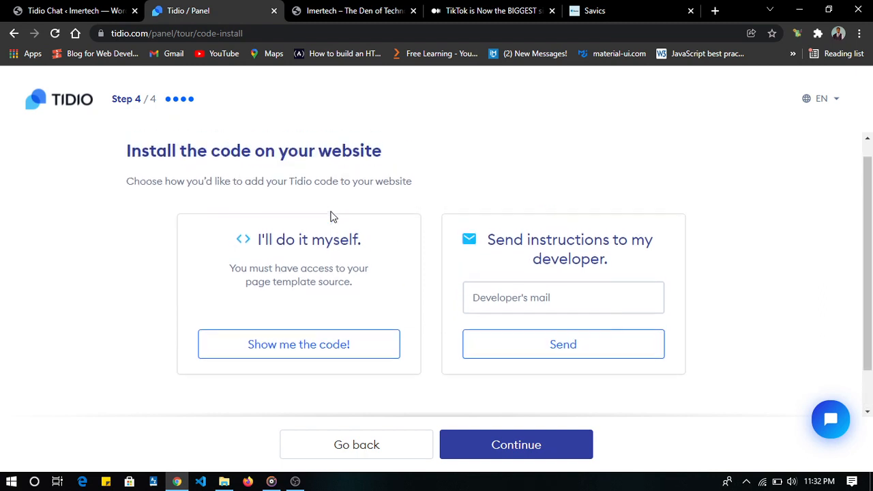
{"action": "scroll", "coordinate": [333, 217], "scroll_direction": "down", "scroll_amount": 1}
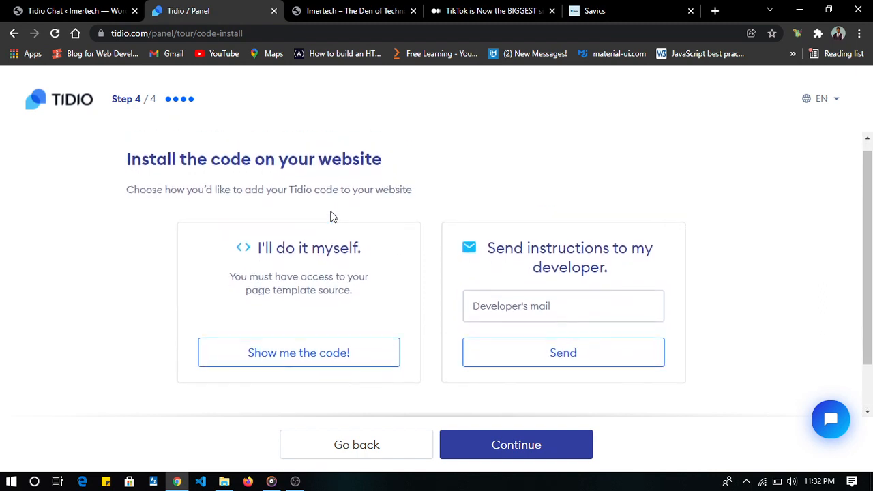
{"action": "scroll", "coordinate": [333, 217], "scroll_direction": "down", "scroll_amount": 1}
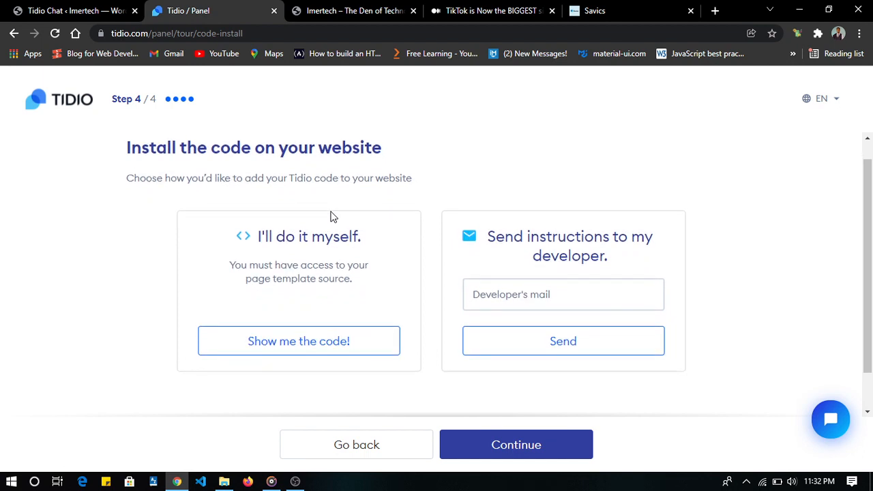
{"action": "scroll", "coordinate": [333, 217], "scroll_direction": "down", "scroll_amount": 1}
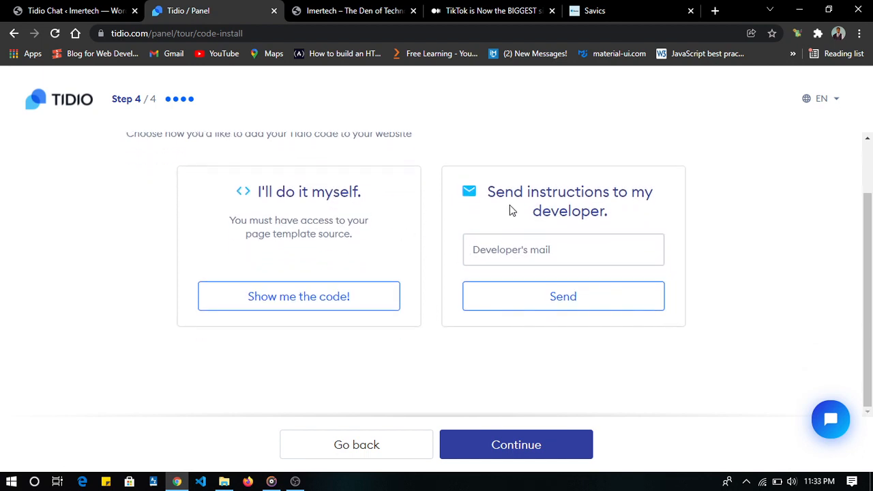
{"action": "left_click", "coordinate": [320, 305]}
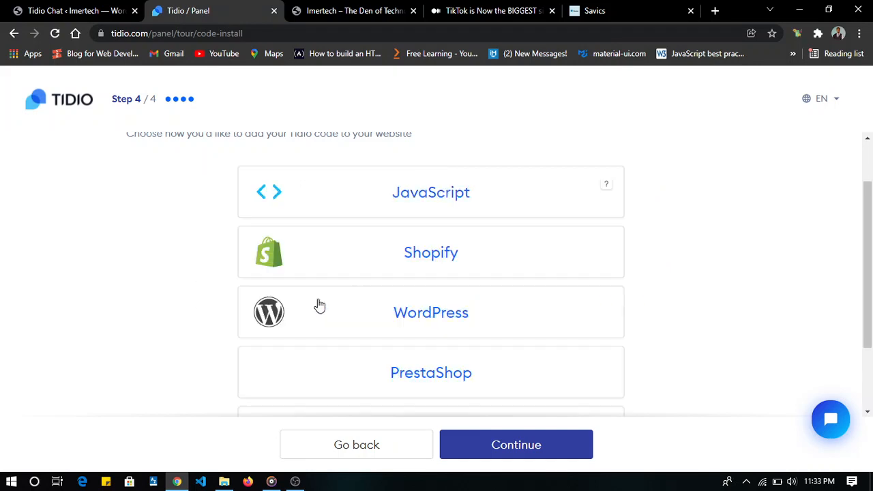
{"action": "left_click", "coordinate": [446, 320]}
{"action": "scroll", "coordinate": [446, 320], "scroll_direction": "down", "scroll_amount": 3}
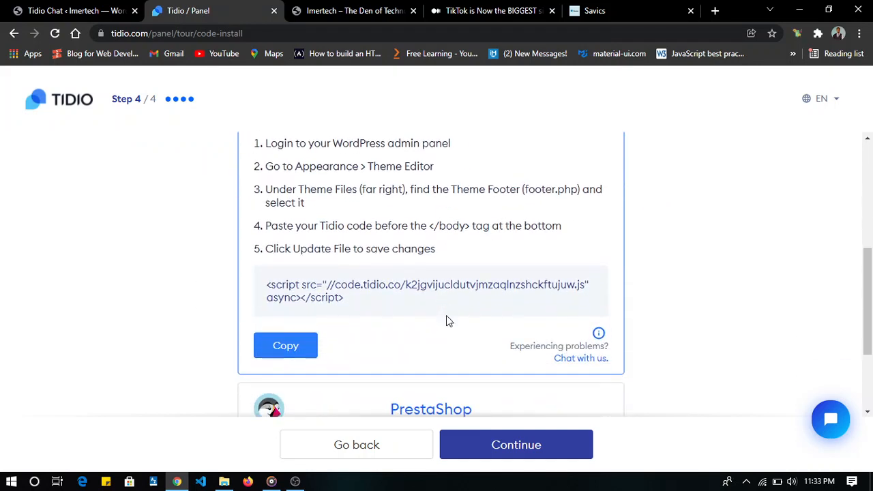
{"action": "scroll", "coordinate": [445, 321], "scroll_direction": "up", "scroll_amount": 1}
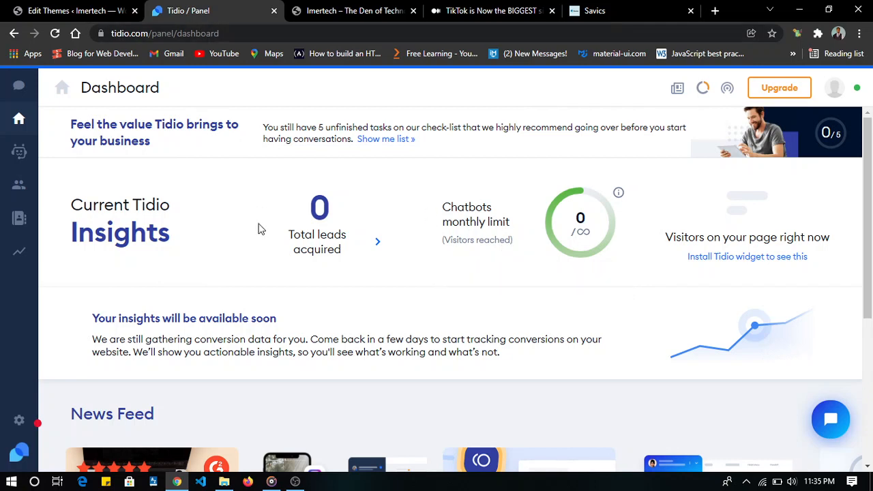
- Reload the live site's home page, look over its posts, and open the redesigned chat from its greeting message
{"action": "left_click", "coordinate": [346, 8]}
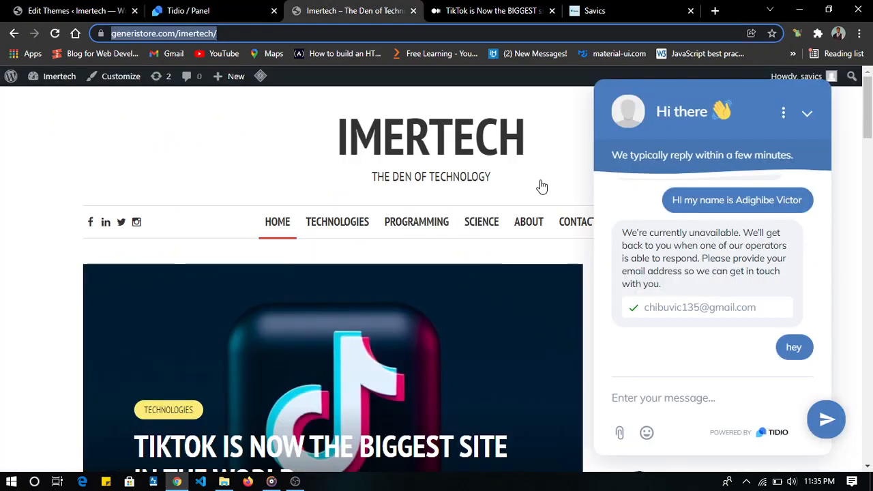
{"action": "left_click", "coordinate": [540, 356]}
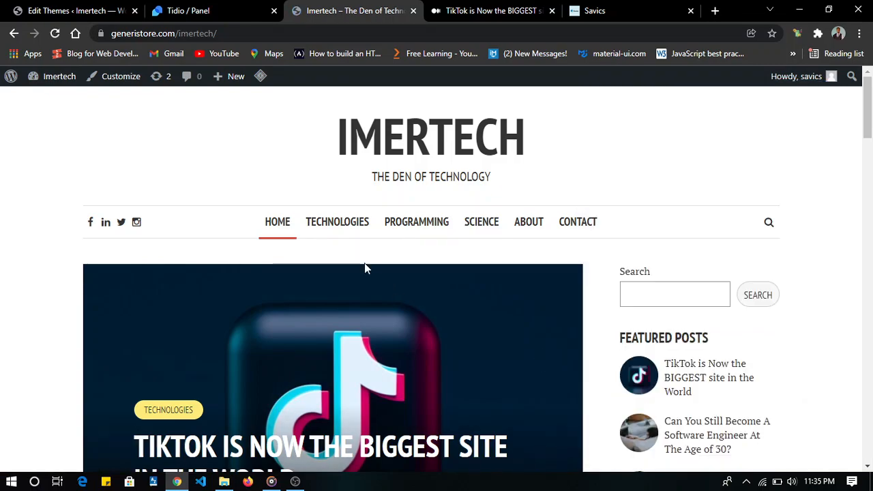
{"action": "scroll", "coordinate": [365, 267], "scroll_direction": "down", "scroll_amount": 10}
{"action": "scroll", "coordinate": [364, 268], "scroll_direction": "up", "scroll_amount": 10}
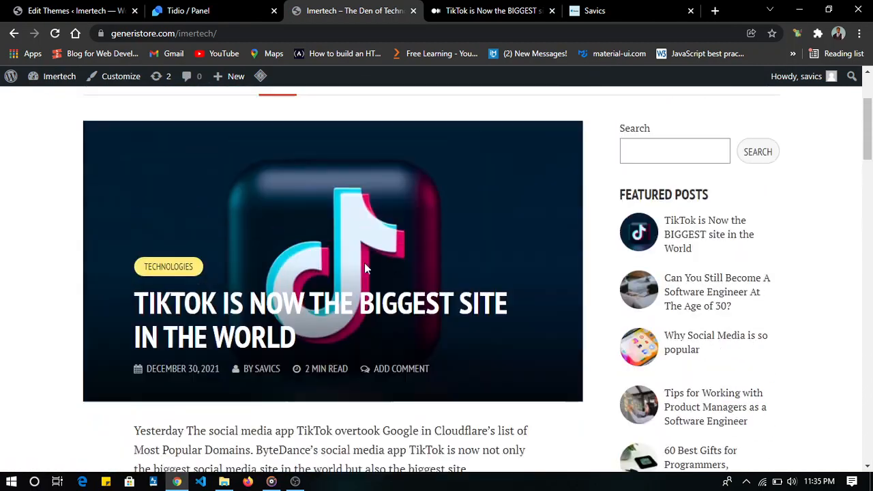
{"action": "scroll", "coordinate": [364, 268], "scroll_direction": "down", "scroll_amount": 15}
{"action": "scroll", "coordinate": [364, 268], "scroll_direction": "down", "scroll_amount": 10}
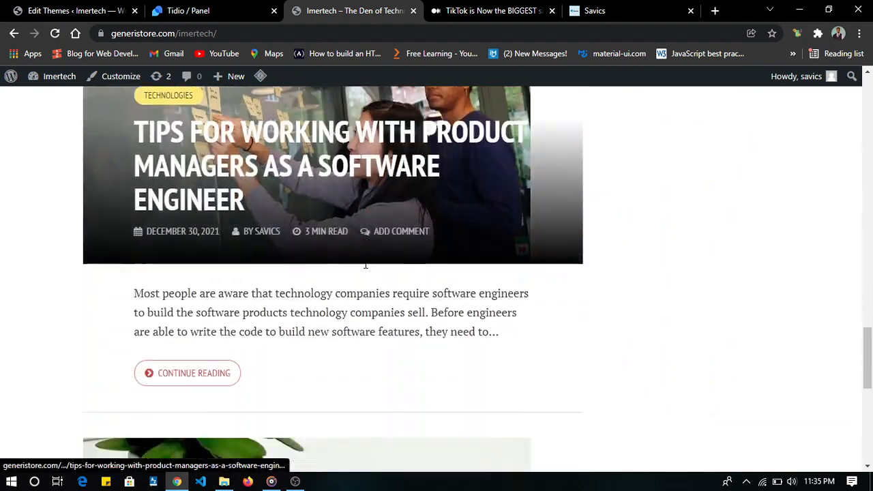
{"action": "scroll", "coordinate": [364, 268], "scroll_direction": "up", "scroll_amount": 5}
{"action": "scroll", "coordinate": [365, 268], "scroll_direction": "up", "scroll_amount": 10}
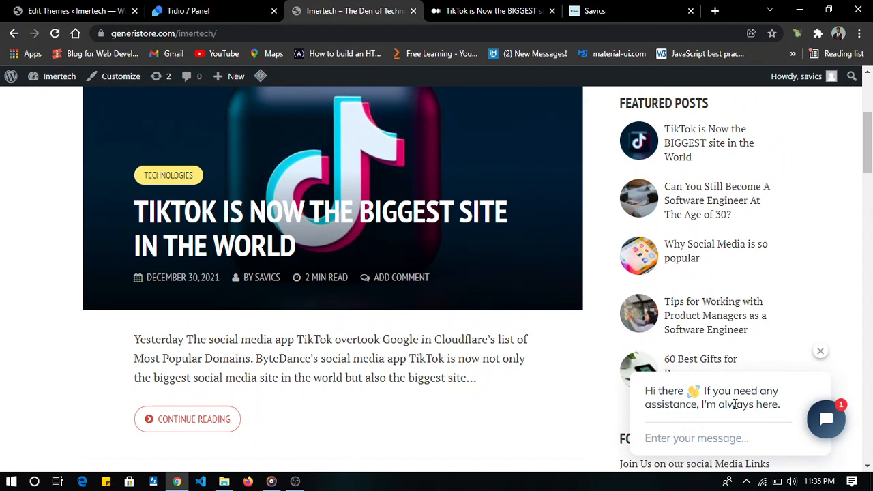
{"action": "left_click", "coordinate": [706, 448]}
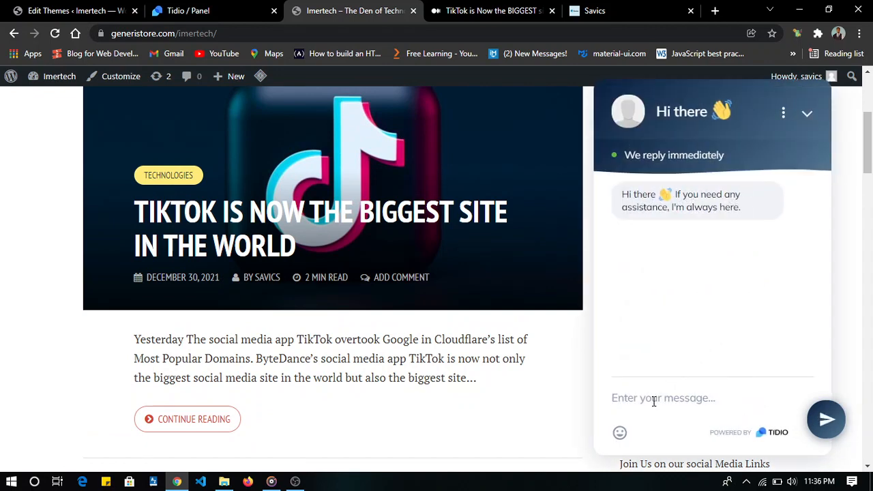
- Send the visitor message "Hello" in the site's chat and introduce the visitor by submitting the e-mail address
{"action": "type", "text": "Hello"}
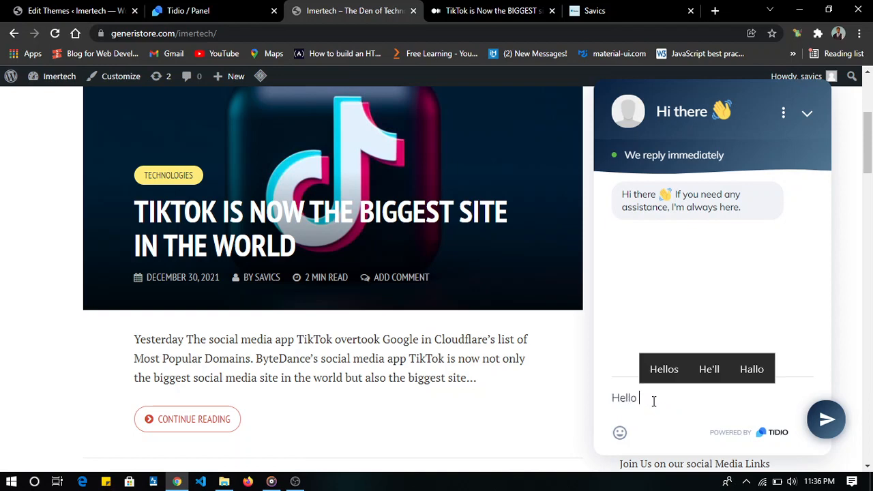
{"action": "key", "text": "Return"}
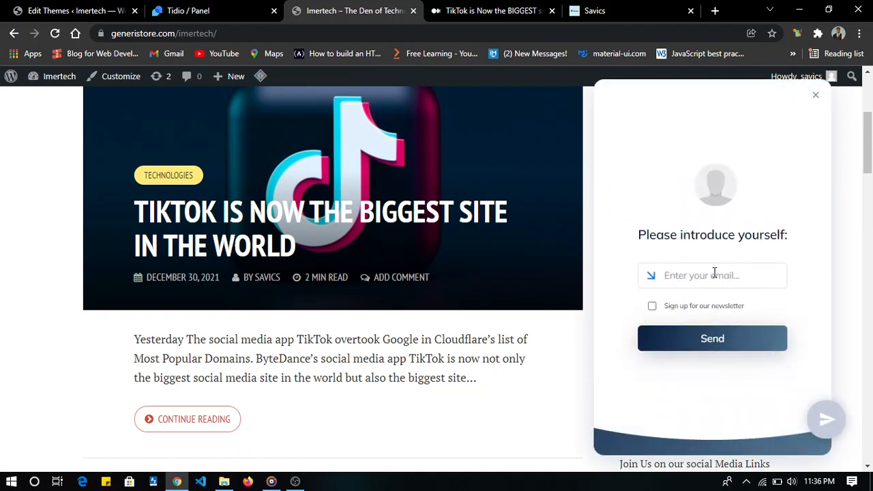
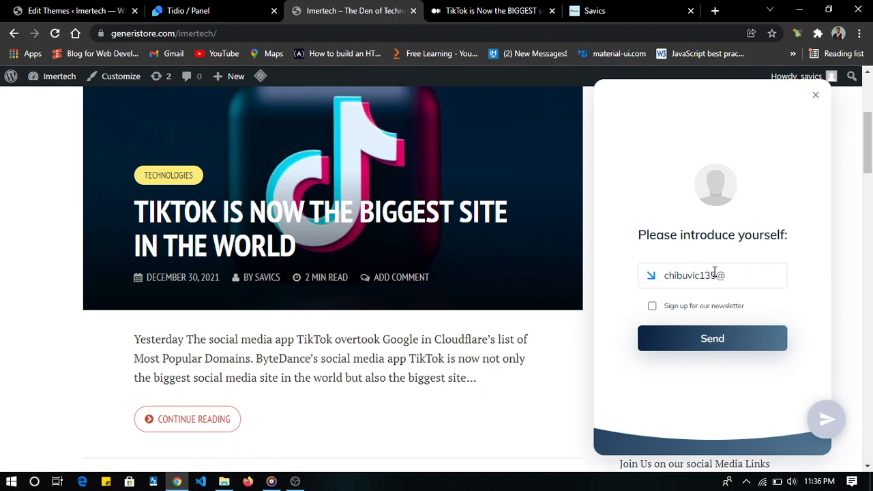
{"action": "left_click", "coordinate": [691, 340]}
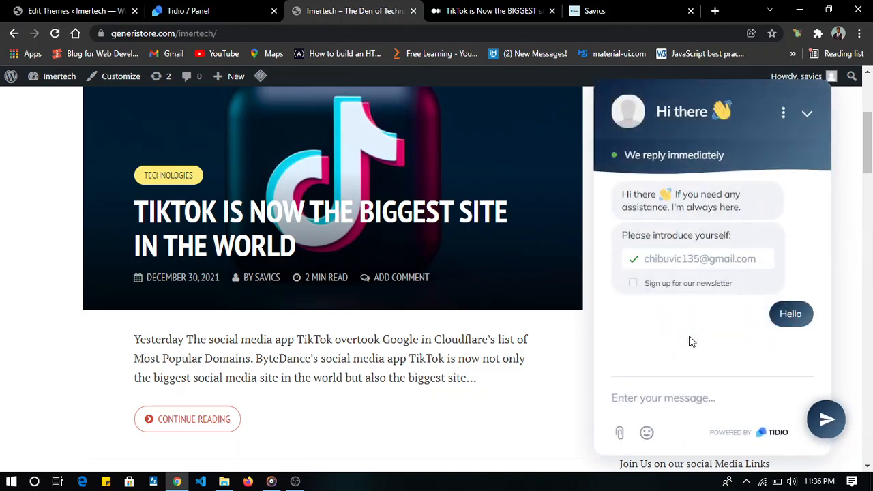
- Switch to the Tidio panel and open the visitor's unassigned "Hello" conversation
{"action": "left_click", "coordinate": [188, 10]}
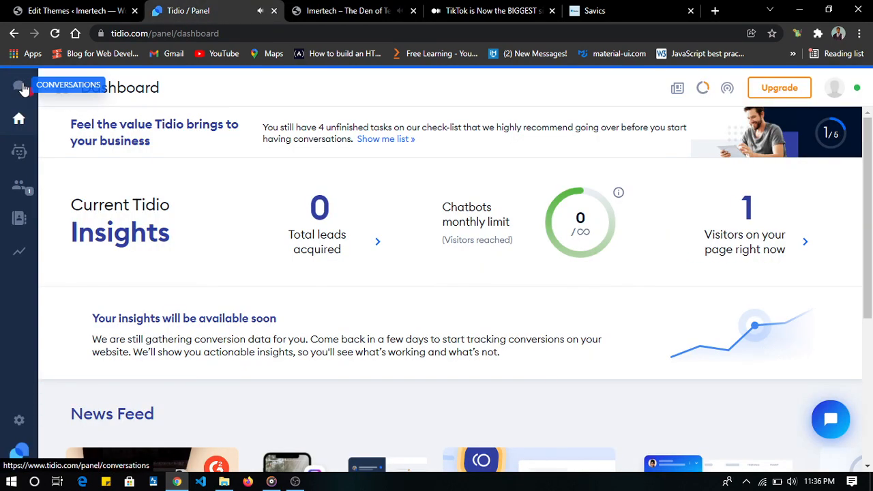
{"action": "left_click", "coordinate": [21, 86]}
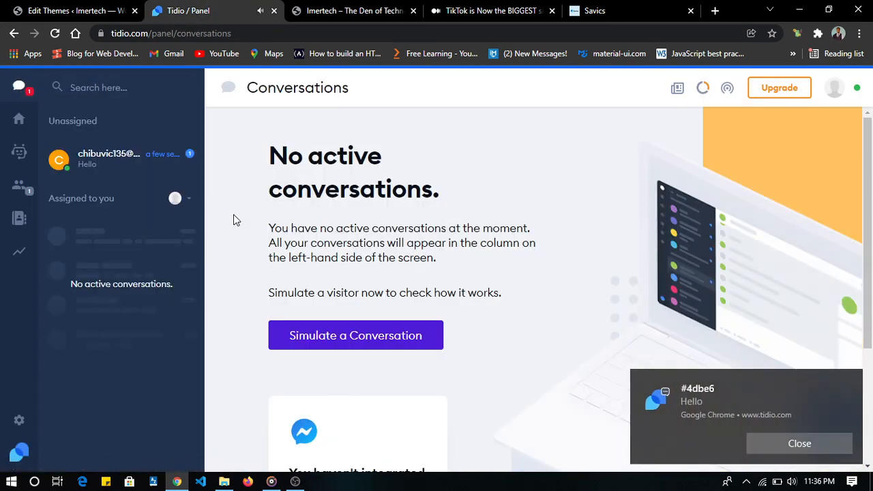
{"action": "left_click", "coordinate": [96, 170]}
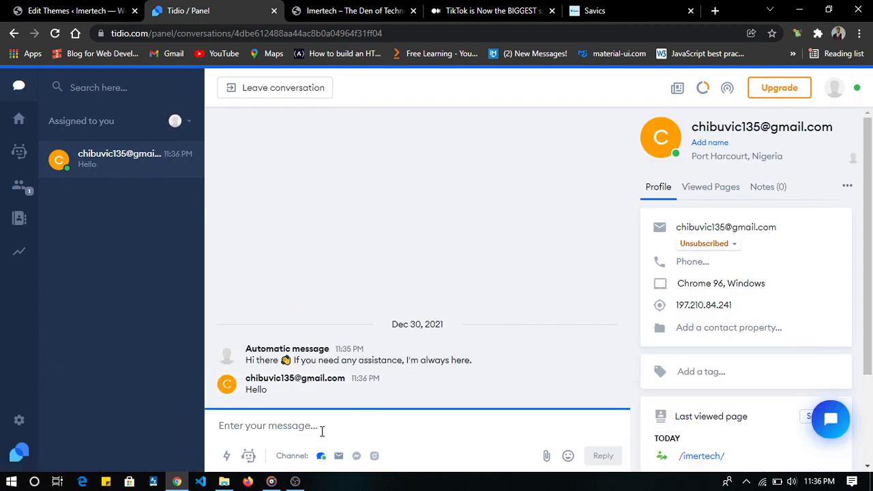
- Reply to the visitor's conversation with "Hi, how can we help you?"
{"action": "left_click", "coordinate": [322, 431]}
{"action": "type", "text": "H"}
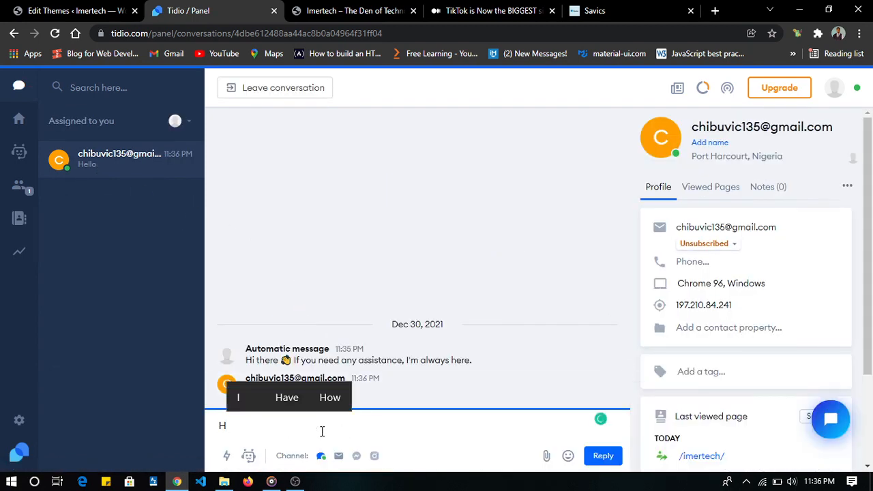
{"action": "type", "text": "i"}
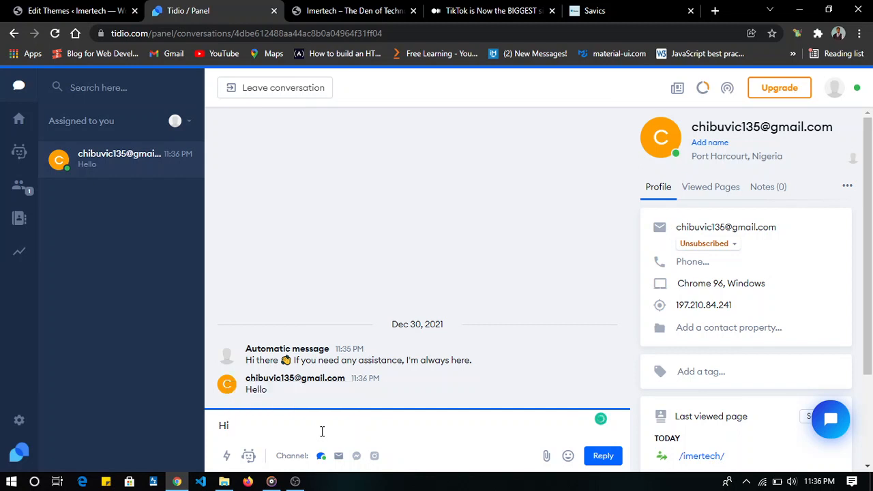
{"action": "type", "text": ", how can we "}
{"action": "type", "text": "w"}
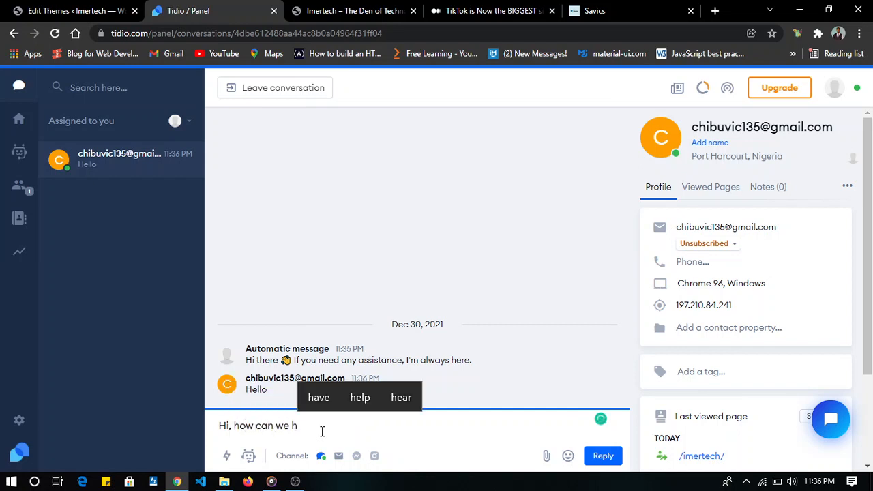
{"action": "type", "text": "elp you?"}
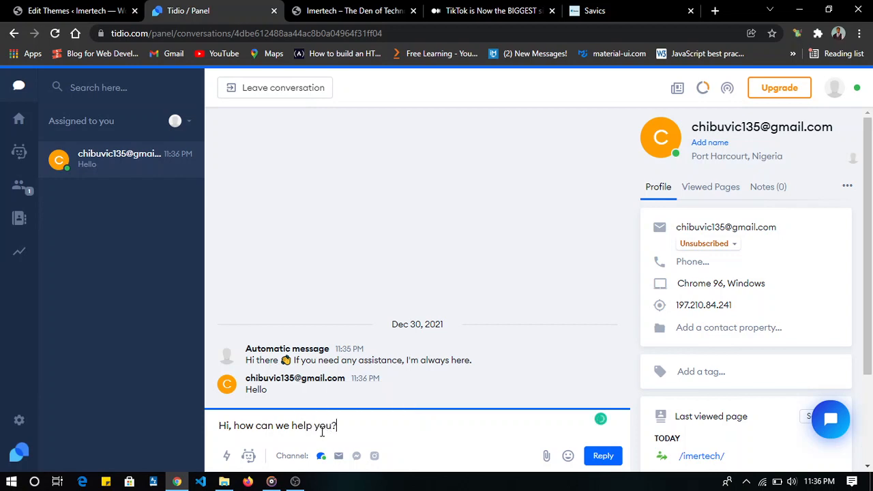
{"action": "key", "text": "Return"}
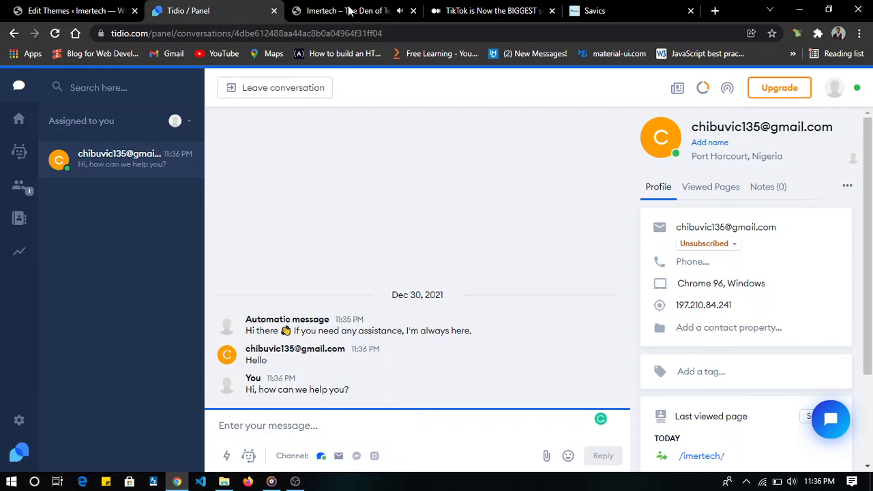
- Return to the live site and send the visitor message "I would love to get more information on tech related issues"
{"action": "left_click", "coordinate": [368, 7]}
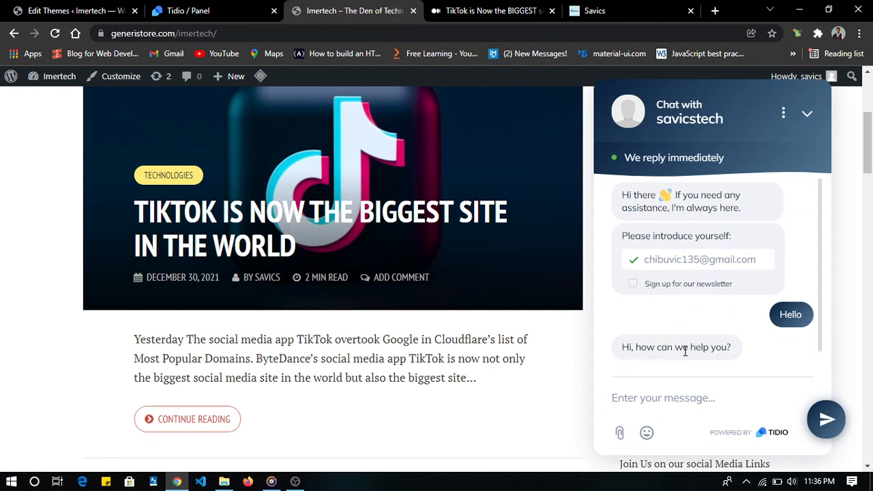
{"action": "type", "text": "I oul"}
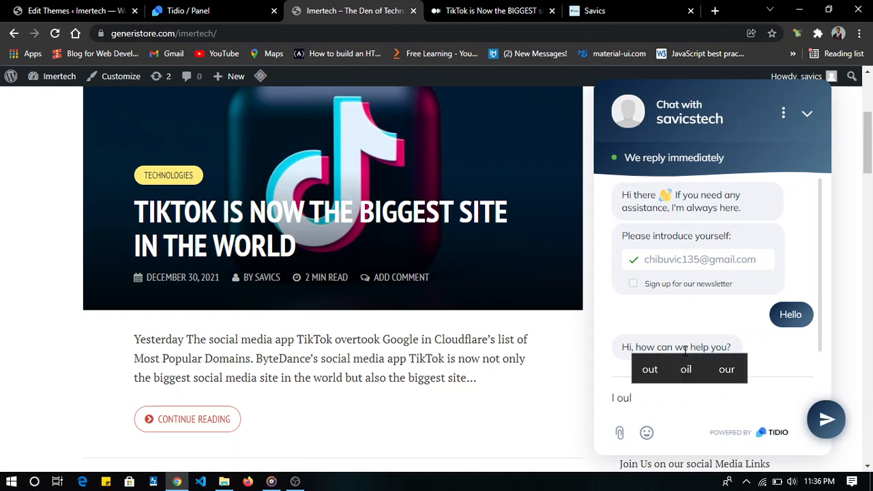
{"action": "key", "text": "BackSpace"}
{"action": "key", "text": "BackSpace"}
{"action": "type", "text": "I would l"}
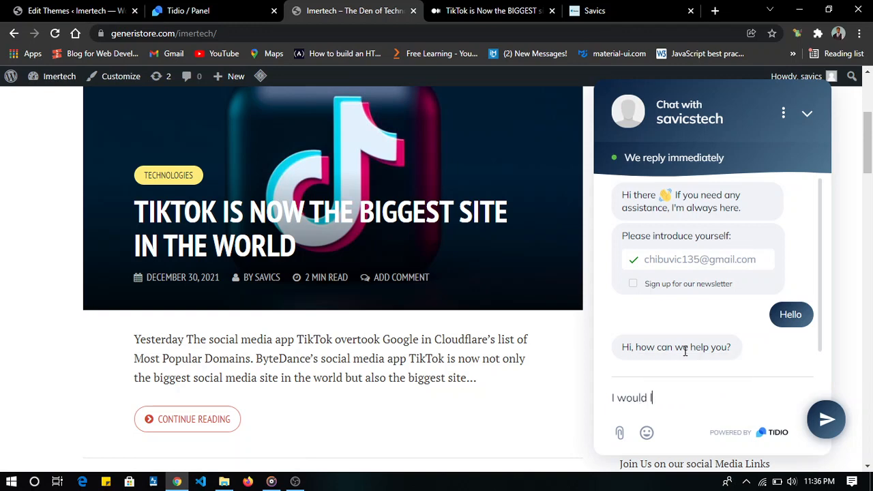
{"action": "type", "text": "ove to get more information"}
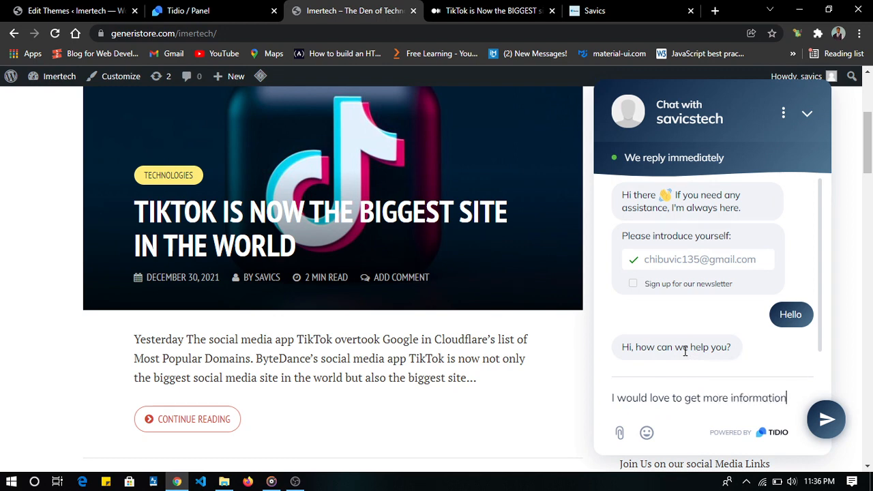
{"action": "type", "text": " on tech rela"}
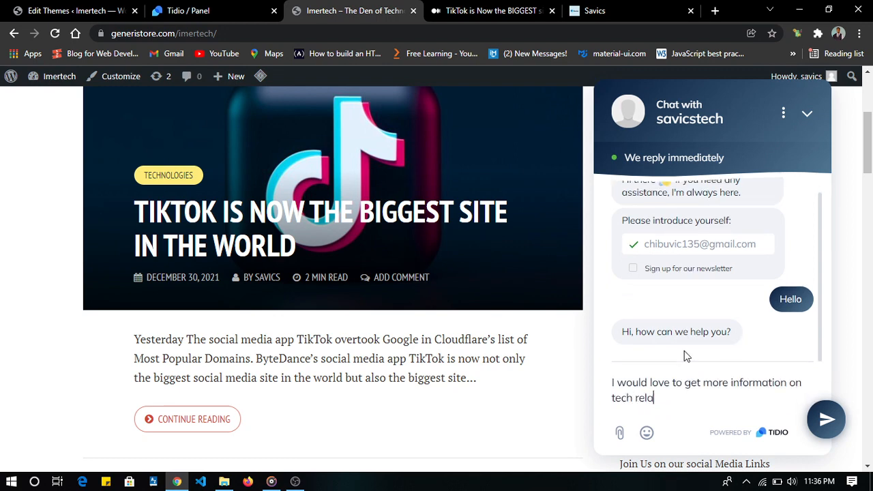
{"action": "type", "text": "ted issues"}
{"action": "key", "text": "Return"}
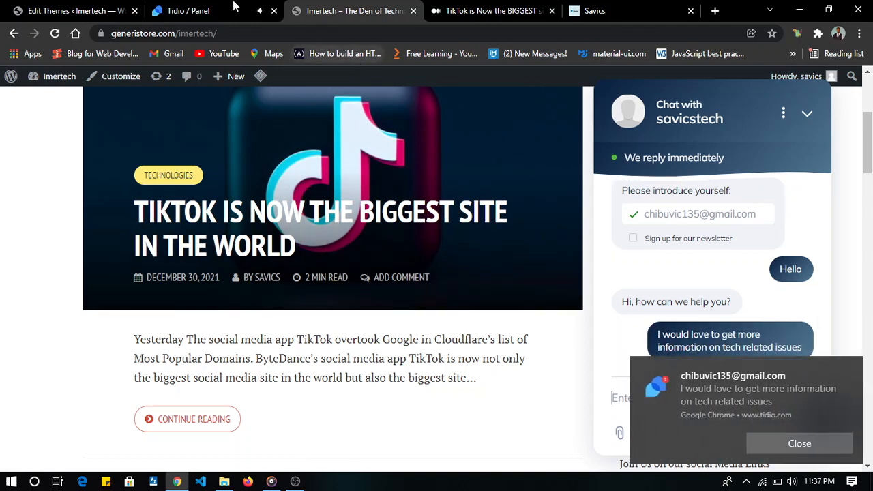
- Answer the visitor from the Tidio panel with two messages, "OK you are welcome." and "That would be done"
{"action": "left_click", "coordinate": [225, 7]}
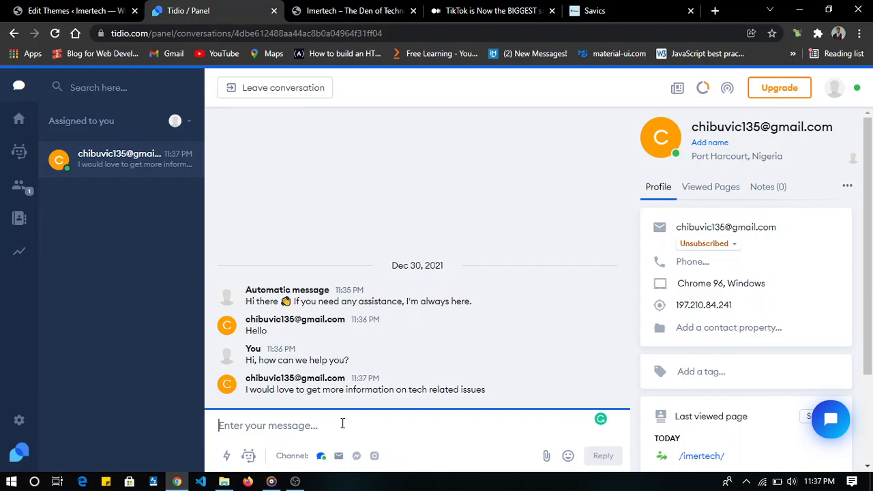
{"action": "type", "text": "OK youar"}
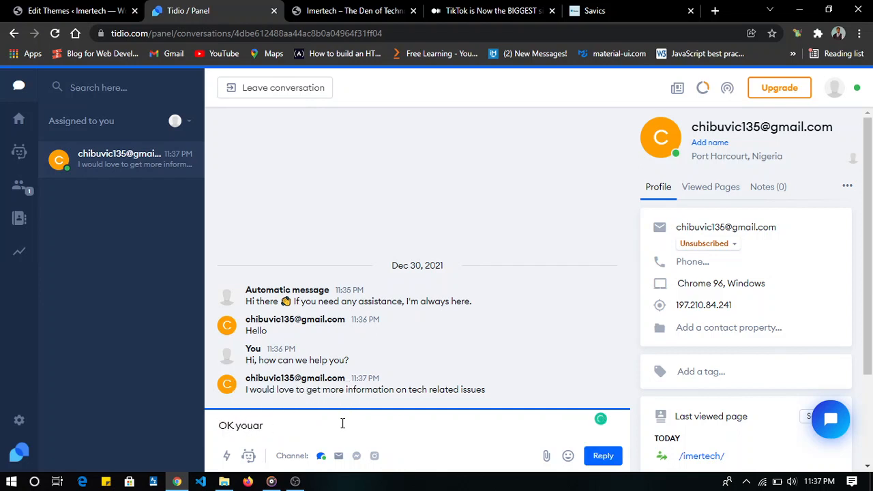
{"action": "type", "text": "eare welcome."}
{"action": "key", "text": "Return"}
{"action": "type", "text": "That wpu;ld"}
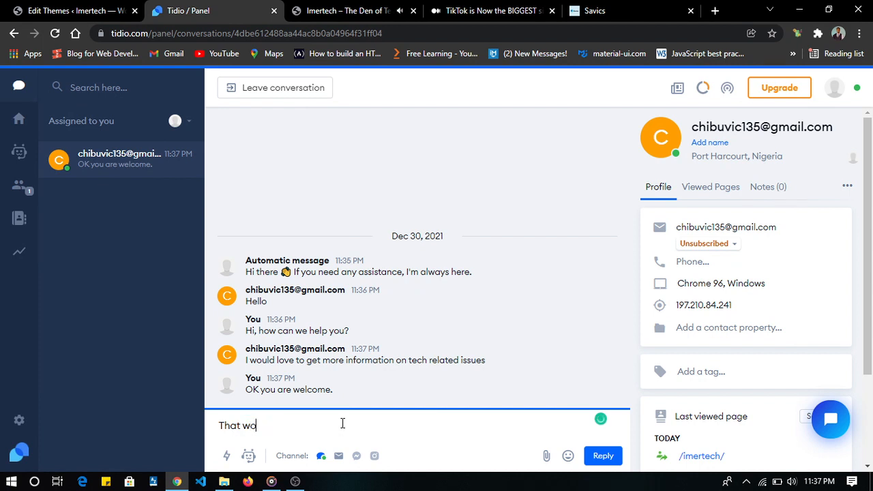
{"action": "type", "text": "uld be done"}
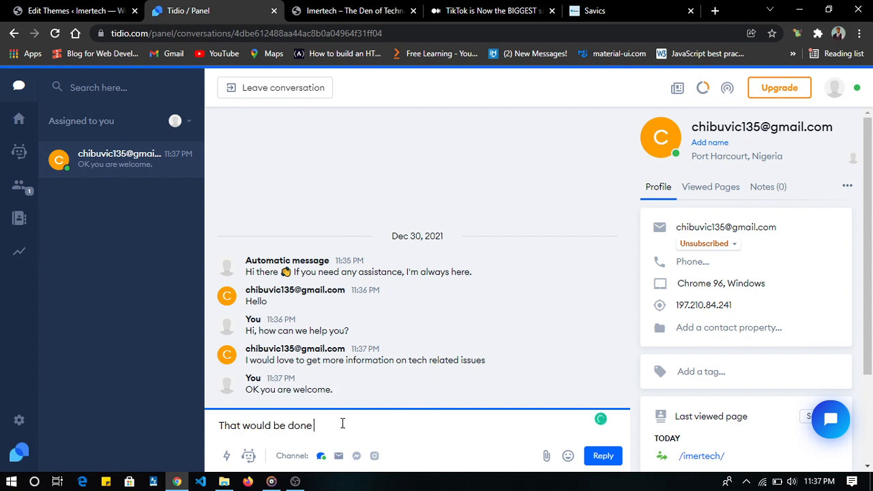
{"action": "key", "text": "Return"}
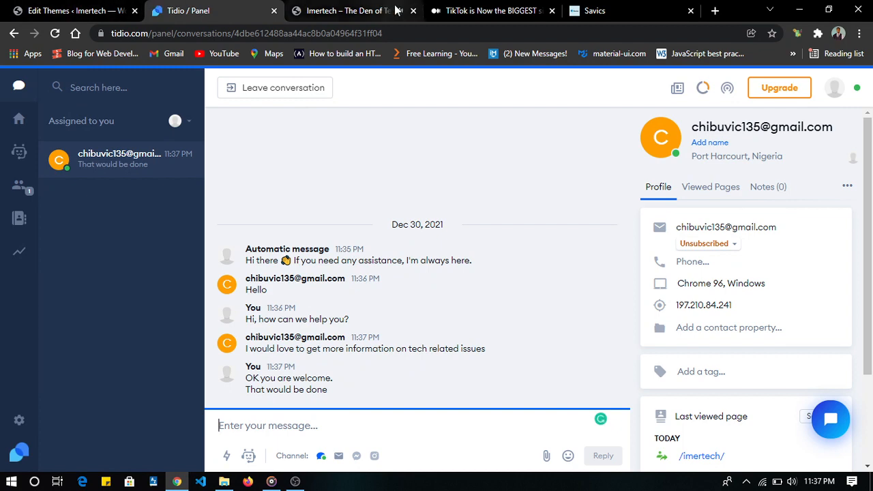
- Check the replies in the live site's chat and minimize the chat window
{"action": "left_click", "coordinate": [398, 11]}
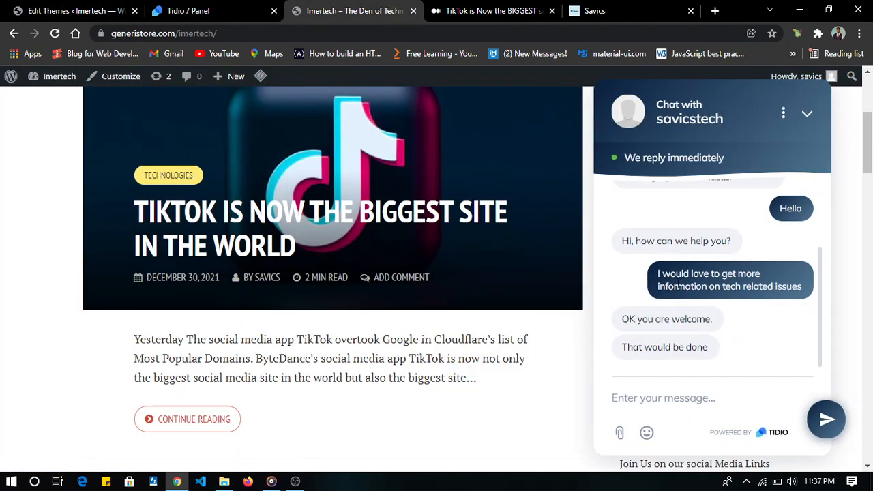
{"action": "left_click", "coordinate": [812, 121]}
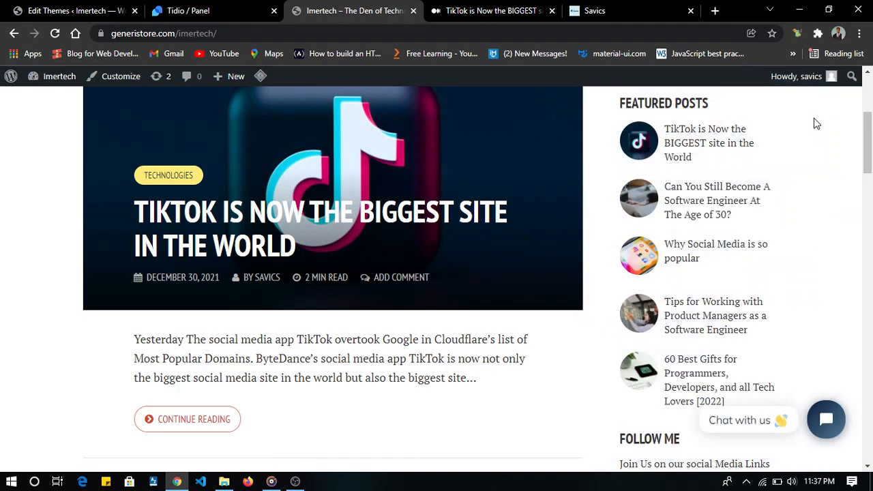
{"action": "scroll", "coordinate": [439, 292], "scroll_direction": "up", "scroll_amount": 3}
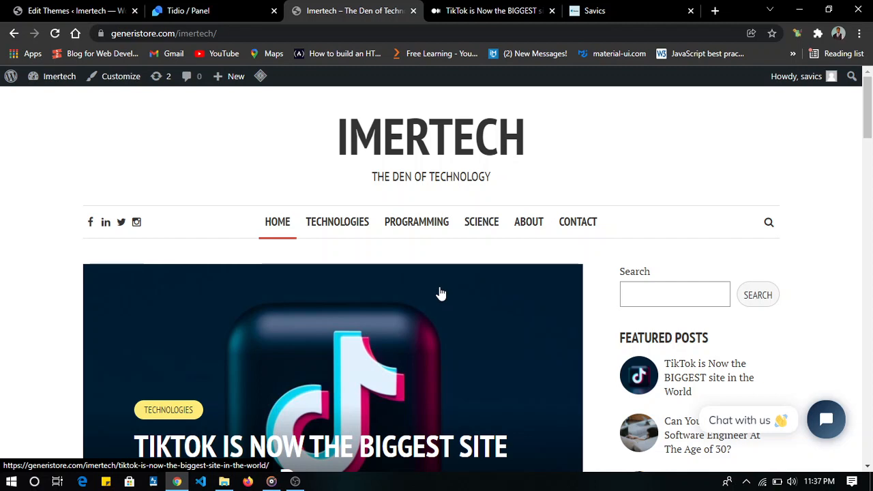
- Glance at the Tidio conversation and the theme footer code, and look over the posts on the live home page
{"action": "left_click", "coordinate": [212, 8]}
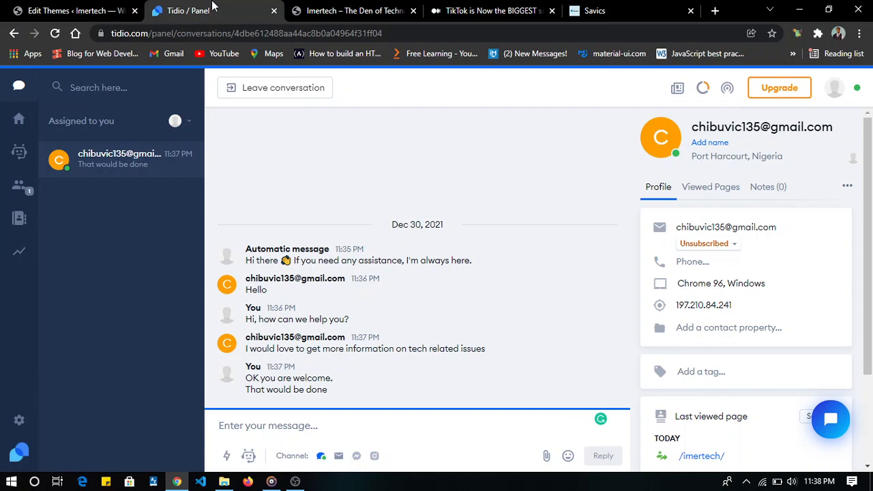
{"action": "left_click", "coordinate": [70, 6]}
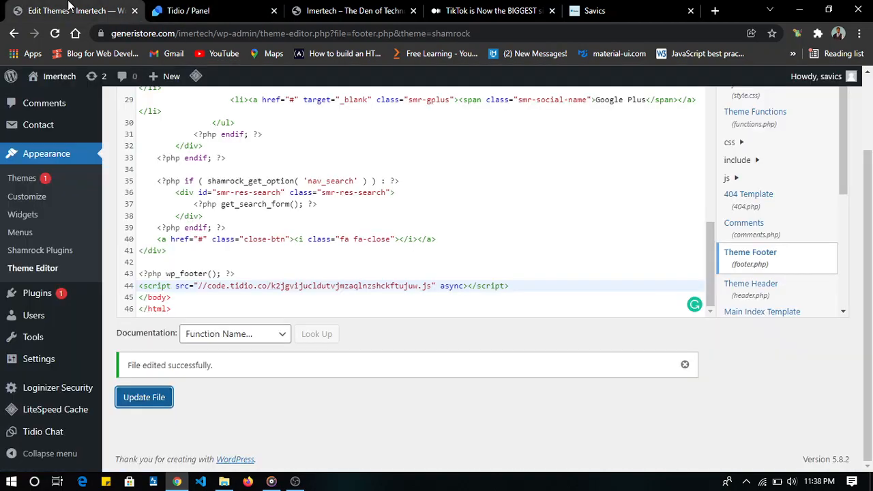
{"action": "left_click", "coordinate": [329, 8]}
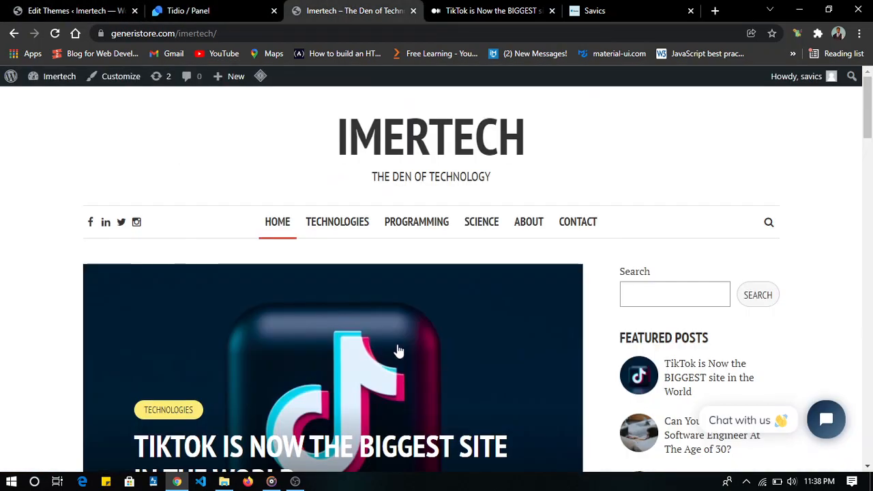
{"action": "scroll", "coordinate": [399, 351], "scroll_direction": "down", "scroll_amount": 15}
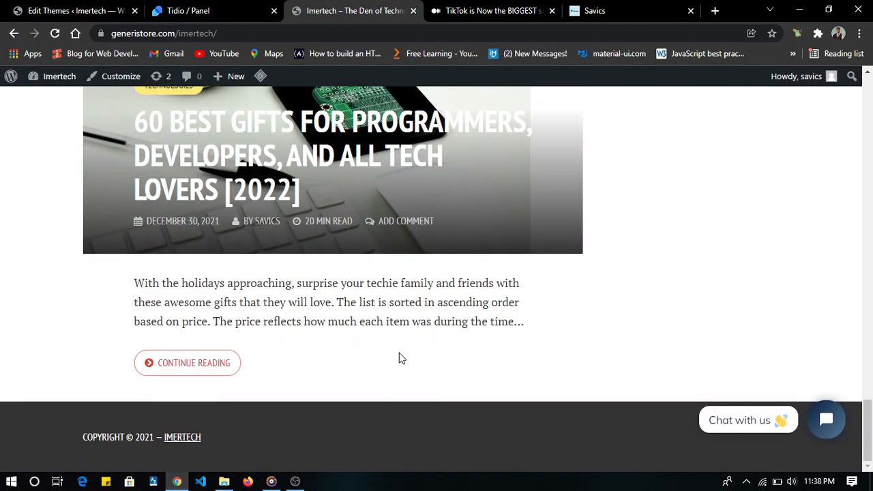
{"action": "scroll", "coordinate": [399, 353], "scroll_direction": "up", "scroll_amount": 15}
{"action": "scroll", "coordinate": [399, 353], "scroll_direction": "down", "scroll_amount": 7}
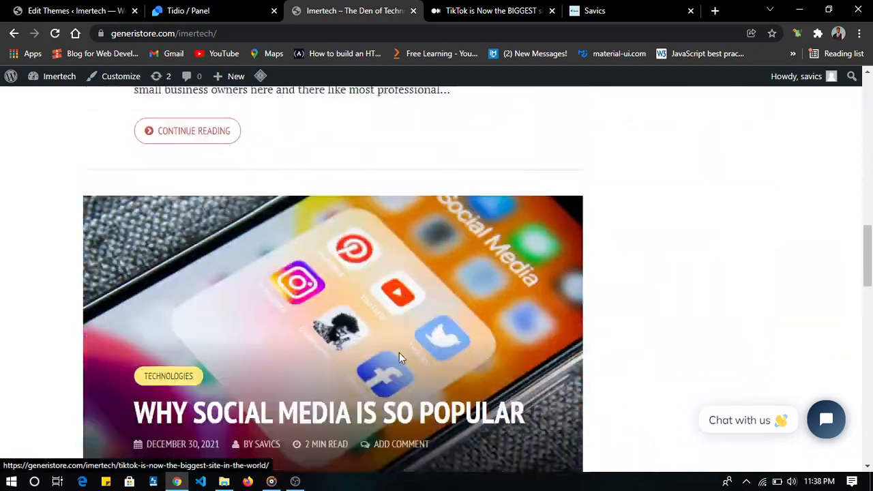
{"action": "scroll", "coordinate": [399, 352], "scroll_direction": "down", "scroll_amount": 4}
{"action": "scroll", "coordinate": [399, 352], "scroll_direction": "up", "scroll_amount": 8}
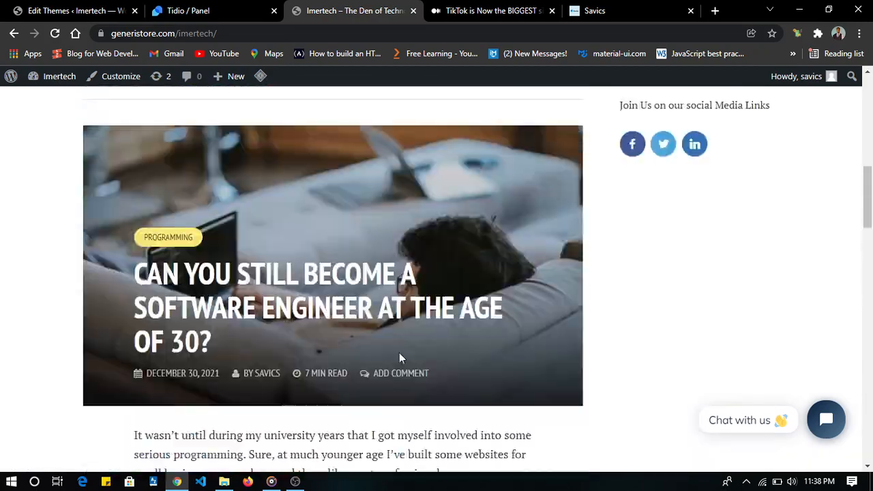
{"action": "scroll", "coordinate": [399, 358], "scroll_direction": "up", "scroll_amount": 9}
{"action": "scroll", "coordinate": [370, 316], "scroll_direction": "down", "scroll_amount": 8}
{"action": "scroll", "coordinate": [362, 306], "scroll_direction": "up", "scroll_amount": 3}
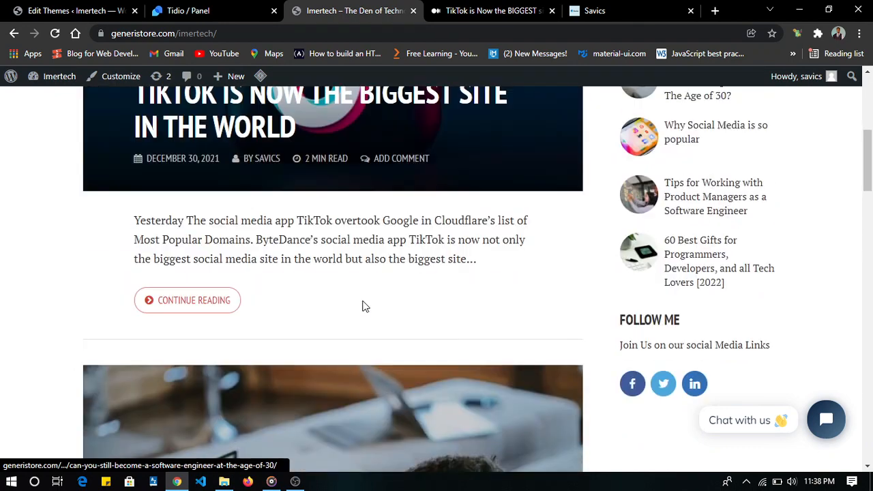
{"action": "scroll", "coordinate": [362, 306], "scroll_direction": "up", "scroll_amount": 2}
- Open the post "TikTok is Now the BIGGEST site in the World" and look over its article text, author section and social share links
{"action": "left_click", "coordinate": [191, 402]}
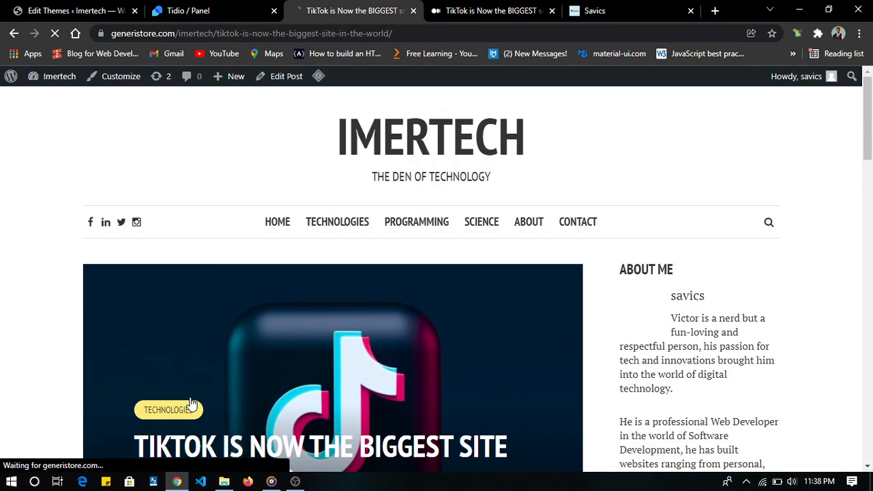
{"action": "scroll", "coordinate": [493, 354], "scroll_direction": "down", "scroll_amount": 5}
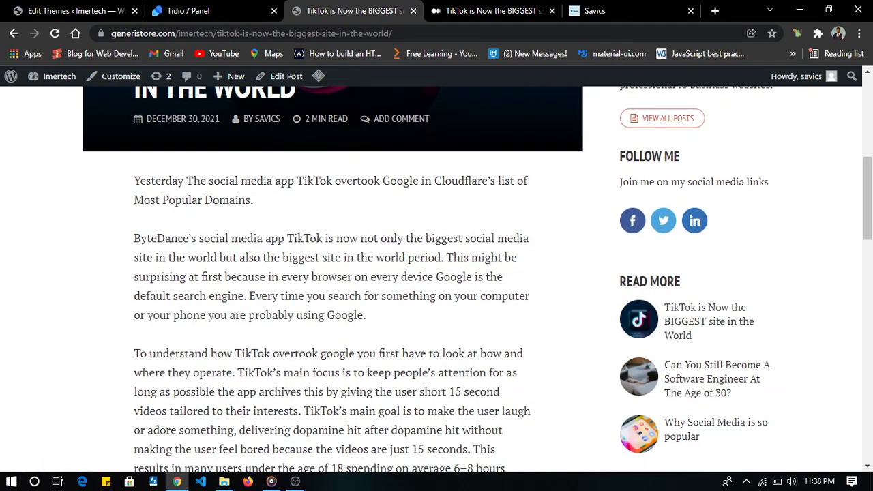
{"action": "scroll", "coordinate": [292, 289], "scroll_direction": "down", "scroll_amount": 3}
{"action": "scroll", "coordinate": [291, 290], "scroll_direction": "down", "scroll_amount": 10}
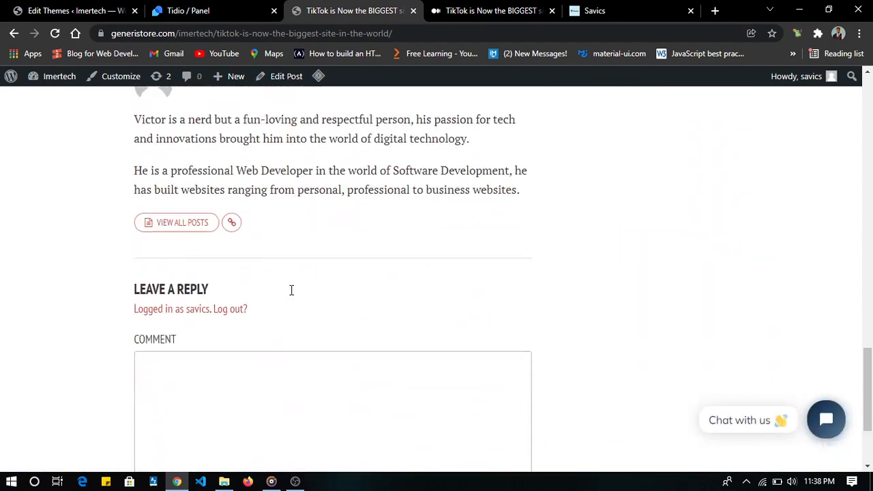
{"action": "scroll", "coordinate": [290, 289], "scroll_direction": "up", "scroll_amount": 9}
{"action": "scroll", "coordinate": [291, 295], "scroll_direction": "up", "scroll_amount": 5}
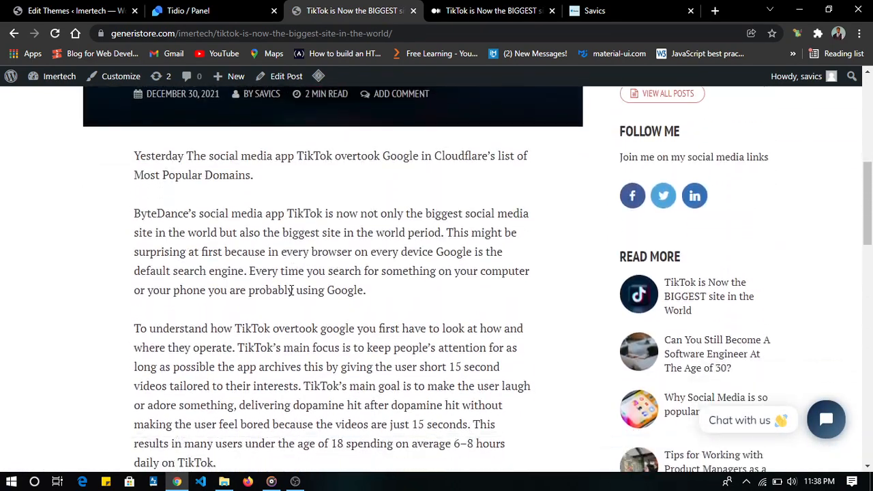
{"action": "scroll", "coordinate": [291, 295], "scroll_direction": "down", "scroll_amount": 9}
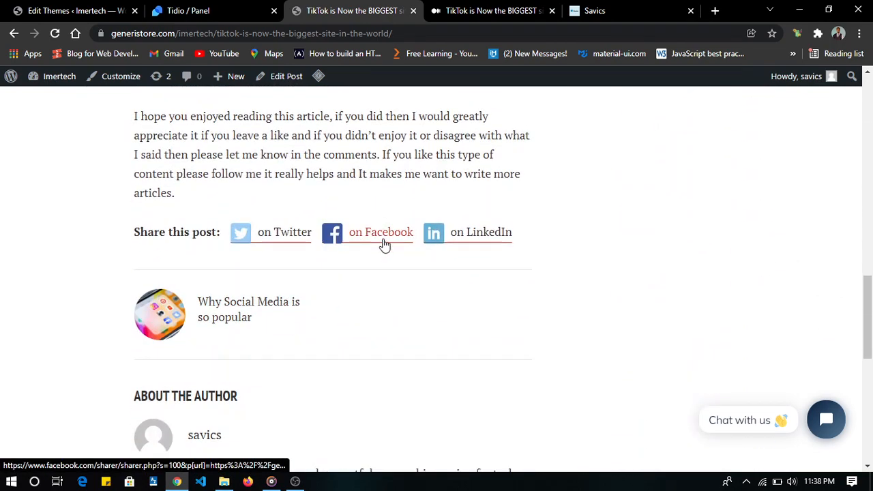
{"action": "scroll", "coordinate": [493, 226], "scroll_direction": "up", "scroll_amount": 9}
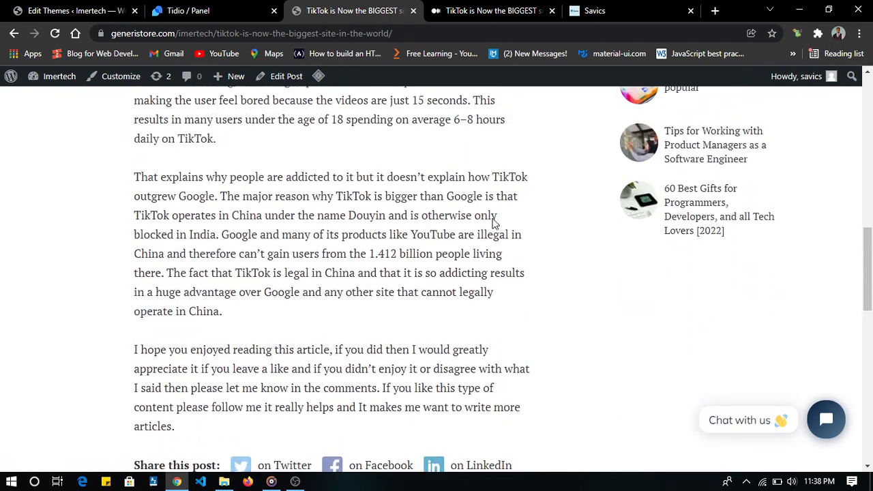
- Check the post's Read More sidebar list and its comment form, and return to the blog's home page
{"action": "scroll", "coordinate": [495, 225], "scroll_direction": "down", "scroll_amount": 1}
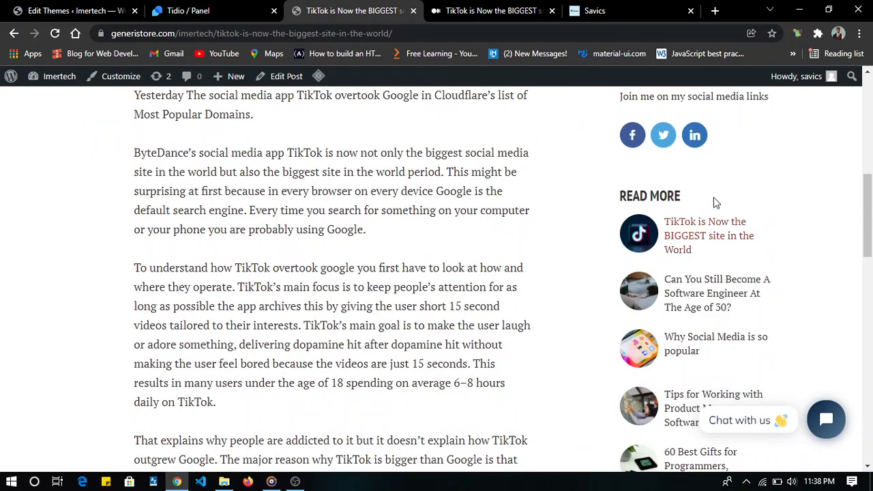
{"action": "scroll", "coordinate": [671, 321], "scroll_direction": "down", "scroll_amount": 8}
{"action": "scroll", "coordinate": [671, 330], "scroll_direction": "down", "scroll_amount": 8}
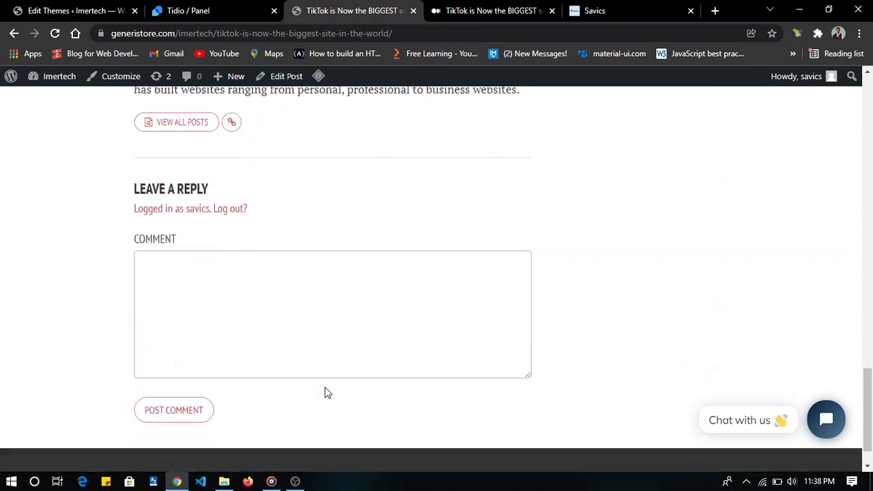
{"action": "scroll", "coordinate": [324, 387], "scroll_direction": "up", "scroll_amount": 1}
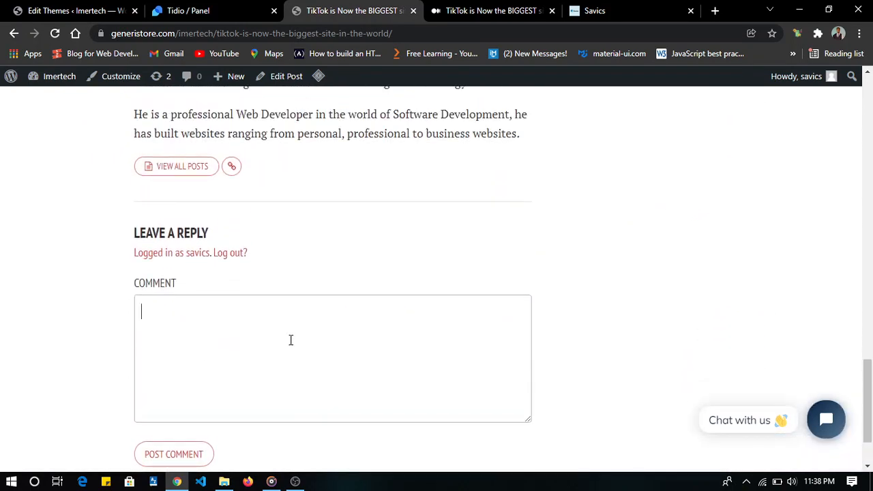
{"action": "scroll", "coordinate": [291, 340], "scroll_direction": "up", "scroll_amount": 20}
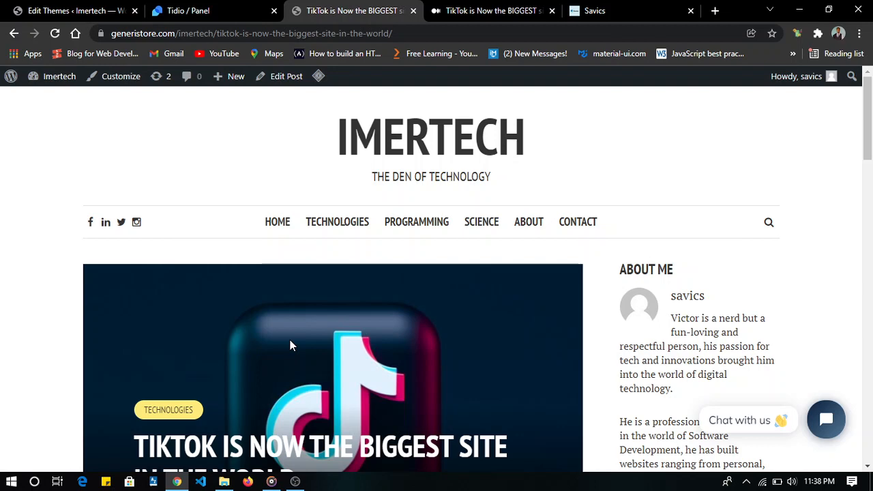
{"action": "left_click", "coordinate": [278, 228]}
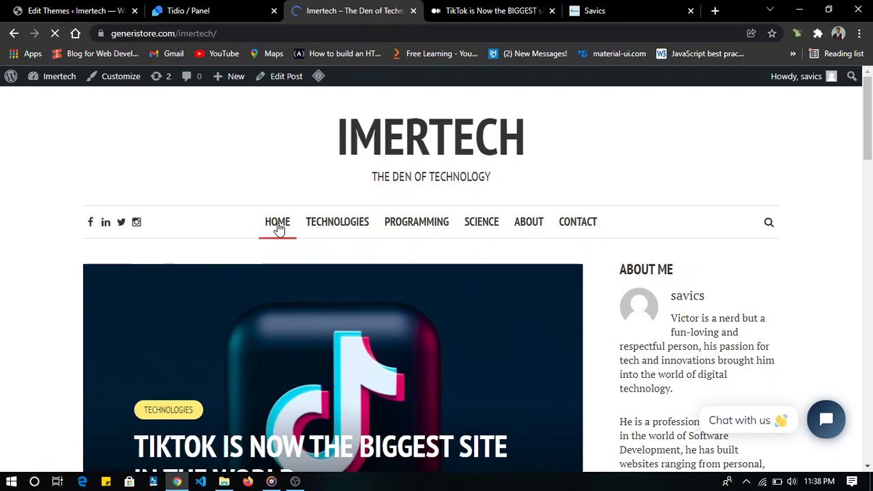